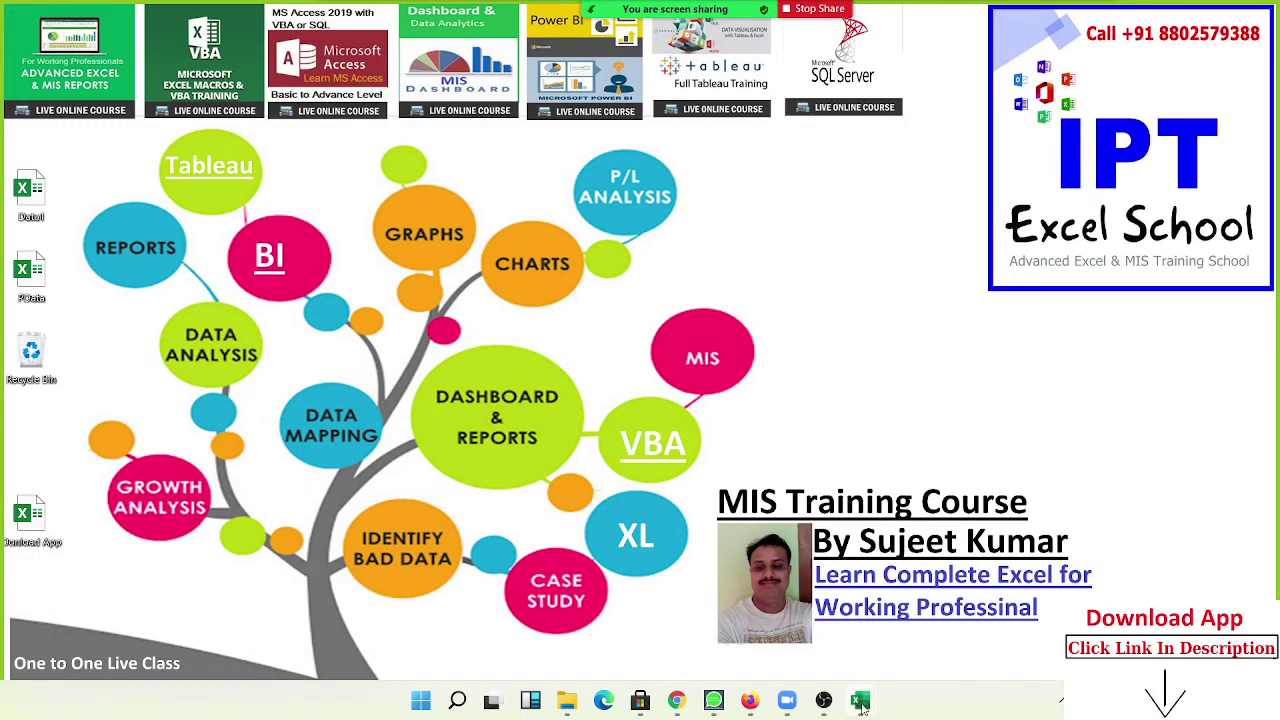
- Close the Book2 workbook without saving its changes
{"action": "mouse_move", "coordinate": [860, 701]}
{"action": "left_click", "coordinate": [880, 645]}
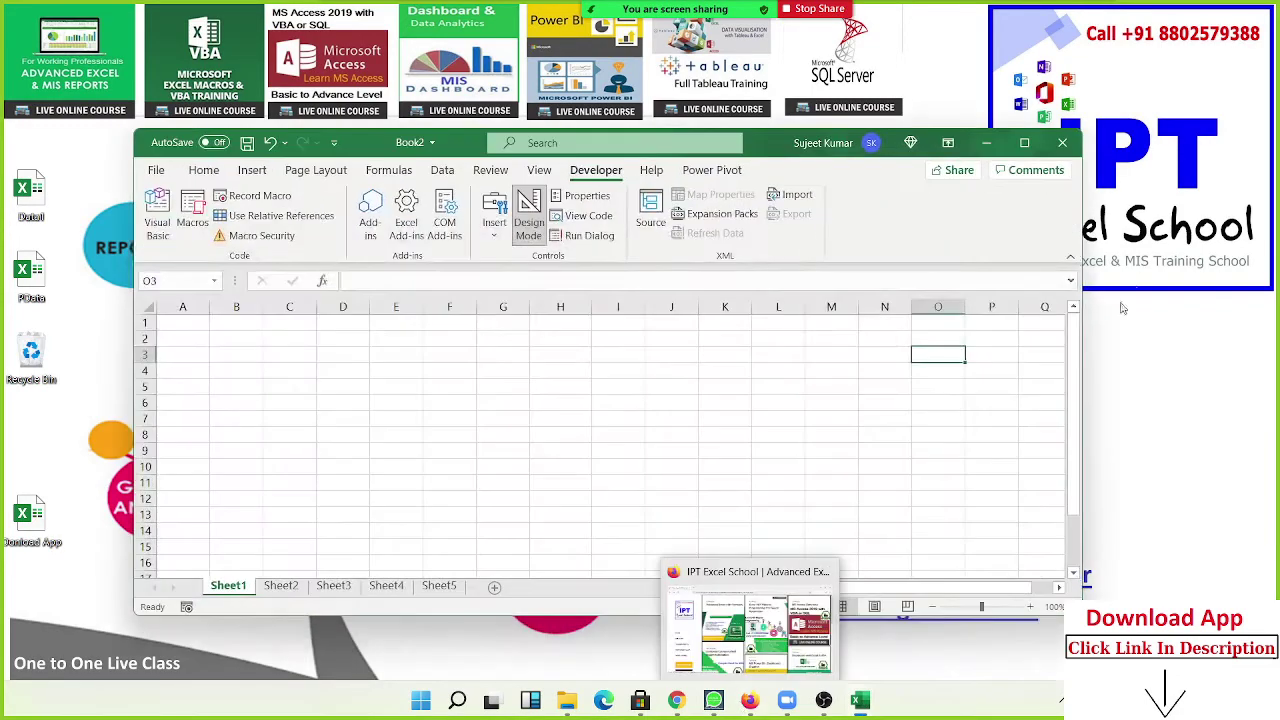
{"action": "left_click", "coordinate": [1062, 142]}
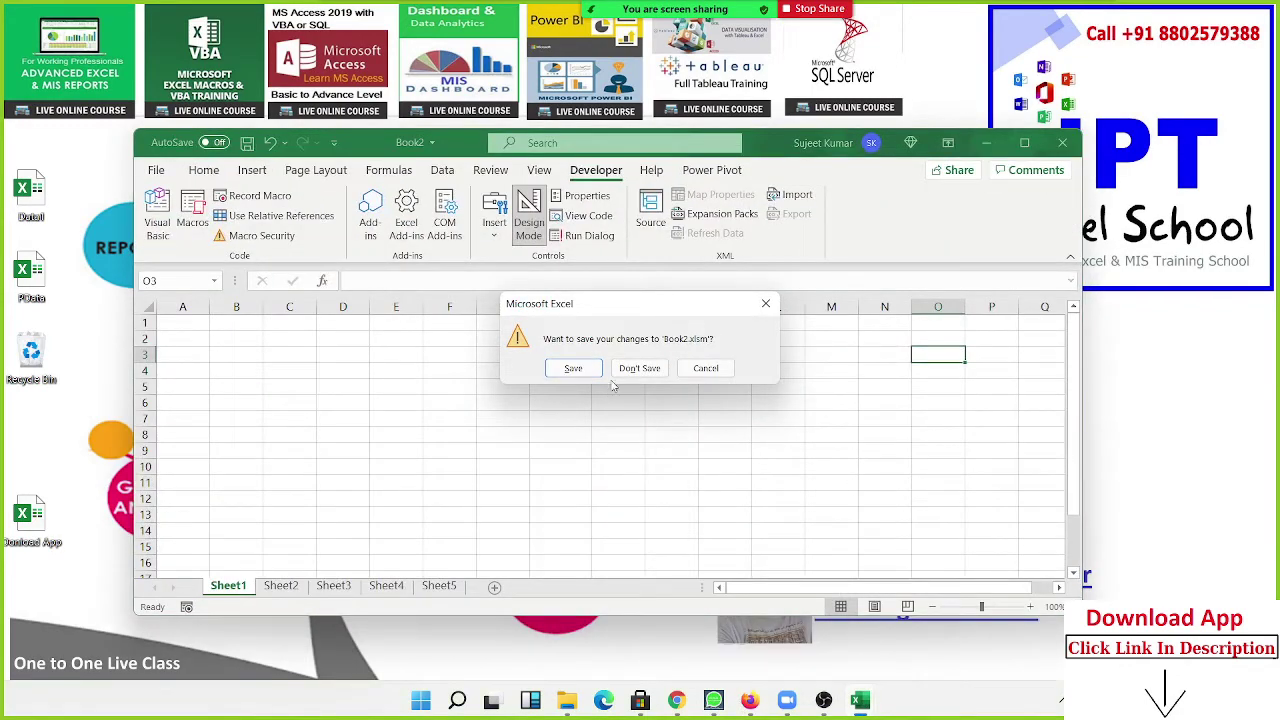
{"action": "left_click", "coordinate": [638, 368]}
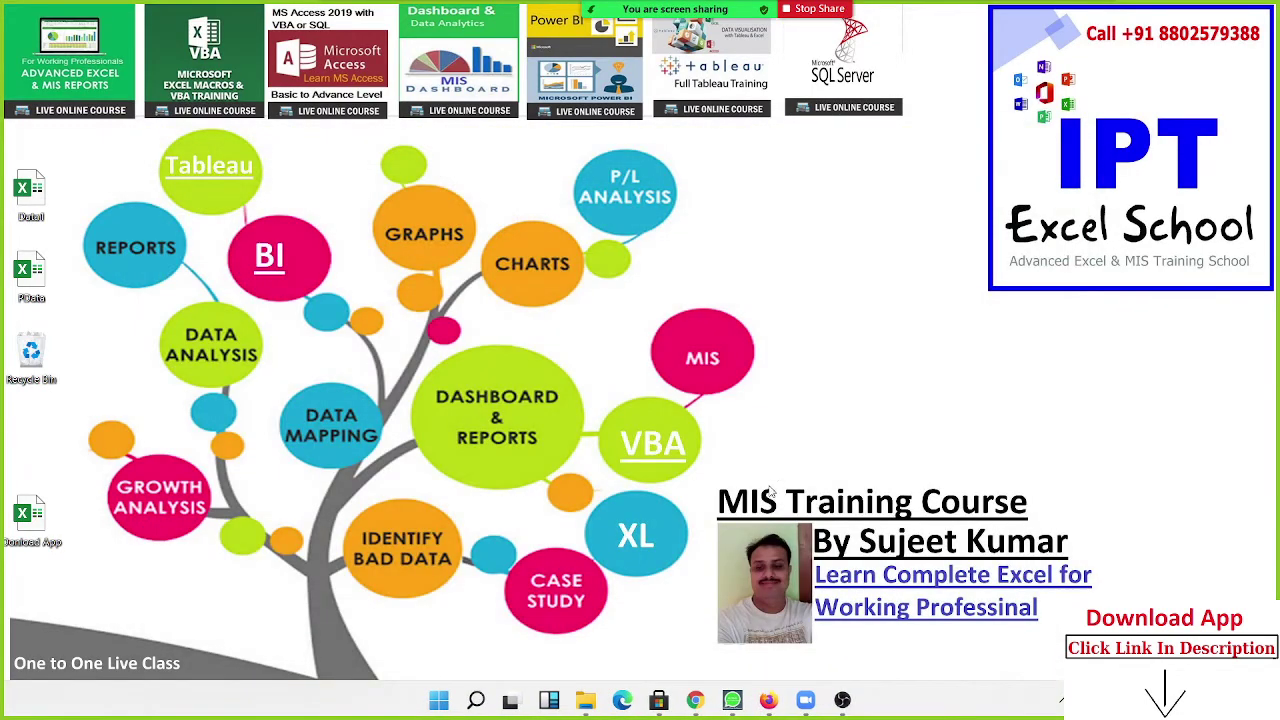
- Launch Excel from the Start search and create a maximized blank workbook
{"action": "key", "text": "super"}
{"action": "type", "text": "excel"}
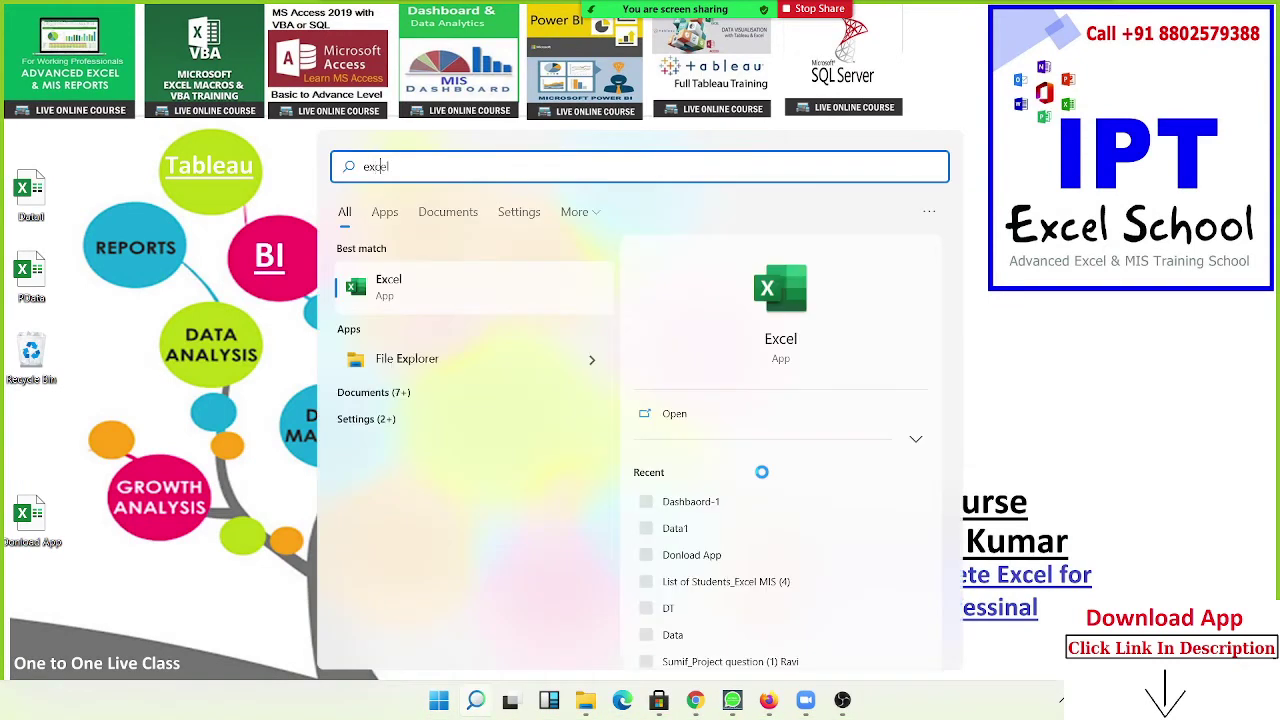
{"action": "left_click", "coordinate": [788, 308]}
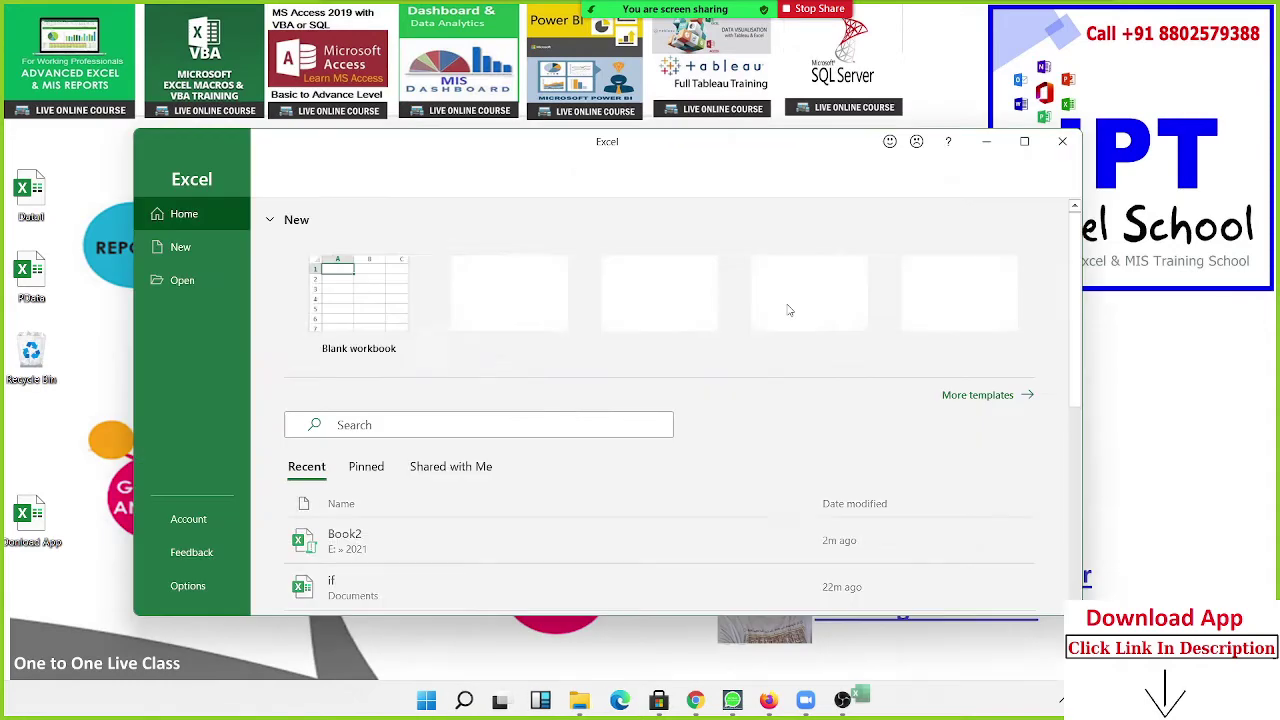
{"action": "left_click", "coordinate": [393, 262]}
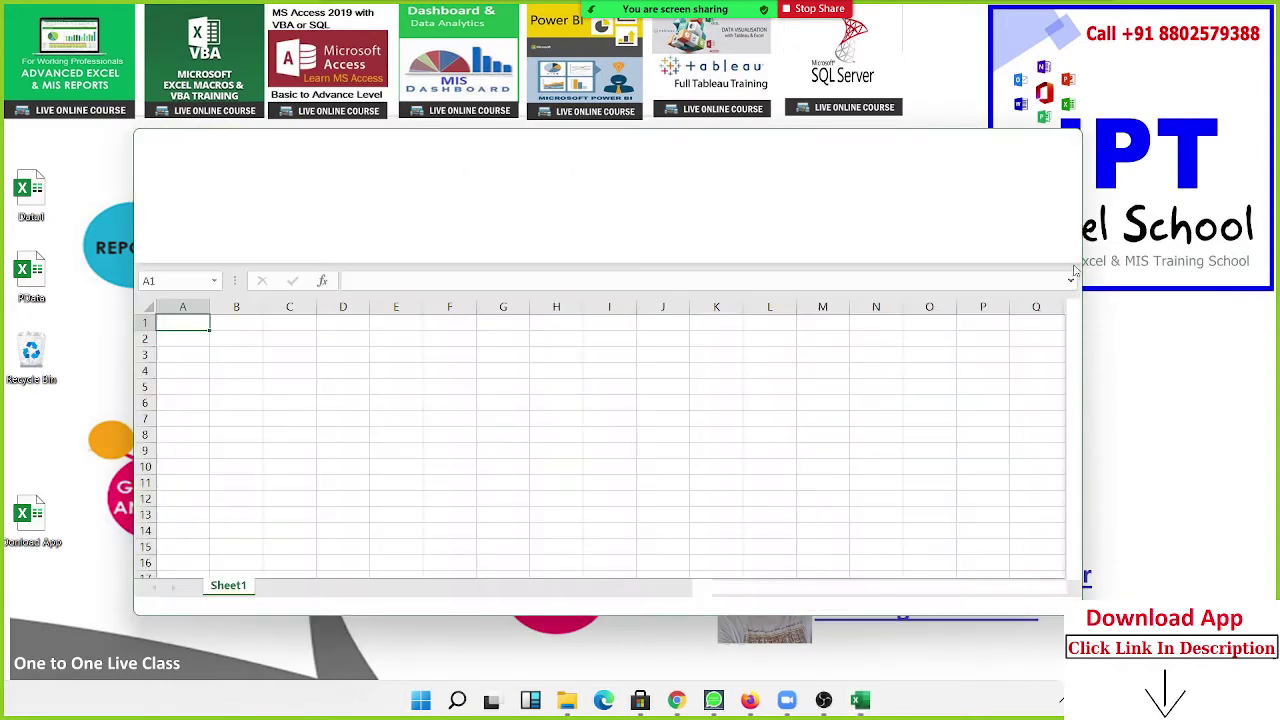
{"action": "left_click", "coordinate": [1025, 141]}
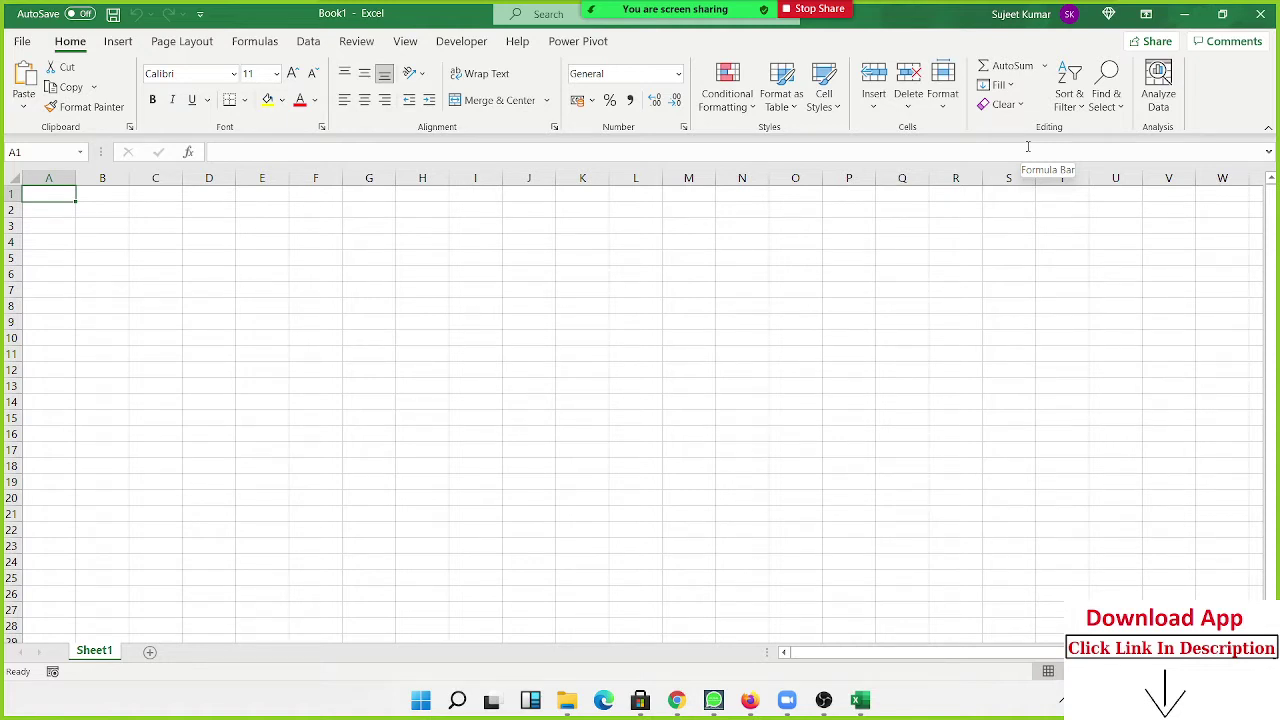
- Select cells G13 and A2, then bring up the save prompt for Book1
{"action": "left_click", "coordinate": [369, 384]}
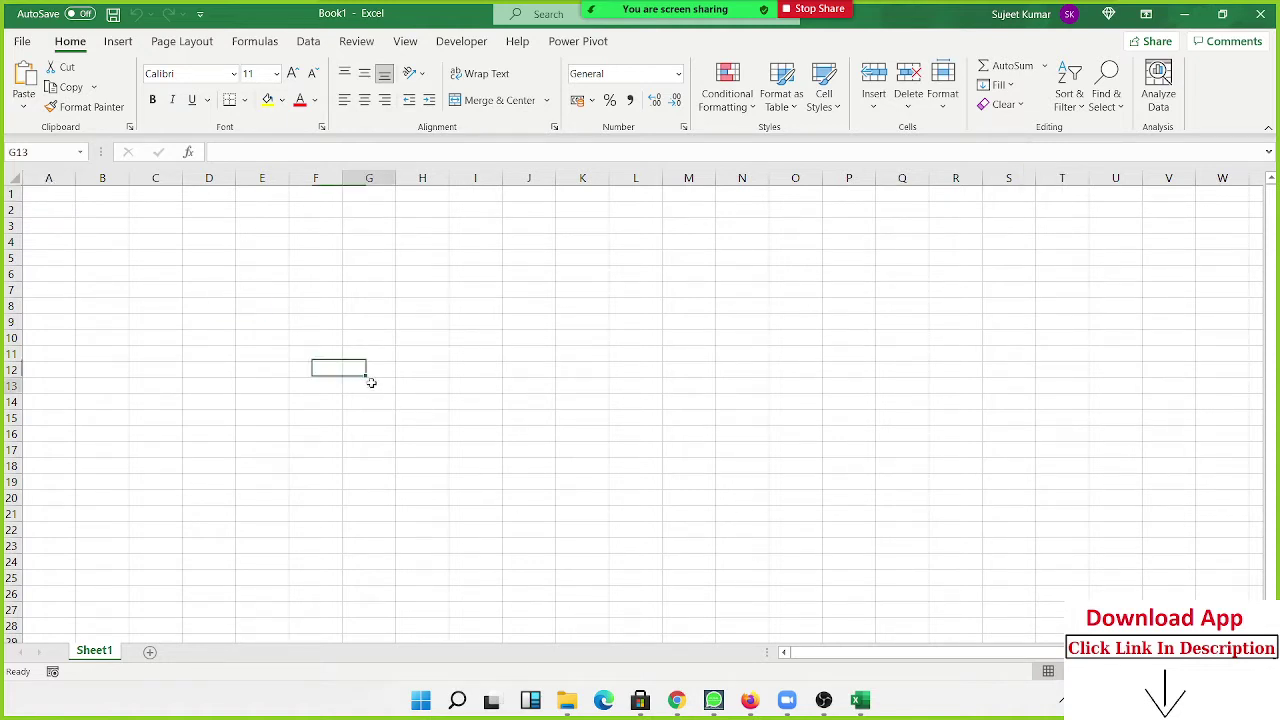
{"action": "left_click", "coordinate": [61, 212]}
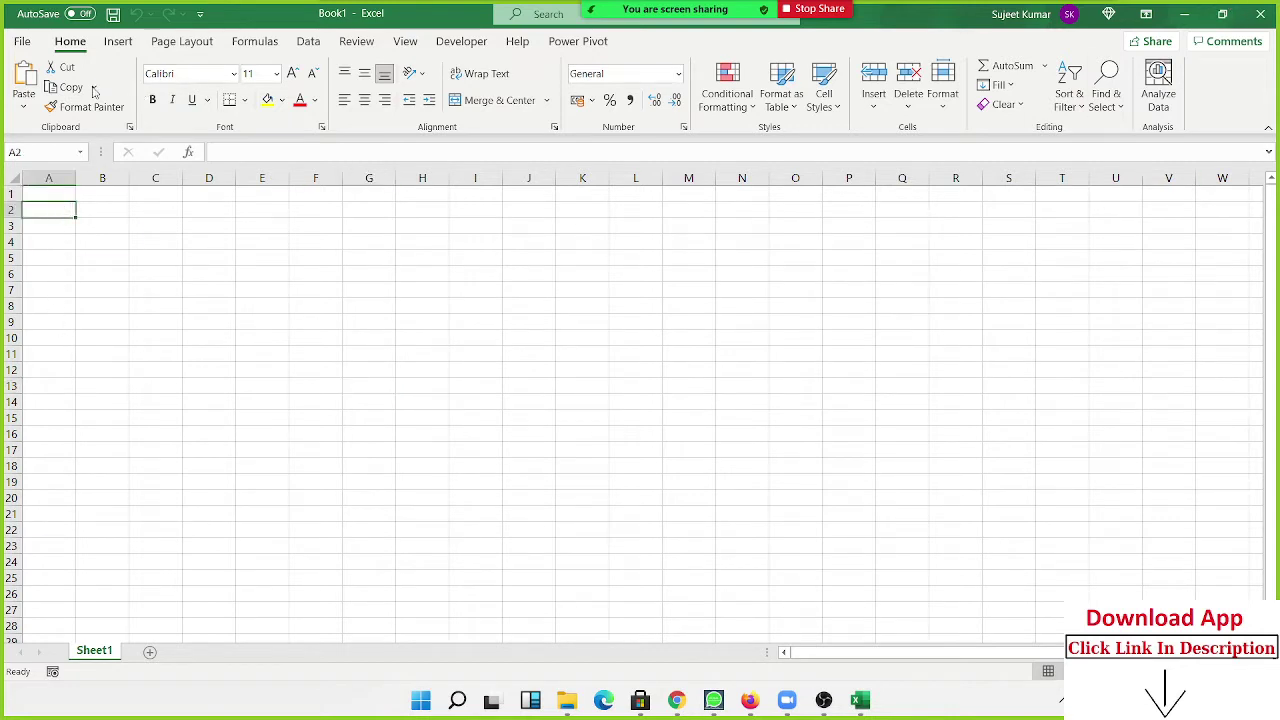
{"action": "left_click", "coordinate": [113, 14]}
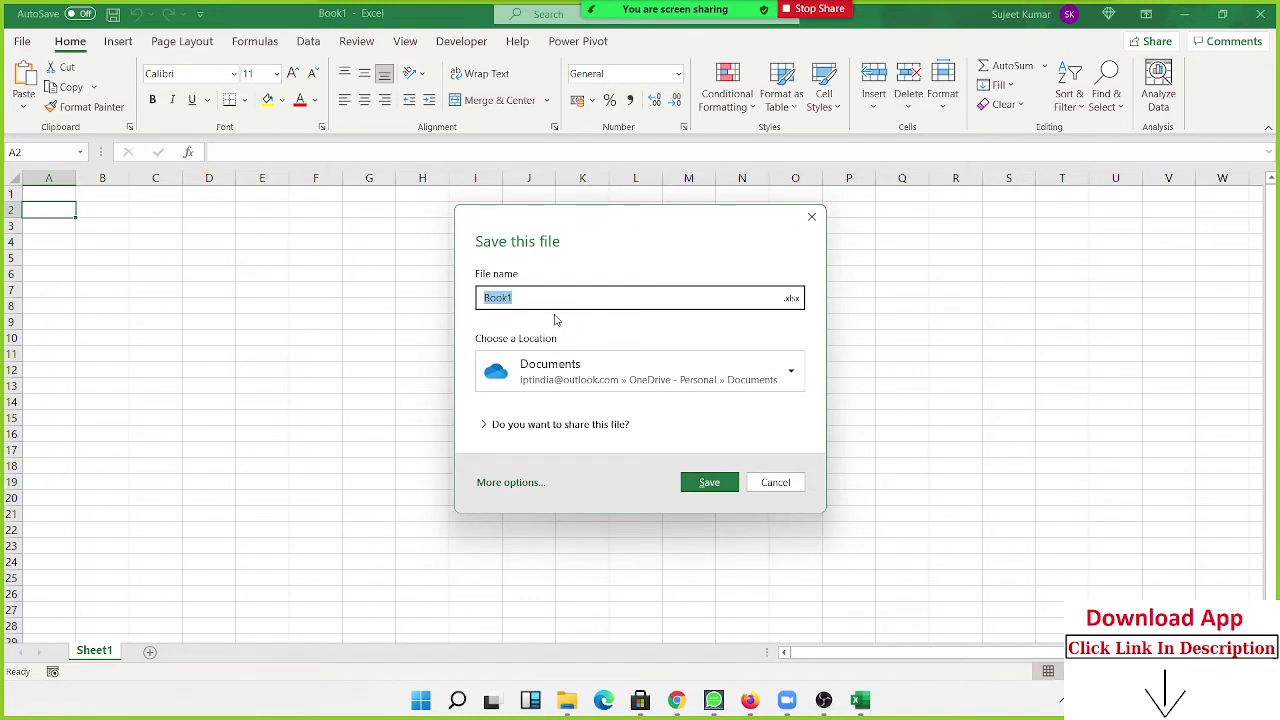
- Save the workbook as 'Data' in the E:\2021 folder, then create another blank workbook
{"action": "type", "text": "Data"}
{"action": "left_click", "coordinate": [549, 377]}
{"action": "left_click", "coordinate": [544, 492]}
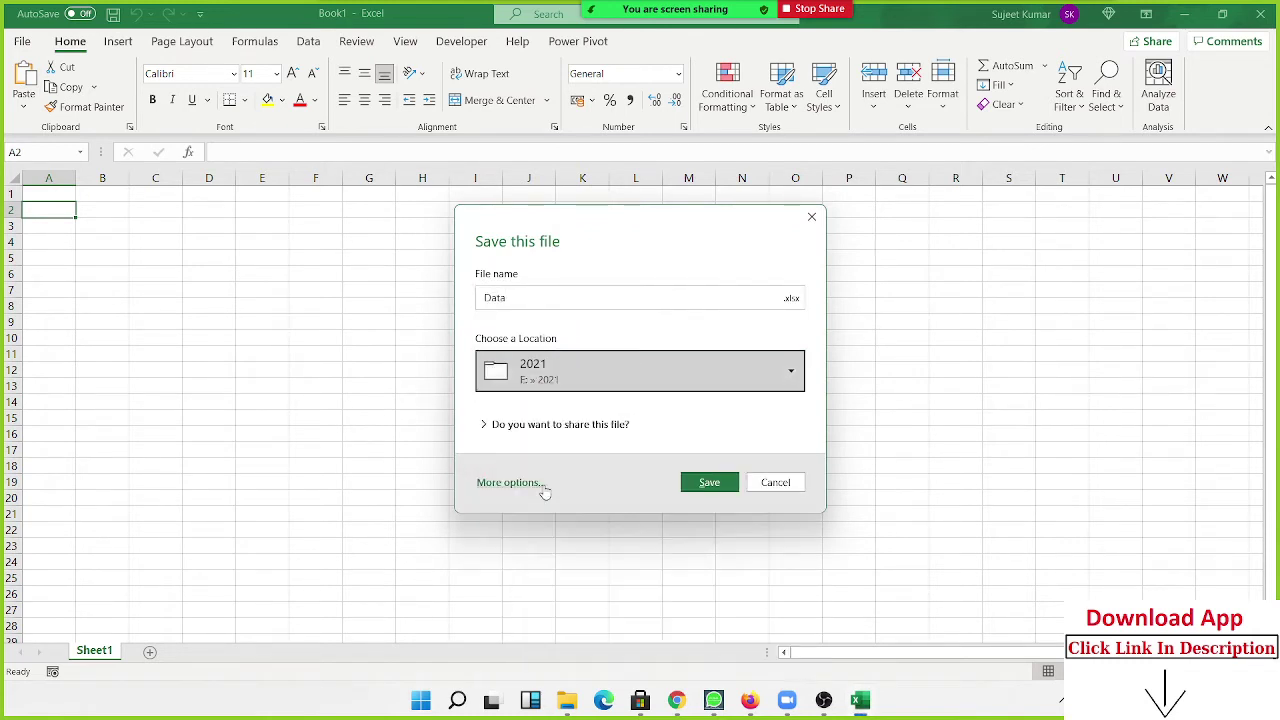
{"action": "left_click", "coordinate": [709, 484]}
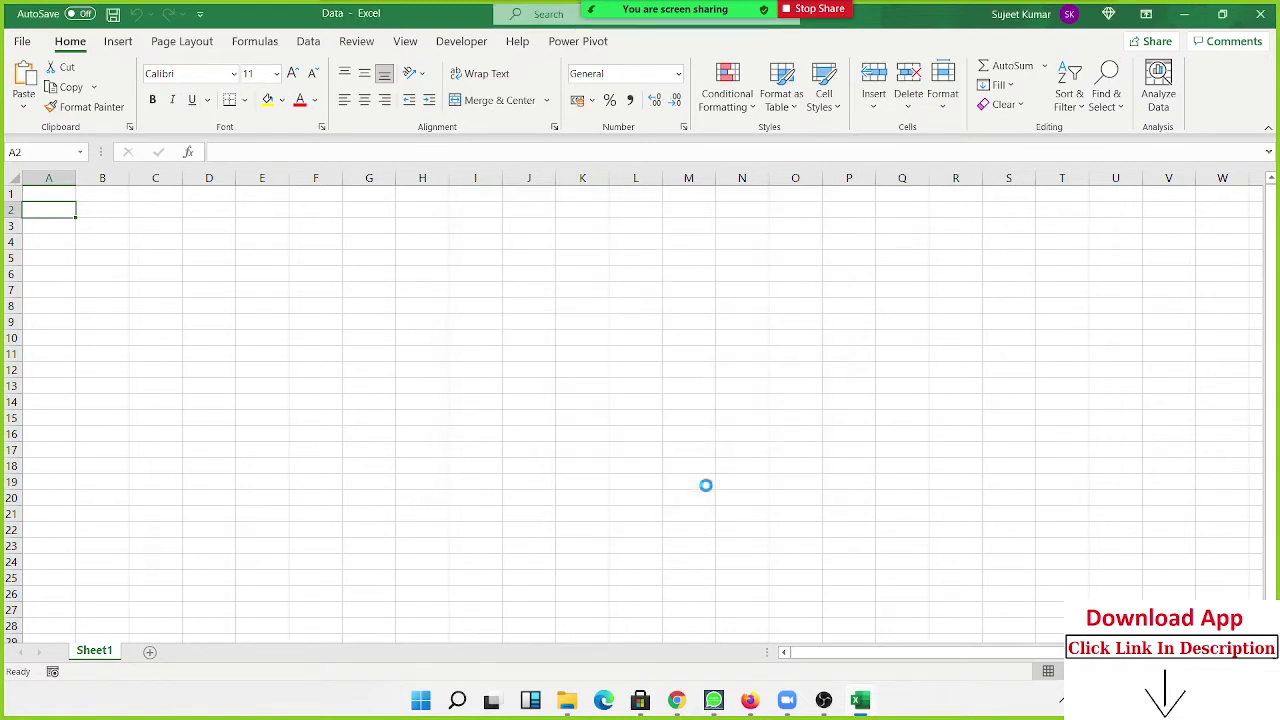
{"action": "left_click", "coordinate": [443, 350]}
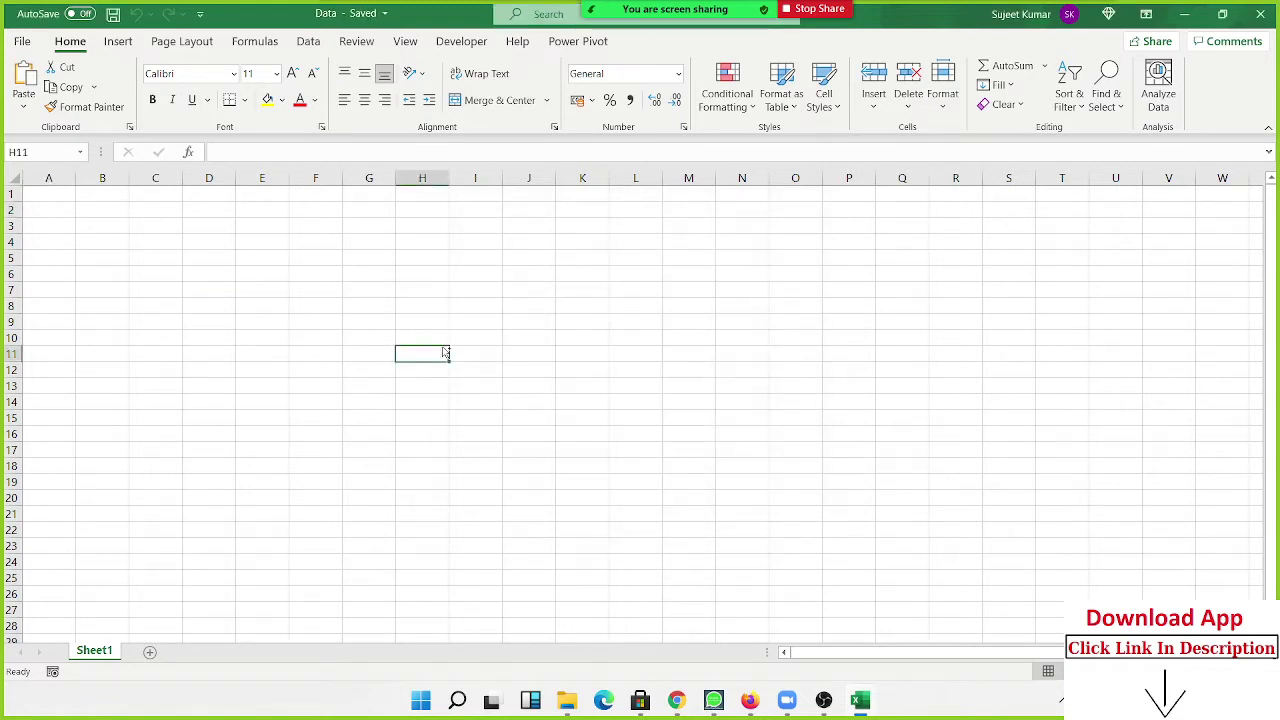
{"action": "key", "text": "ctrl+n"}
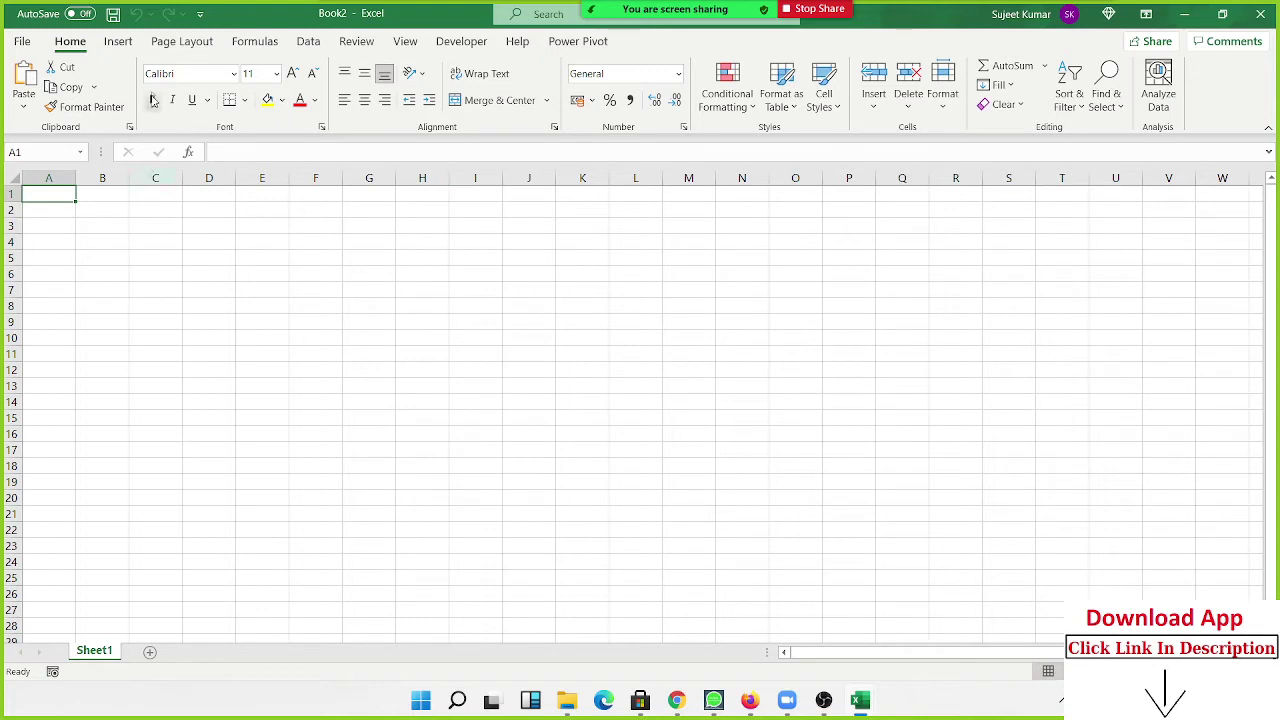
- Save Book2 as 'pass' on the IPTINDIA (J:) drive through the Save As browse dialog
{"action": "left_click", "coordinate": [113, 14]}
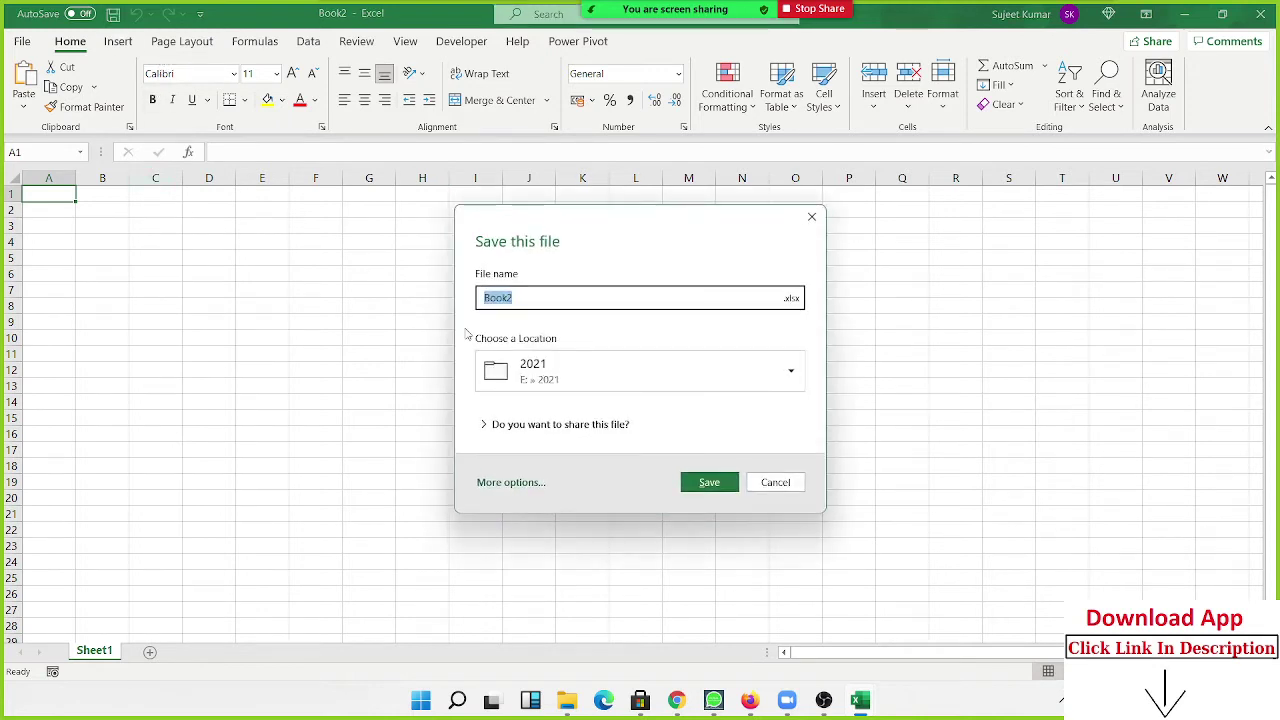
{"action": "type", "text": "pass"}
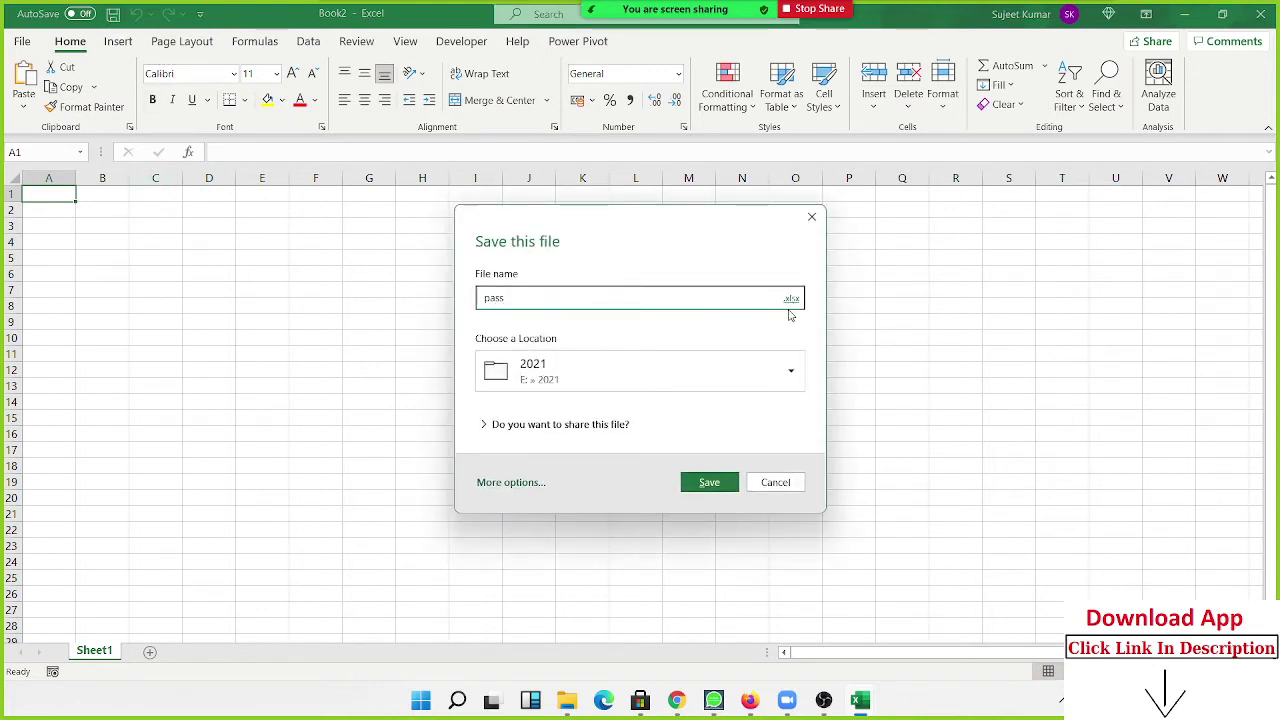
{"action": "left_click", "coordinate": [687, 389]}
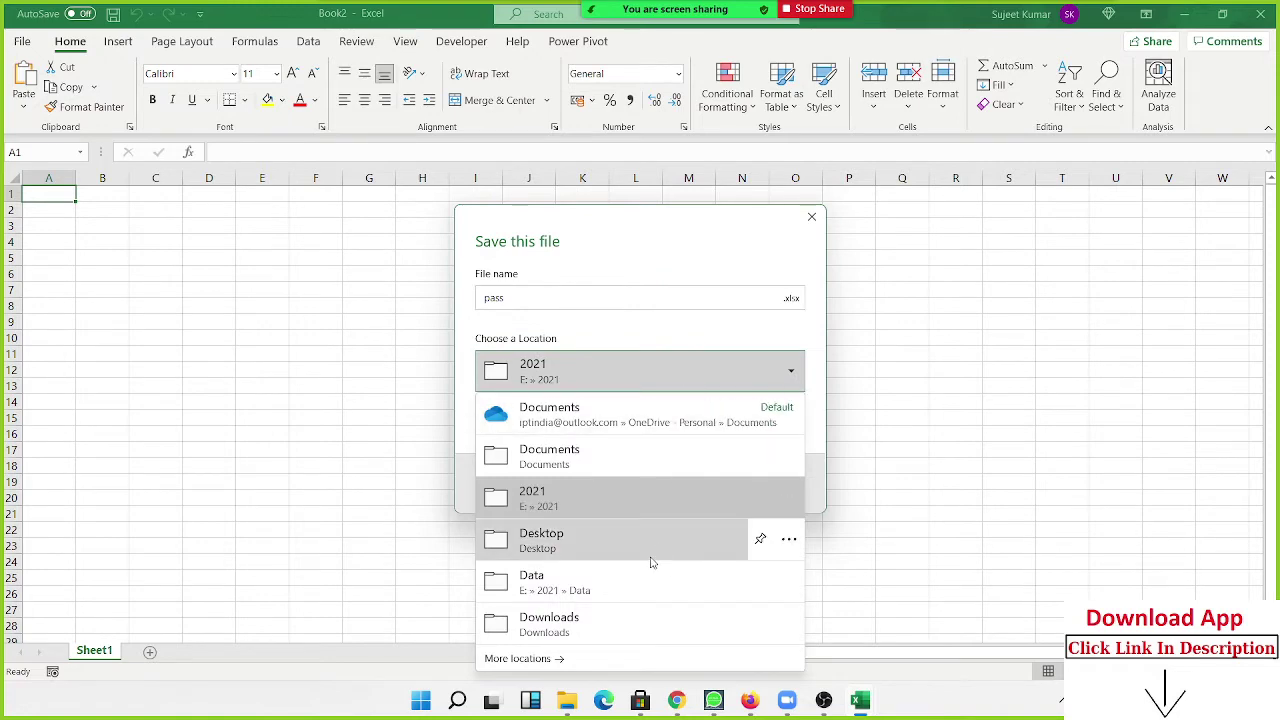
{"action": "left_click", "coordinate": [557, 664]}
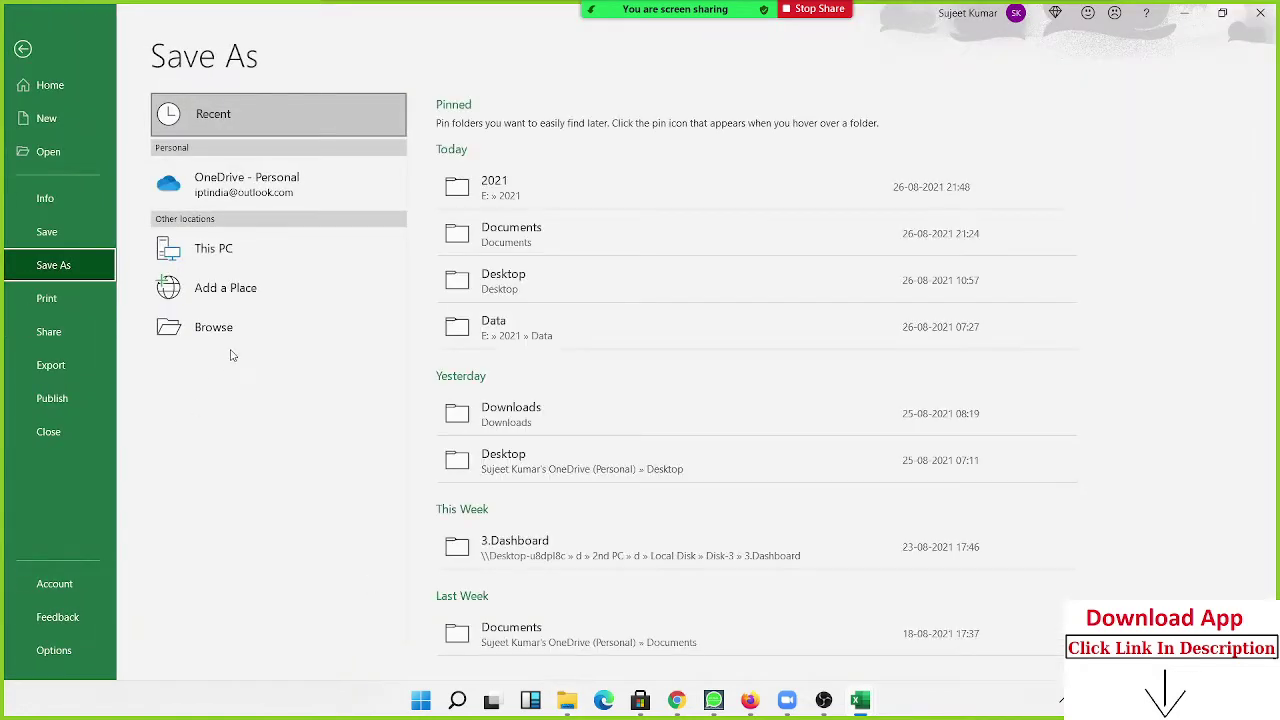
{"action": "left_click", "coordinate": [235, 343]}
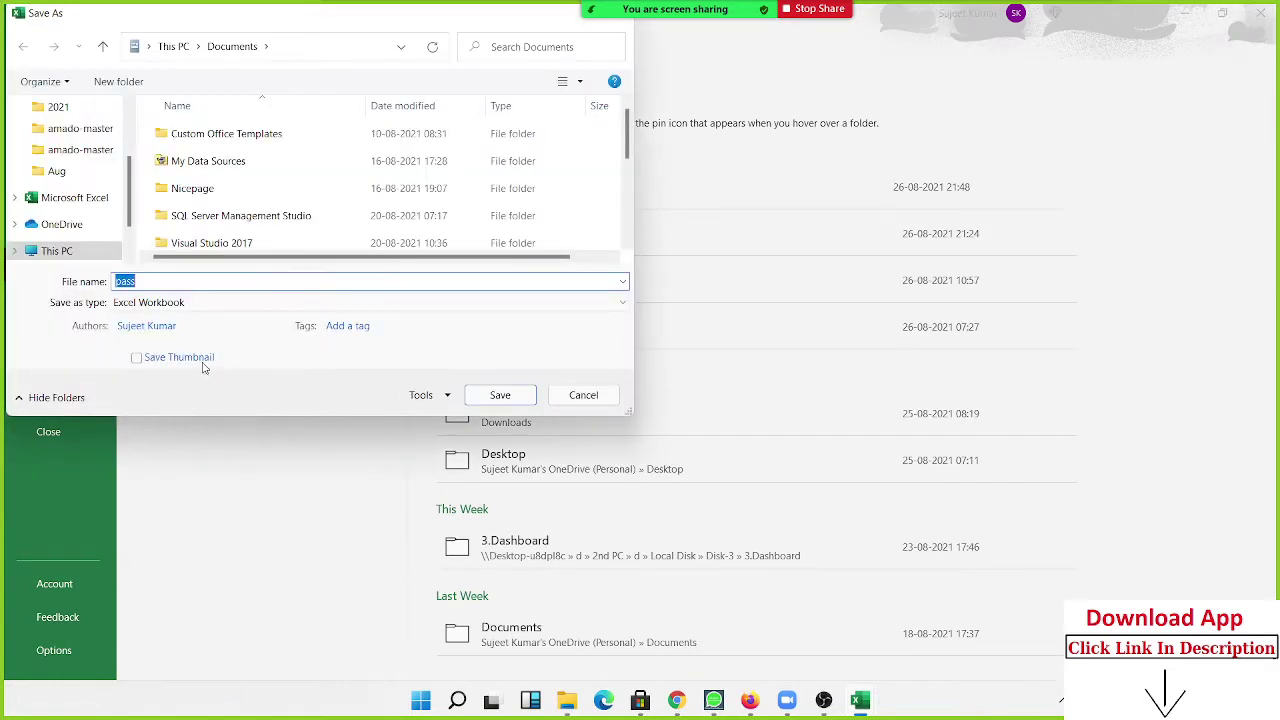
{"action": "scroll", "coordinate": [78, 205], "scroll_direction": "down", "scroll_amount": 2}
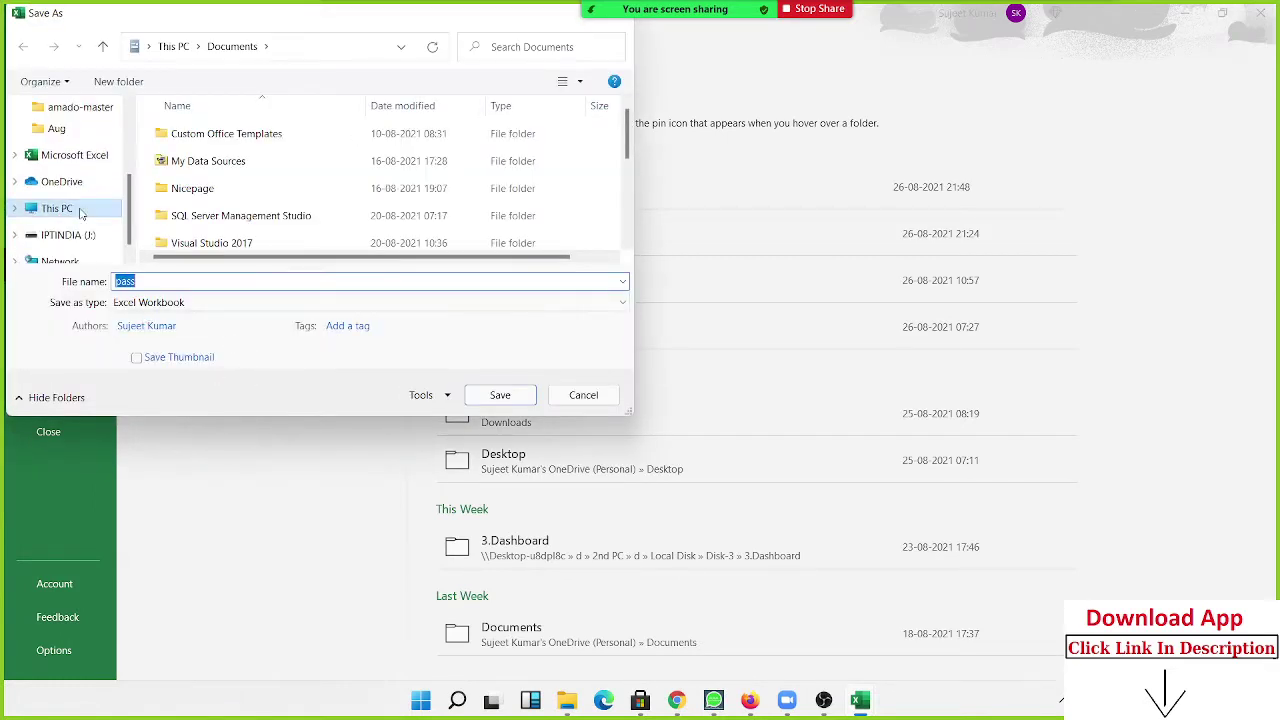
{"action": "left_click", "coordinate": [68, 235]}
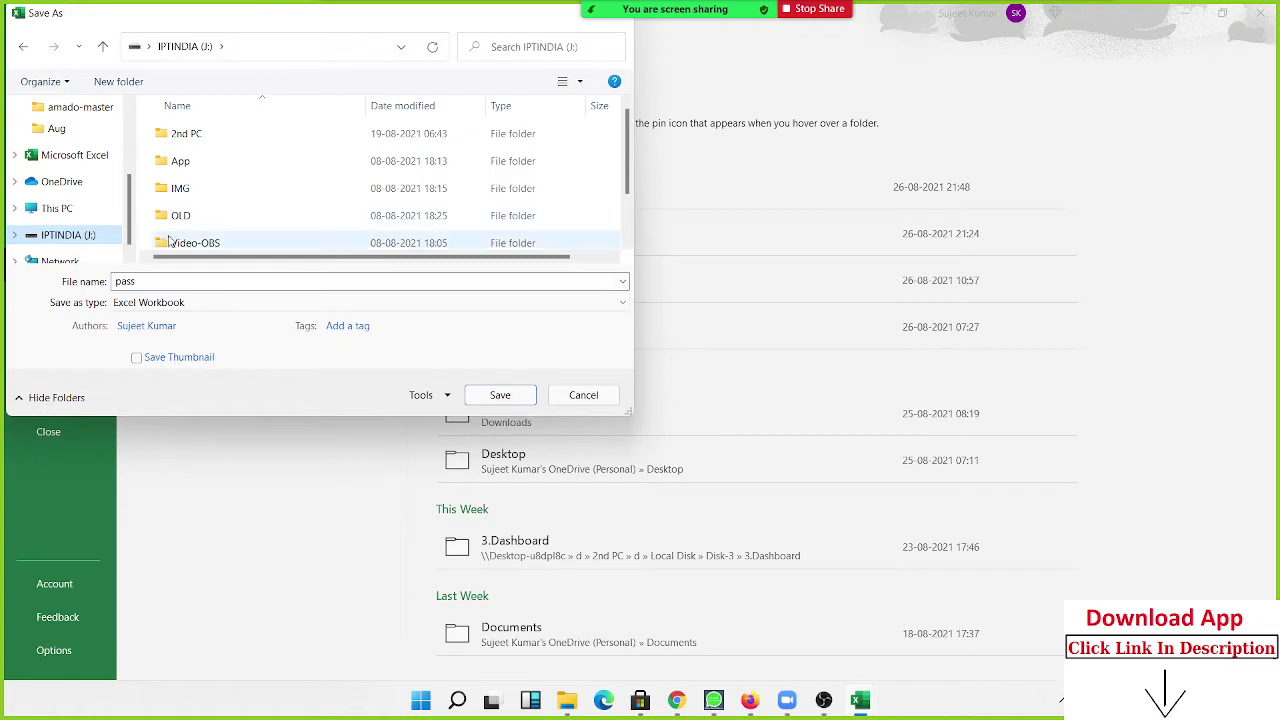
{"action": "scroll", "coordinate": [229, 209], "scroll_direction": "down", "scroll_amount": 1}
{"action": "scroll", "coordinate": [229, 209], "scroll_direction": "up", "scroll_amount": 1}
{"action": "scroll", "coordinate": [229, 209], "scroll_direction": "down", "scroll_amount": 1}
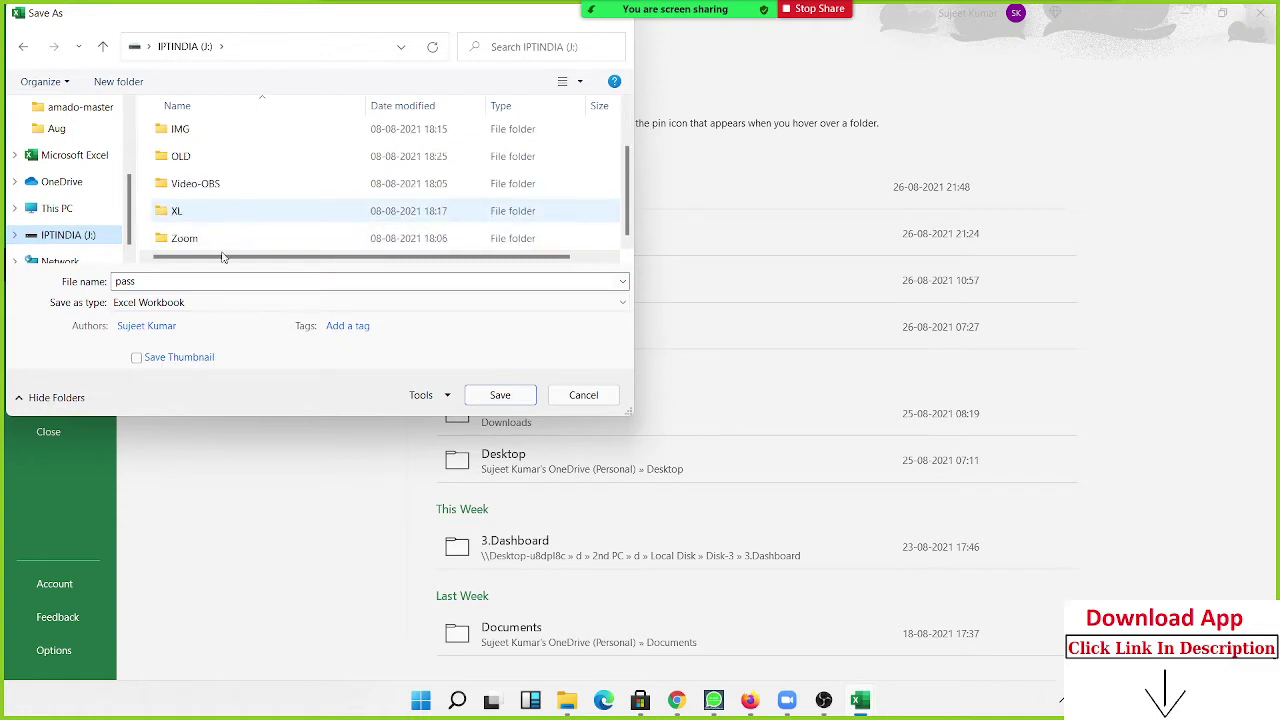
{"action": "left_click", "coordinate": [479, 403]}
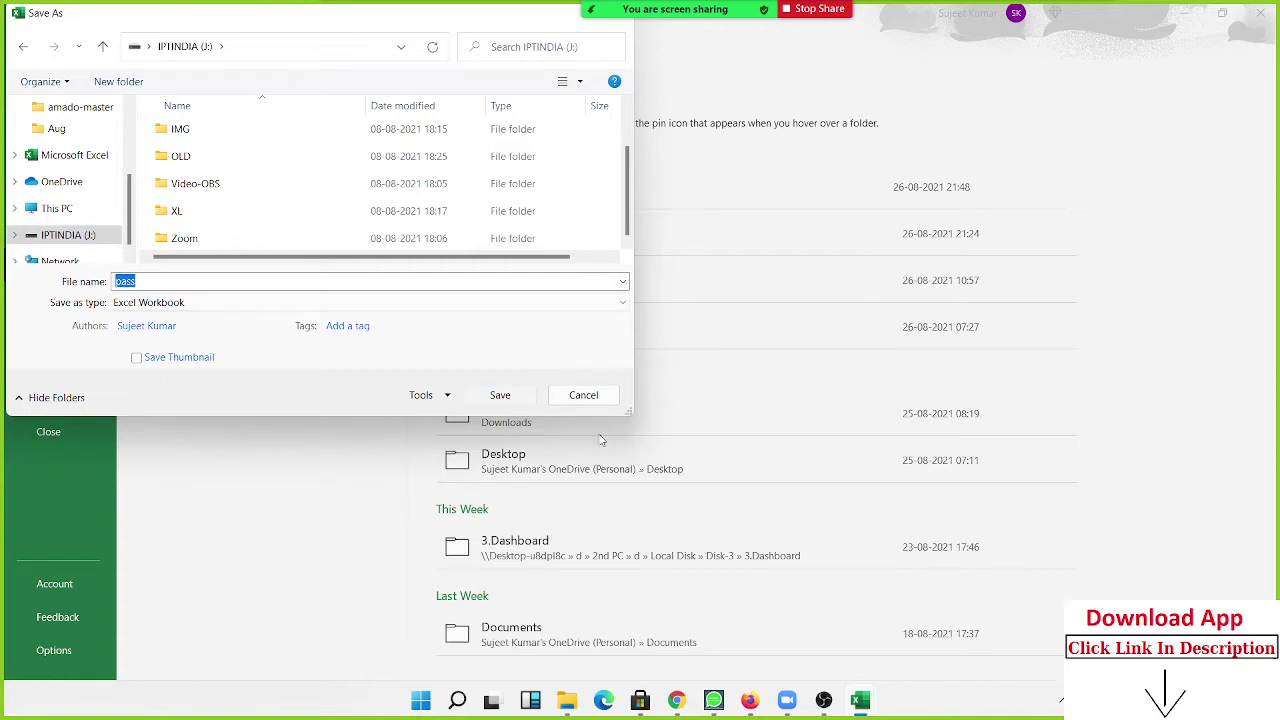
{"action": "key", "text": "Return"}
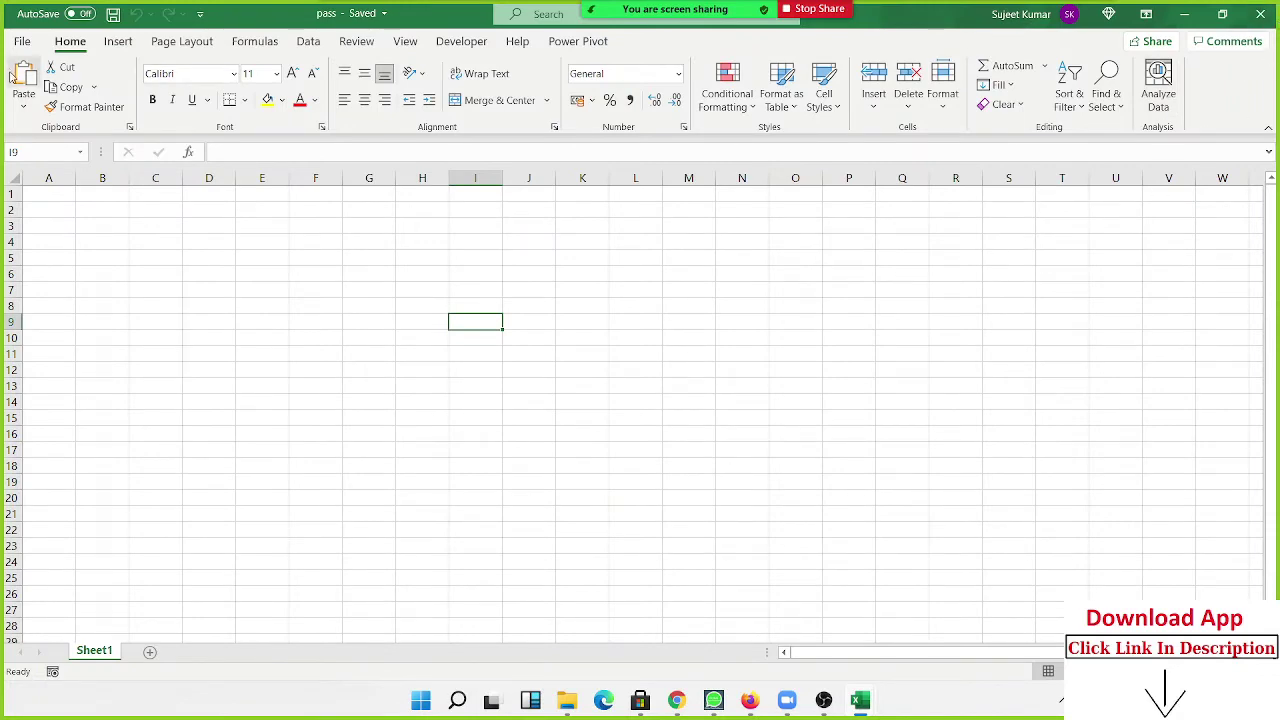
- Encrypt the pass workbook with a password through Protect Workbook, then close it
{"action": "left_click", "coordinate": [22, 42]}
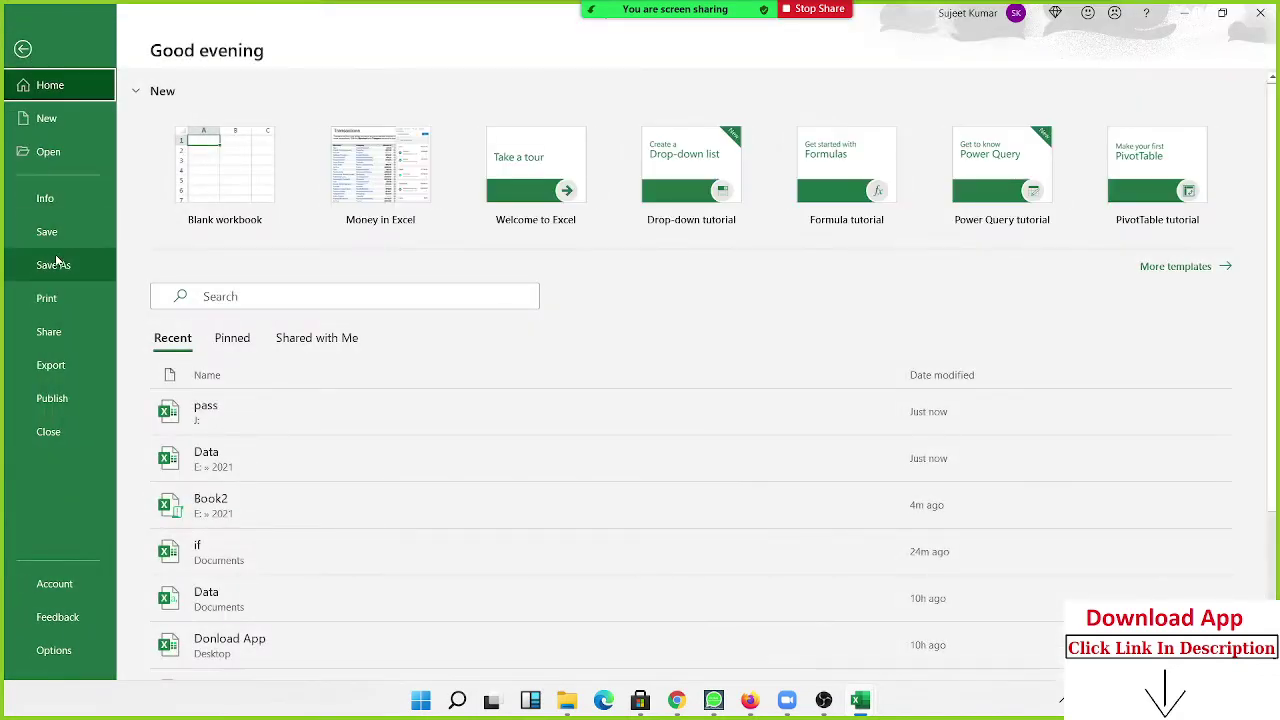
{"action": "left_click", "coordinate": [62, 200]}
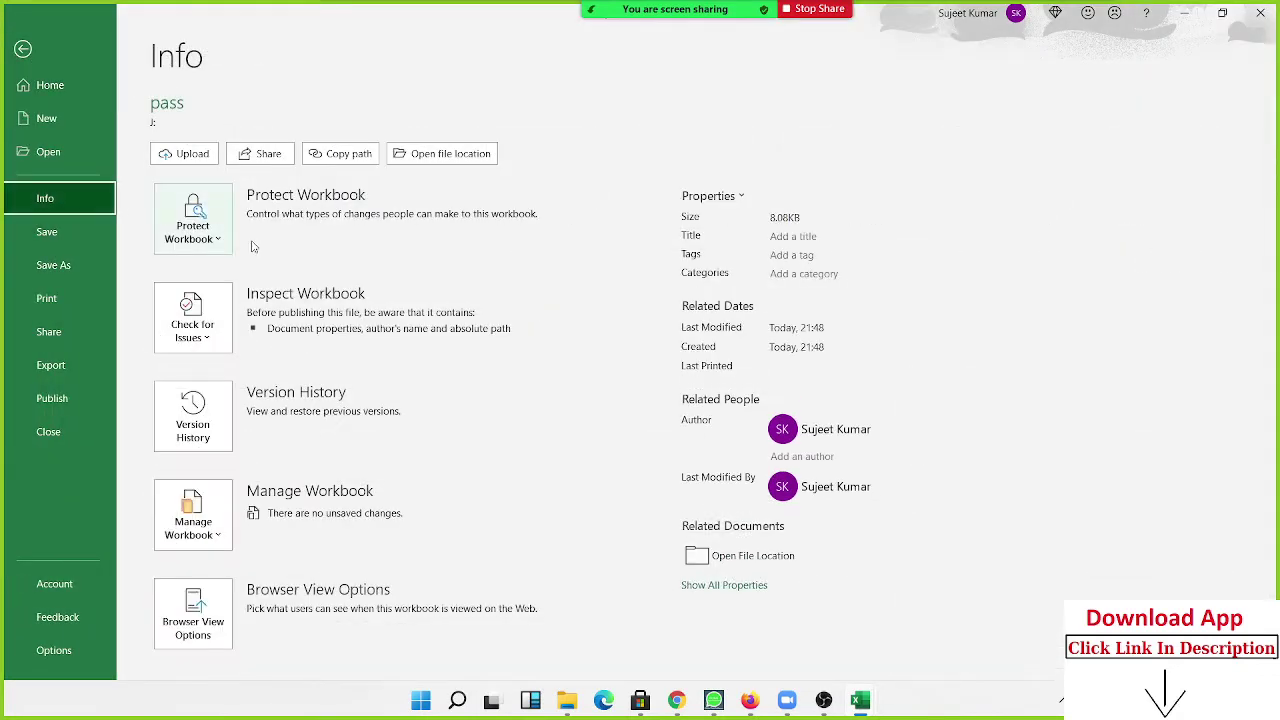
{"action": "left_click", "coordinate": [192, 238]}
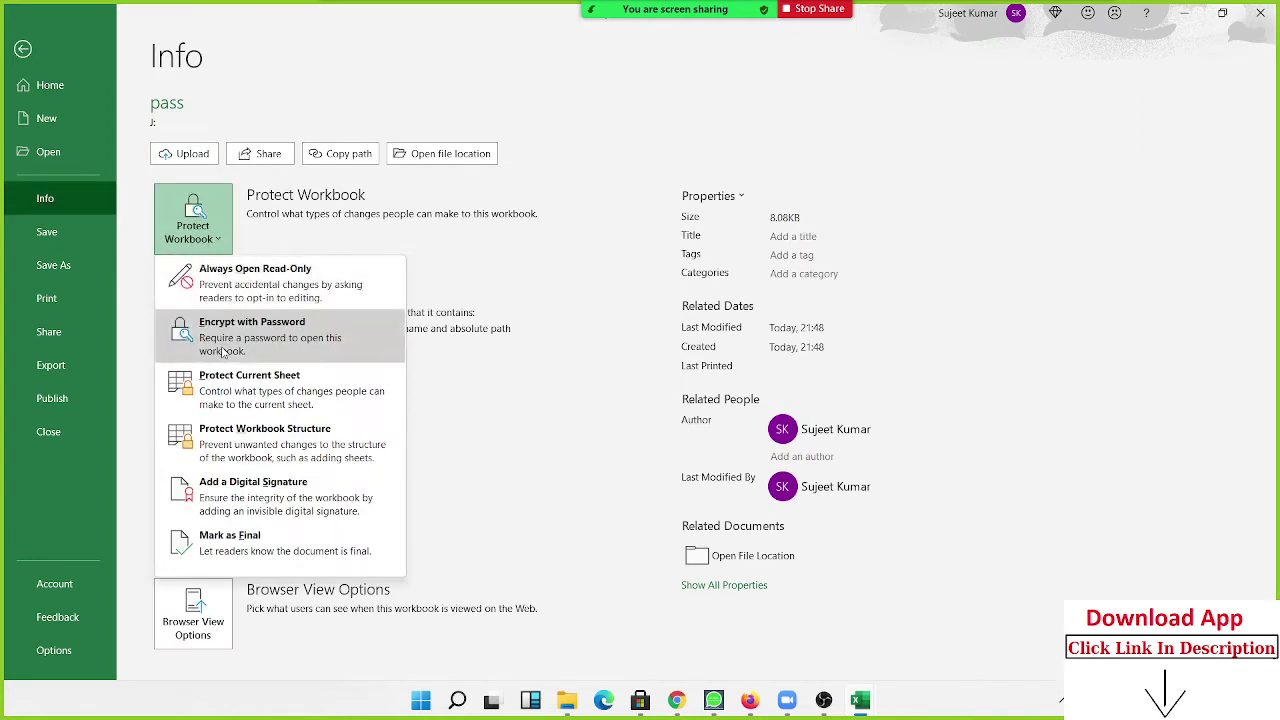
{"action": "left_click", "coordinate": [223, 352]}
{"action": "type", "text": "2"}
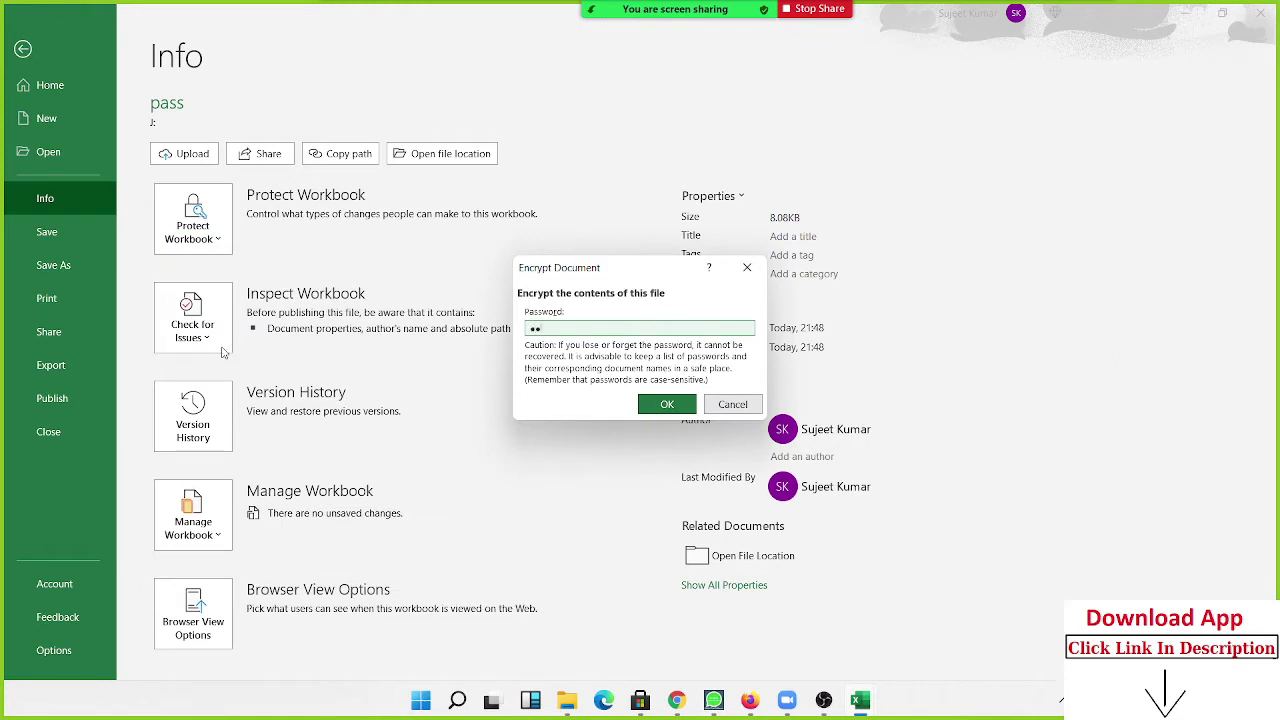
{"action": "left_click", "coordinate": [666, 404]}
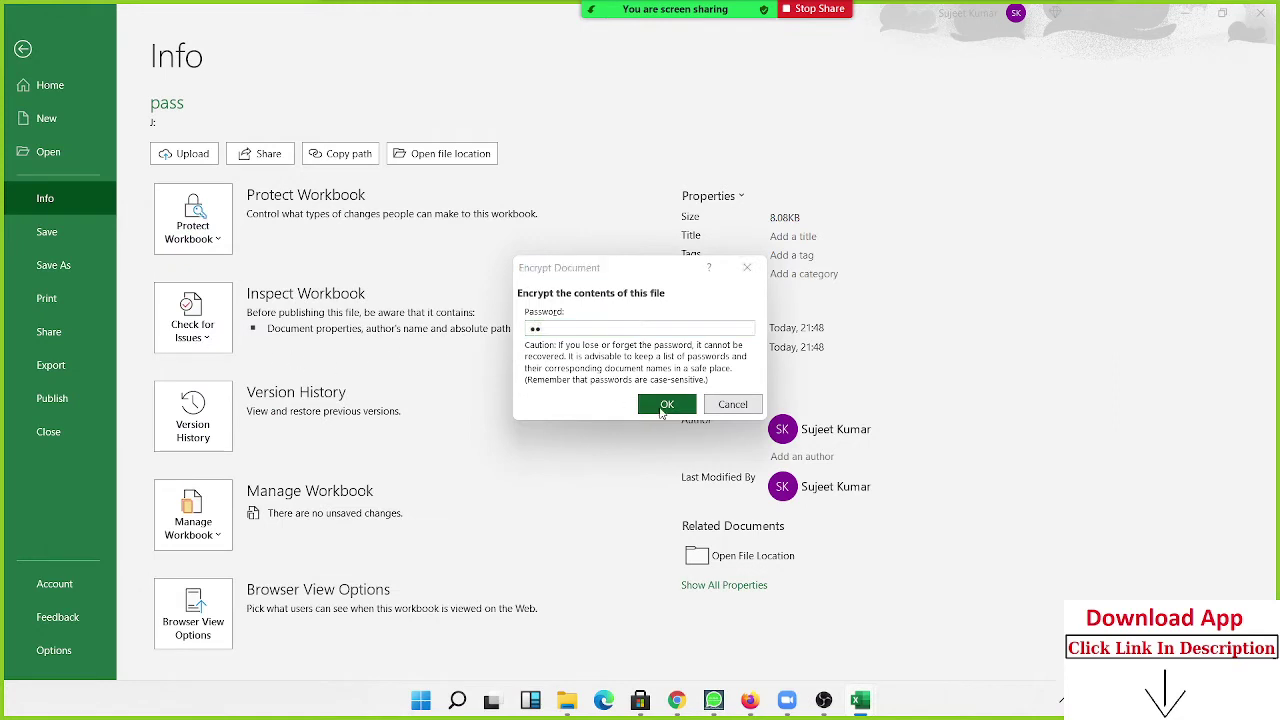
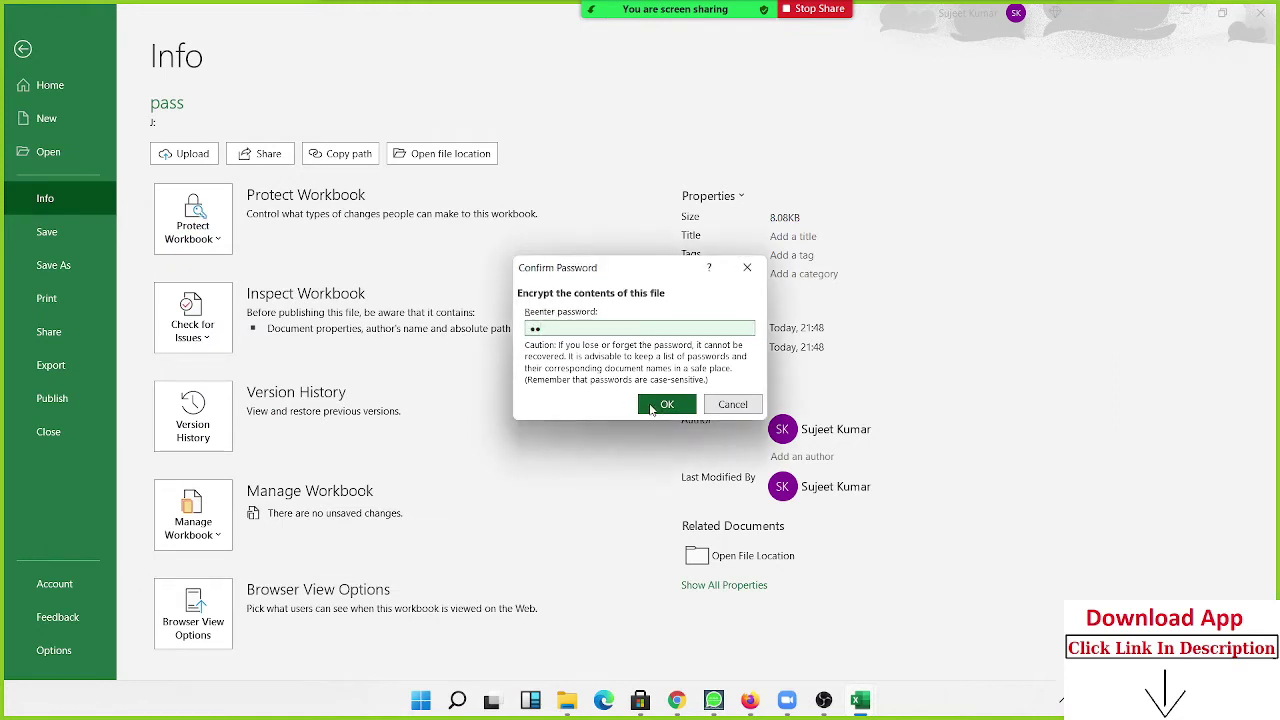
{"action": "left_click", "coordinate": [662, 408]}
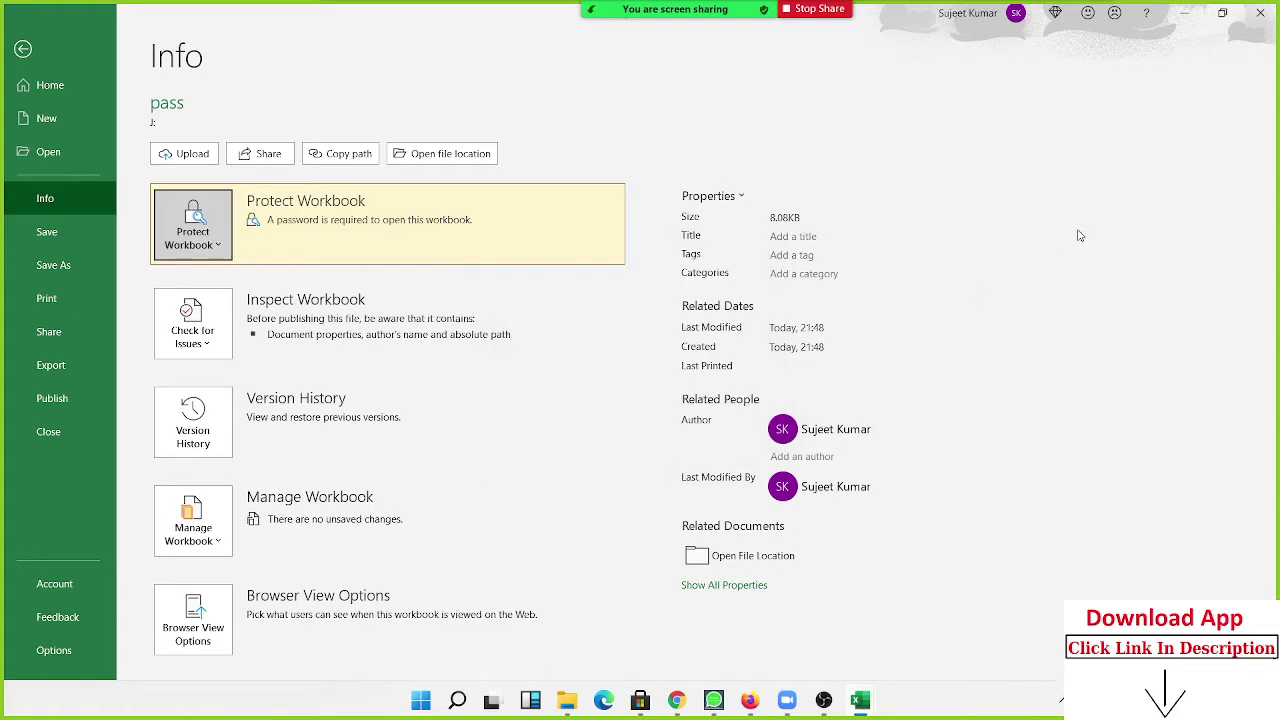
{"action": "left_click", "coordinate": [1262, 16]}
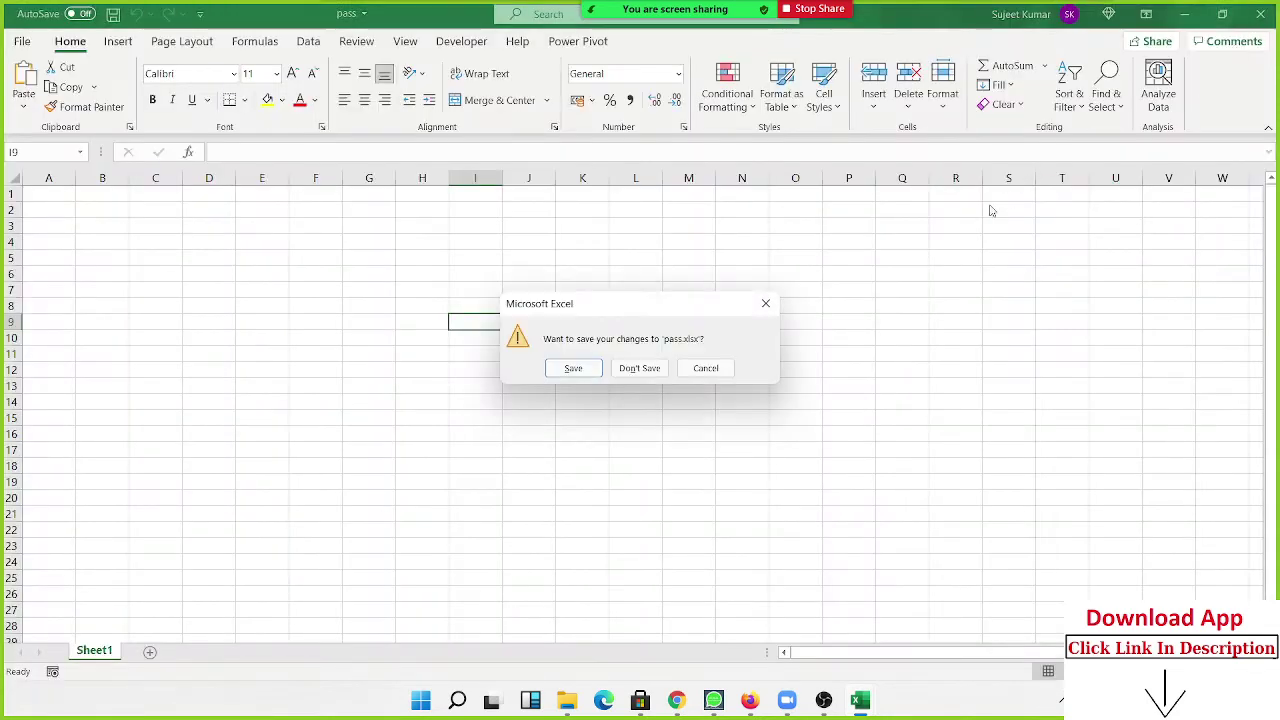
- Close pass.xlsx and Excel, then reopen Data from the E:\2021 folder in File Explorer
{"action": "left_click", "coordinate": [573, 368]}
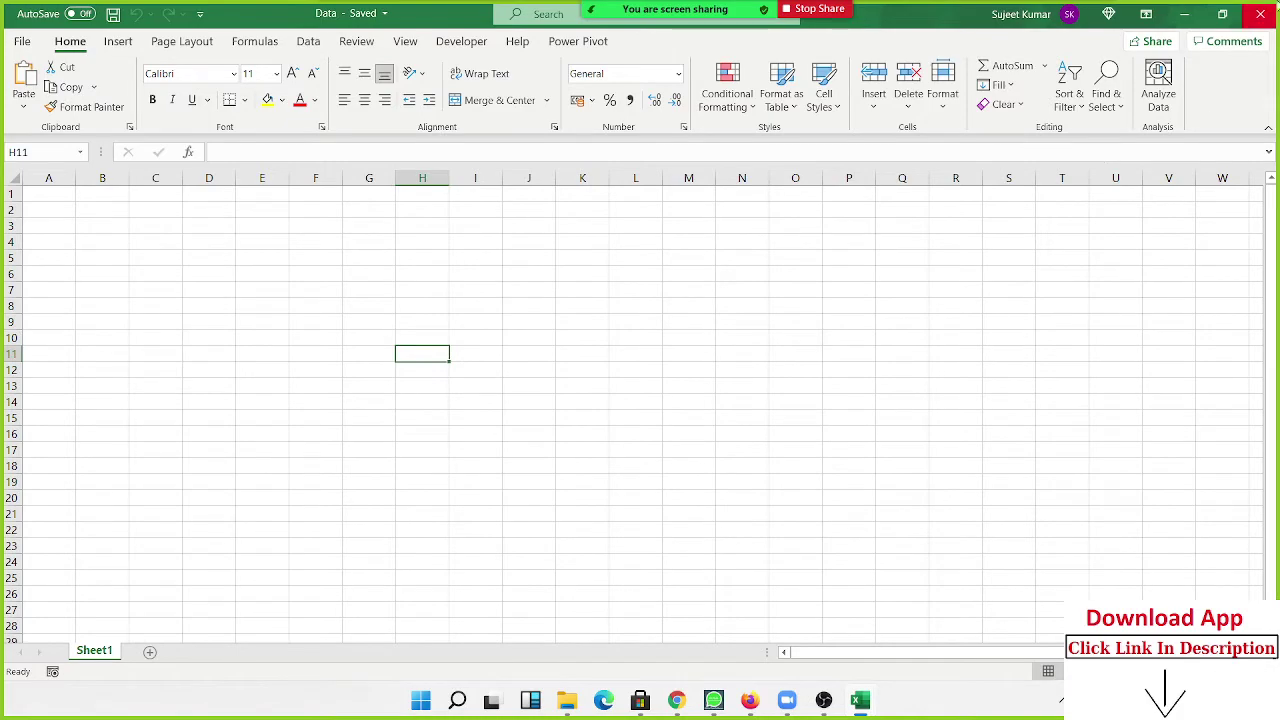
{"action": "left_click", "coordinate": [1262, 13]}
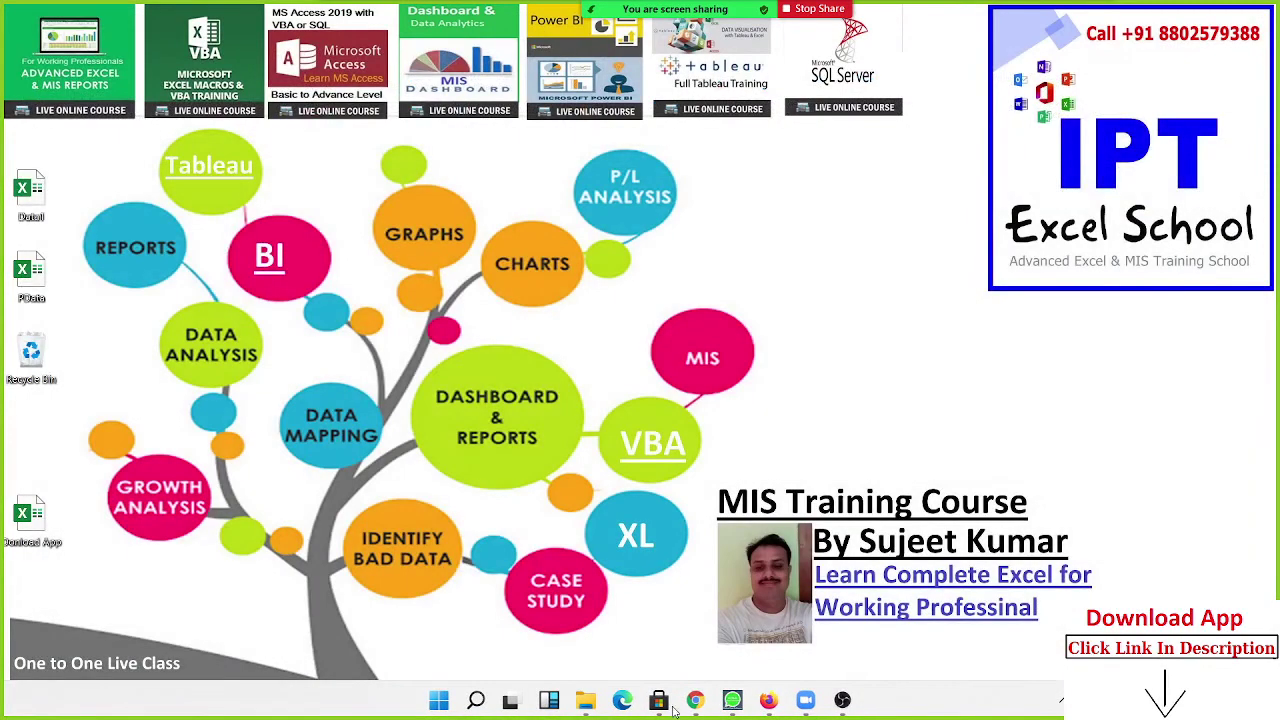
{"action": "left_click", "coordinate": [585, 700]}
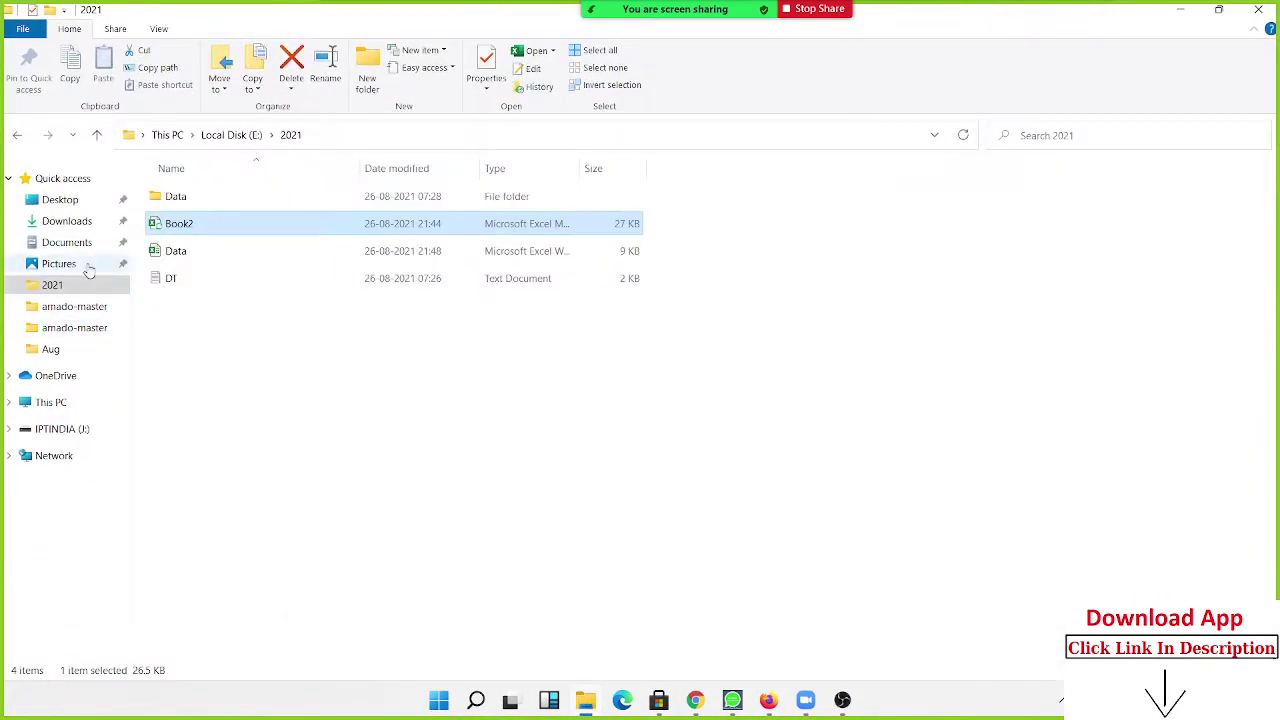
{"action": "left_click", "coordinate": [235, 262]}
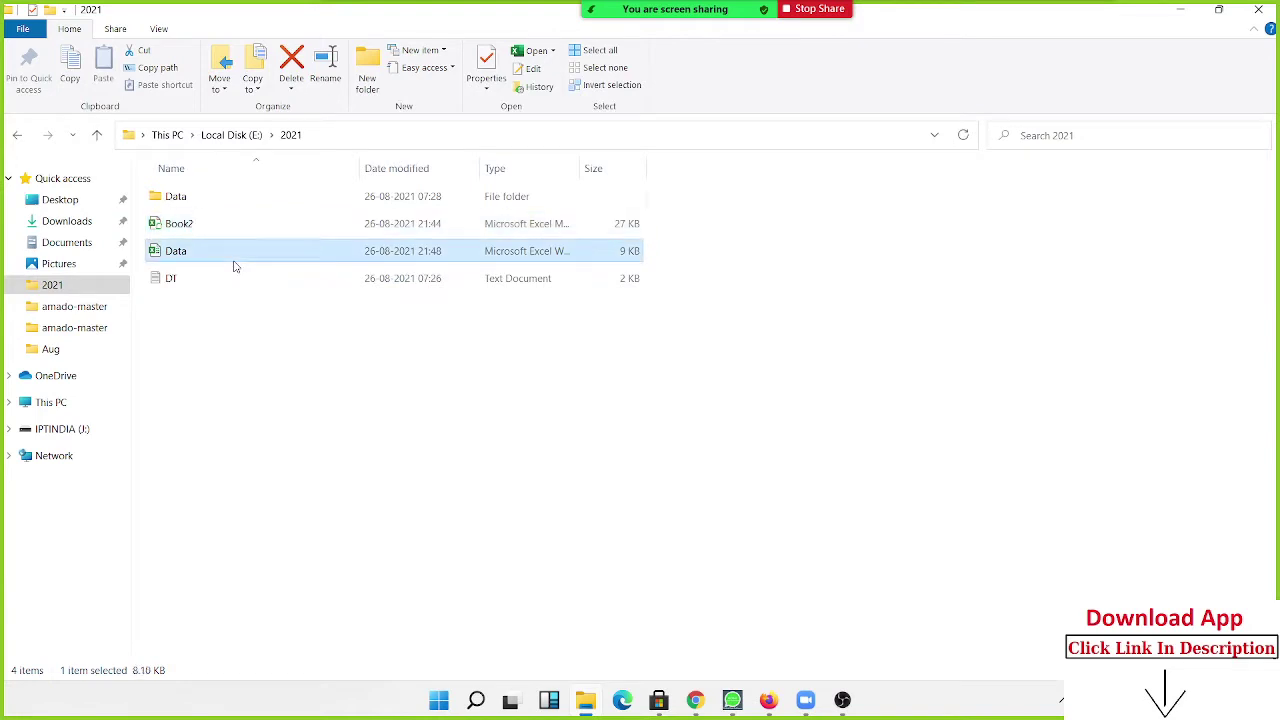
{"action": "double_click", "coordinate": [235, 262]}
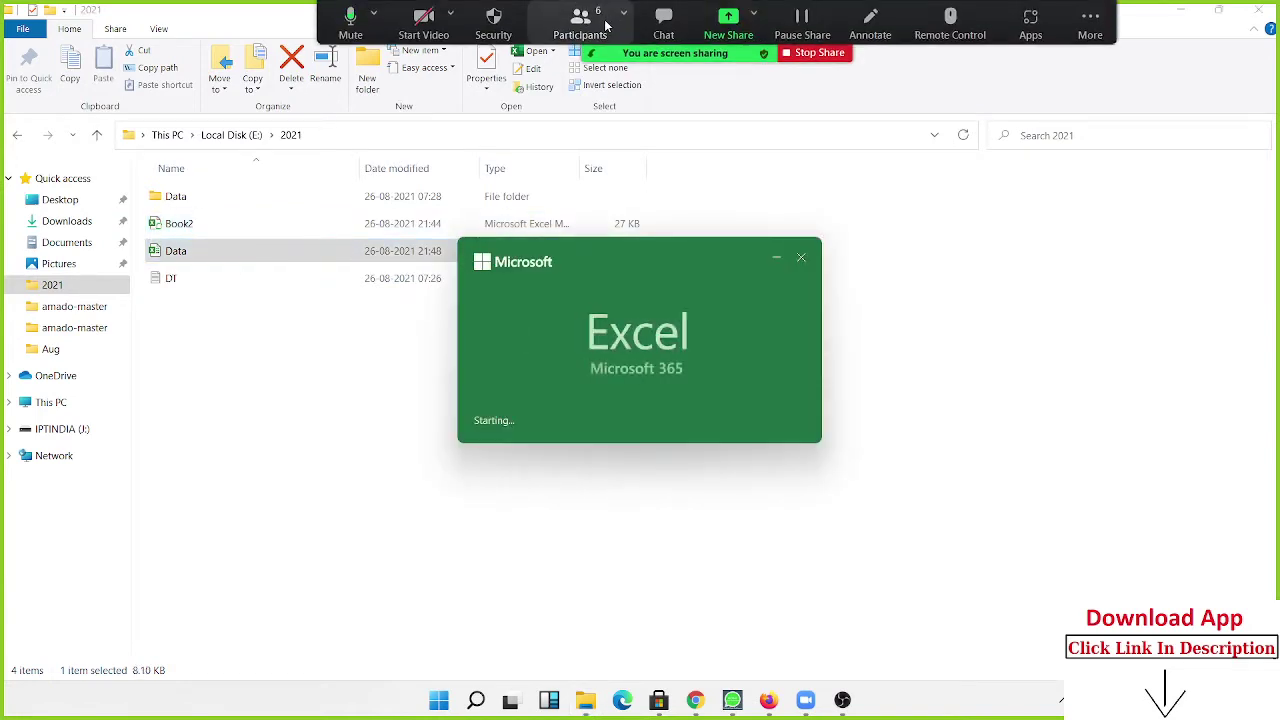
{"action": "left_click", "coordinate": [580, 25]}
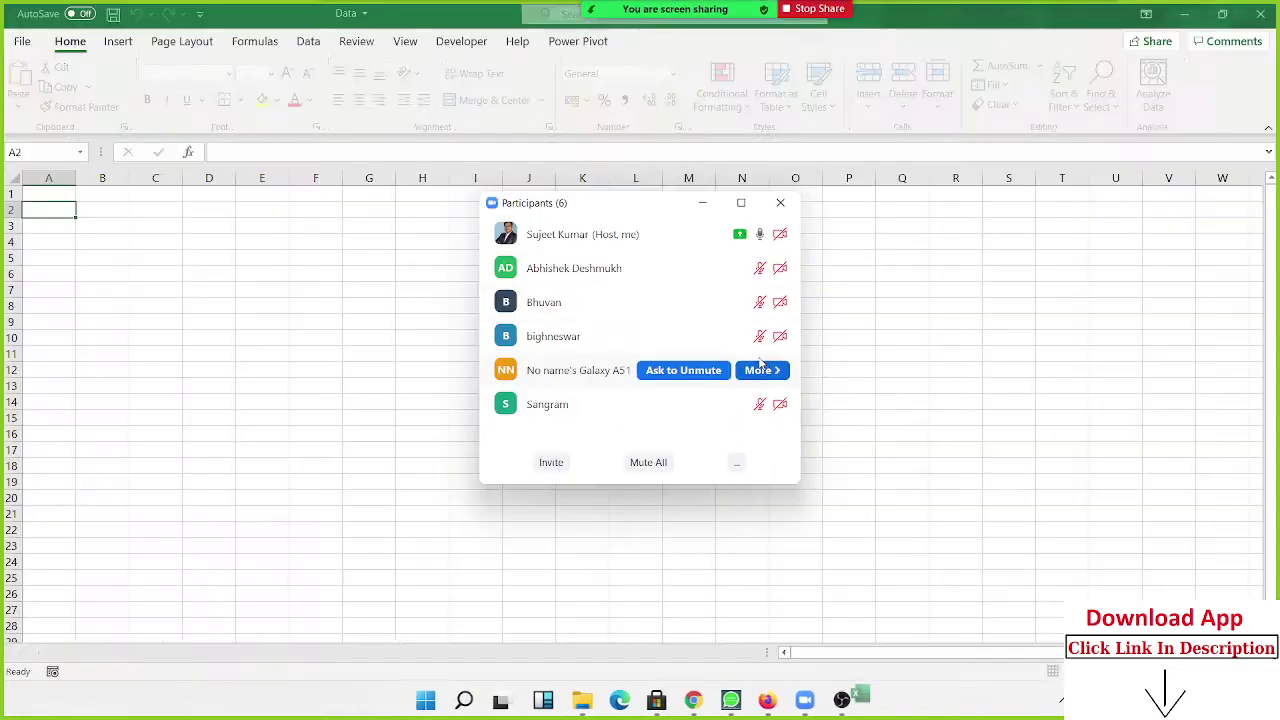
- Allow a participant to record local files, close Participants, and acknowledge the recording notice
{"action": "left_click", "coordinate": [763, 337]}
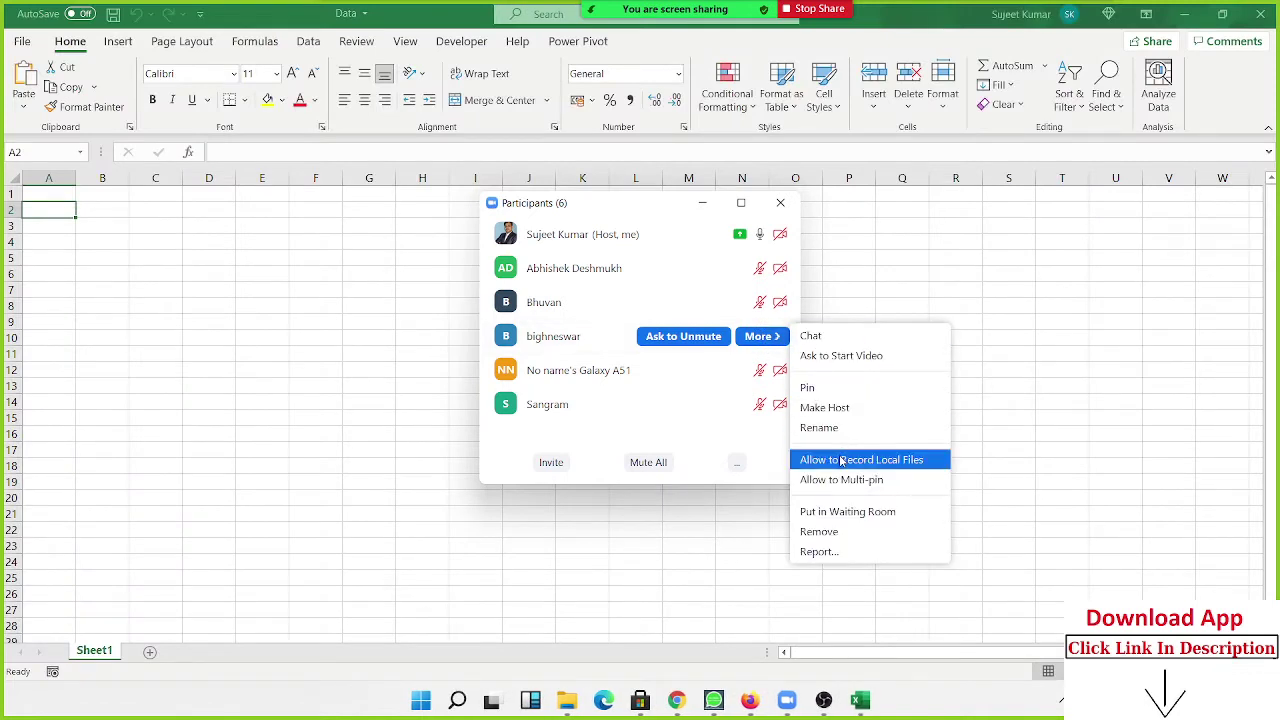
{"action": "left_click", "coordinate": [845, 458]}
{"action": "left_click", "coordinate": [780, 203]}
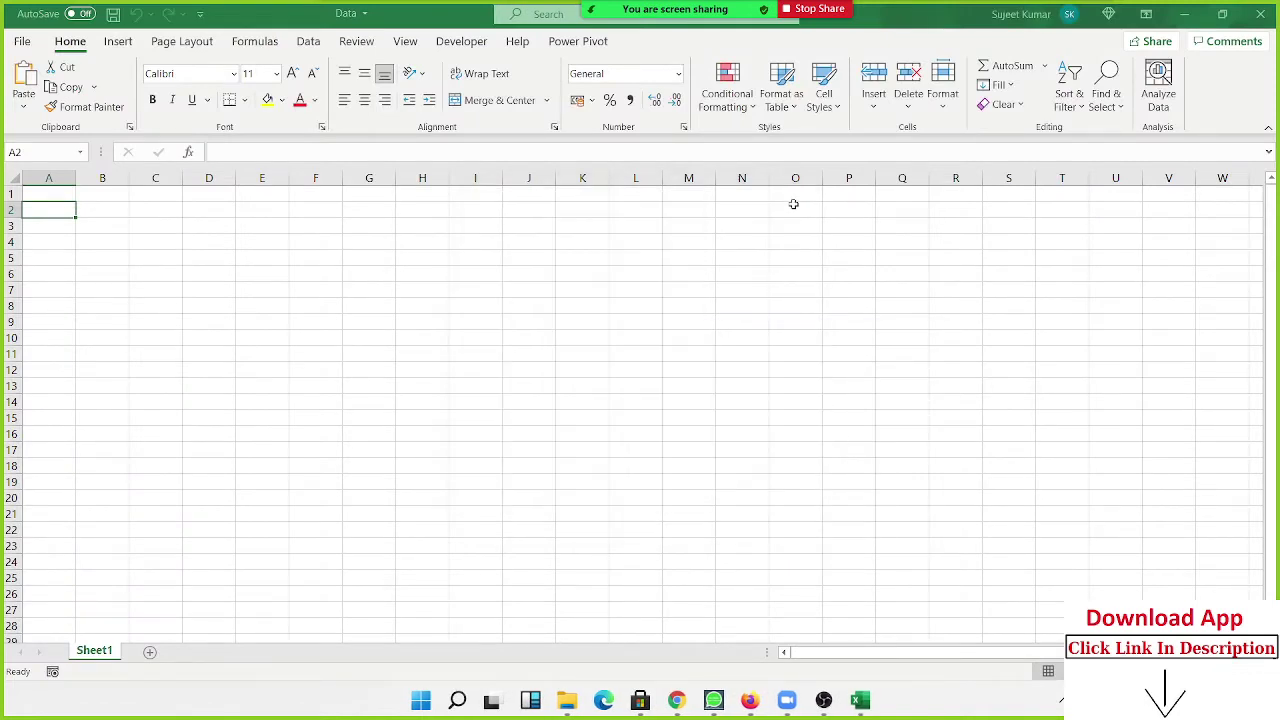
{"action": "left_click", "coordinate": [339, 309]}
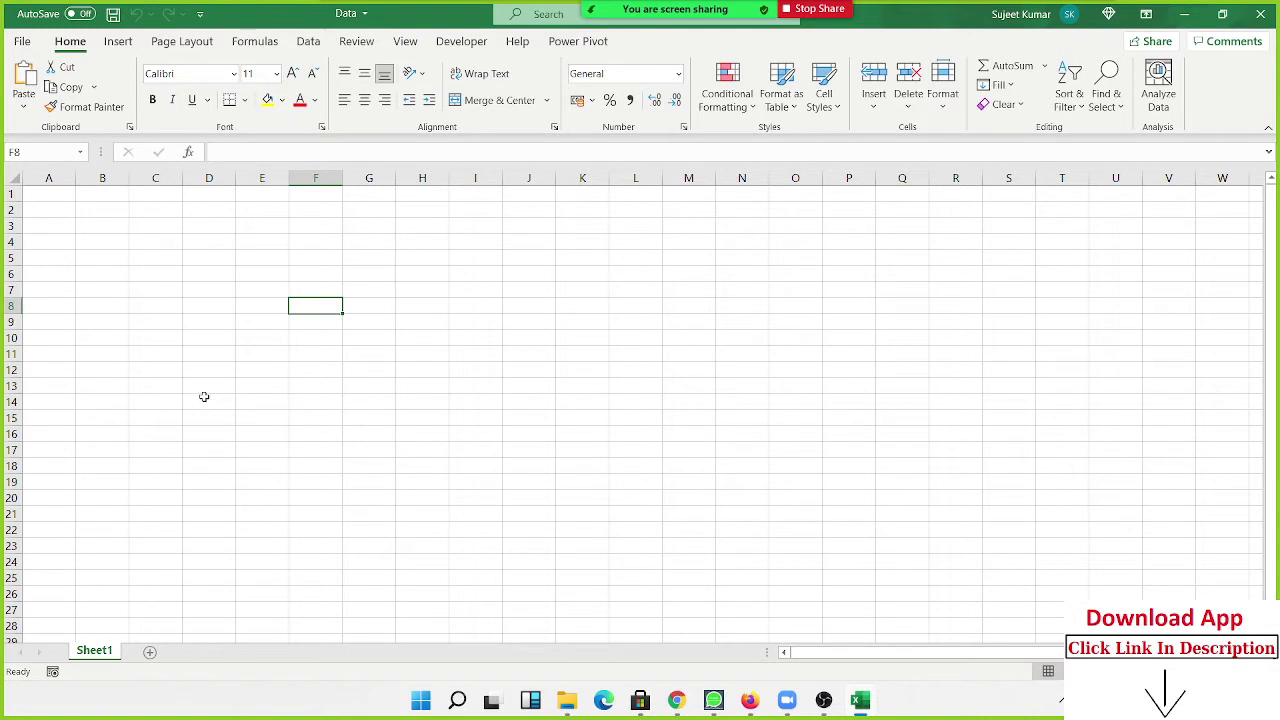
{"action": "left_click", "coordinate": [330, 262]}
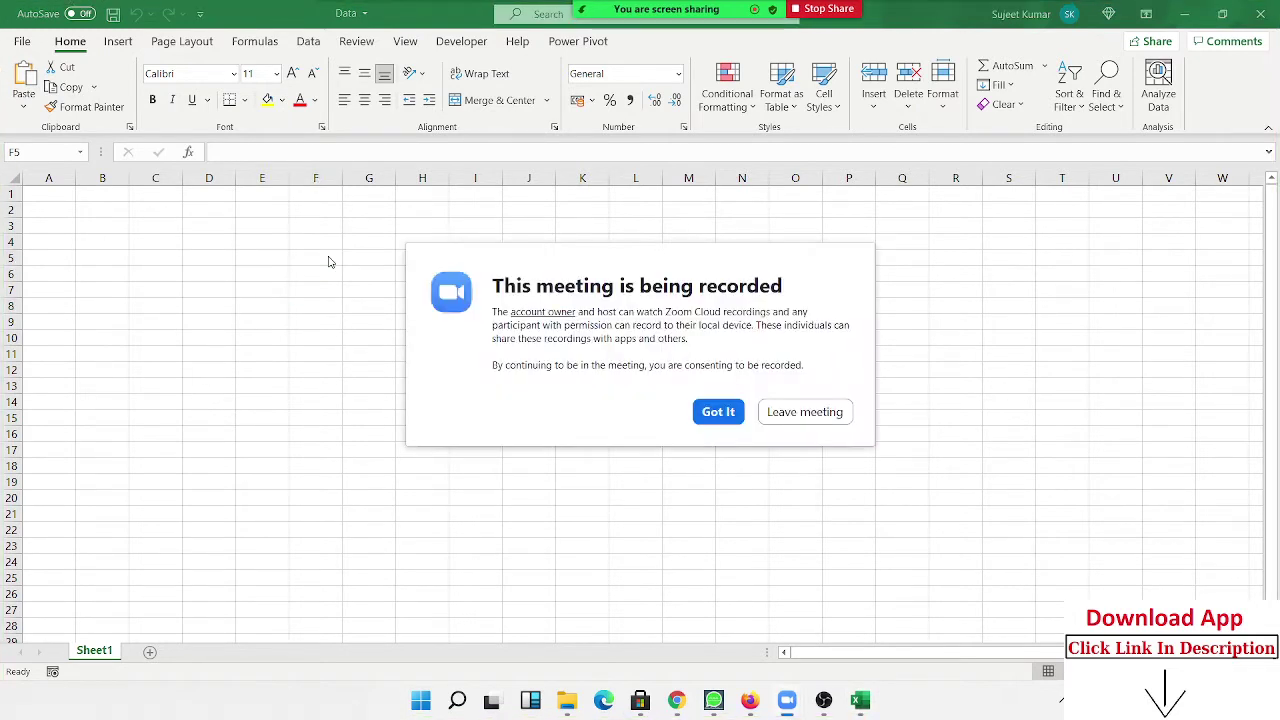
{"action": "left_click", "coordinate": [720, 410]}
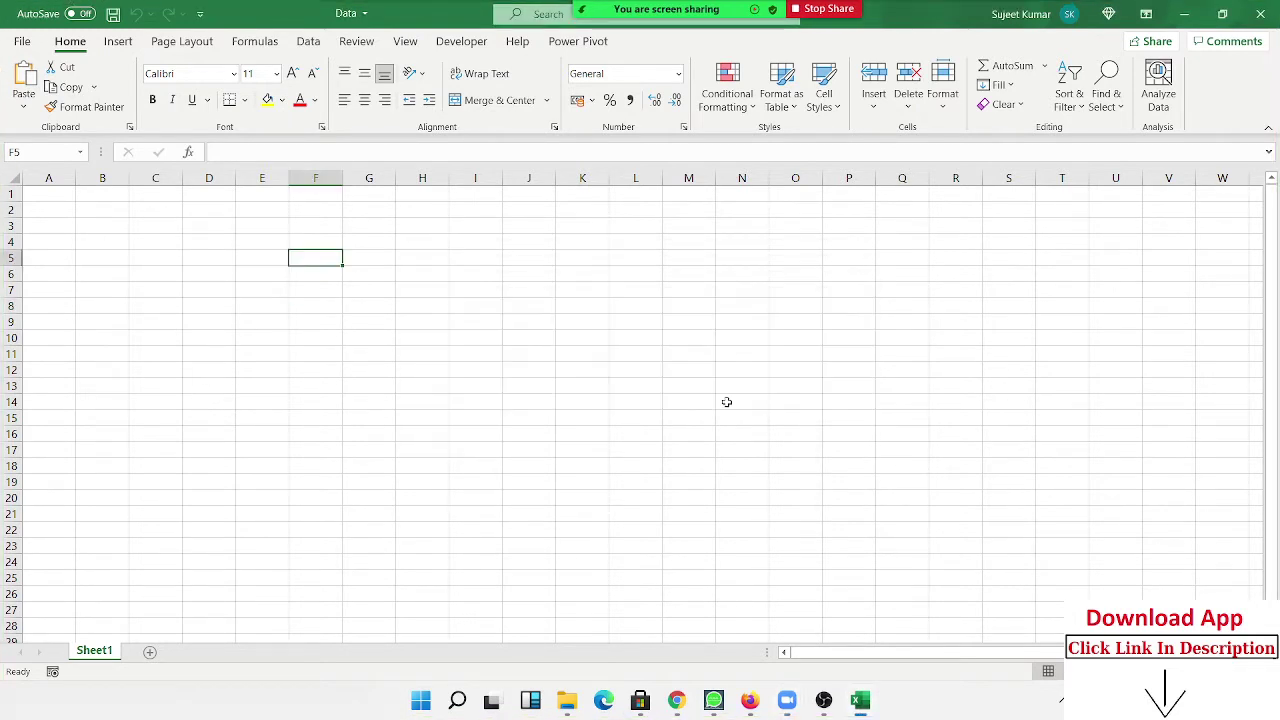
{"action": "left_click", "coordinate": [48, 196]}
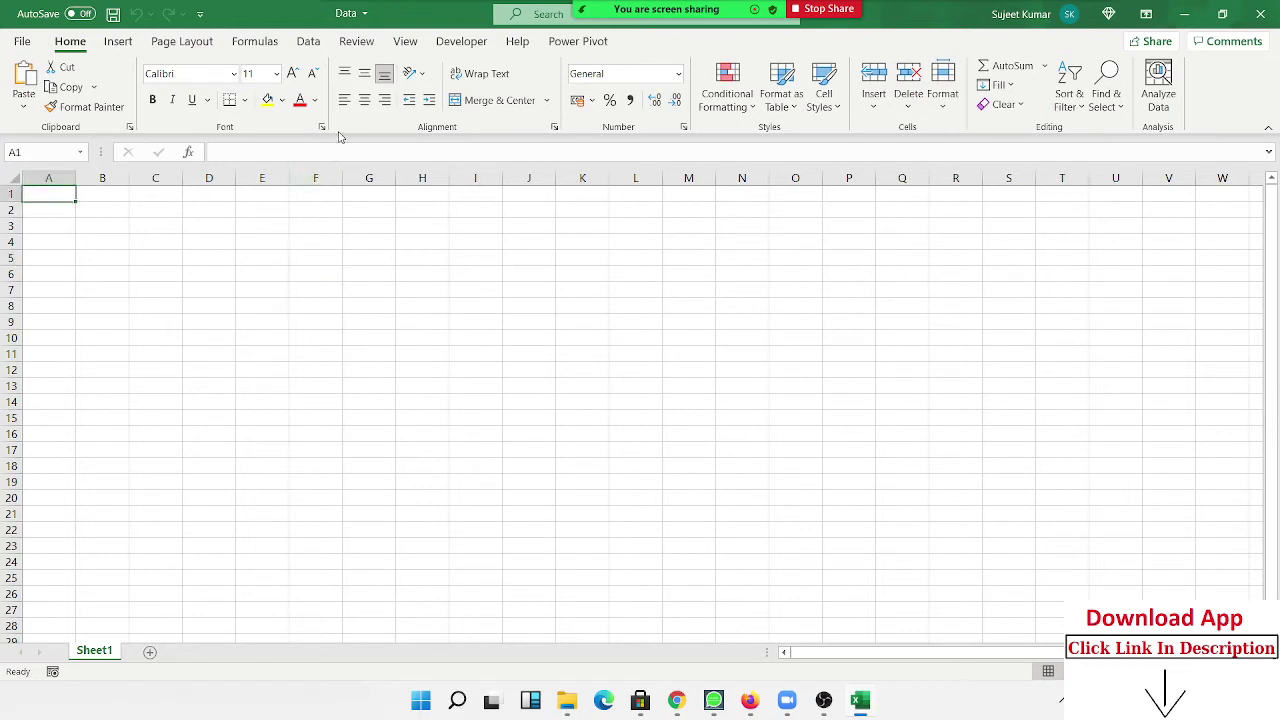
- Launch the Visual Basic editor from Excel's Developer tab
{"action": "left_click", "coordinate": [458, 41]}
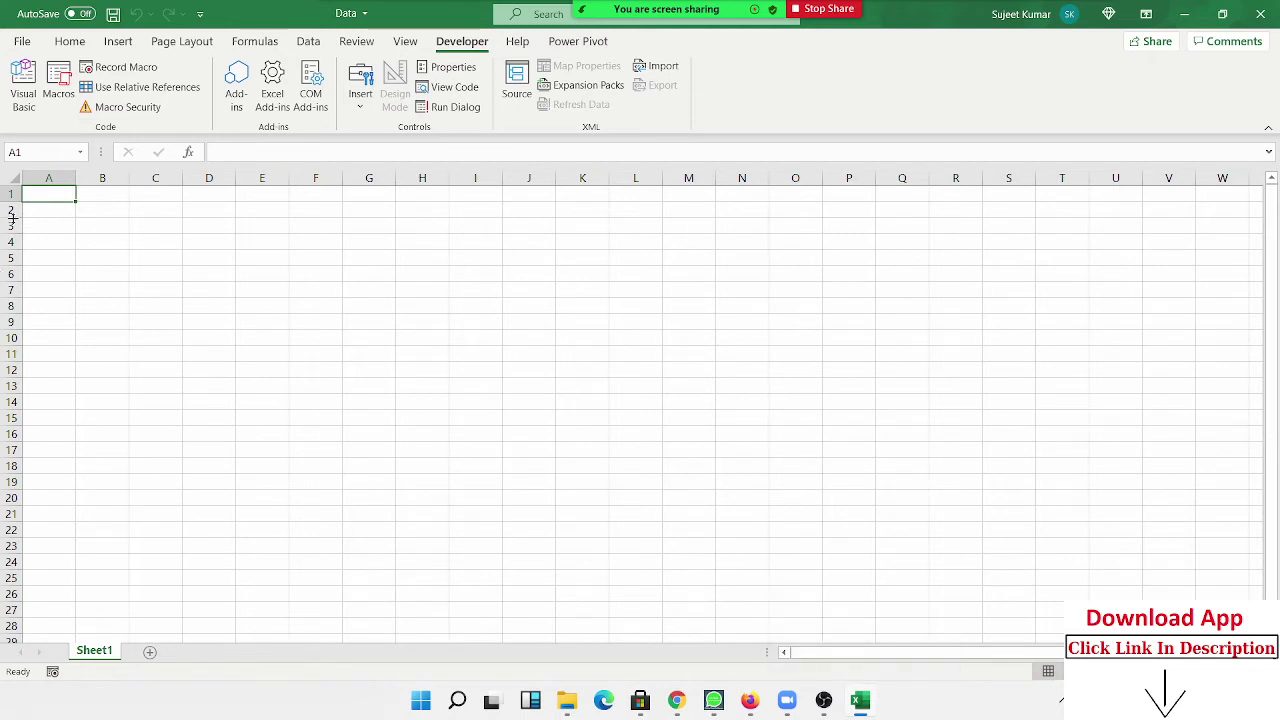
{"action": "left_click", "coordinate": [28, 92]}
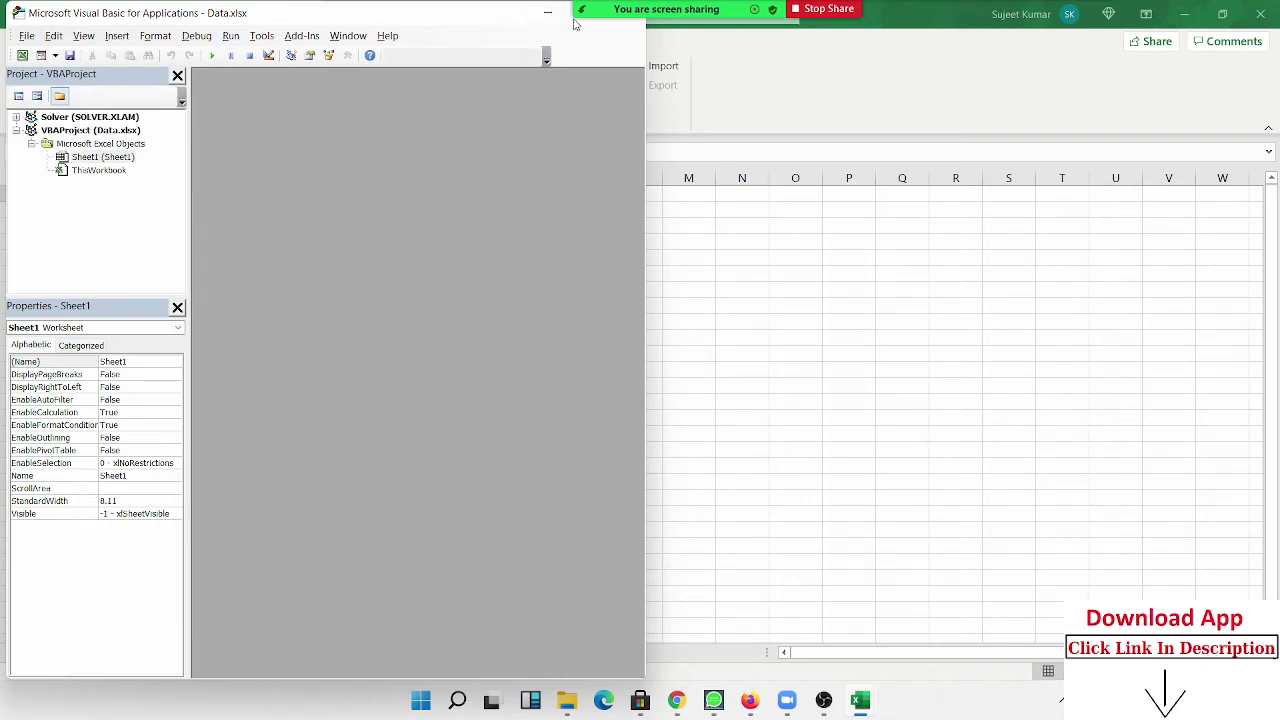
{"action": "mouse_move", "coordinate": [586, 13]}
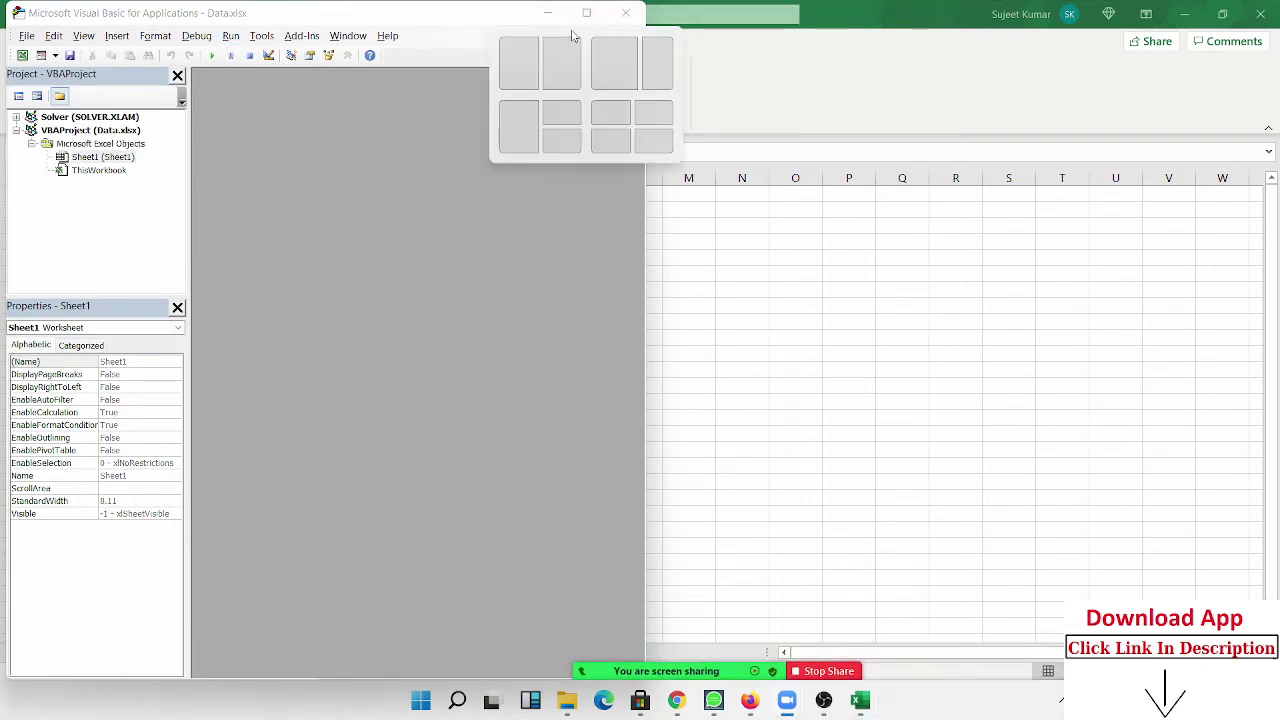
- Snap the VBA editor left and the Data workbook right, then open ThisWorkbook's code
{"action": "left_click", "coordinate": [519, 62]}
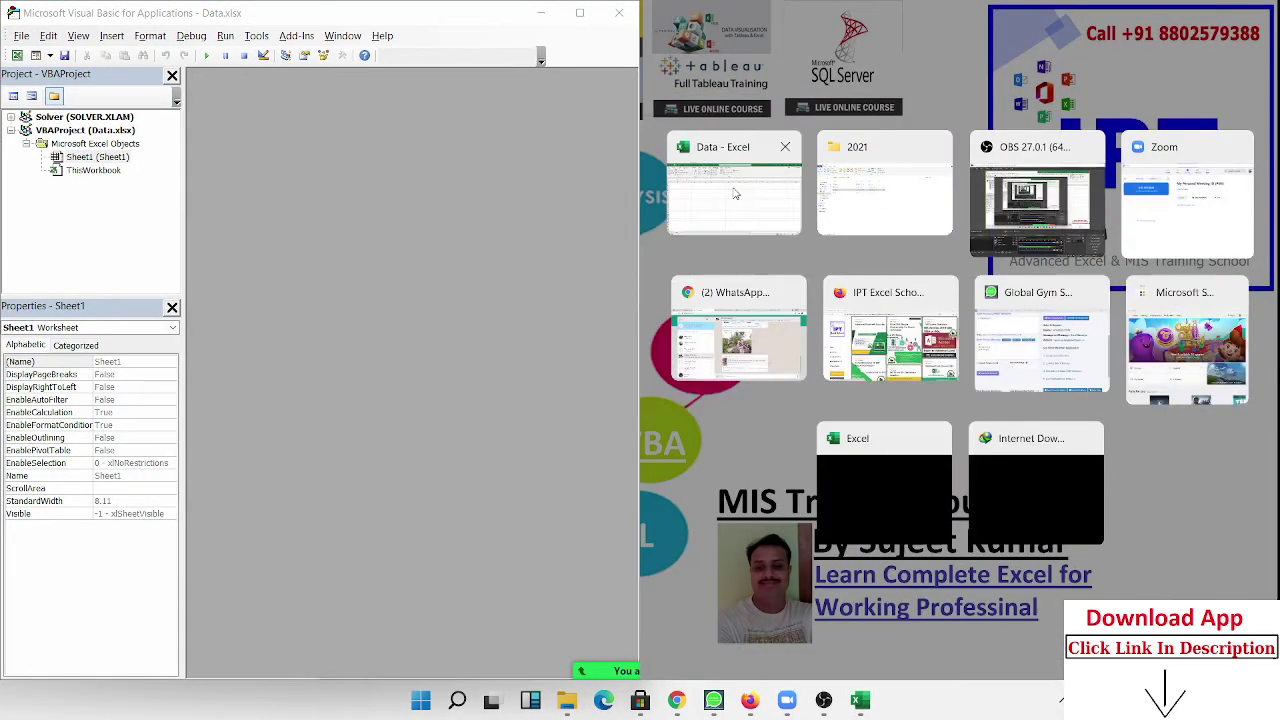
{"action": "left_click", "coordinate": [733, 193]}
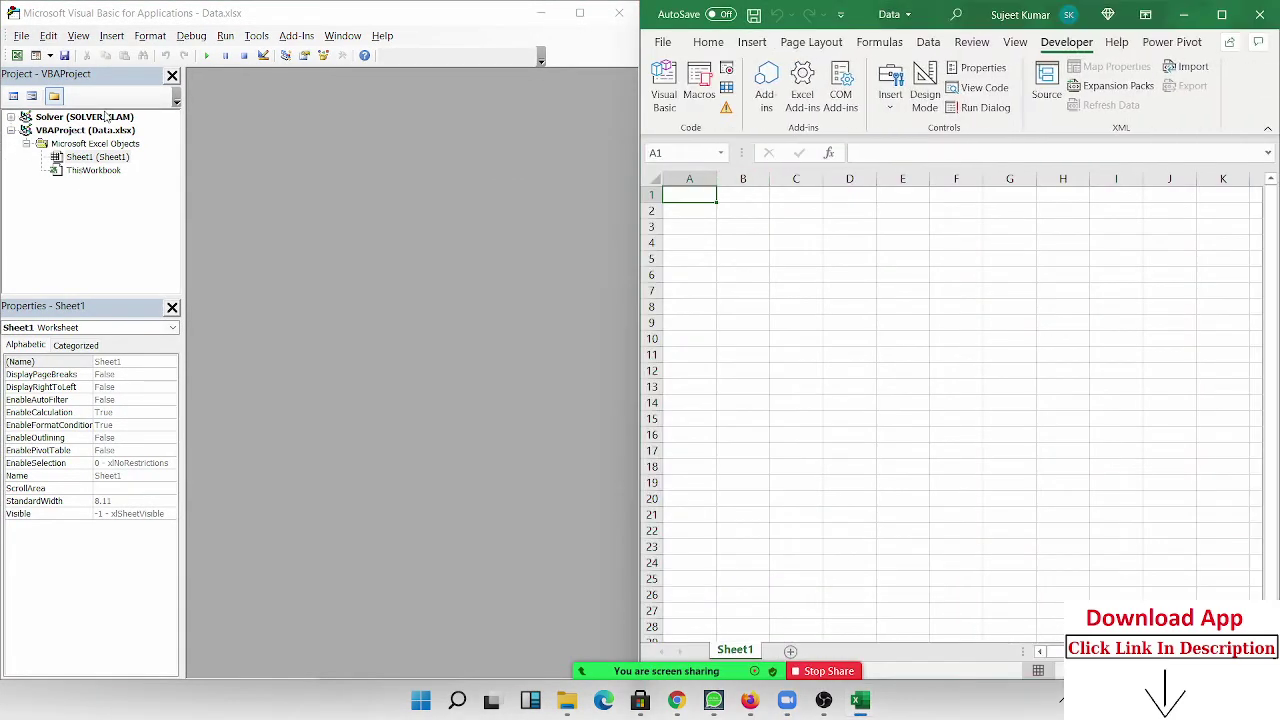
{"action": "double_click", "coordinate": [90, 171]}
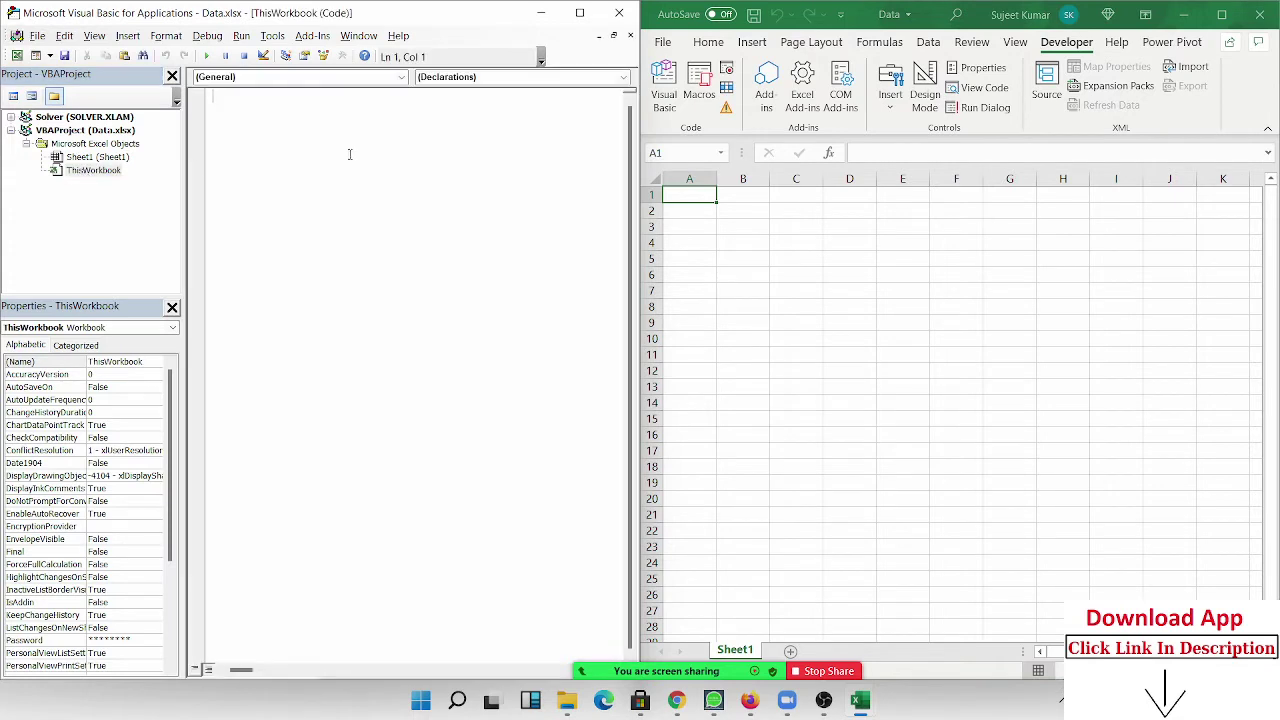
{"action": "left_click", "coordinate": [502, 80]}
- Add Workbook_Open and Workbook_BeforeClose procedures by choosing the Workbook object and BeforeClose event
{"action": "left_click", "coordinate": [350, 88]}
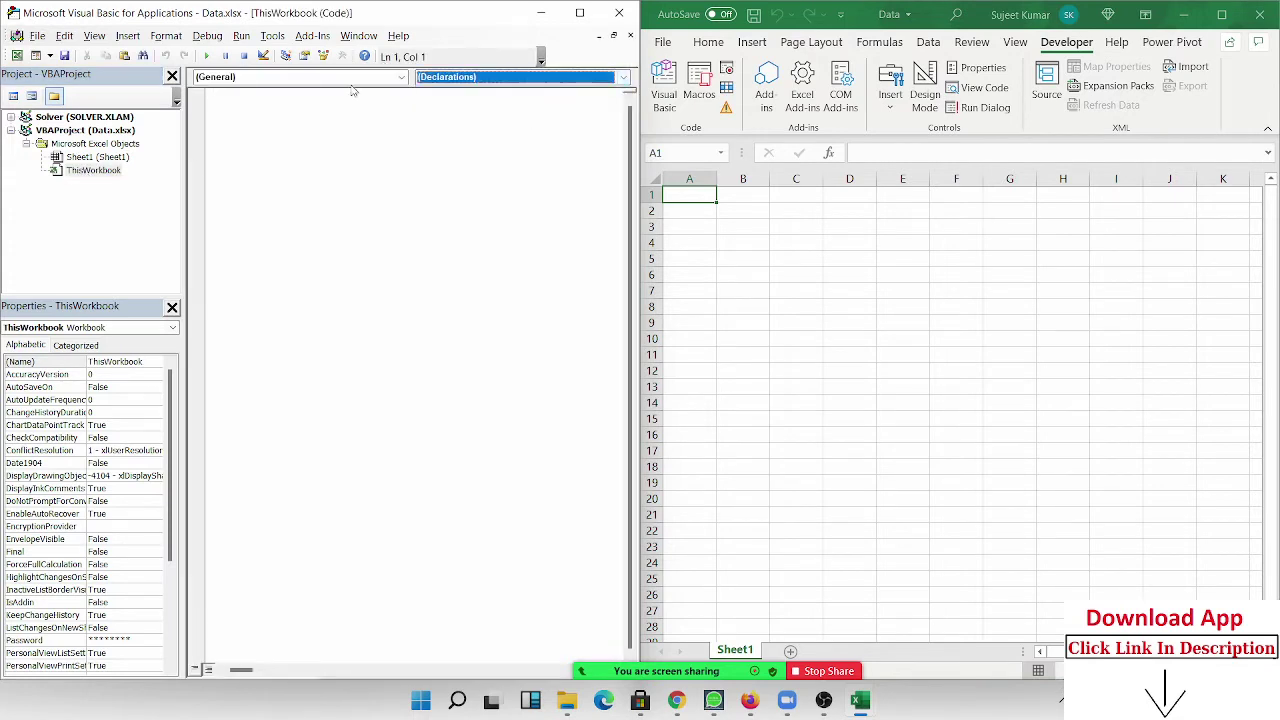
{"action": "left_click", "coordinate": [350, 80]}
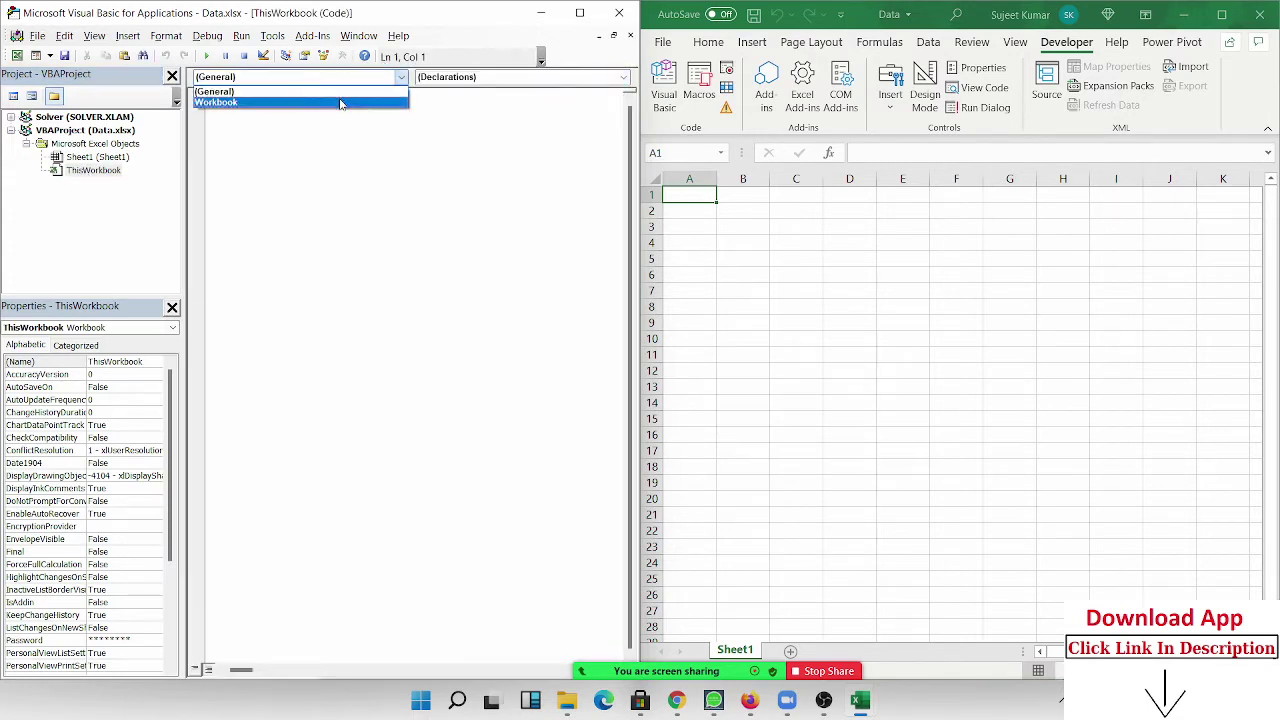
{"action": "left_click", "coordinate": [339, 104]}
{"action": "left_click", "coordinate": [492, 82]}
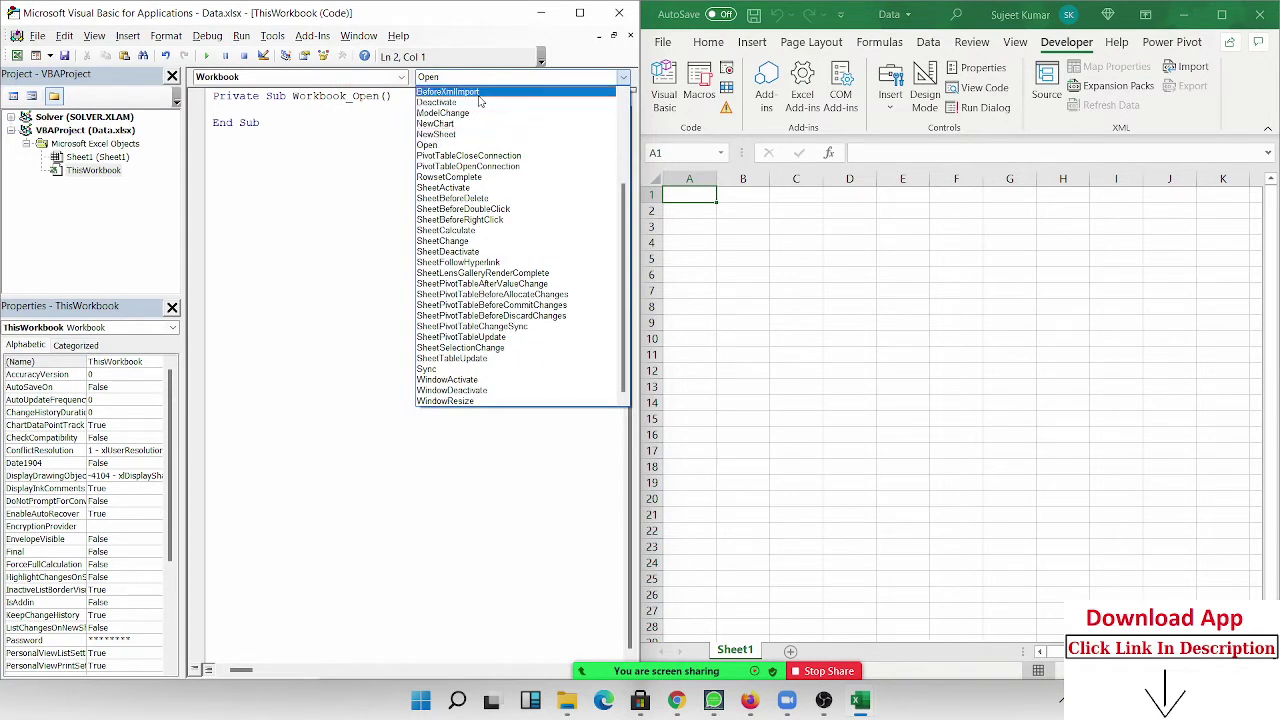
{"action": "scroll", "coordinate": [479, 100], "scroll_direction": "up", "scroll_amount": 1}
{"action": "scroll", "coordinate": [479, 100], "scroll_direction": "up", "scroll_amount": 2}
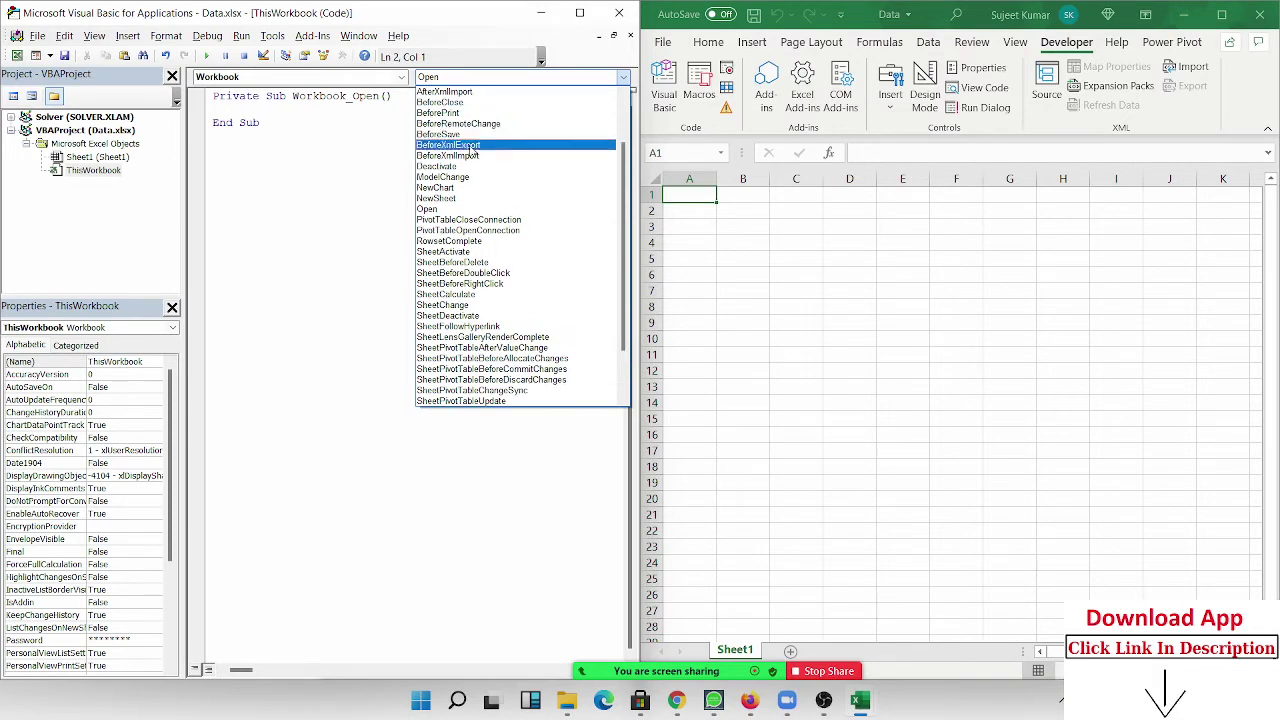
{"action": "scroll", "coordinate": [479, 137], "scroll_direction": "up", "scroll_amount": 2}
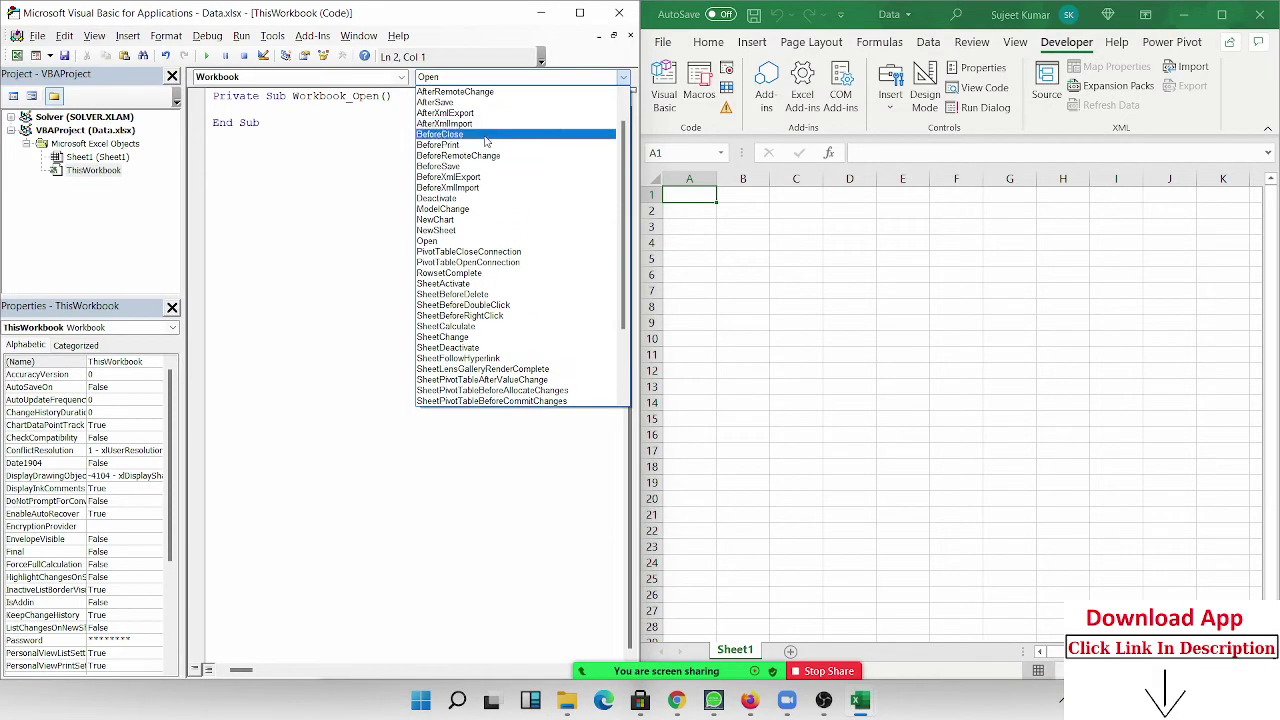
{"action": "left_click", "coordinate": [480, 138]}
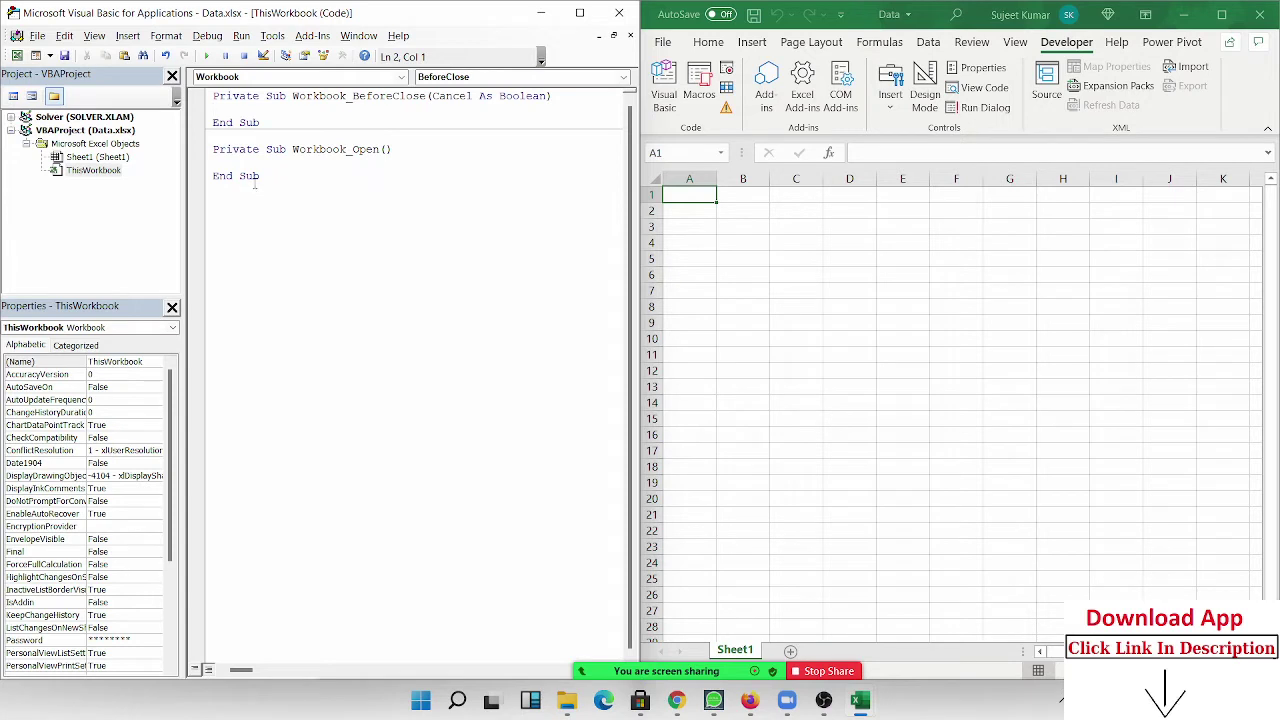
- Delete the empty Workbook_Open procedure and declare Dim r As Long in BeforeClose
{"action": "left_click_drag", "start_coordinate": [258, 178], "coordinate": [217, 150]}
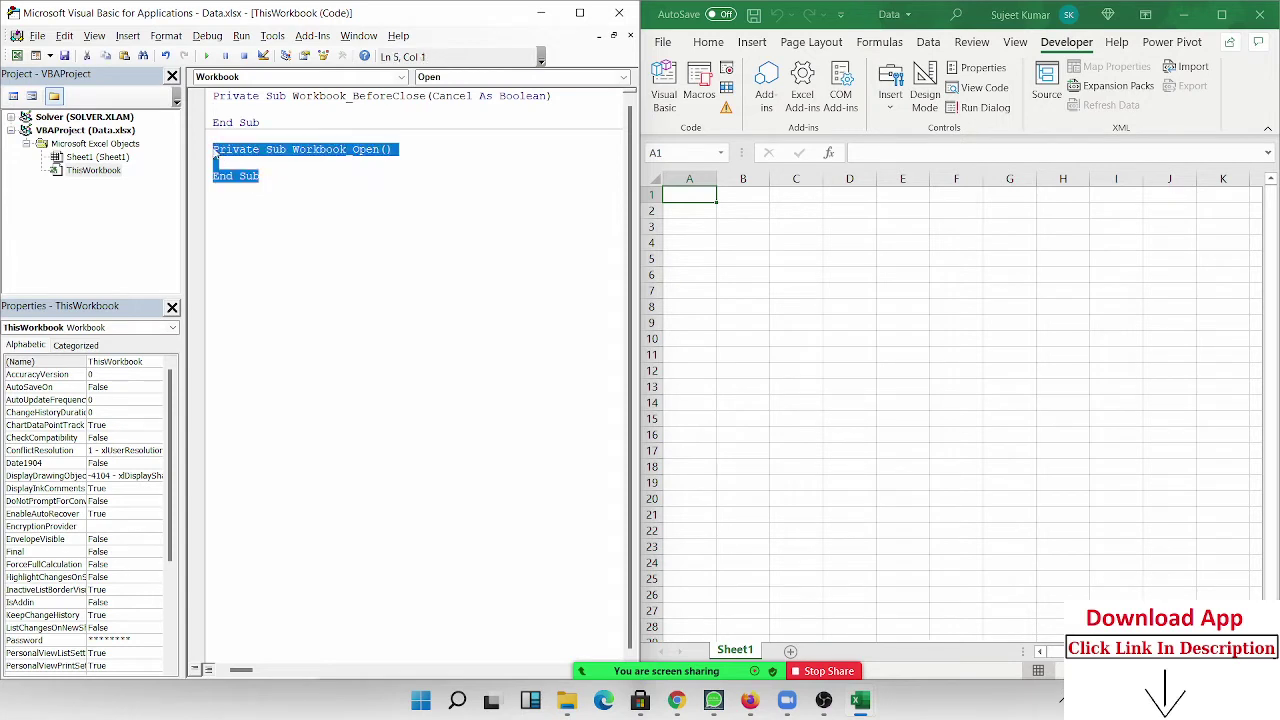
{"action": "key", "text": "Delete"}
{"action": "key", "text": "Return"}
{"action": "key", "text": "Return"}
{"action": "key", "text": "Return"}
{"action": "key", "text": "Up"}
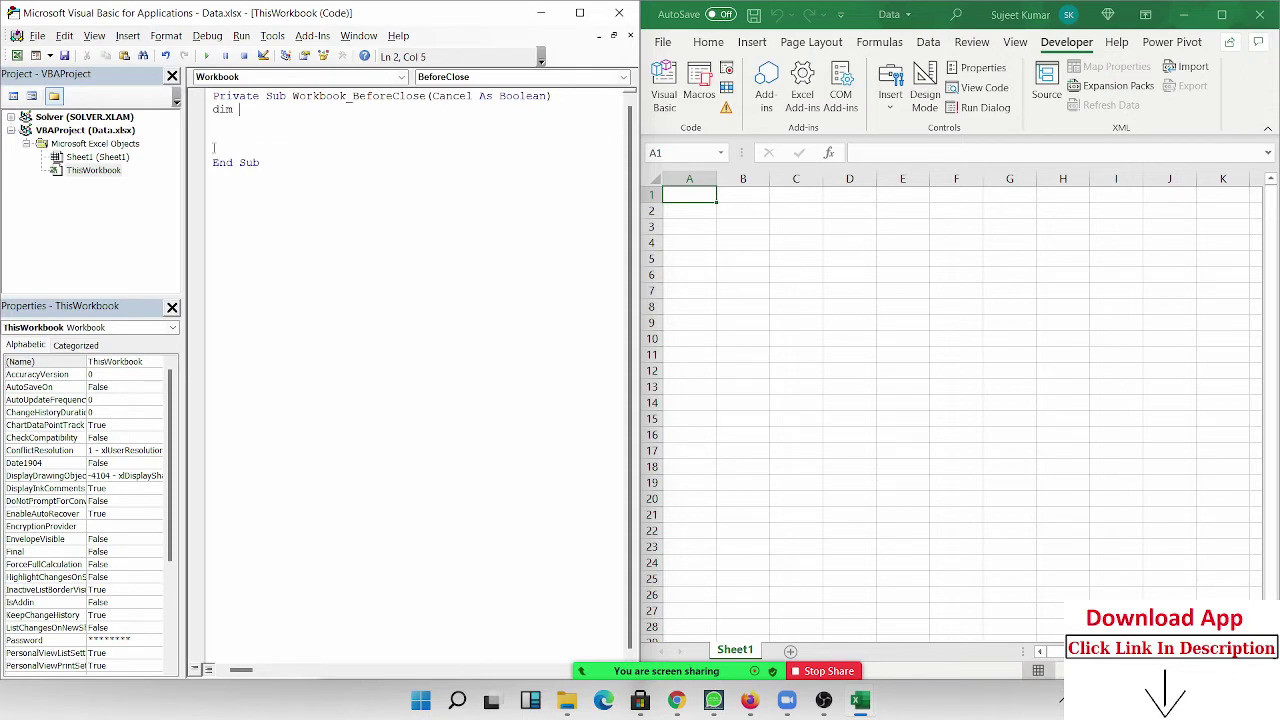
{"action": "type", "text": "r as "}
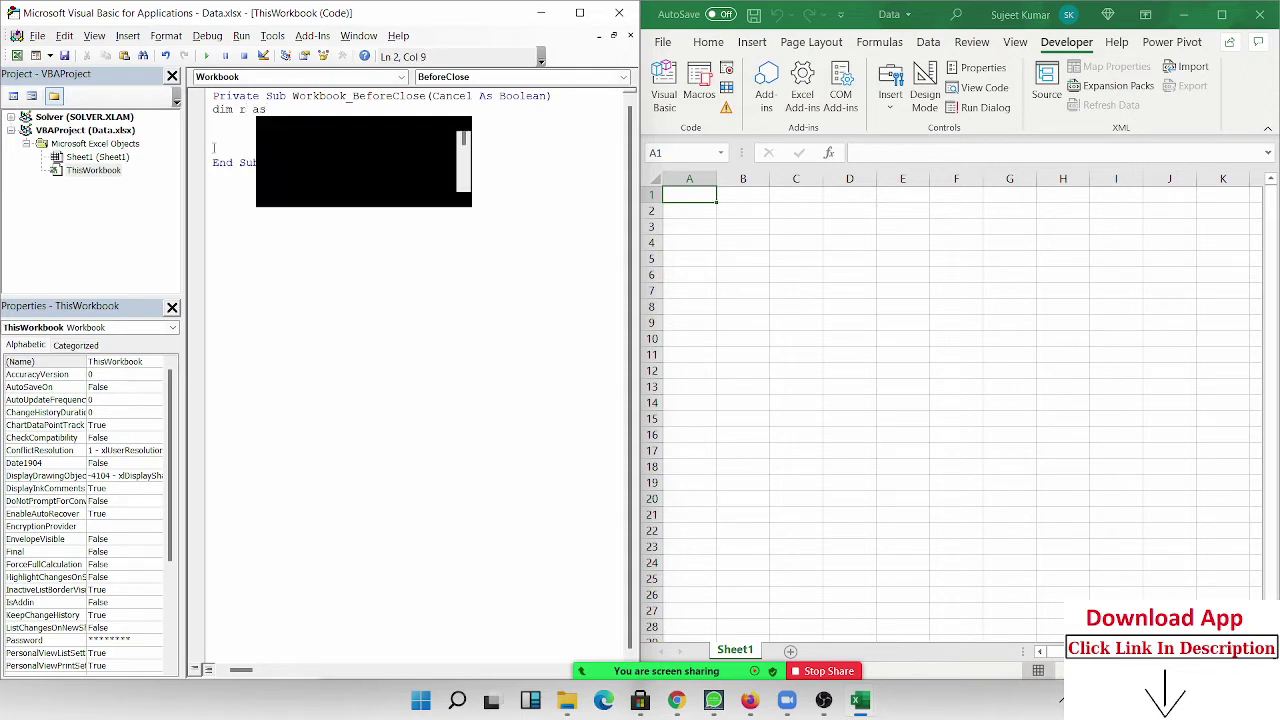
{"action": "type", "text": "long"}
{"action": "key", "text": "Return"}
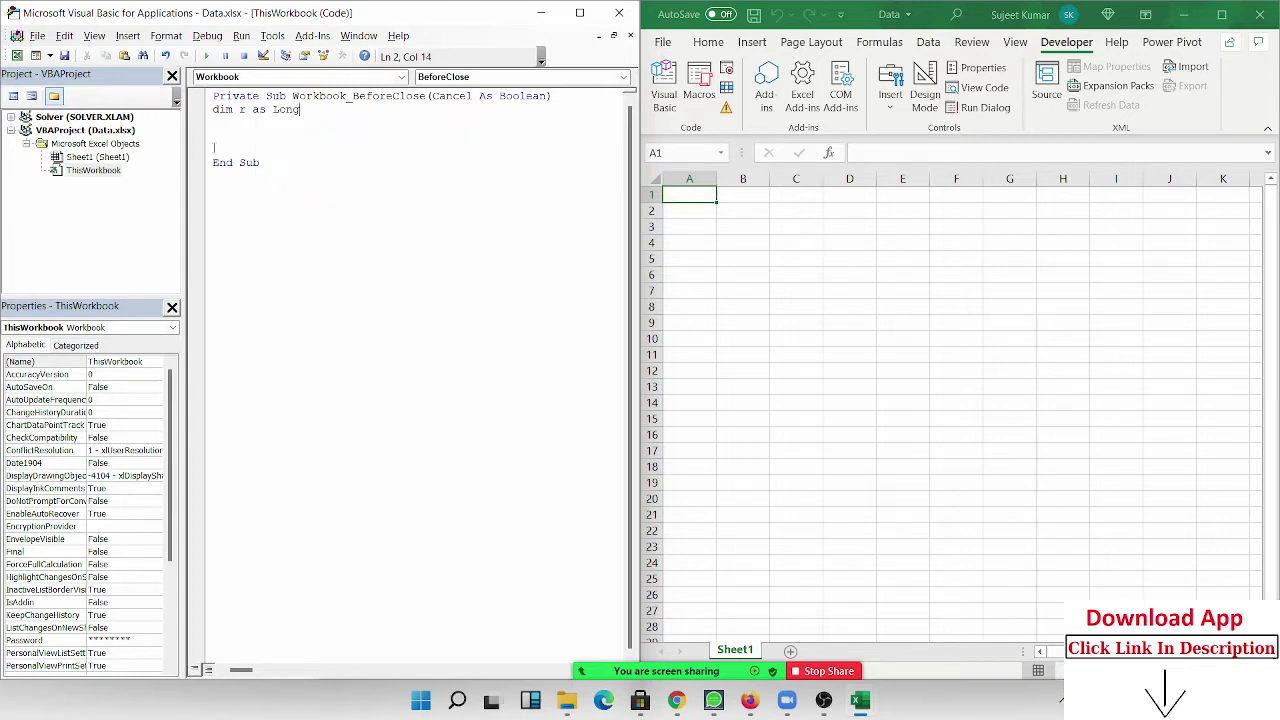
{"action": "key", "text": "Return"}
- Write r = Application.WorksheetFunction.RandBetween(1111,9999) using IntelliSense completion
{"action": "type", "text": "a"}
{"action": "key", "text": "BackSpace"}
{"action": "type", "text": "r="}
{"action": "type", "text": "applica"}
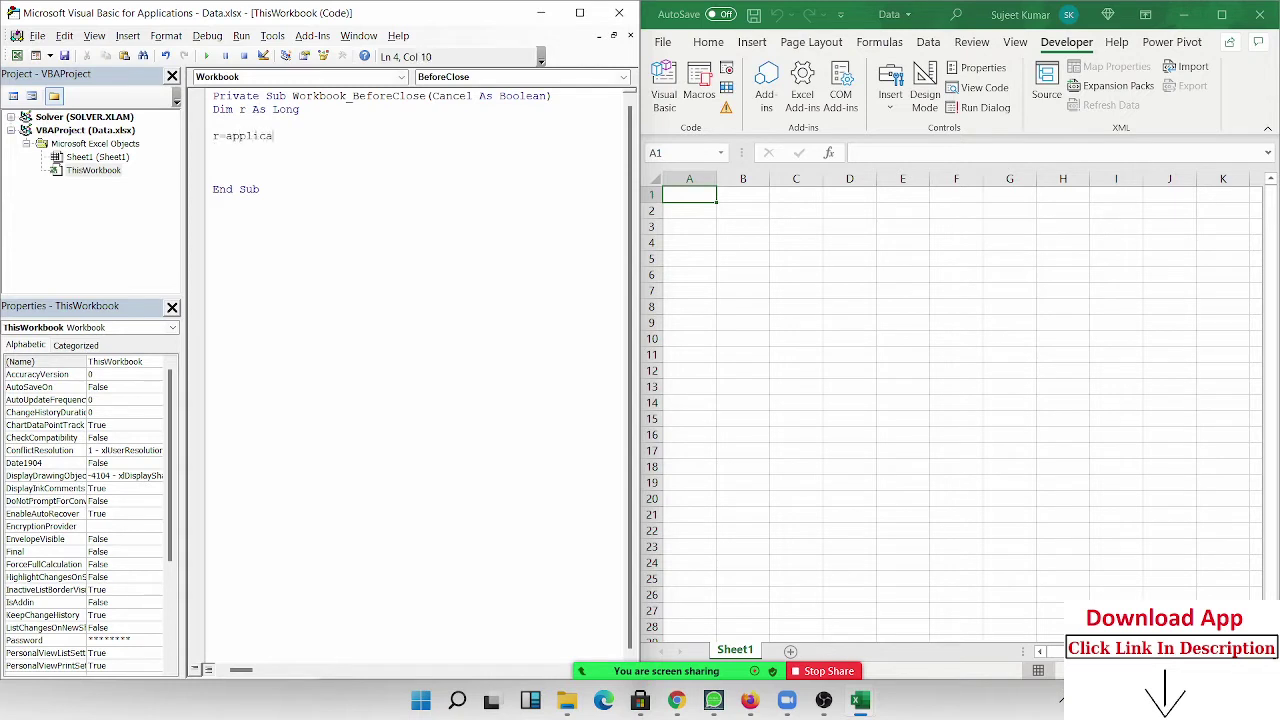
{"action": "type", "text": "tion"}
{"action": "type", "text": ".wo"}
{"action": "key", "text": "Down"}
{"action": "key", "text": "Tab"}
{"action": "type", "text": "."}
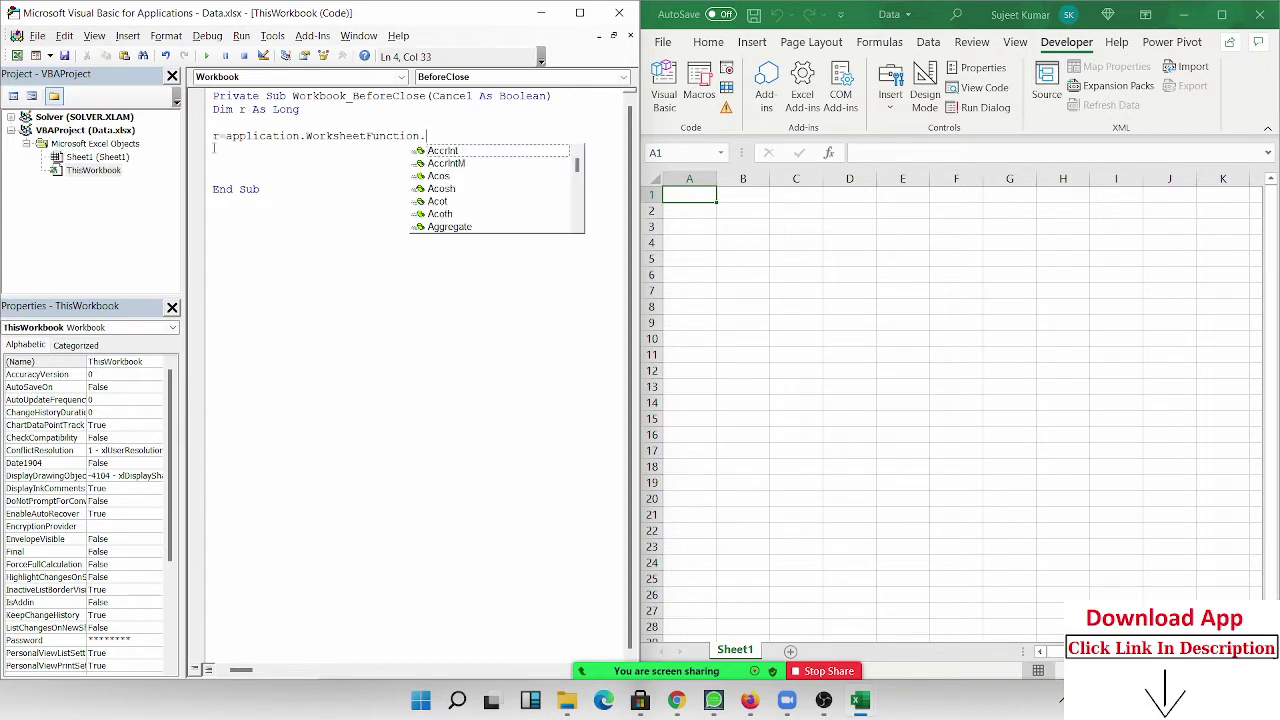
{"action": "type", "text": "ra"}
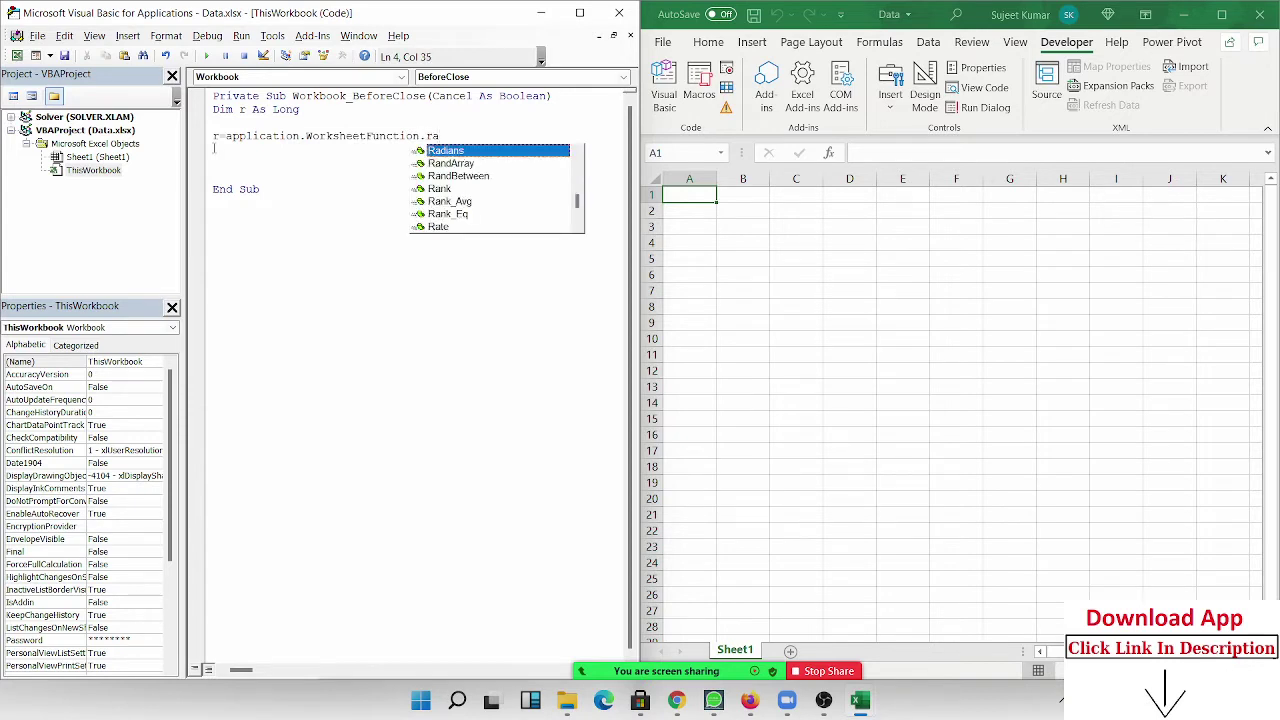
{"action": "key", "text": "Down"}
{"action": "key", "text": "Down"}
{"action": "key", "text": "Tab"}
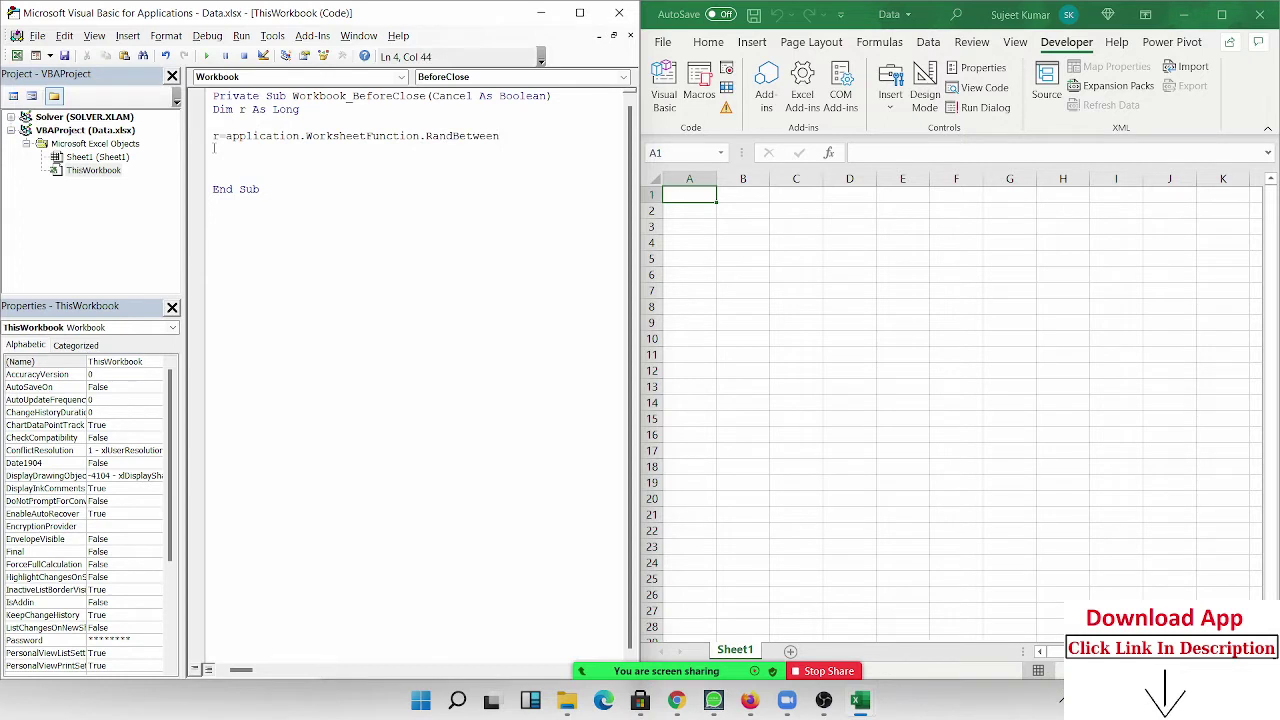
{"action": "type", "text": "(1"}
{"action": "key", "text": "BackSpace"}
{"action": "key", "text": "BackSpace"}
{"action": "type", "text": "("}
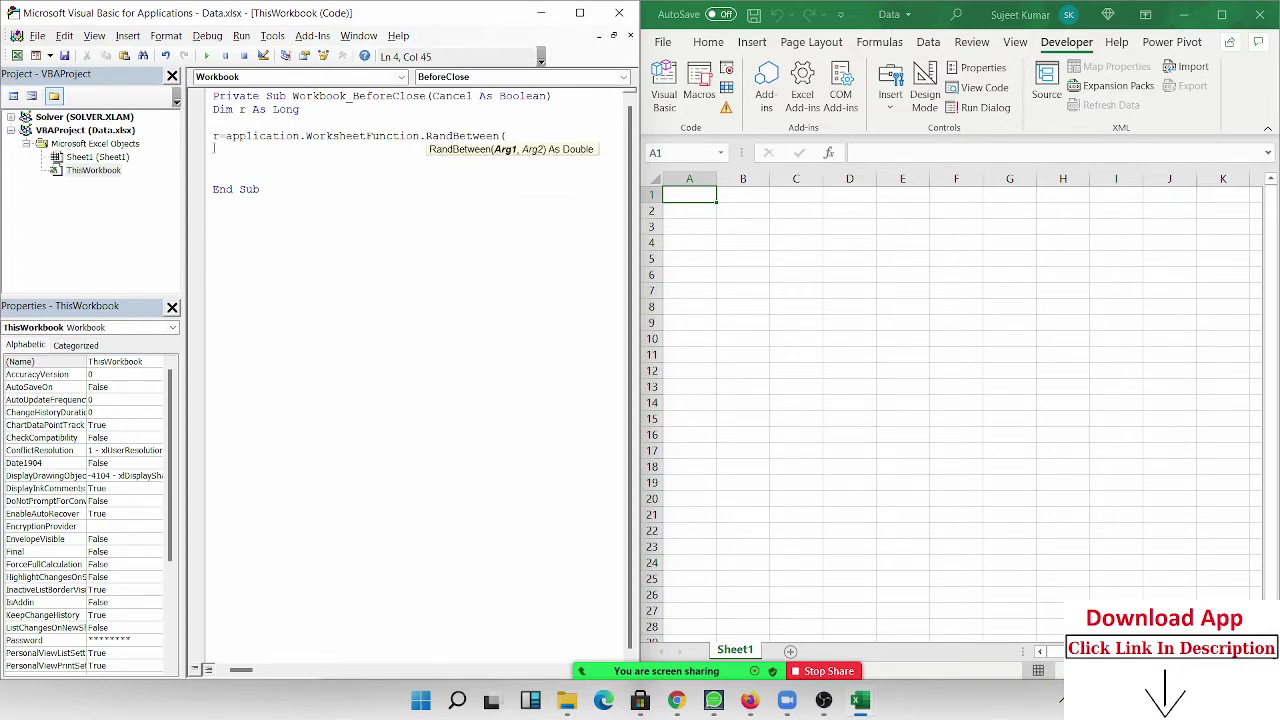
{"action": "type", "text": "1111"}
{"action": "type", "text": ","}
{"action": "type", "text": "9999"}
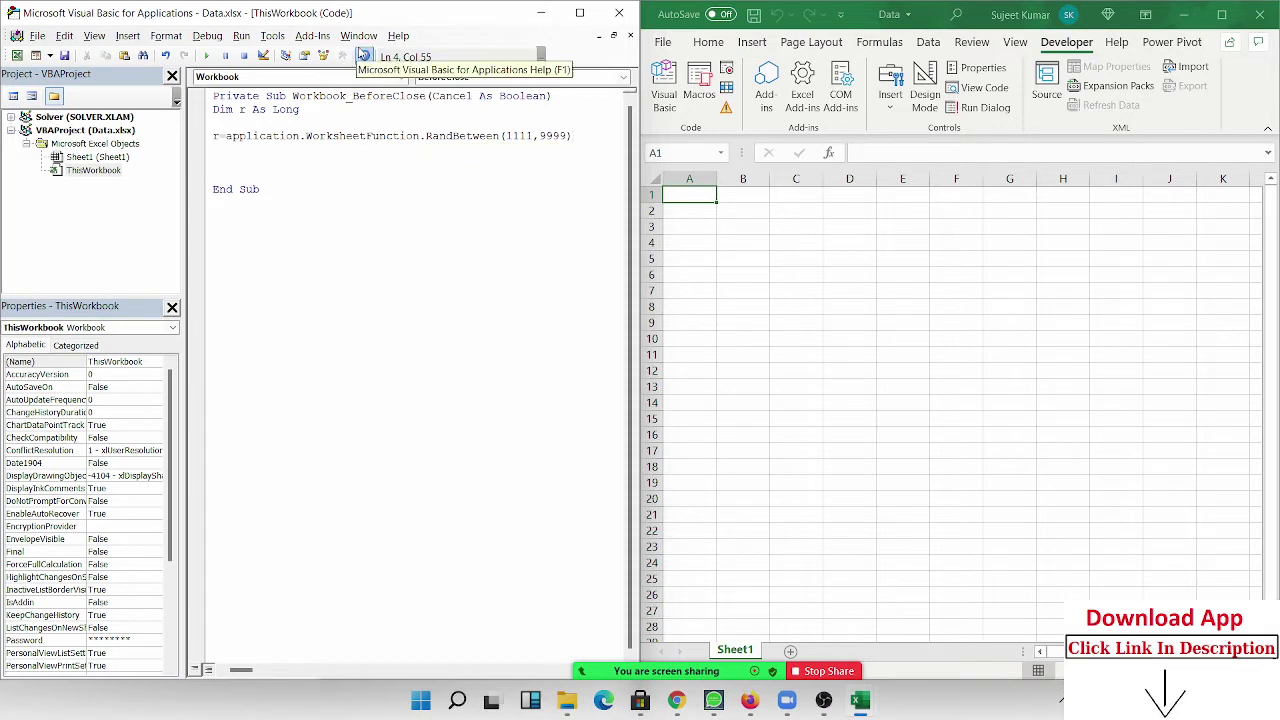
{"action": "left_click", "coordinate": [284, 177]}
{"action": "left_click", "coordinate": [790, 272]}
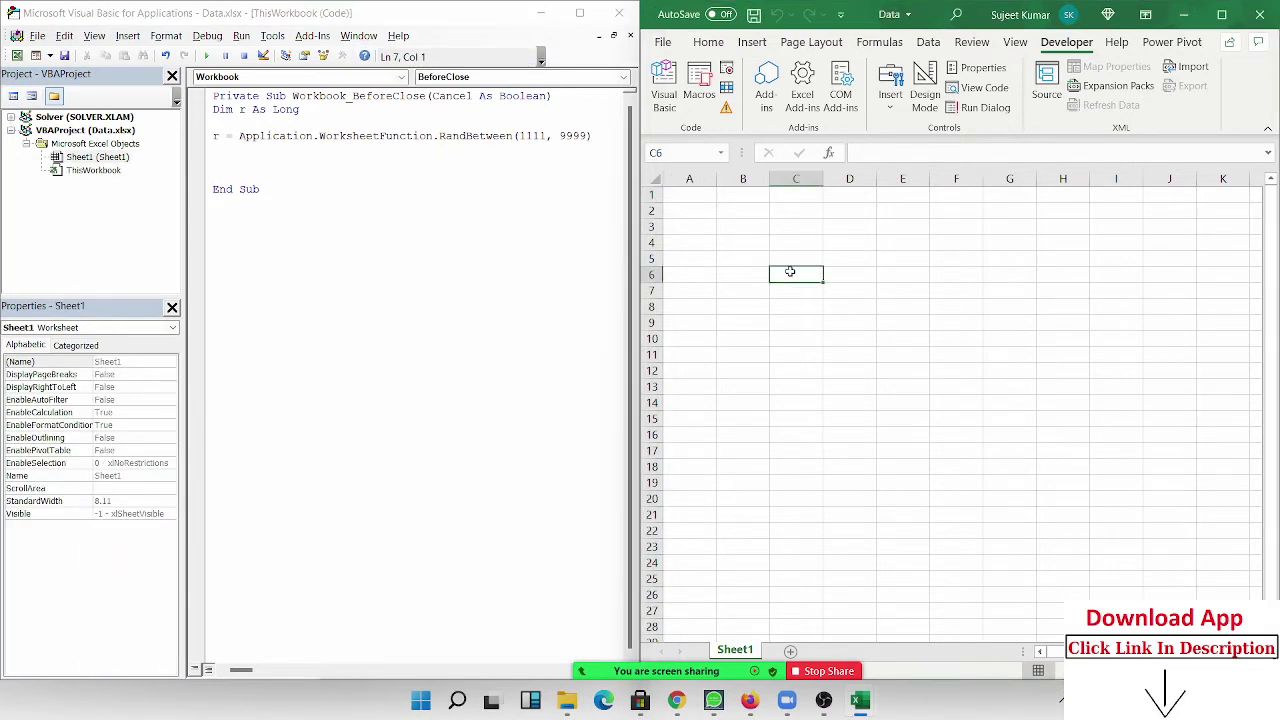
{"action": "type", "text": "=ra"}
{"action": "key", "text": "Down"}
{"action": "key", "text": "Down"}
{"action": "key", "text": "Down"}
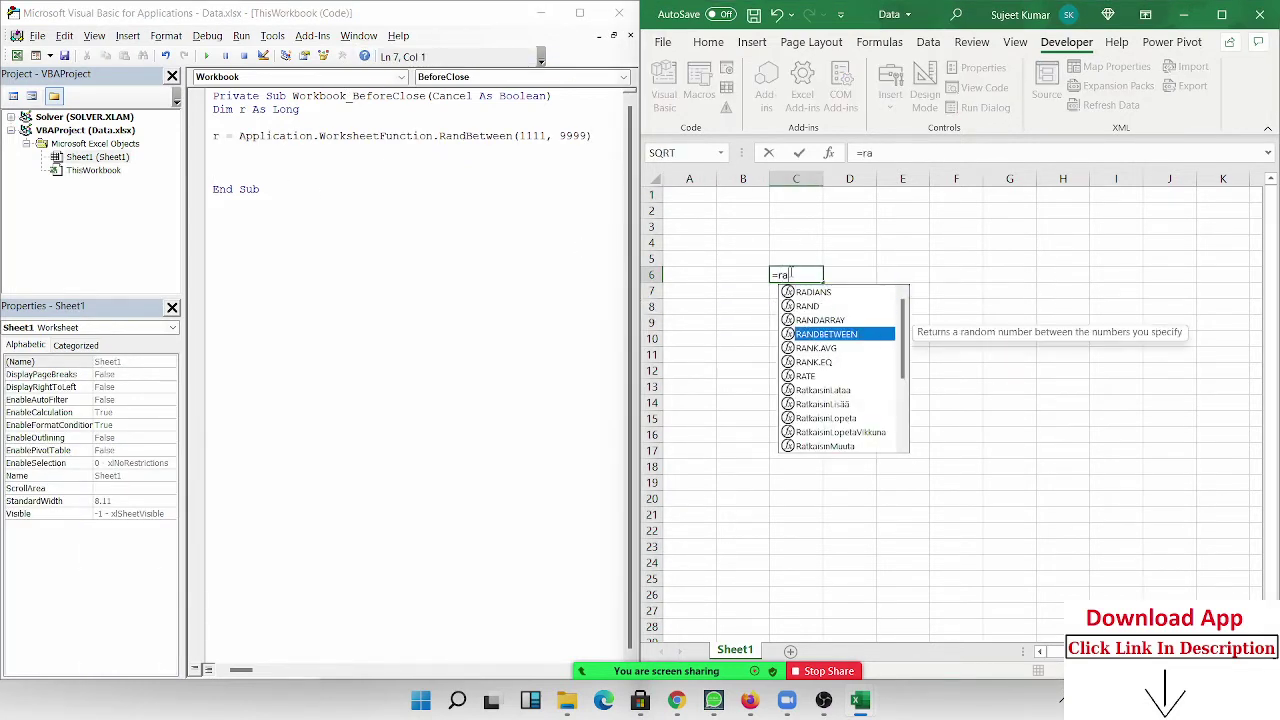
{"action": "key", "text": "Tab"}
{"action": "type", "text": "1111"}
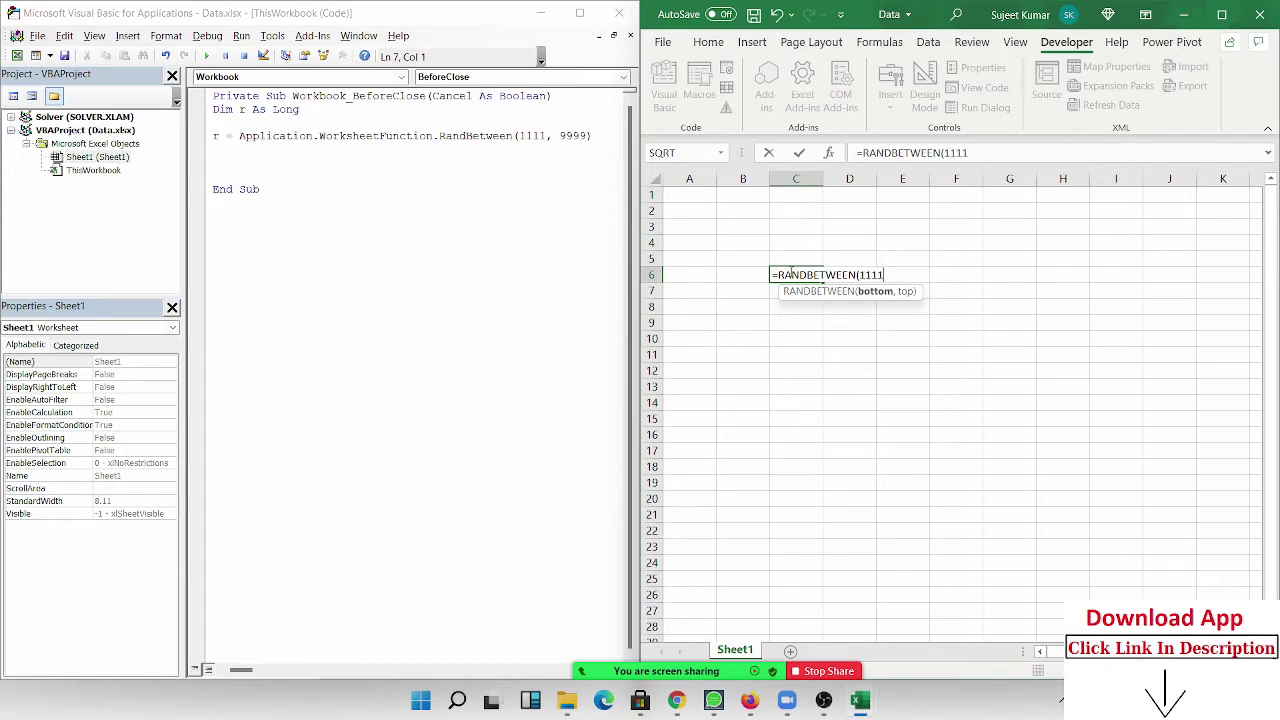
{"action": "type", "text": ", 999"}
{"action": "type", "text": "9)"}
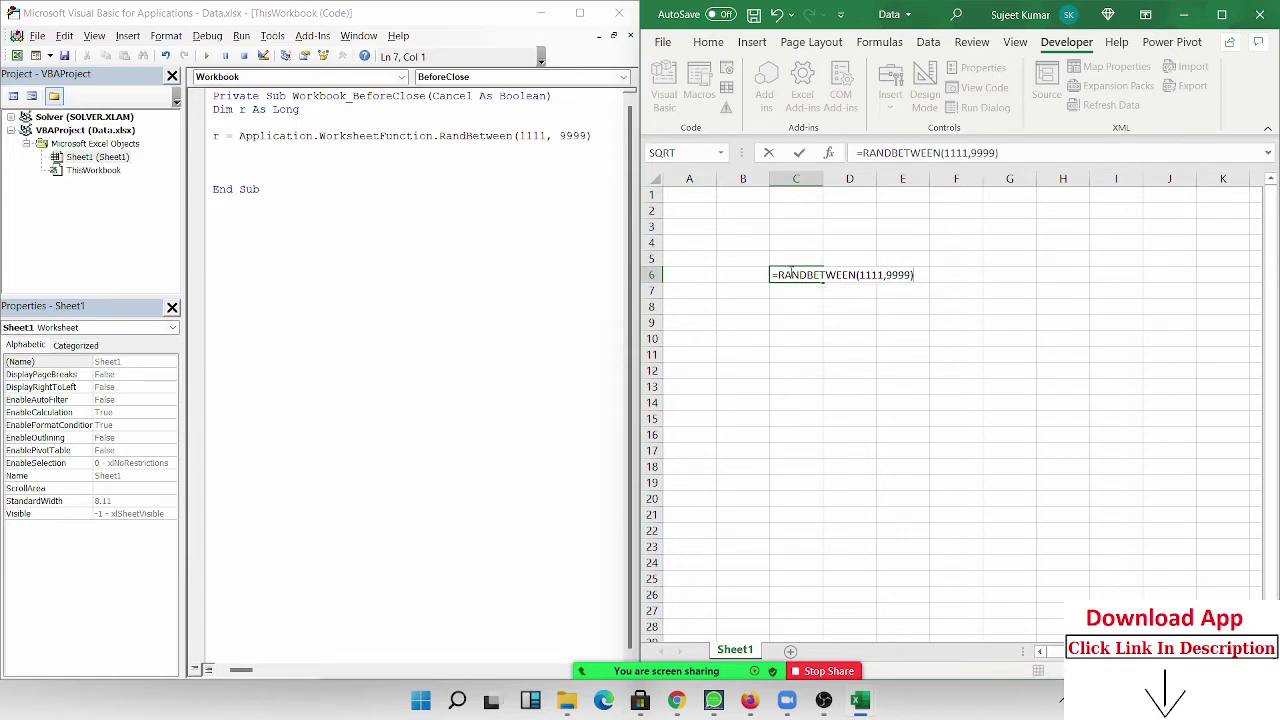
{"action": "key", "text": "Return"}
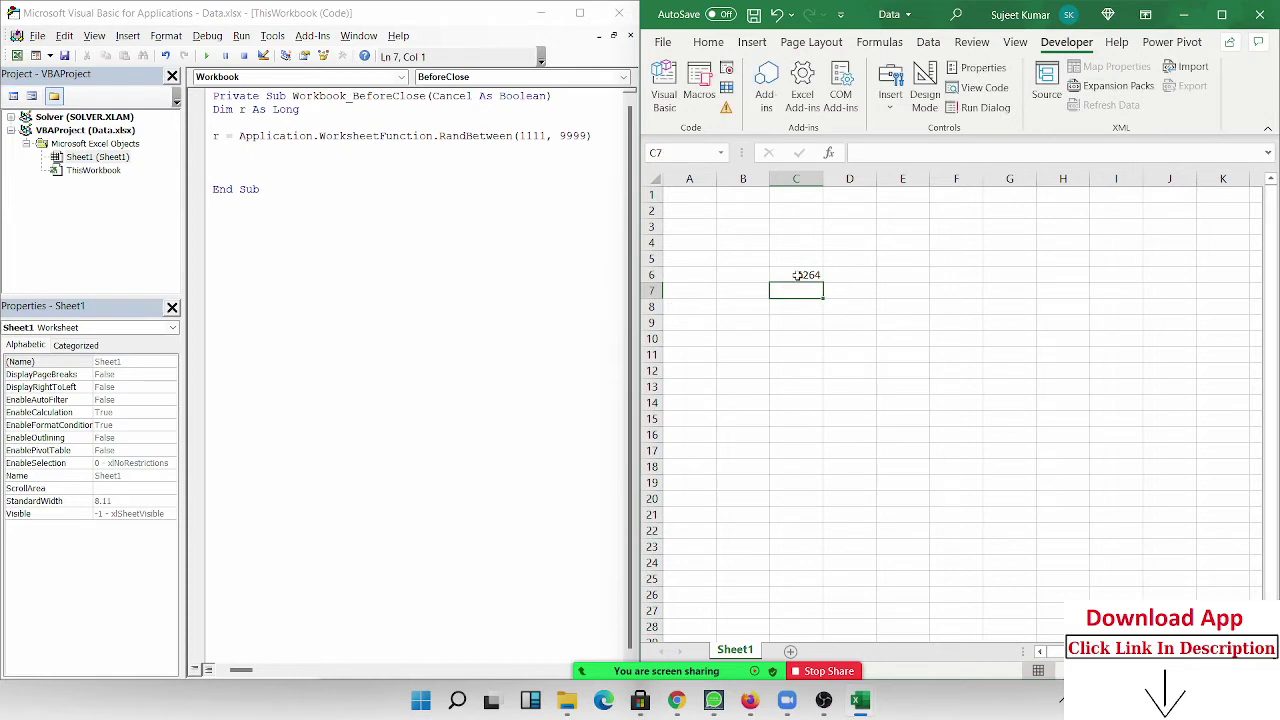
{"action": "double_click", "coordinate": [805, 275]}
{"action": "left_click", "coordinate": [808, 314]}
{"action": "double_click", "coordinate": [808, 276]}
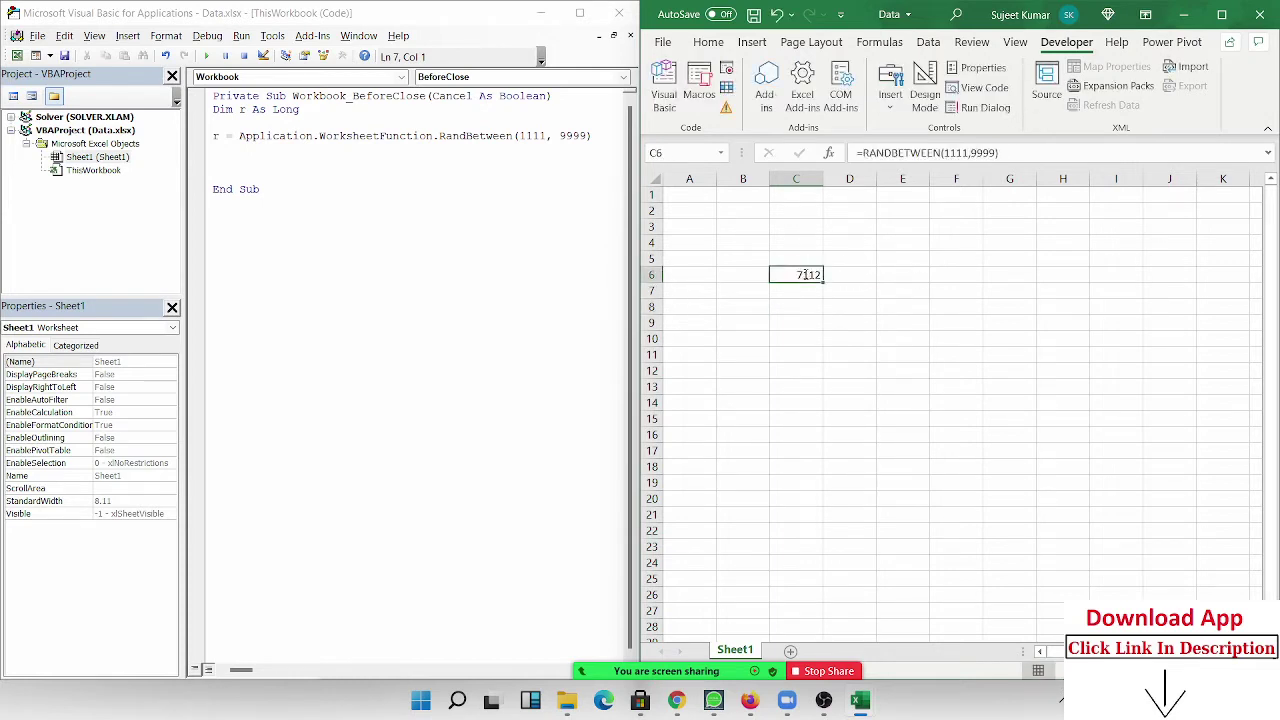
{"action": "left_click", "coordinate": [801, 317]}
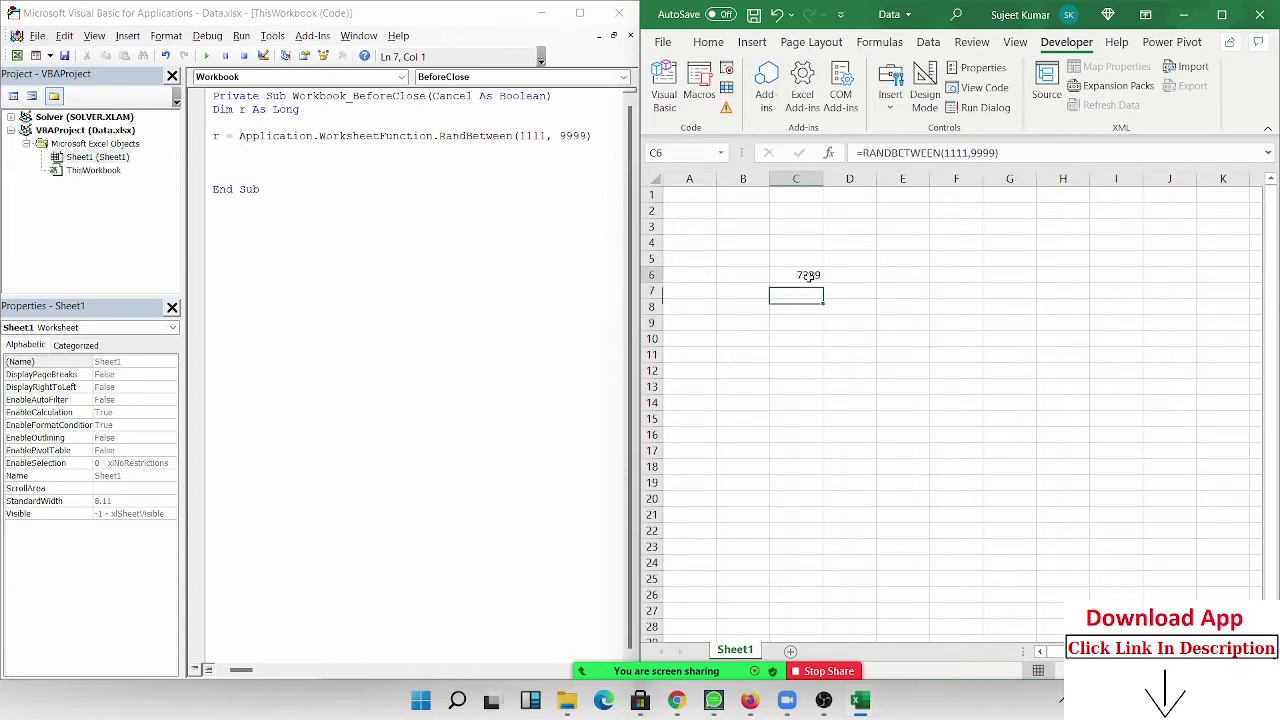
{"action": "double_click", "coordinate": [806, 278]}
{"action": "left_click", "coordinate": [797, 313]}
{"action": "double_click", "coordinate": [806, 277]}
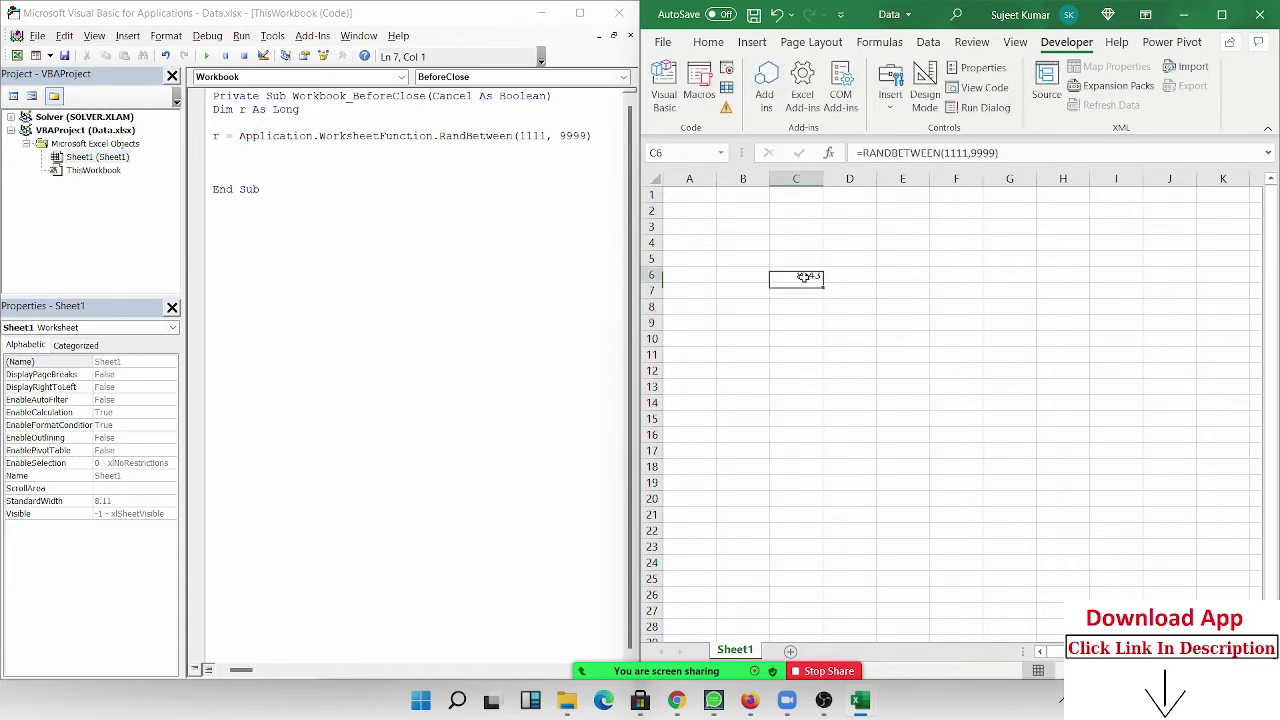
{"action": "left_click", "coordinate": [794, 308]}
{"action": "double_click", "coordinate": [806, 276]}
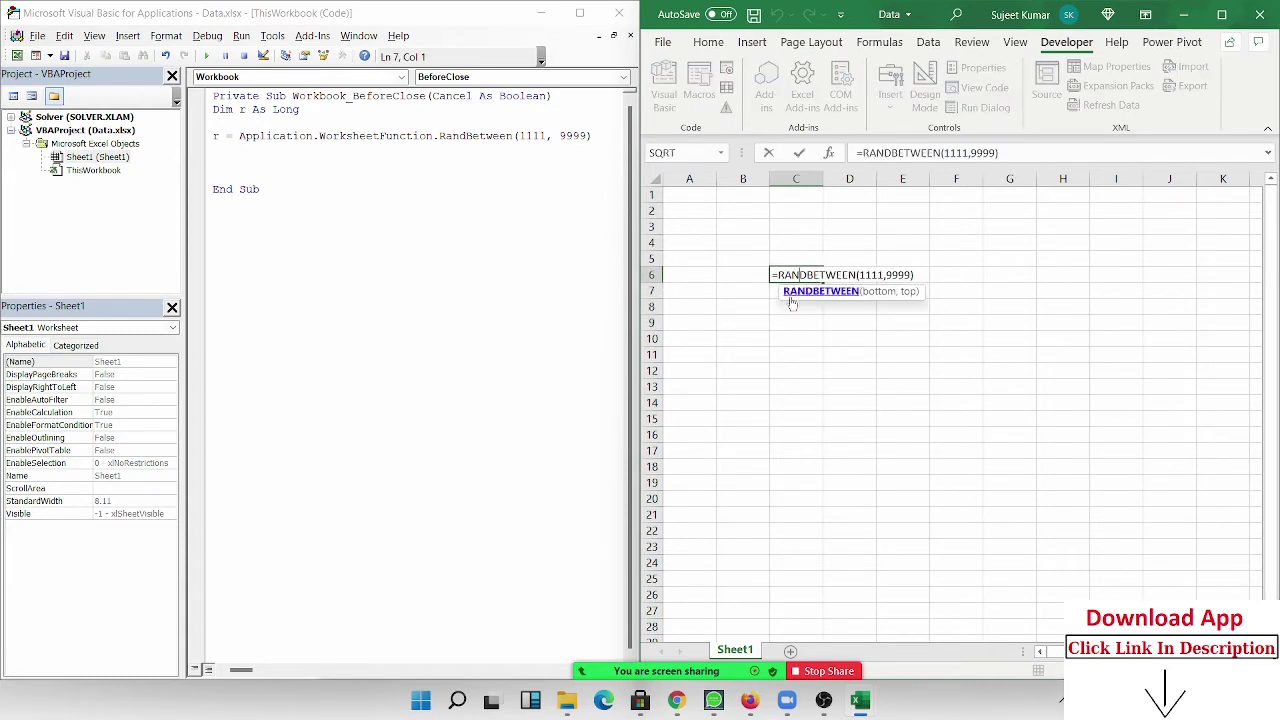
{"action": "left_click", "coordinate": [785, 319]}
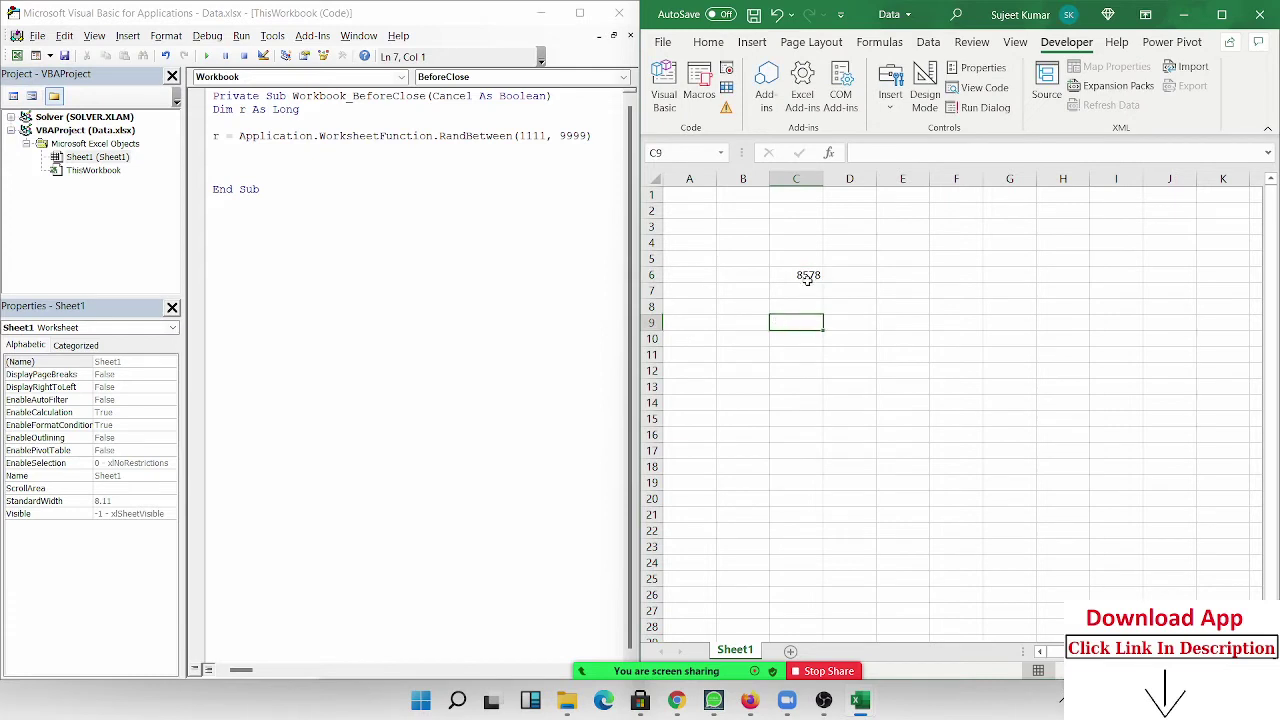
{"action": "left_click", "coordinate": [808, 277]}
{"action": "key", "text": "Delete"}
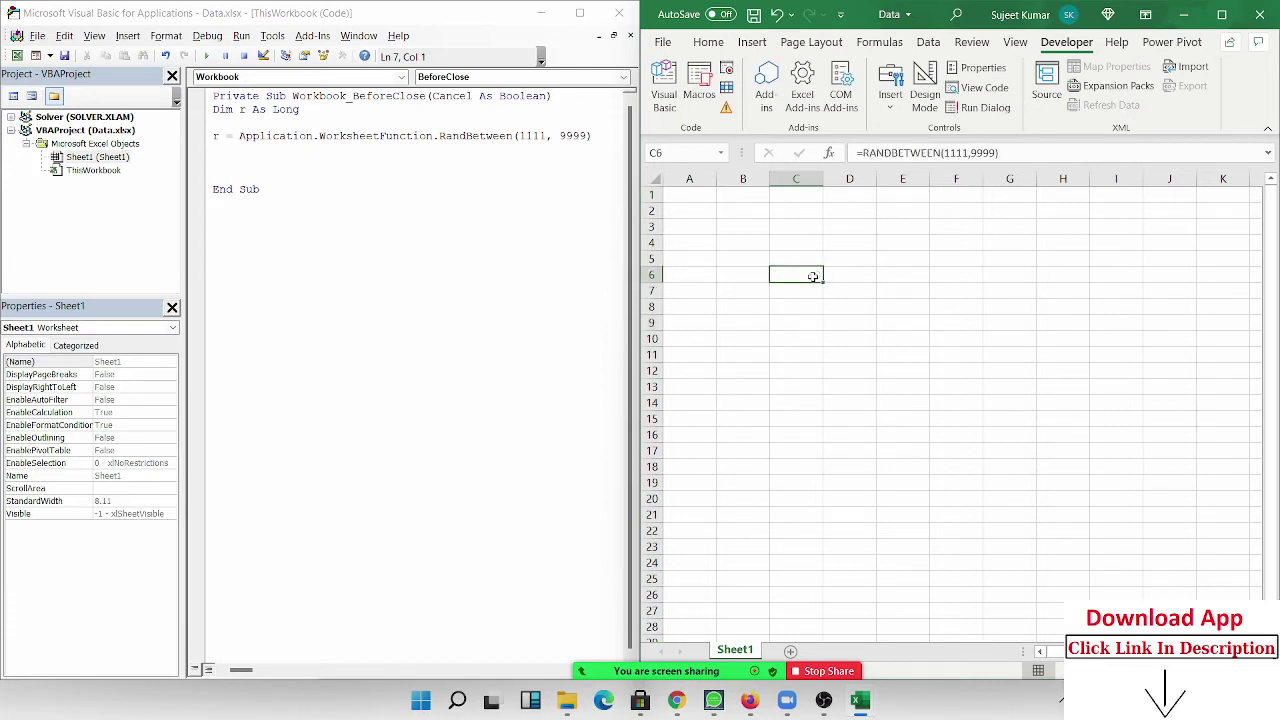
- Start a Workbooks.Open statement on the blank line below the RandBetween assignment in BeforeClose
{"action": "left_click", "coordinate": [230, 160]}
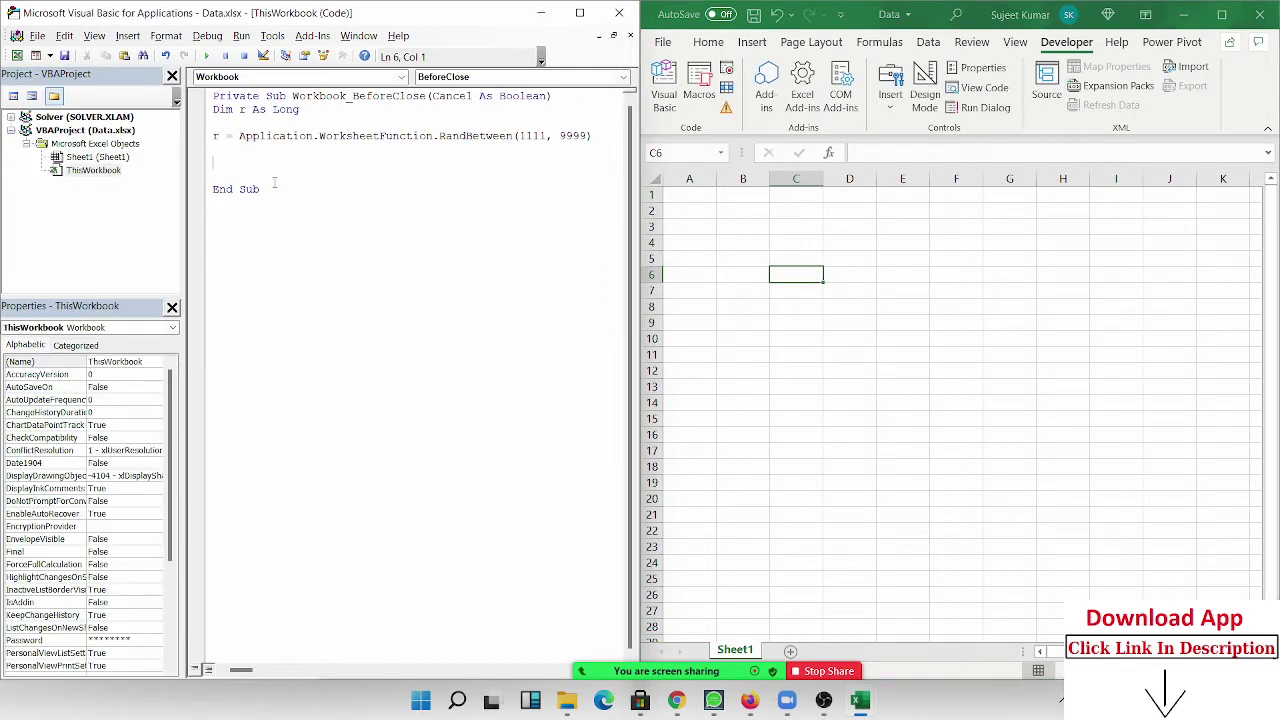
{"action": "key", "text": "Up"}
{"action": "type", "text": "workb"}
{"action": "type", "text": "ook"}
{"action": "type", "text": "s"}
{"action": "type", "text": "."}
{"action": "type", "text": "ope"}
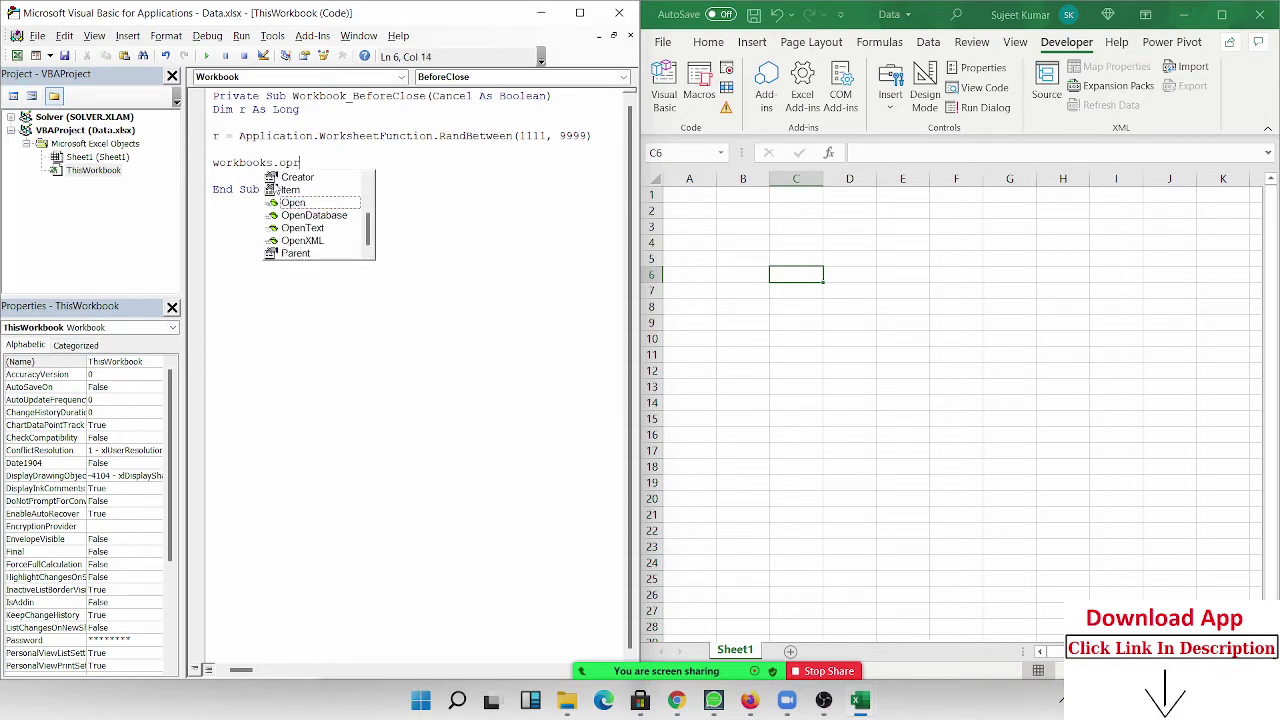
{"action": "key", "text": "Tab"}
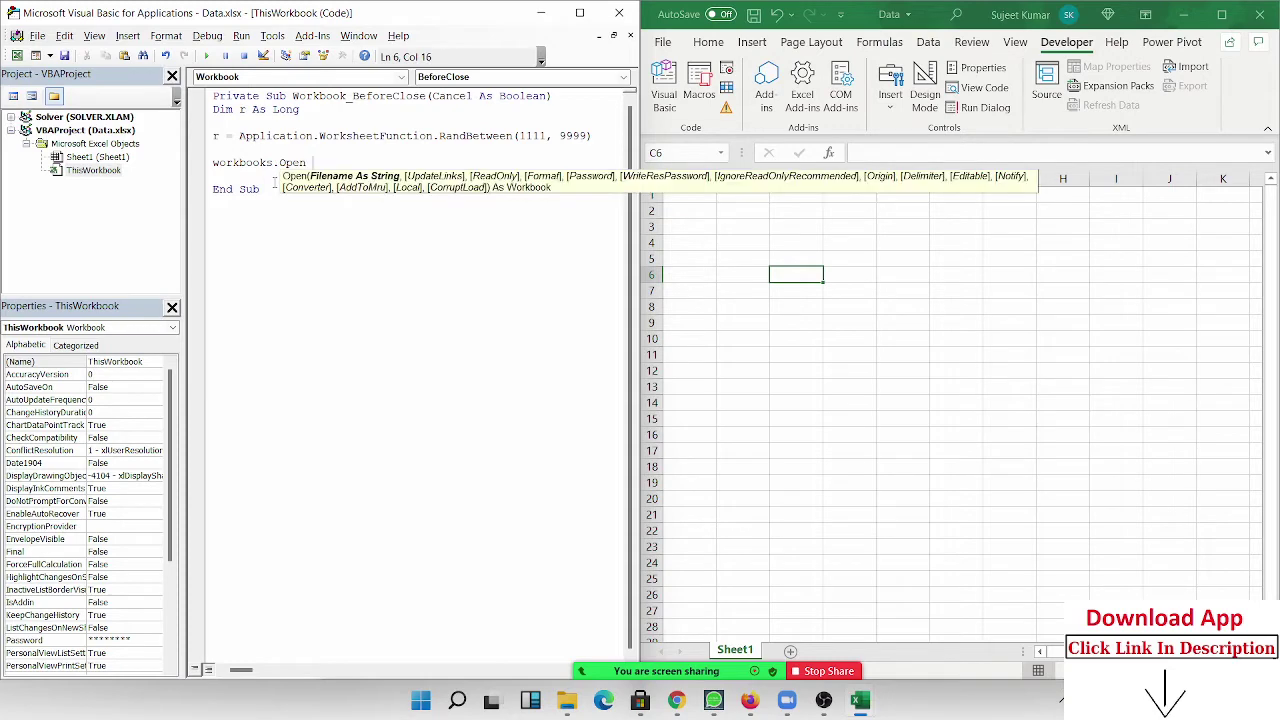
- Locate the pass workbook on the IPTINDIA (J:) drive, then return to the VBA editor
{"action": "left_click", "coordinate": [566, 700]}
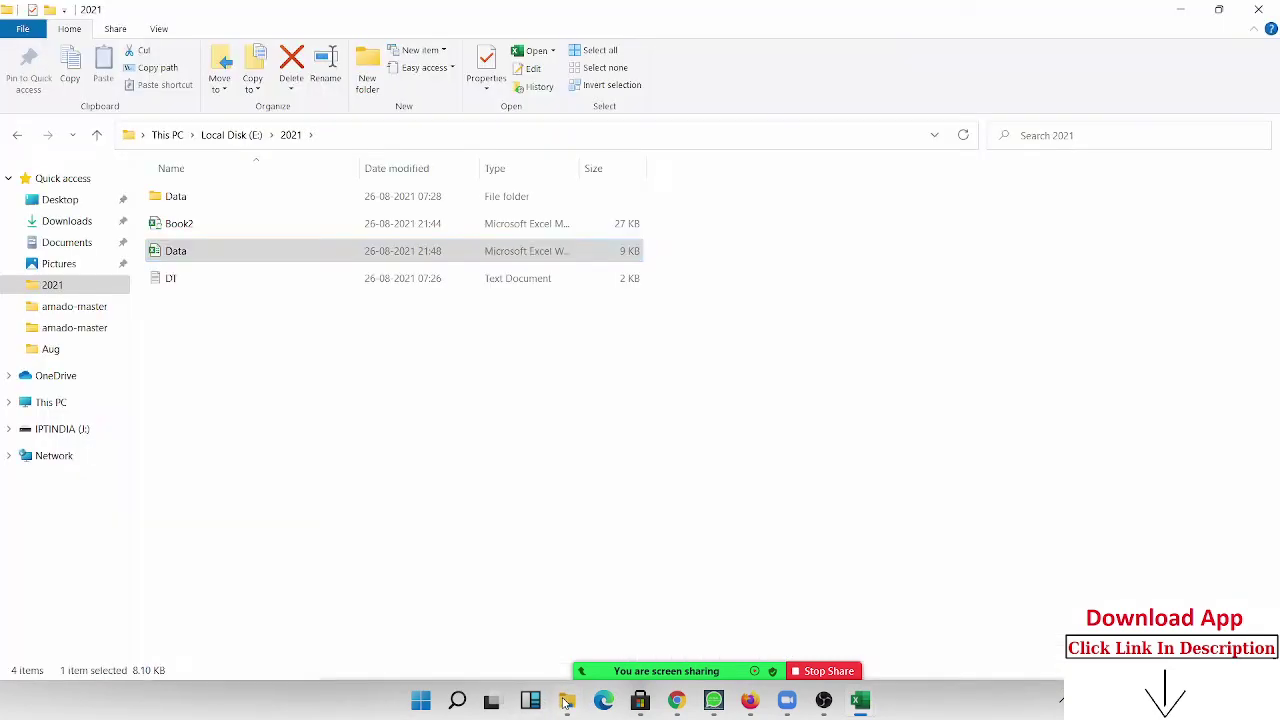
{"action": "left_click", "coordinate": [60, 429]}
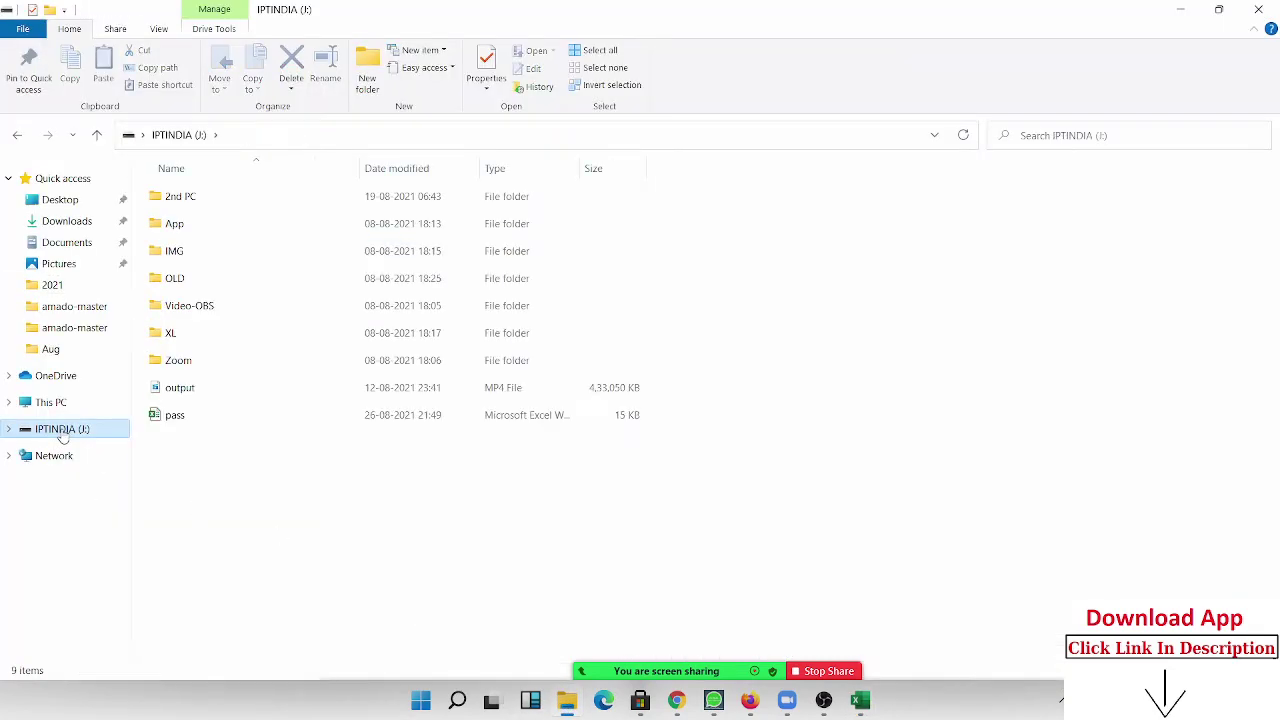
{"action": "left_click", "coordinate": [279, 136]}
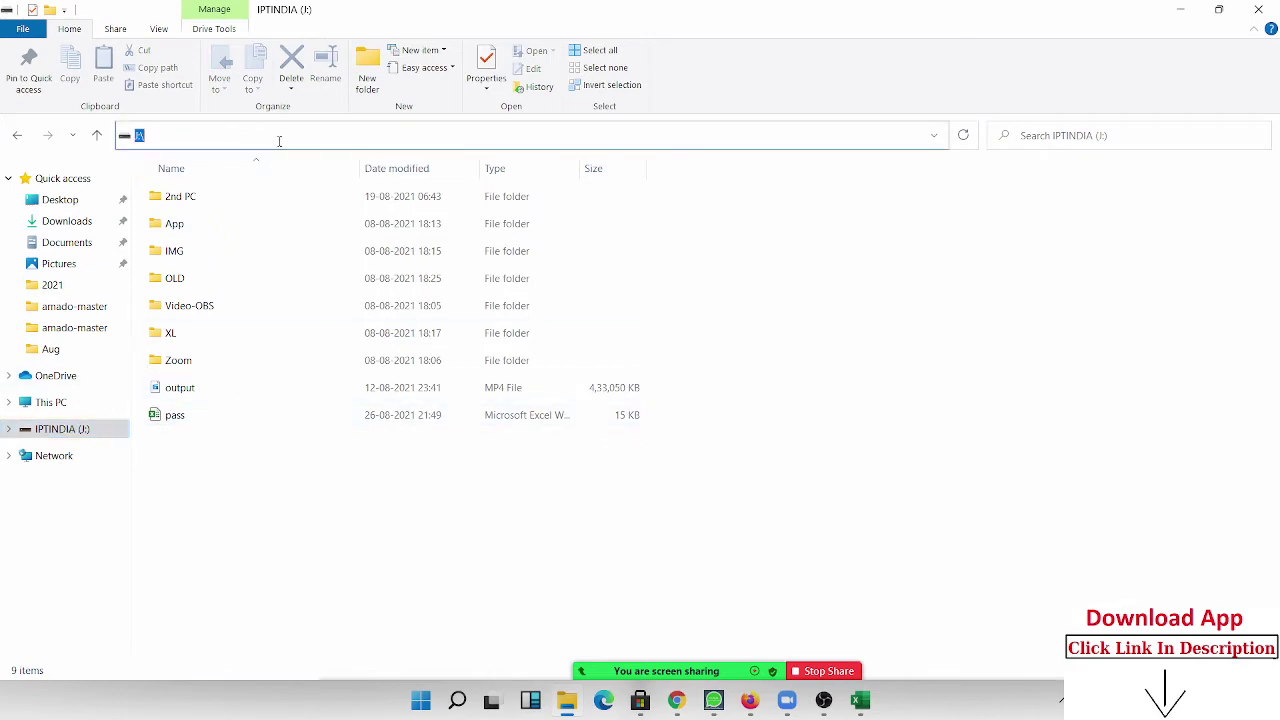
{"action": "left_click", "coordinate": [180, 420]}
{"action": "key", "text": "alt+Tab"}
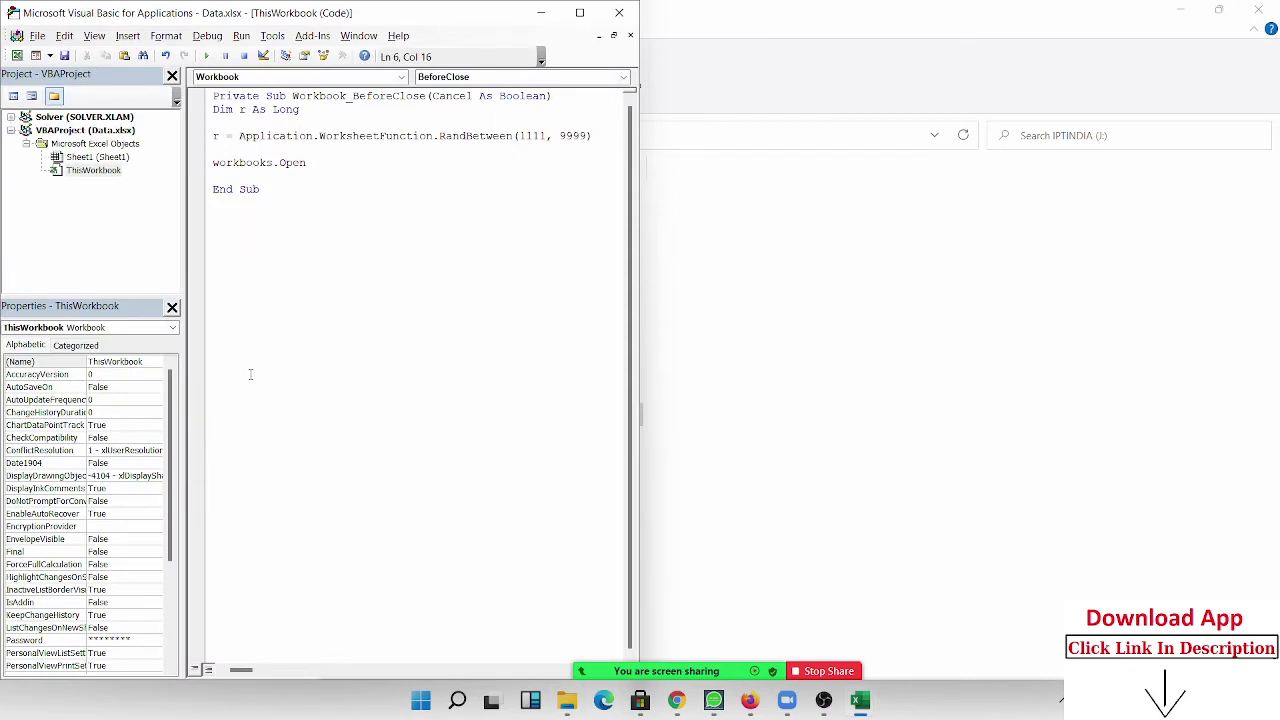
{"action": "type", "text": "\"J:\\"}
{"action": "type", "text": "pass"}
{"action": "type", "text": ".xls"}
{"action": "type", "text": "x\""}
{"action": "key", "text": "Return"}
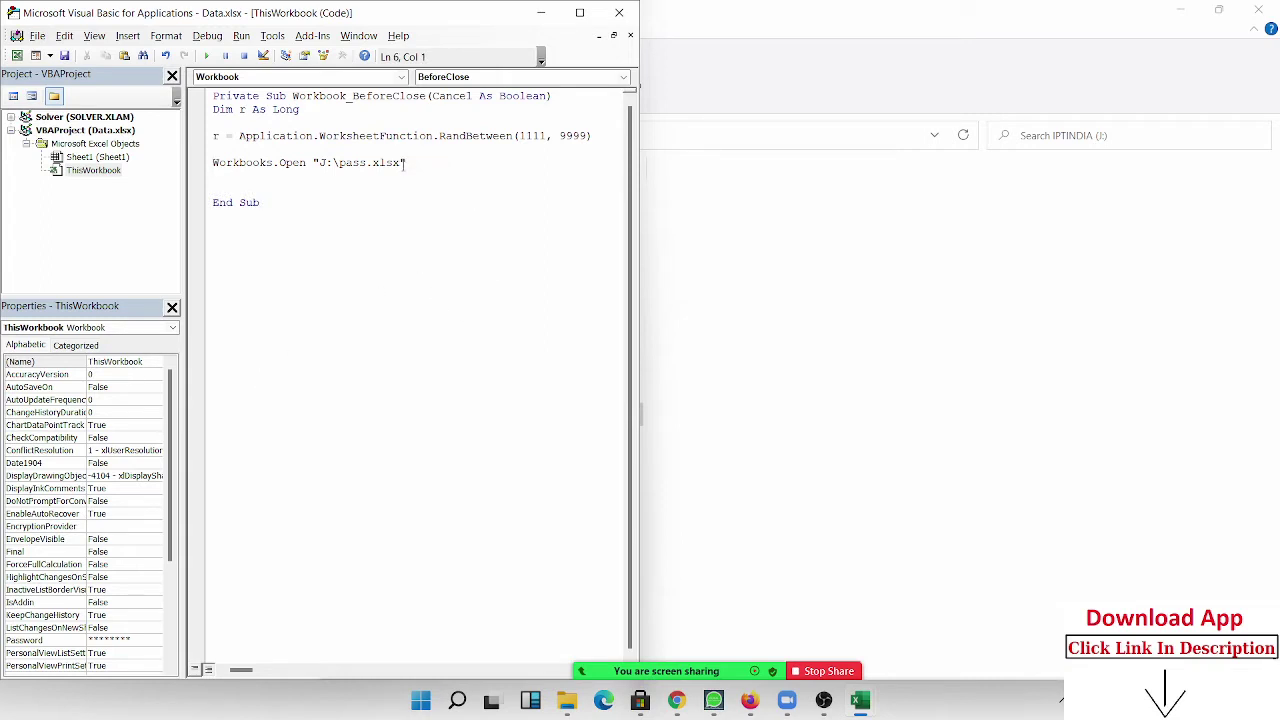
{"action": "left_click", "coordinate": [312, 163]}
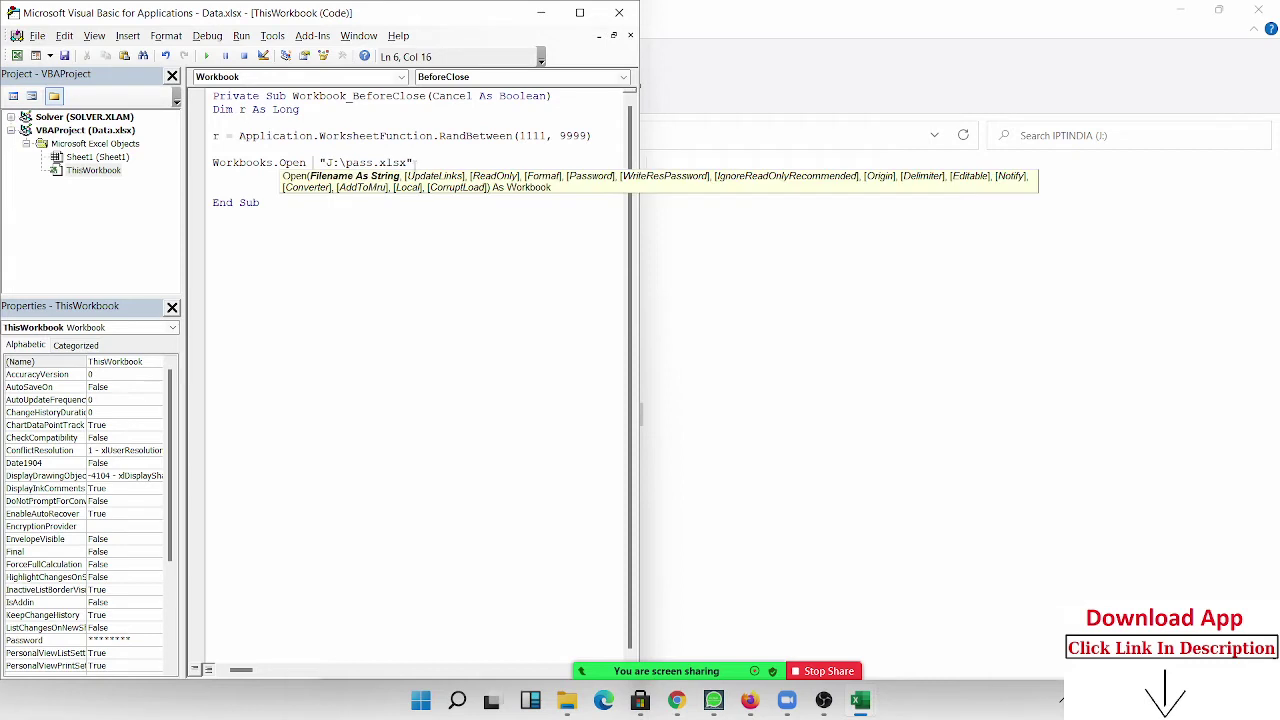
{"action": "left_click", "coordinate": [415, 162]}
{"action": "type", "text": ","}
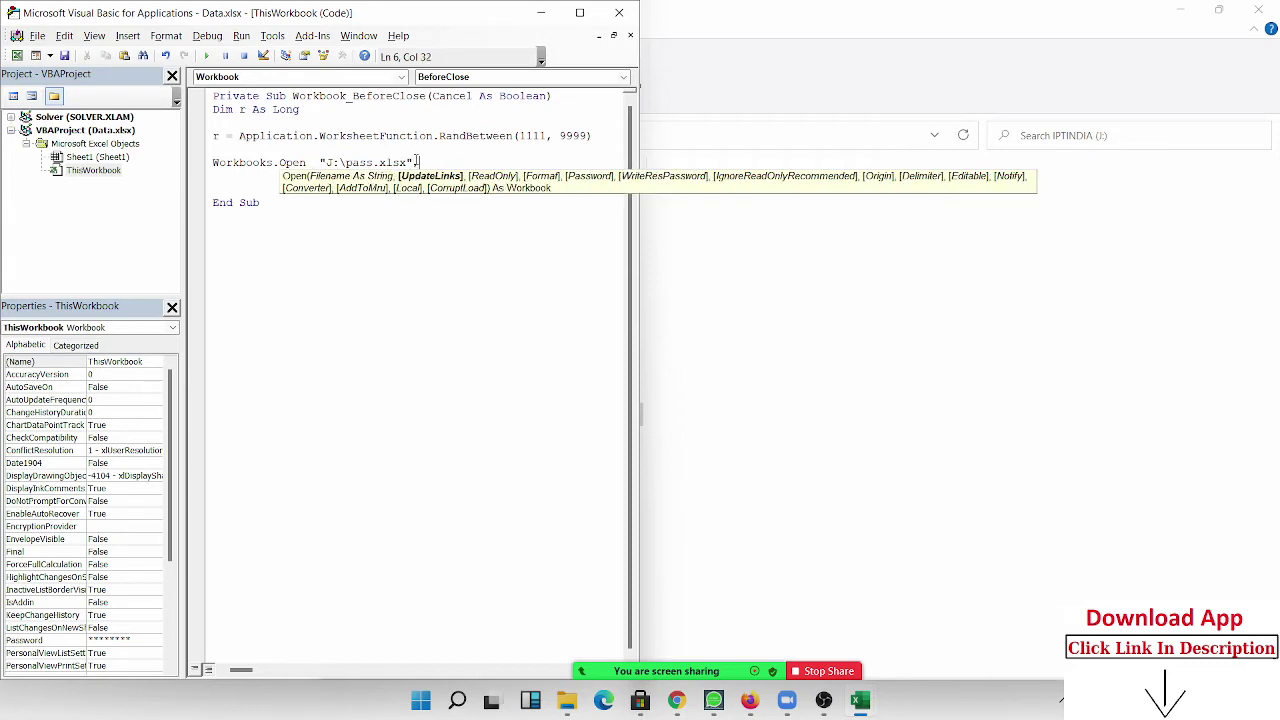
{"action": "type", "text": ",,,"}
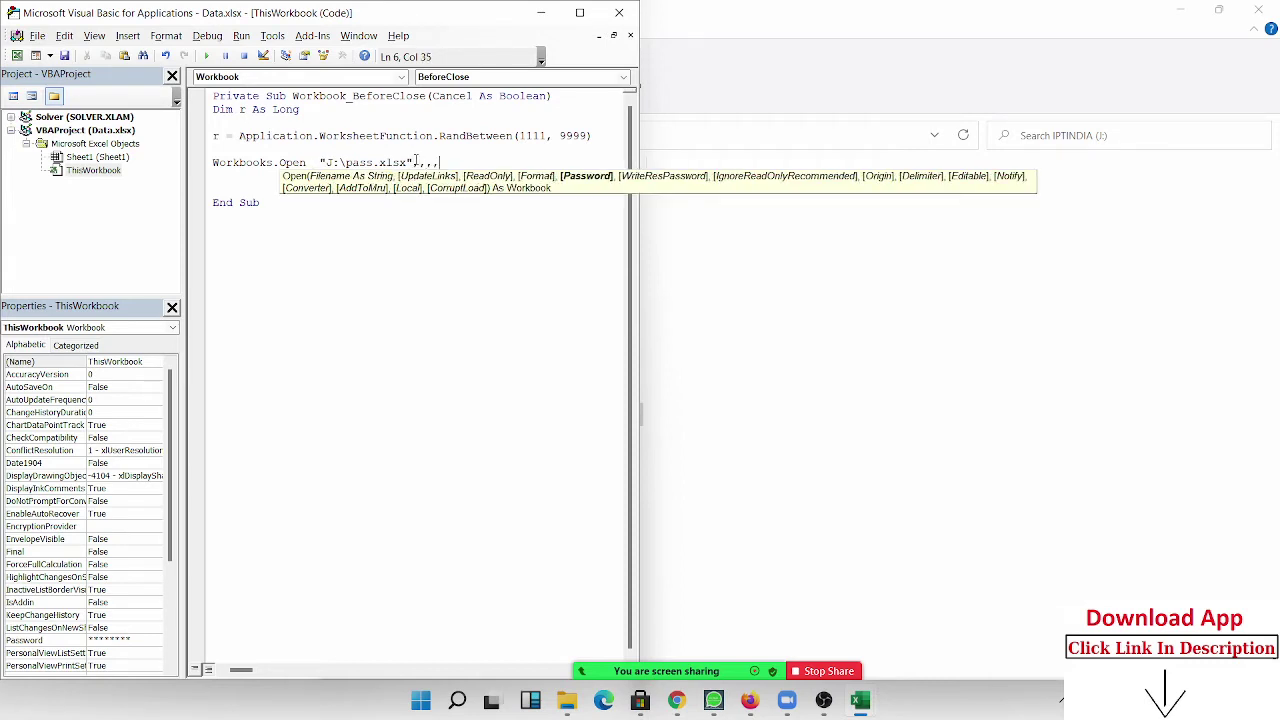
{"action": "left_click", "coordinate": [440, 237]}
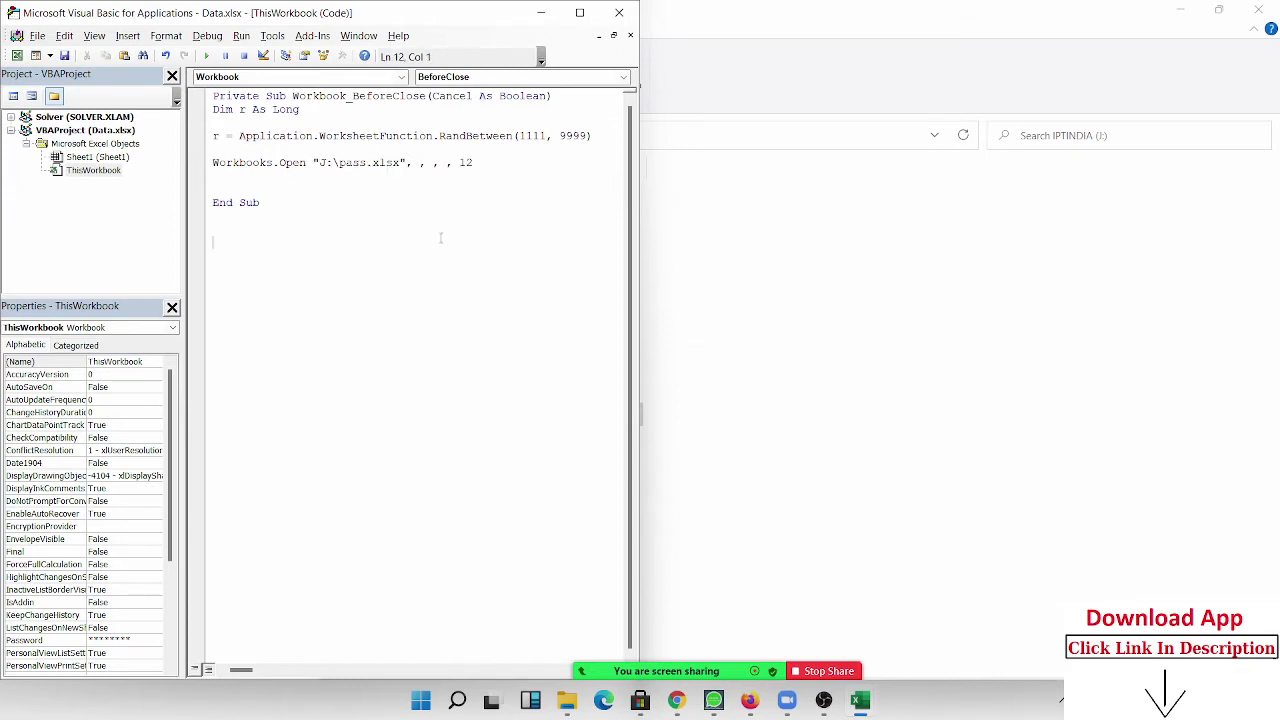
{"action": "left_click", "coordinate": [262, 181]}
{"action": "key", "text": "Return"}
- Add the line Sheets(1).Range("A1").Value = r to store the random number
{"action": "type", "text": "sheets"}
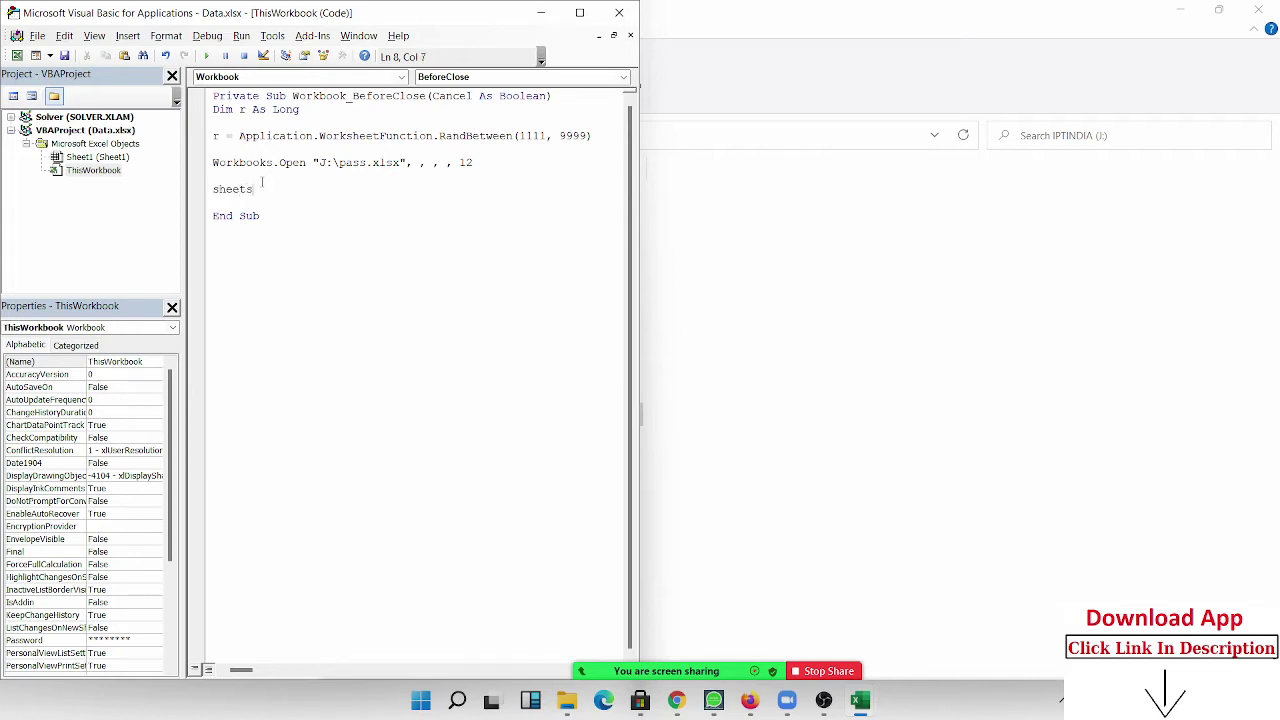
{"action": "type", "text": " (1"}
{"action": "type", "text": ")"}
{"action": "type", "text": ".r"}
{"action": "type", "text": "ange("}
{"action": "type", "text": "\"A"}
{"action": "type", "text": "1"}
{"action": "key", "text": "BackSpace"}
{"action": "type", "text": "1\""}
{"action": "type", "text": ").val"}
{"action": "type", "text": "ue="}
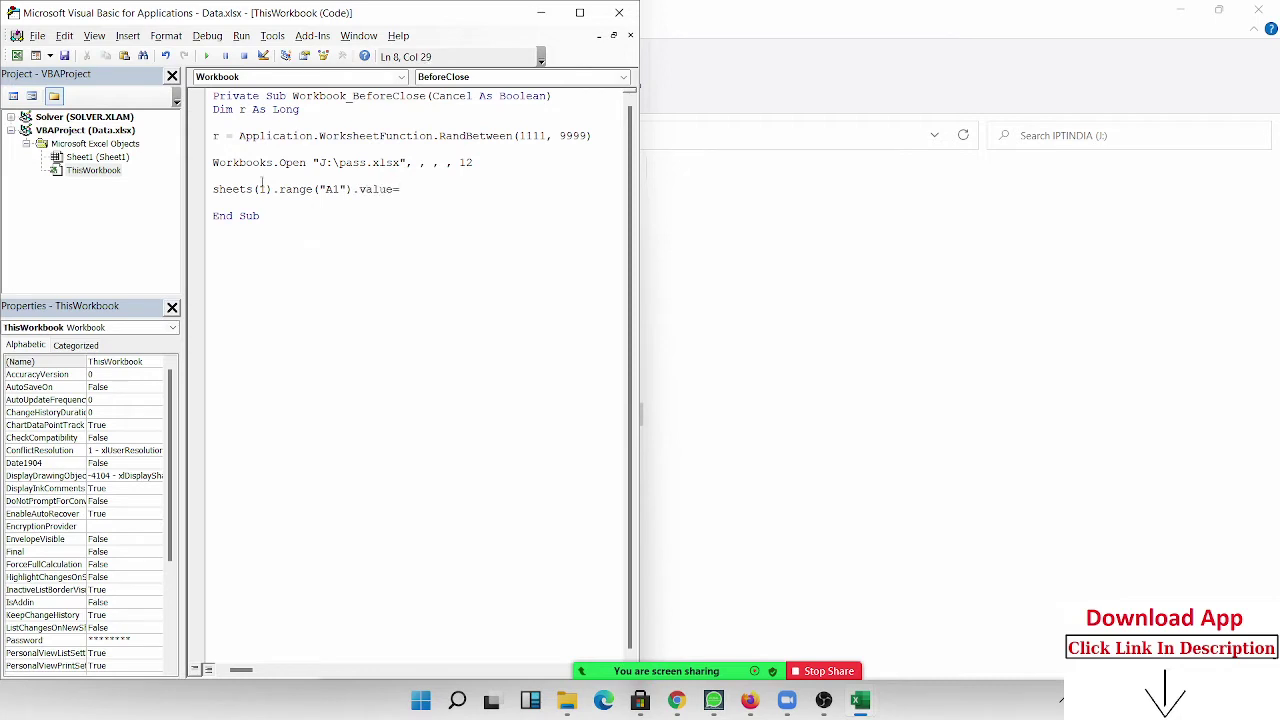
{"action": "type", "text": "r"}
{"action": "key", "text": "Down"}
{"action": "key", "text": "Return"}
- Add ActiveWorkbook.Save and ActiveWorkbook.Close True lines, leaving a blank line after them
{"action": "type", "text": "active"}
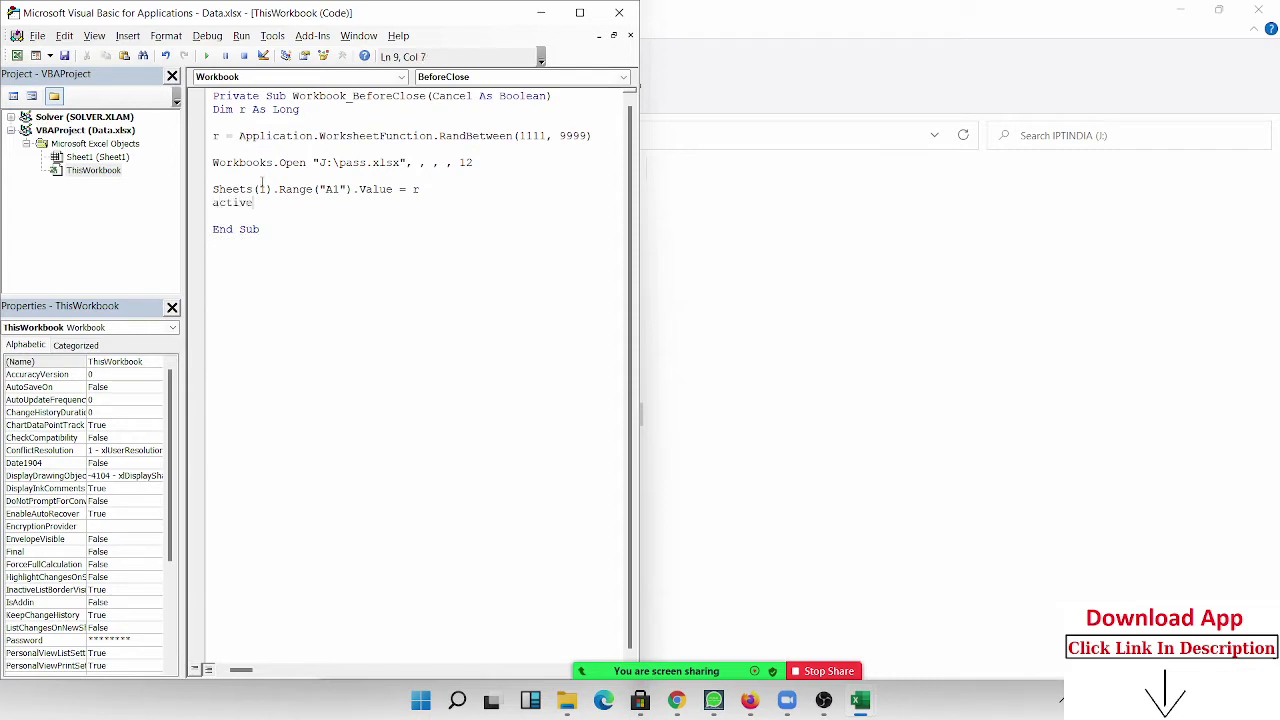
{"action": "type", "text": "work"}
{"action": "type", "text": "book"}
{"action": "type", "text": "."}
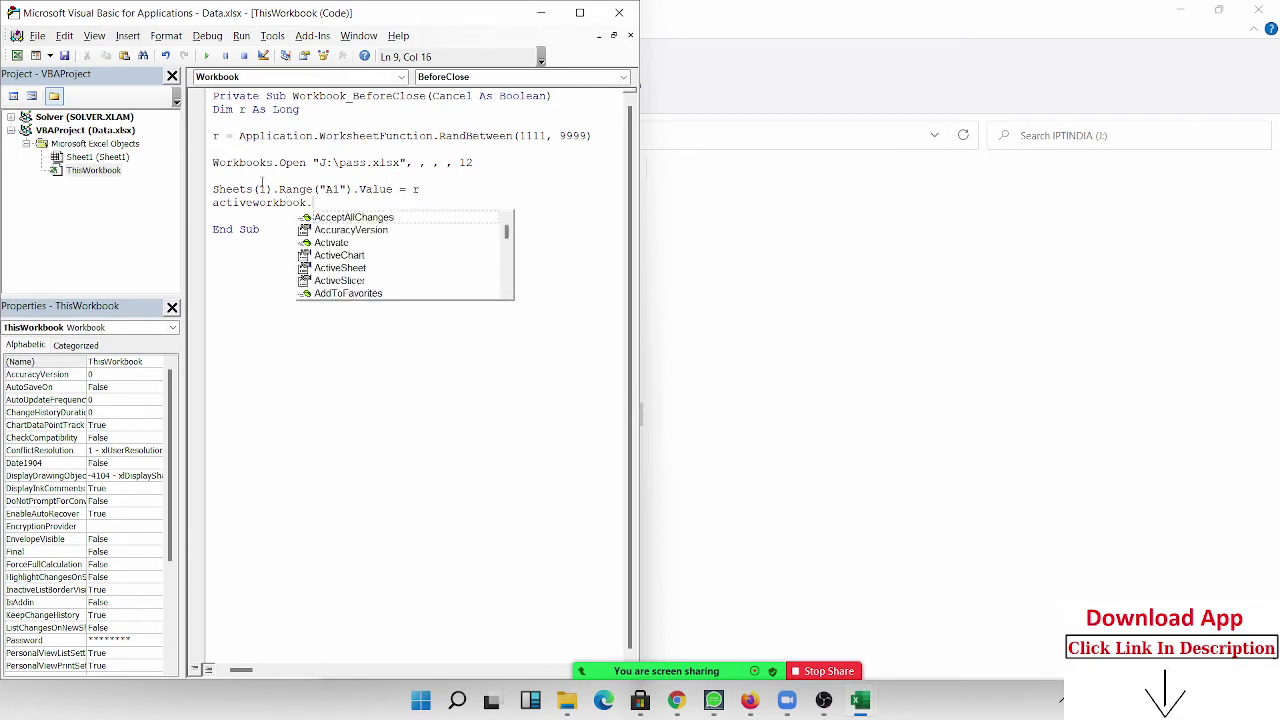
{"action": "type", "text": "sa"}
{"action": "key", "text": "Return"}
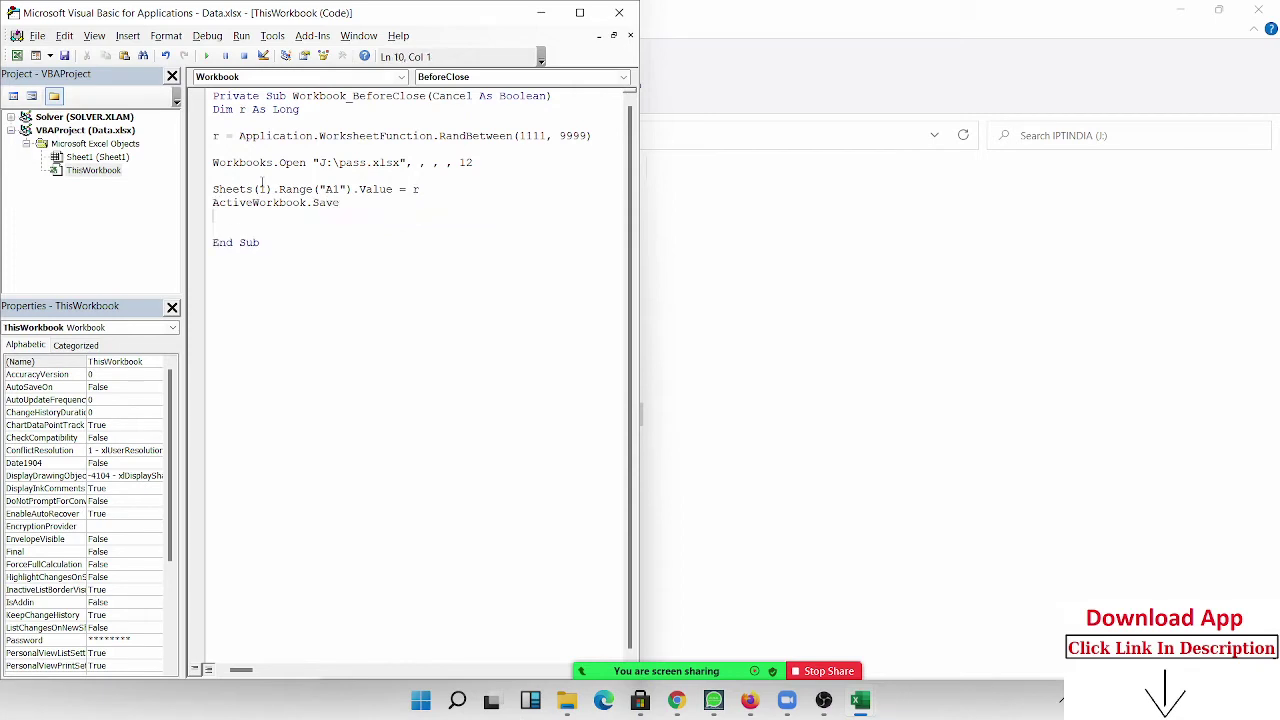
{"action": "type", "text": "activ"}
{"action": "type", "text": "ework"}
{"action": "type", "text": "book"}
{"action": "type", "text": ".Close"}
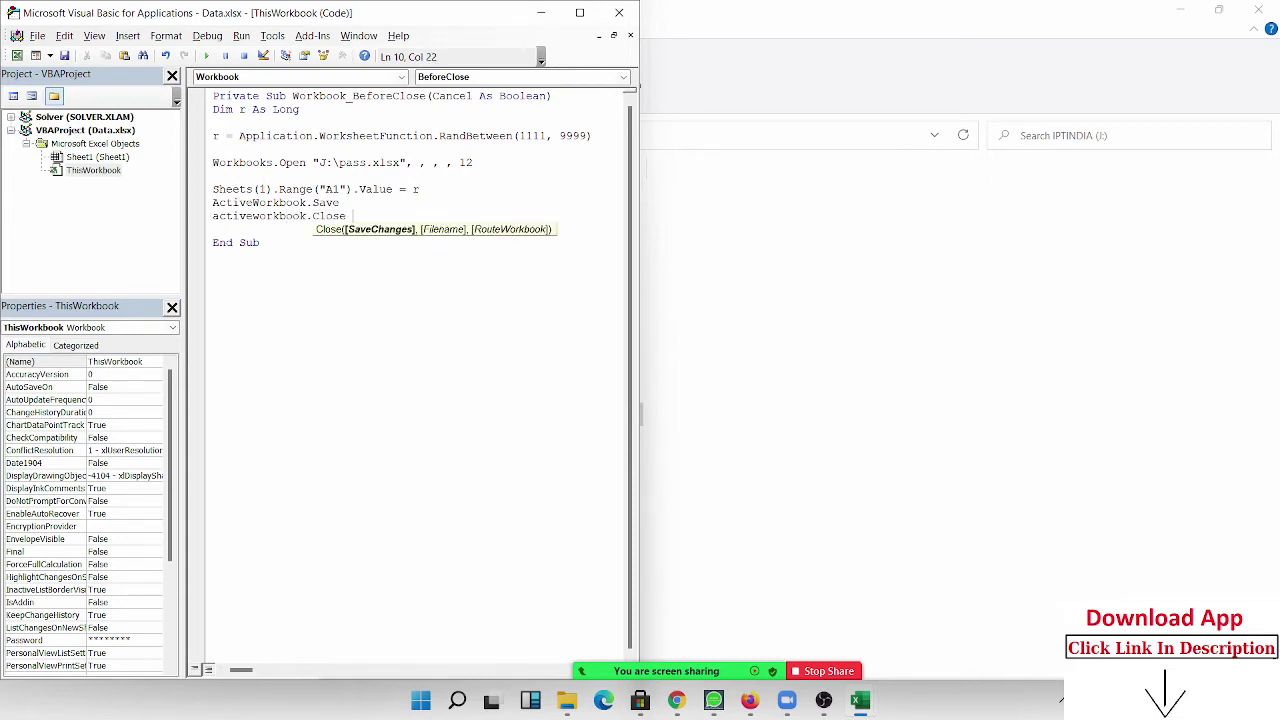
{"action": "type", "text": " true"}
{"action": "key", "text": "Return"}
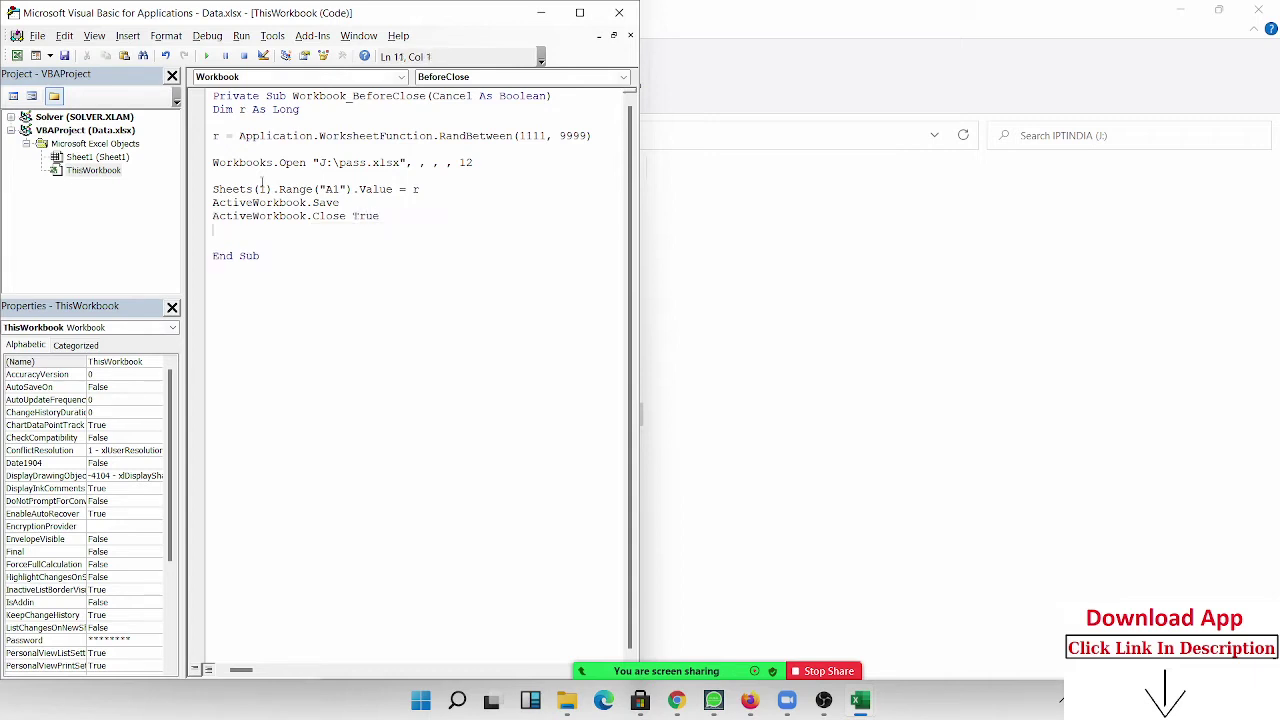
{"action": "key", "text": "Return"}
- Add the line Workbooks("Data.xlsm").Password = r
{"action": "type", "text": "workboo"}
{"action": "type", "text": "ks(\""}
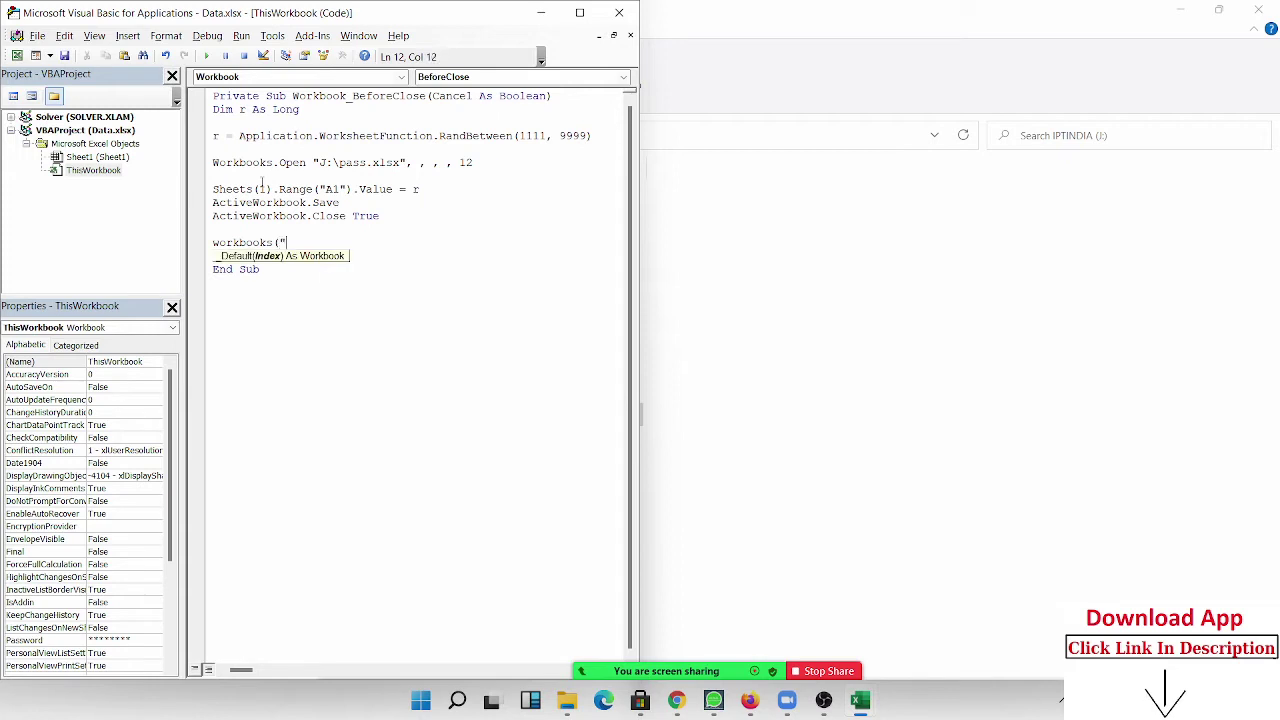
{"action": "type", "text": "Data"}
{"action": "type", "text": ".sl"}
{"action": "key", "text": "BackSpace"}
{"action": "key", "text": "BackSpace"}
{"action": "type", "text": "xls"}
{"action": "type", "text": "m"}
{"action": "type", "text": "\")"}
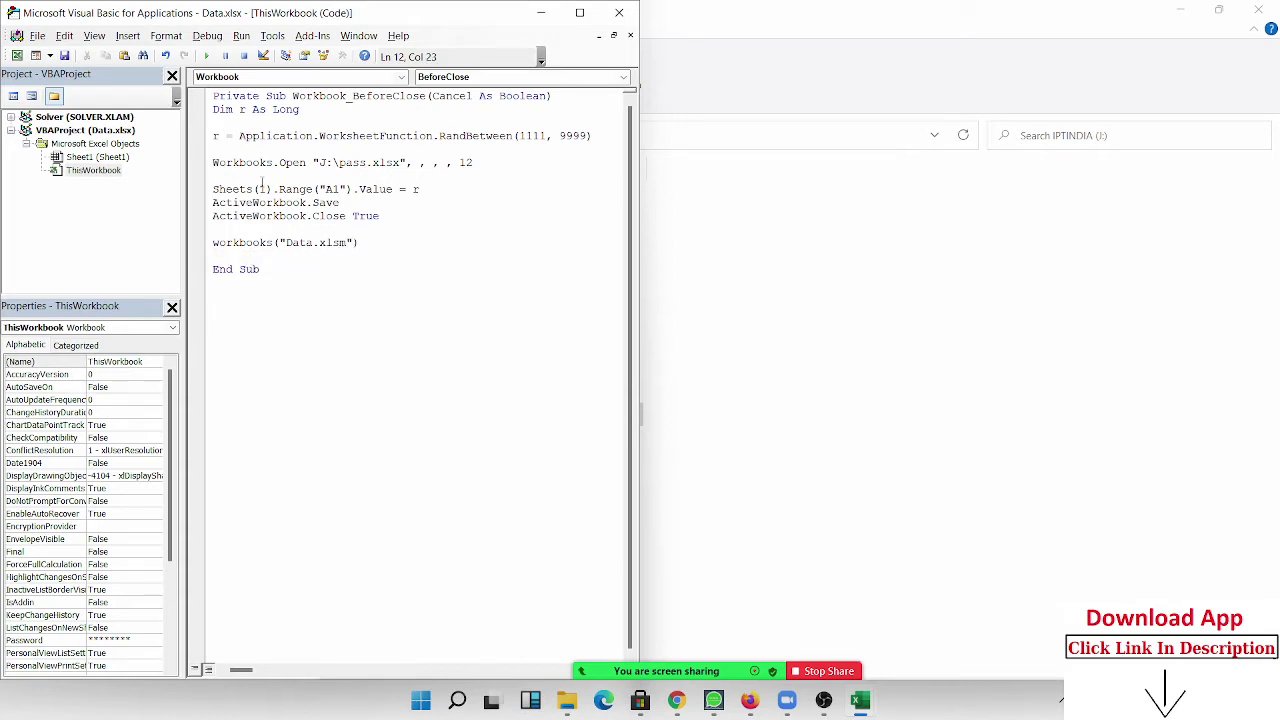
{"action": "type", "text": ".pa"}
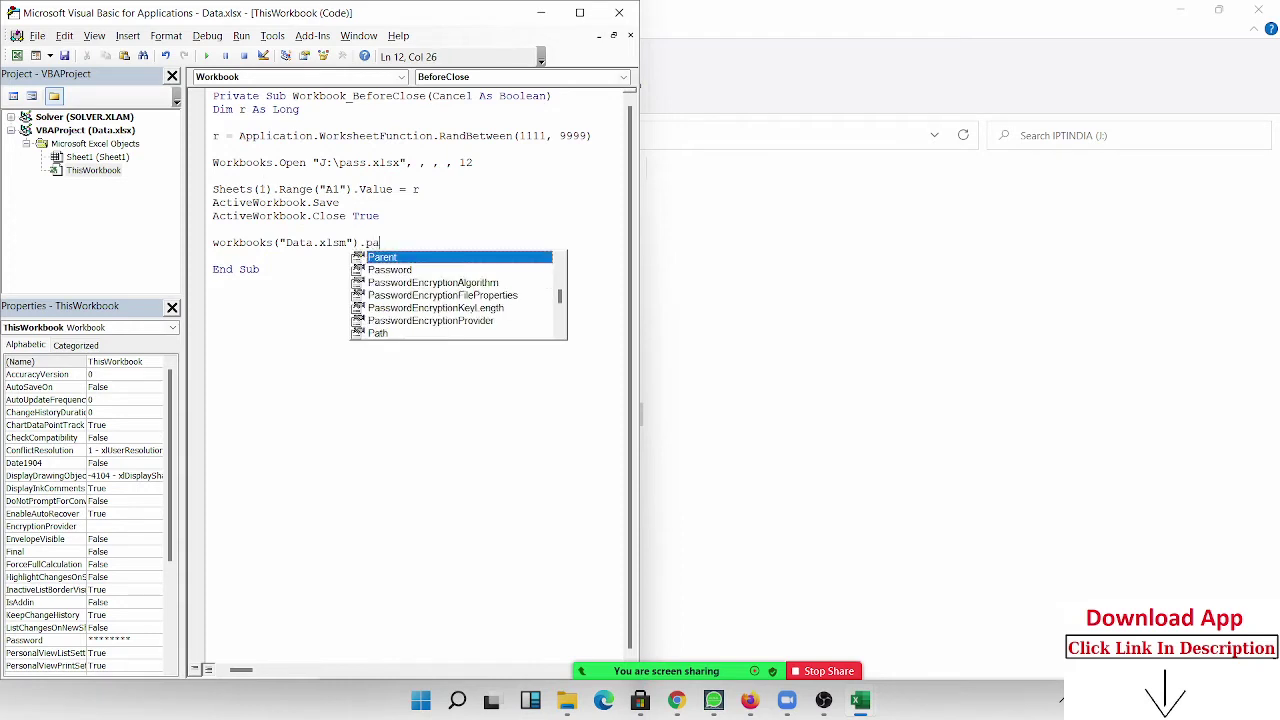
{"action": "type", "text": "s"}
{"action": "key", "text": "Tab"}
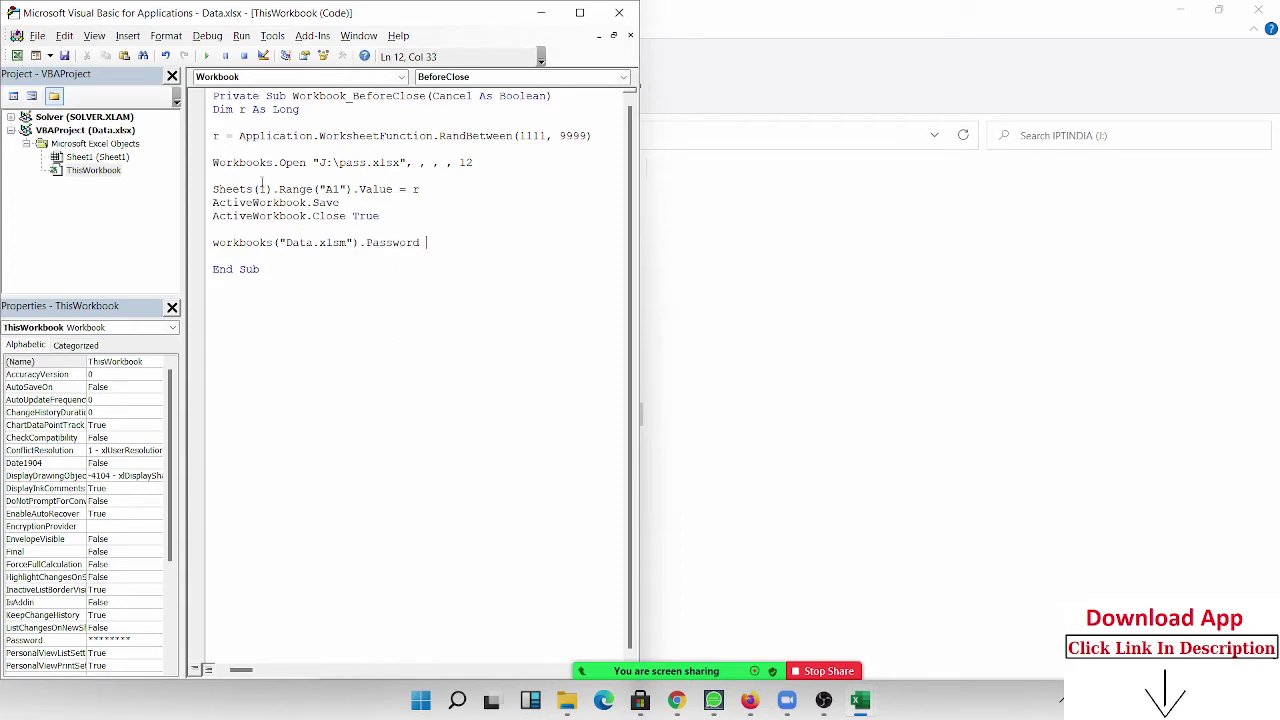
{"action": "type", "text": "r"}
{"action": "key", "text": "Return"}
- Add Workbooks("Data.xlsm").Save below by reusing the copied workbook reference
{"action": "type", "text": "a"}
{"action": "type", "text": "cti"}
{"action": "key", "text": "ctrl+shift+Right"}
{"action": "key", "text": "ctrl+shift+Right"}
{"action": "key", "text": "ctrl+shift+Right"}
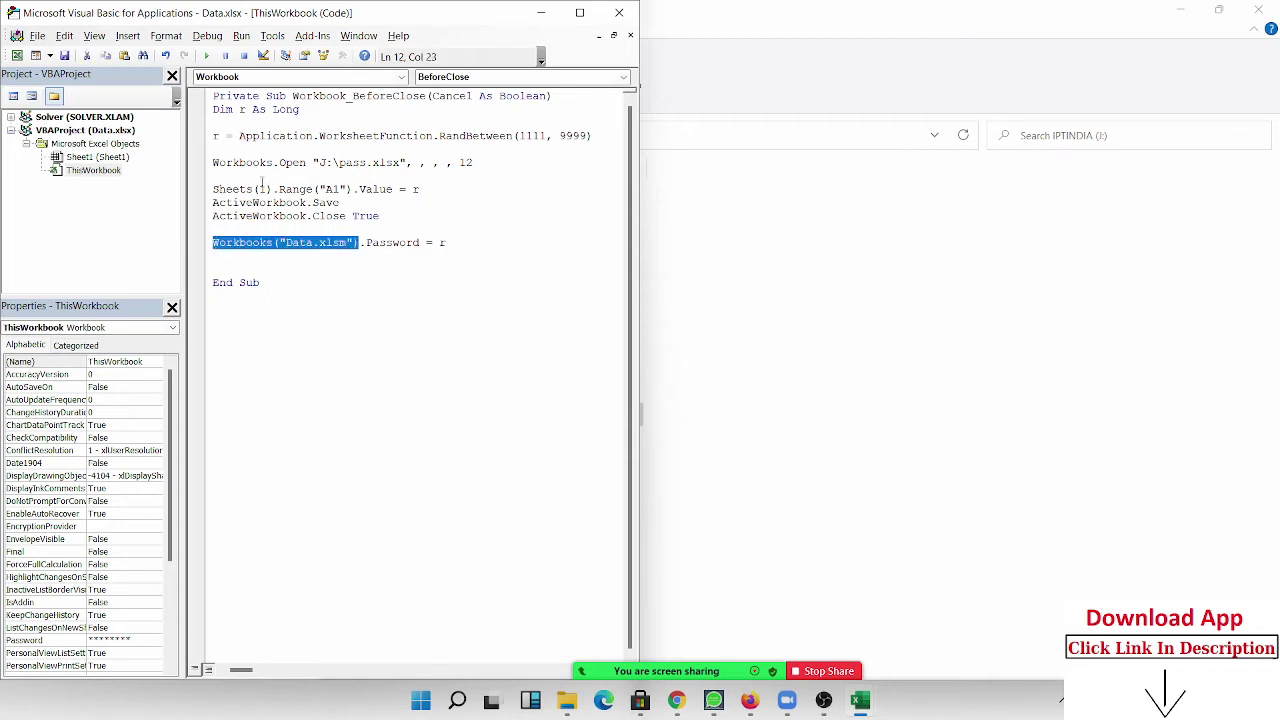
{"action": "key", "text": "ctrl+c"}
{"action": "key", "text": "End"}
{"action": "key", "text": "Return"}
{"action": "key", "text": "ctrl+v"}
{"action": "type", "text": ".s"}
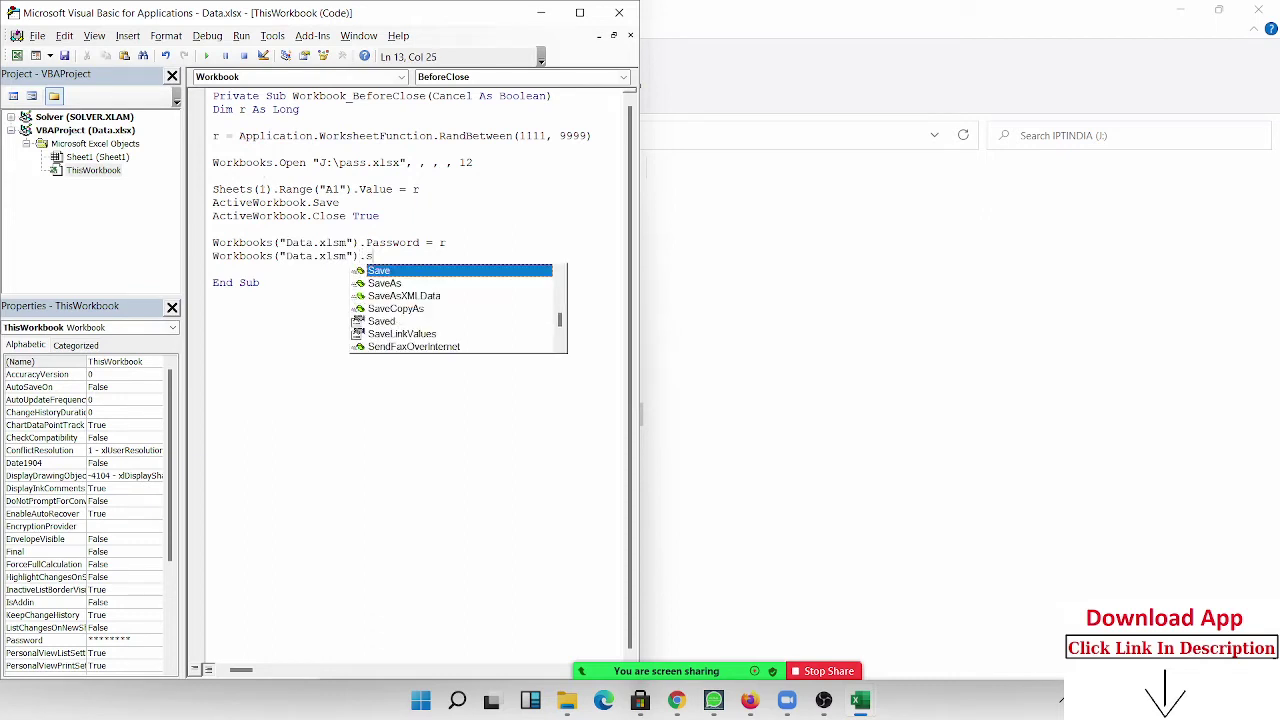
{"action": "key", "text": "Tab"}
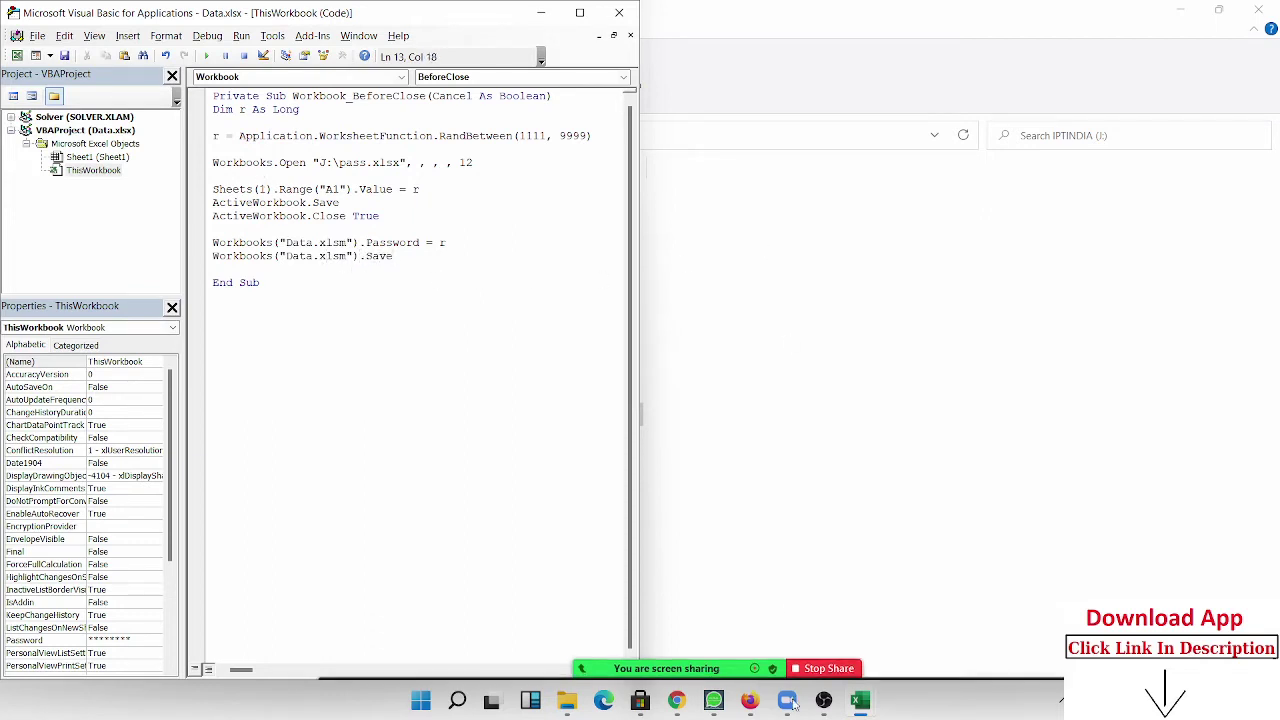
{"action": "left_click", "coordinate": [240, 305]}
- Save the Data workbook in E:\2021 as Data.xlsm, an Excel Macro-Enabled Workbook
{"action": "key", "text": "ctrl+a"}
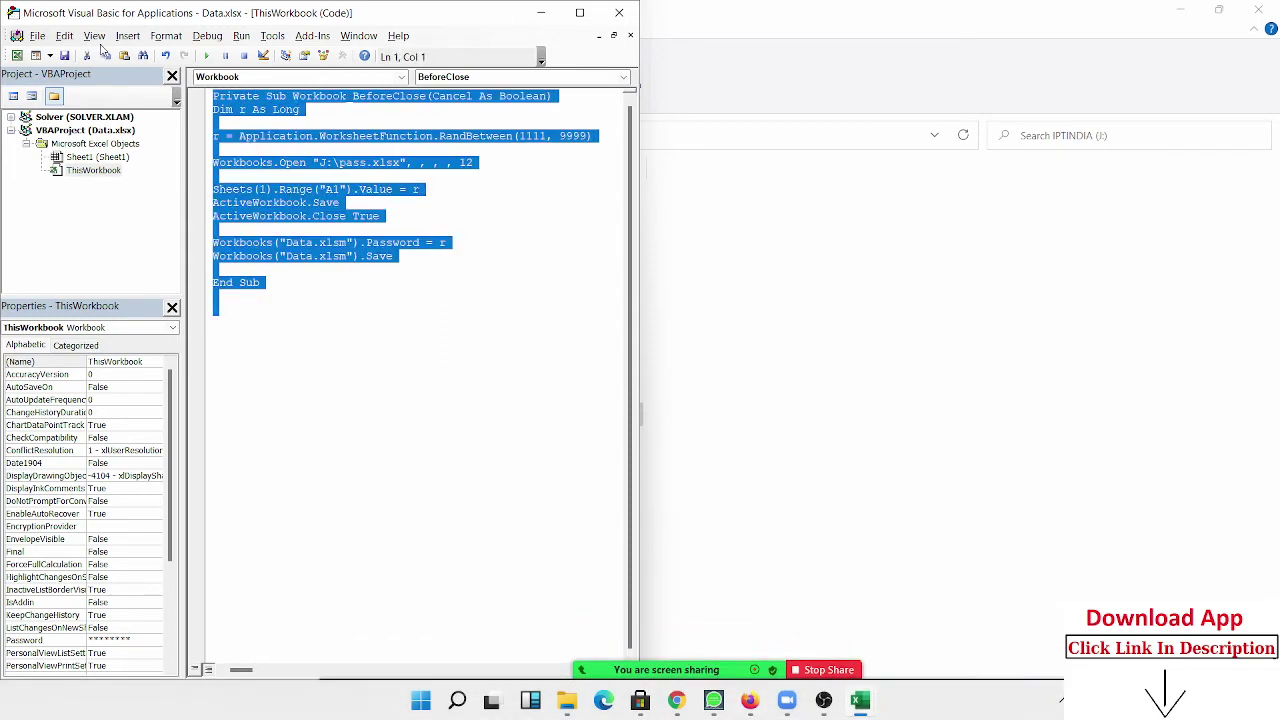
{"action": "left_click", "coordinate": [862, 700]}
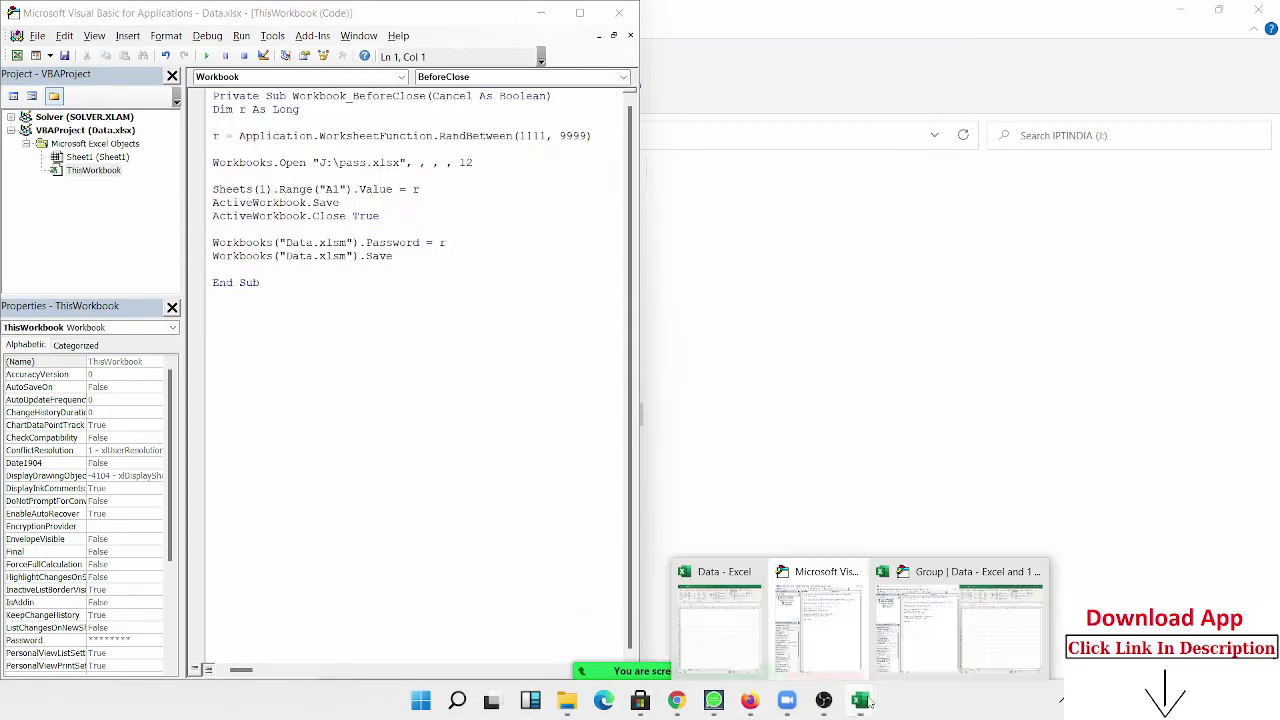
{"action": "left_click", "coordinate": [718, 638]}
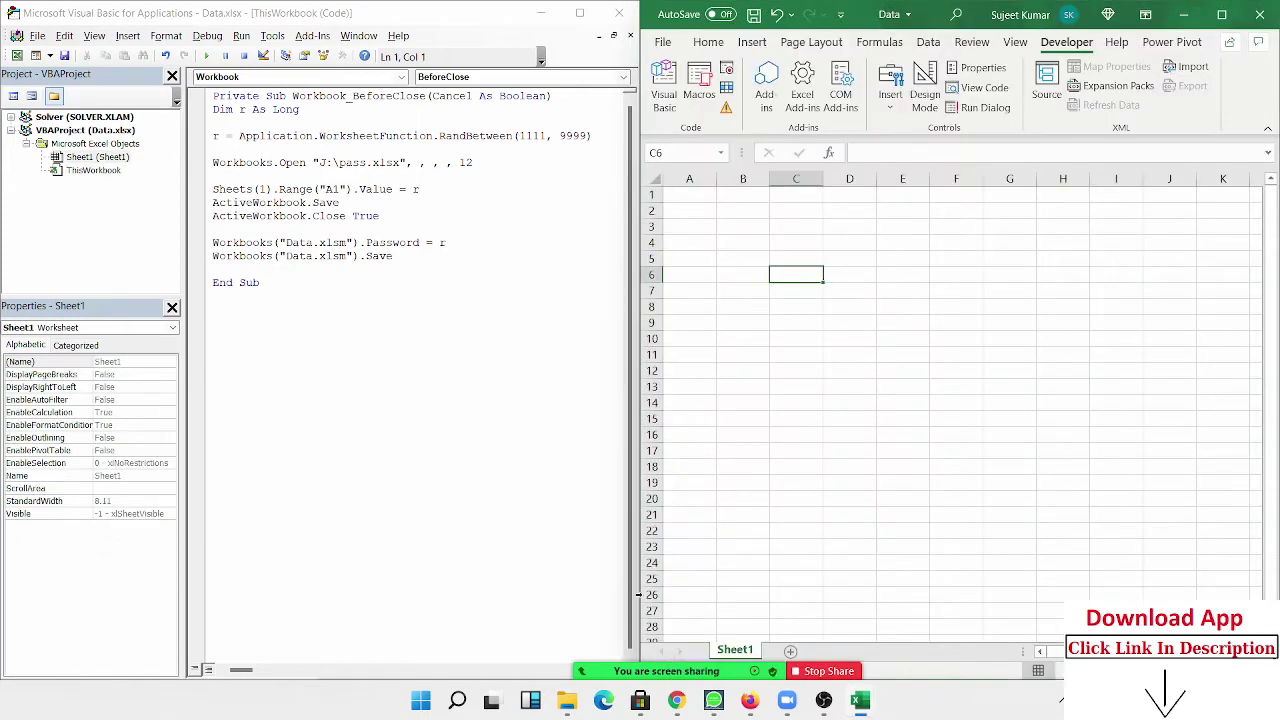
{"action": "left_click", "coordinate": [665, 42]}
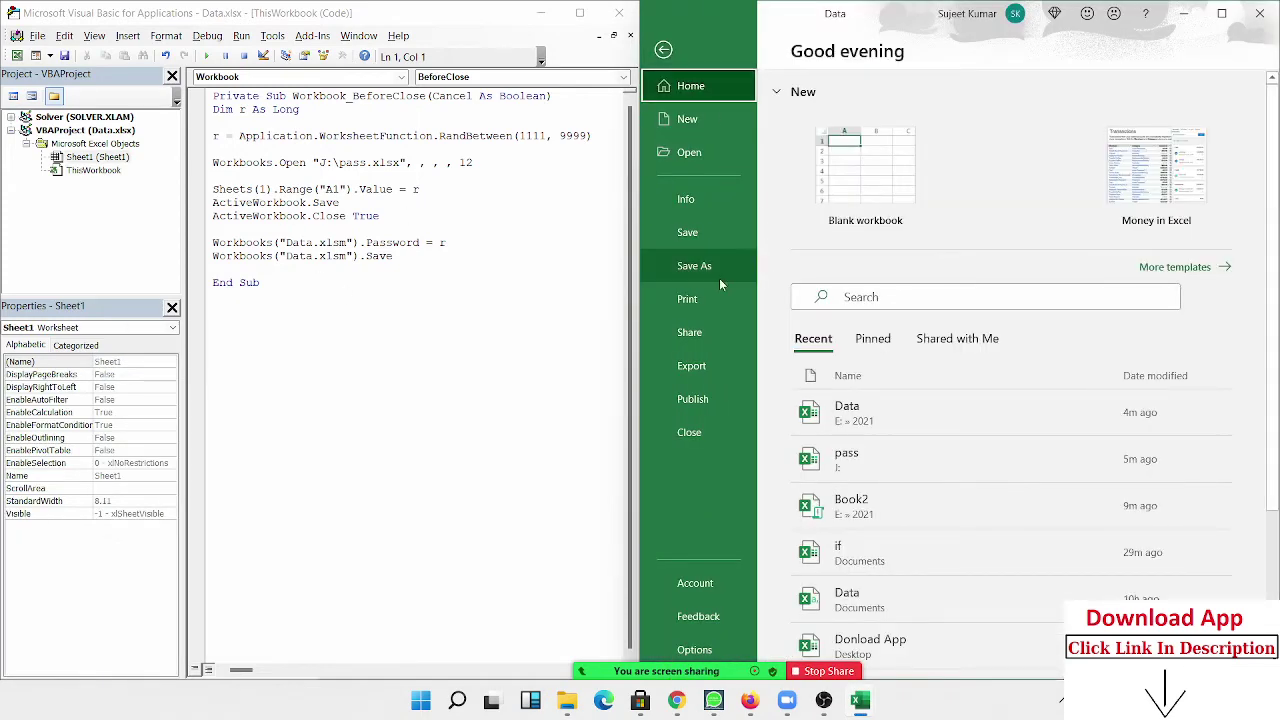
{"action": "left_click", "coordinate": [715, 270]}
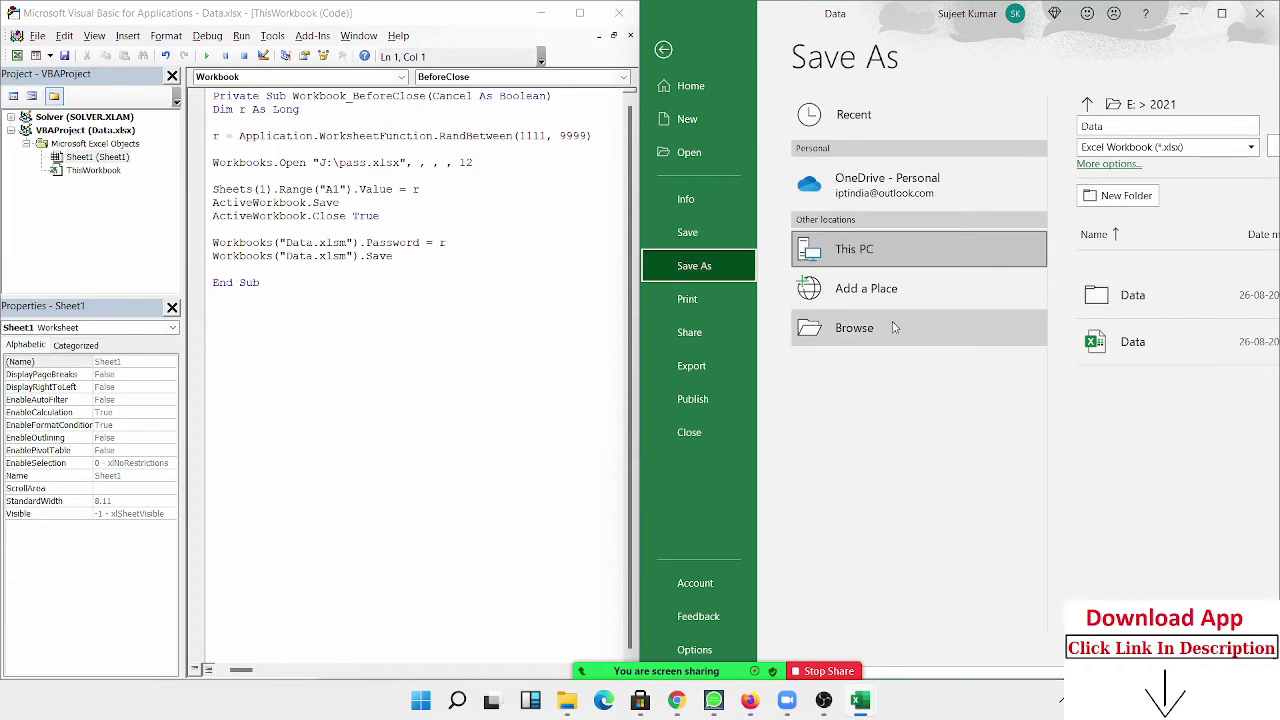
{"action": "left_click", "coordinate": [1165, 150]}
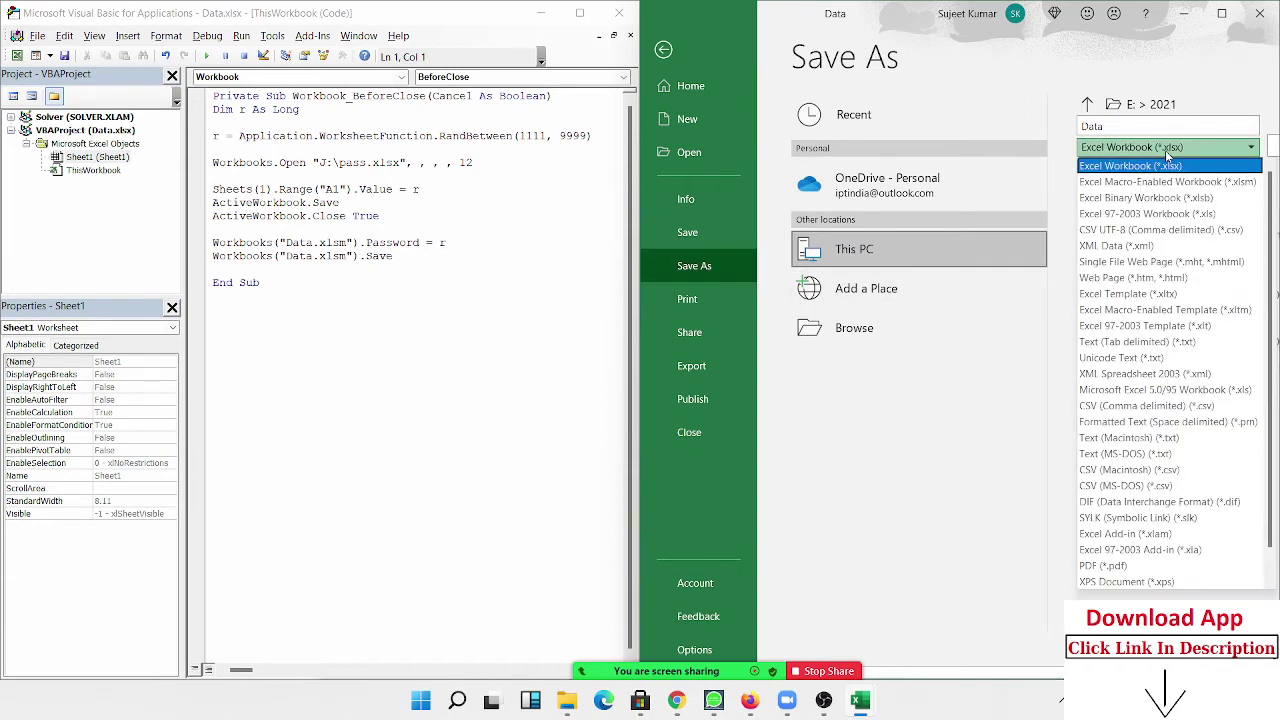
{"action": "left_click", "coordinate": [1147, 184]}
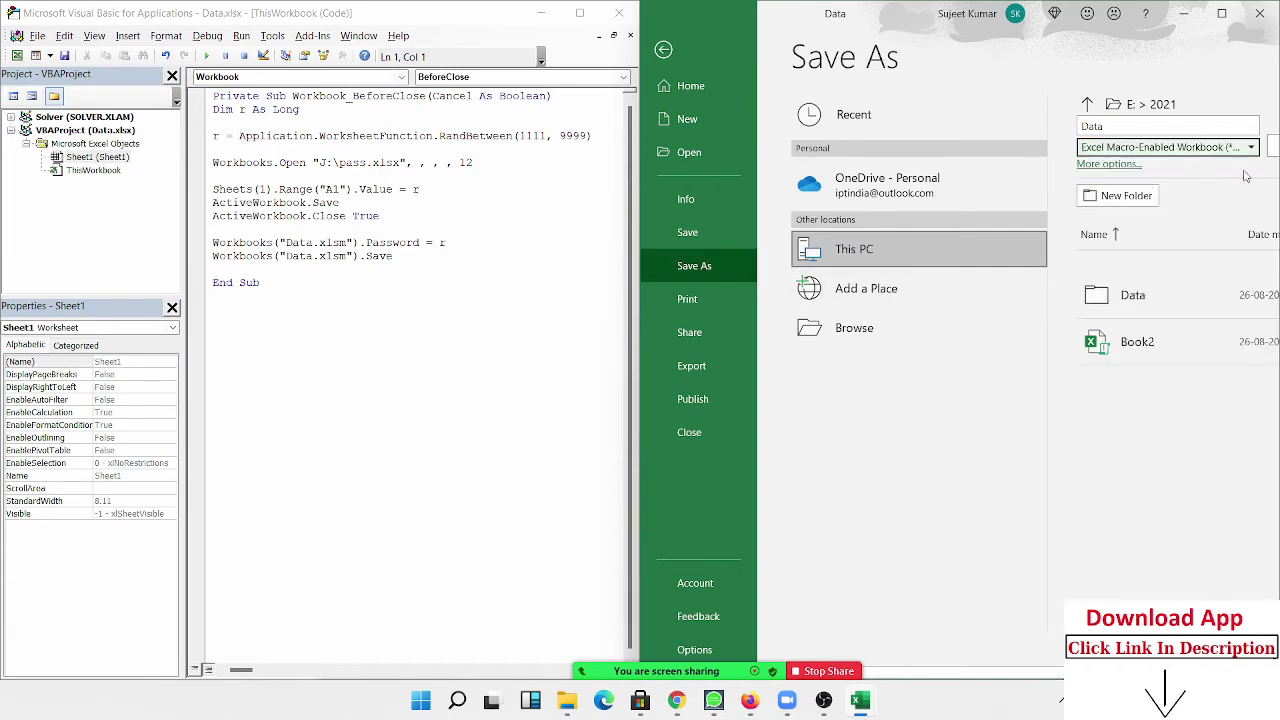
{"action": "left_click", "coordinate": [1274, 147]}
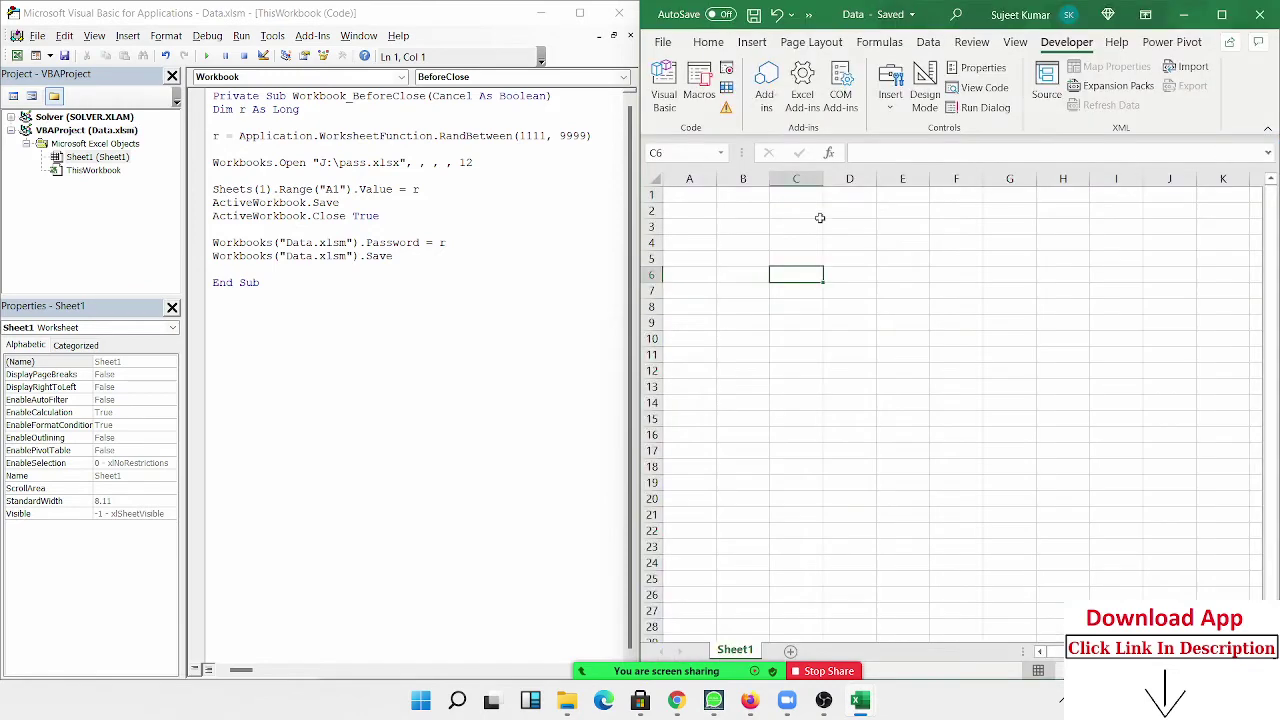
- Close the VBA editor and maximise the Excel window
{"action": "left_click", "coordinate": [238, 230]}
{"action": "key", "text": "ctrl+a"}
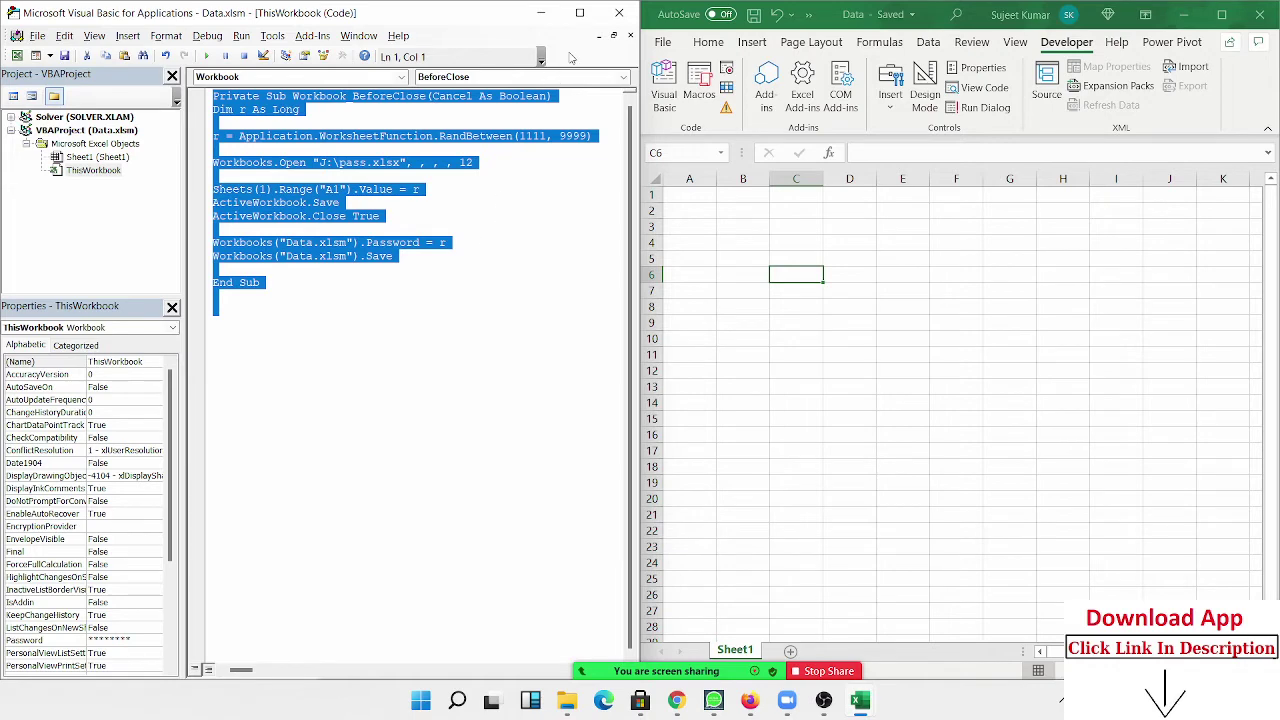
{"action": "left_click", "coordinate": [620, 13]}
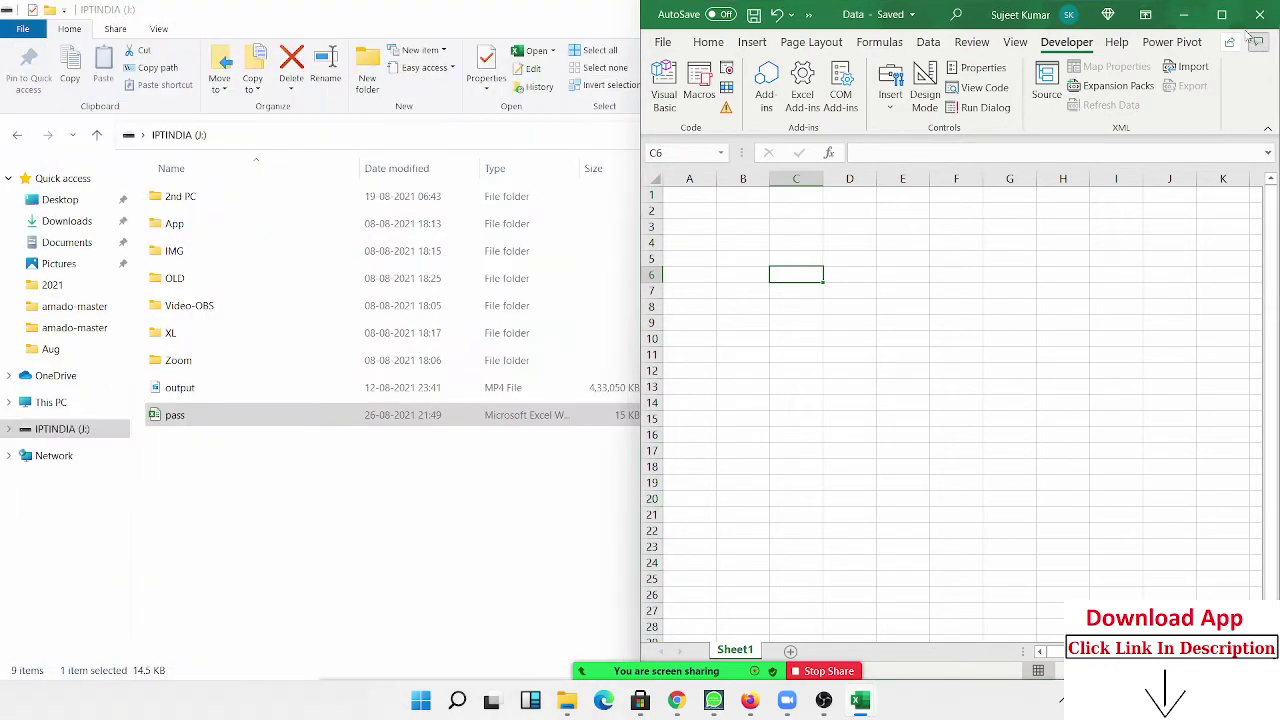
{"action": "left_click", "coordinate": [1221, 14]}
- Set macro security to enable all VBA macros, then close the Data workbook
{"action": "left_click", "coordinate": [905, 338]}
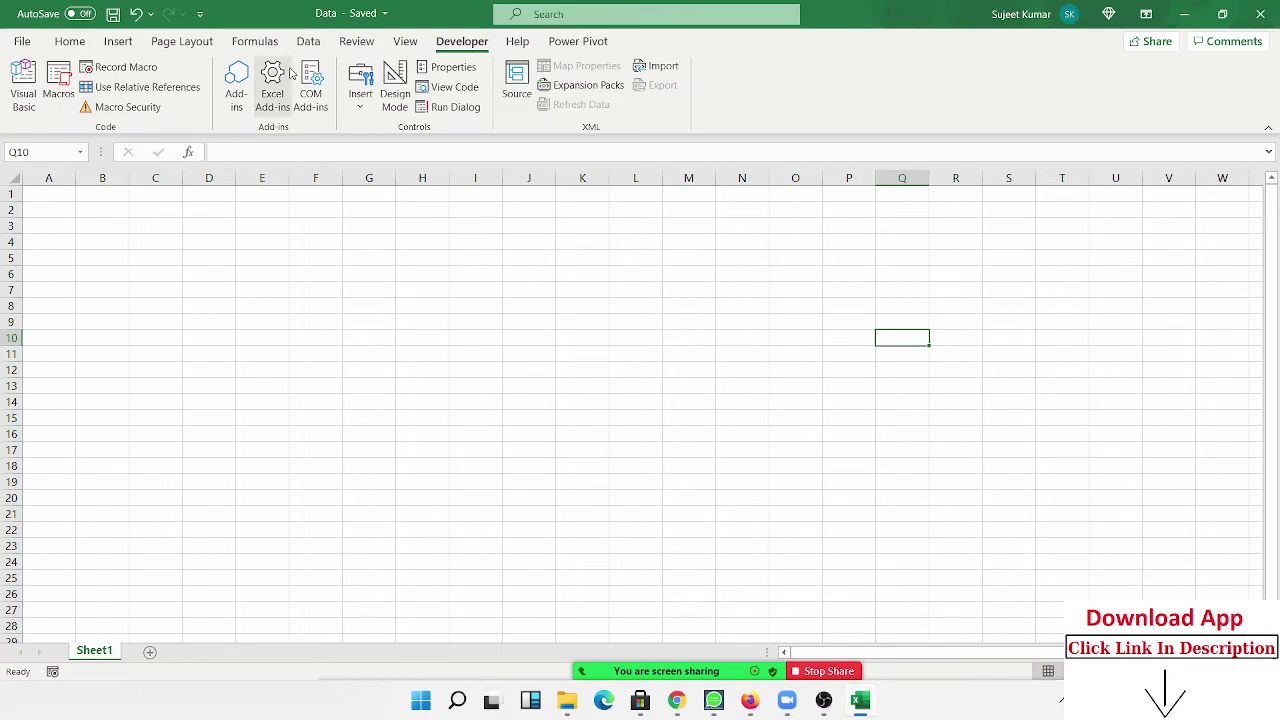
{"action": "left_click", "coordinate": [121, 113]}
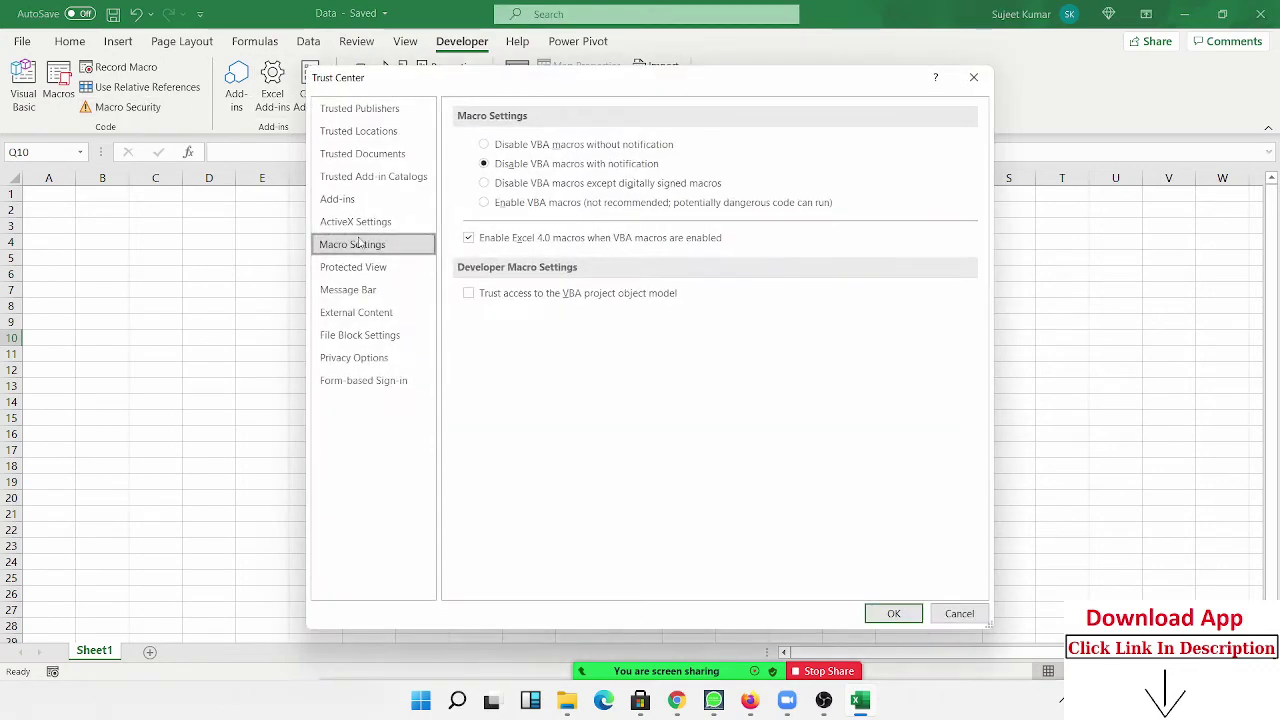
{"action": "left_click", "coordinate": [486, 202]}
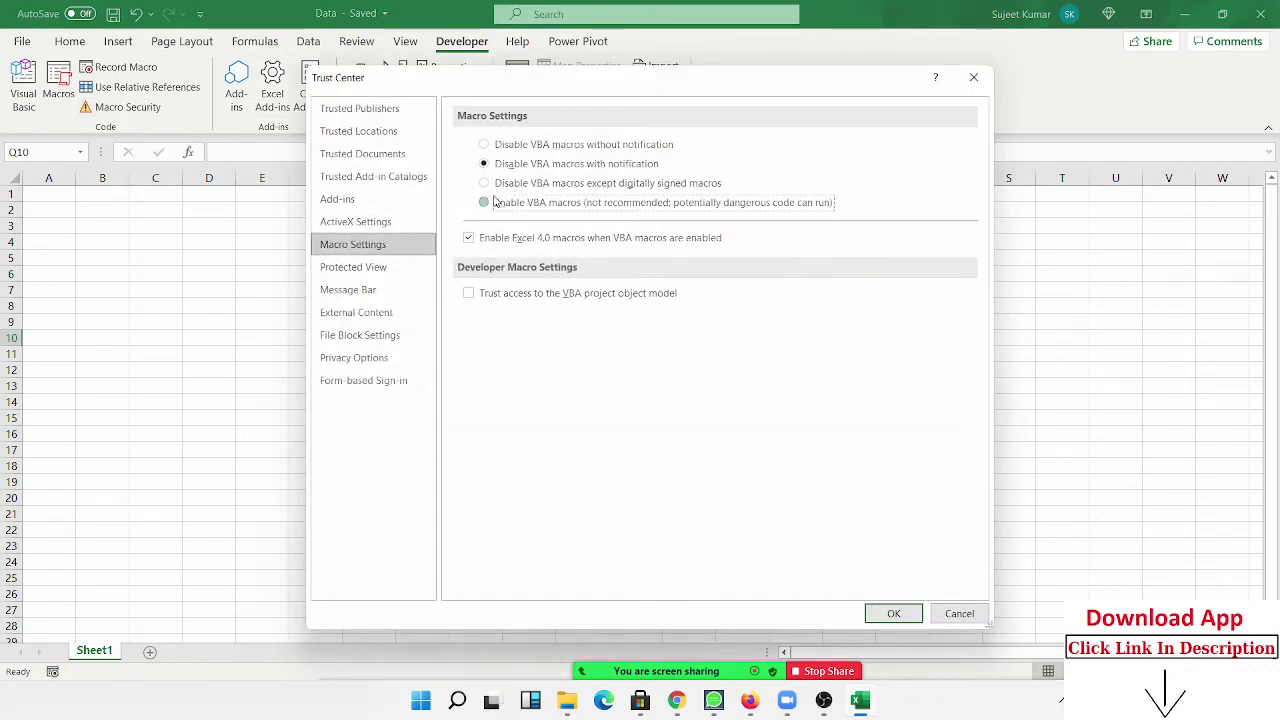
{"action": "left_click", "coordinate": [893, 613]}
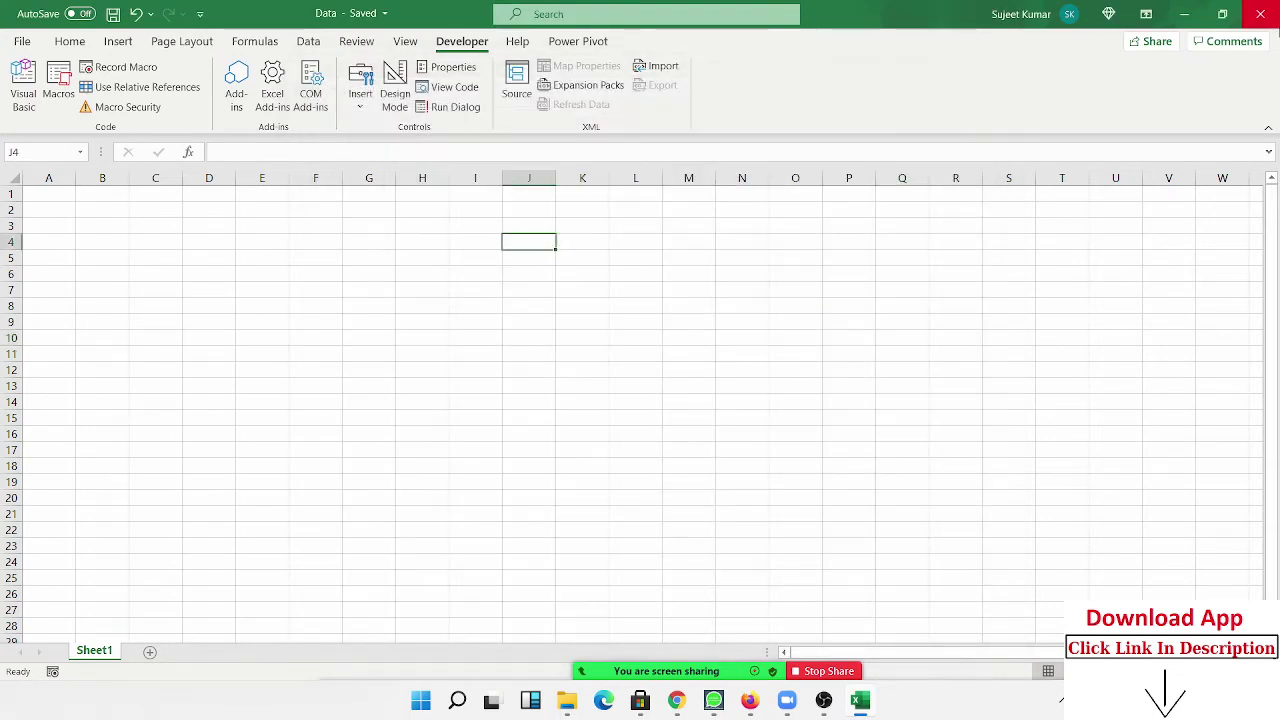
{"action": "left_click", "coordinate": [1260, 13]}
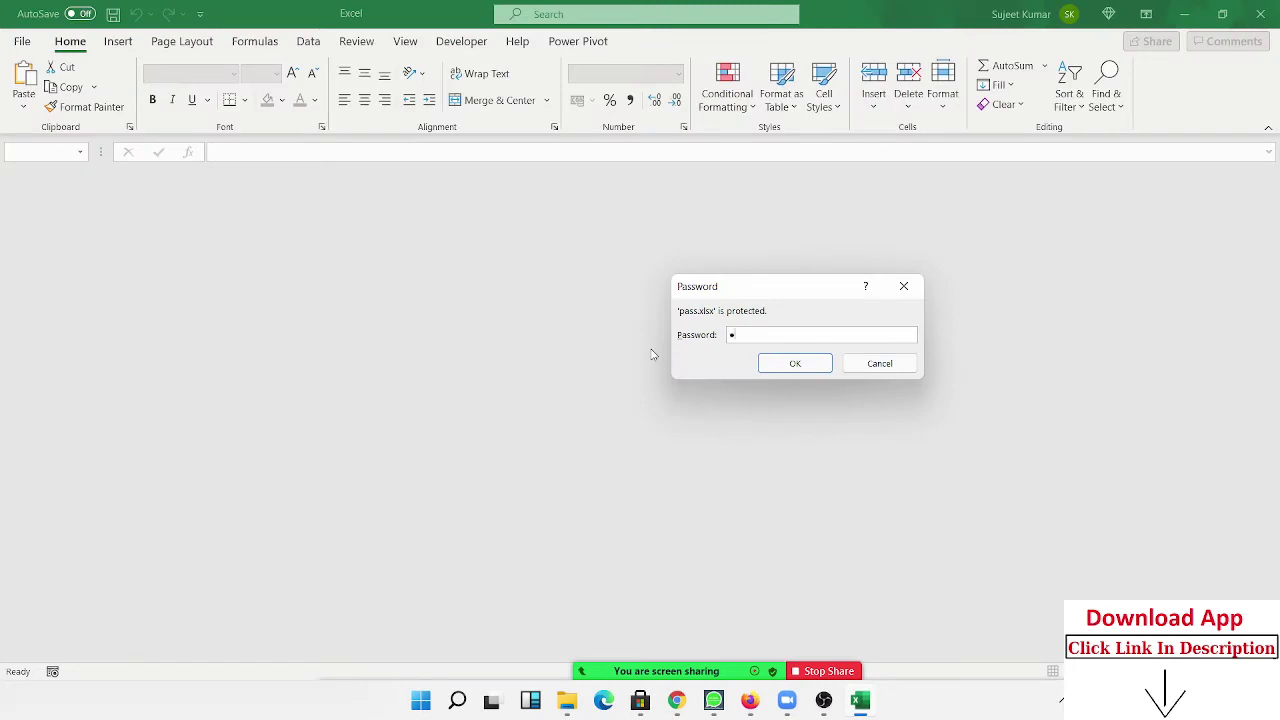
- Unlock pass.xlsx with its password, check cells A5 and A1 on Sheet1, then close it
{"action": "type", "text": "1"}
{"action": "key", "text": "Return"}
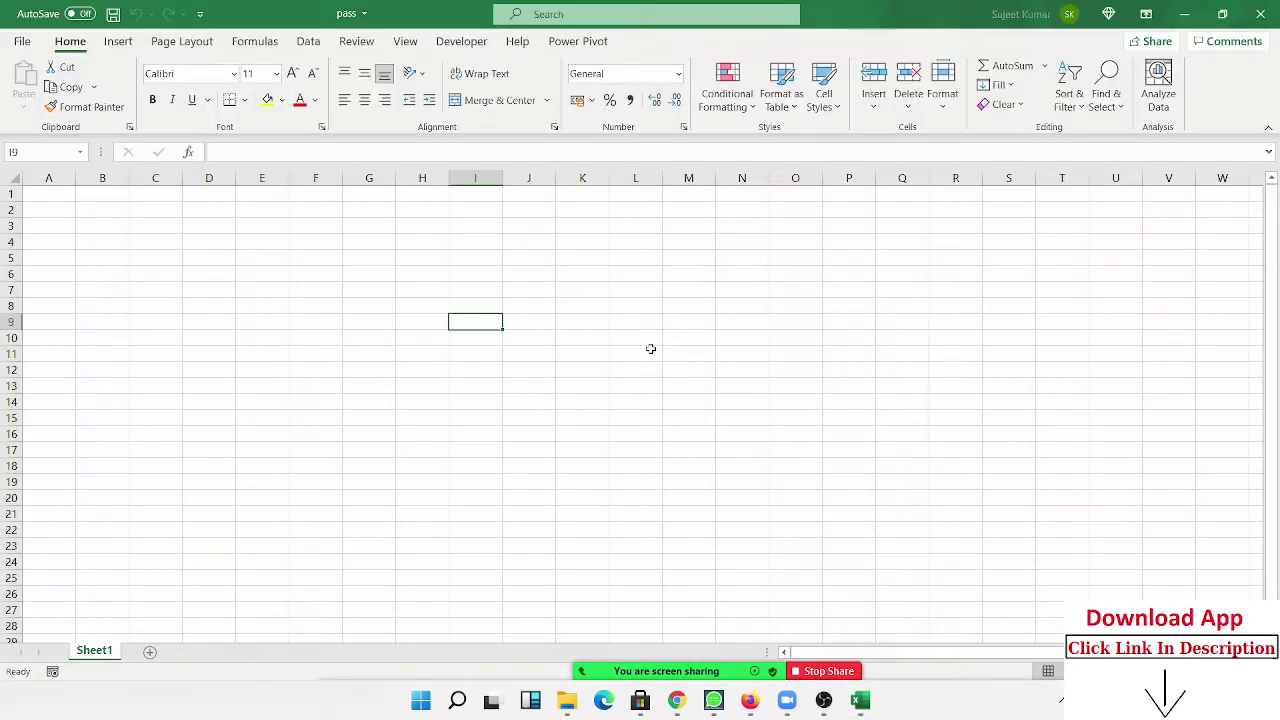
{"action": "left_click", "coordinate": [66, 259]}
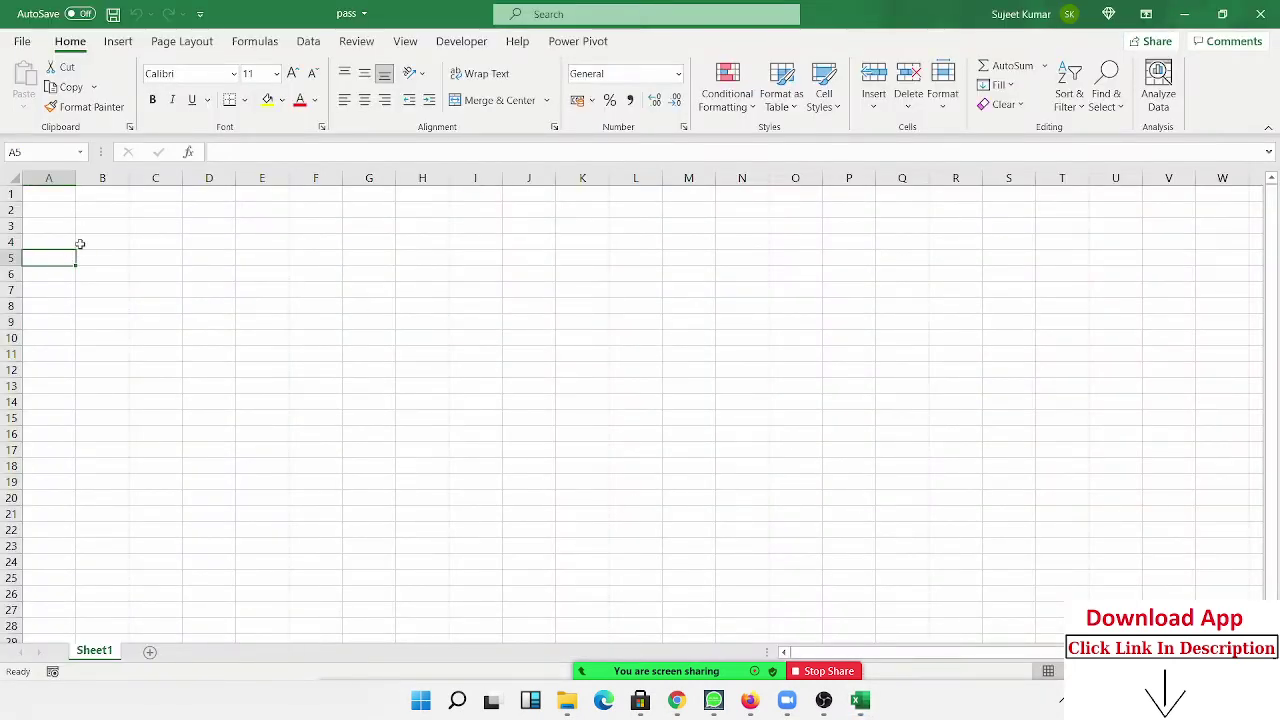
{"action": "scroll", "coordinate": [80, 244], "scroll_direction": "down", "scroll_amount": 1}
{"action": "scroll", "coordinate": [80, 244], "scroll_direction": "up", "scroll_amount": 1}
{"action": "left_click", "coordinate": [60, 203]}
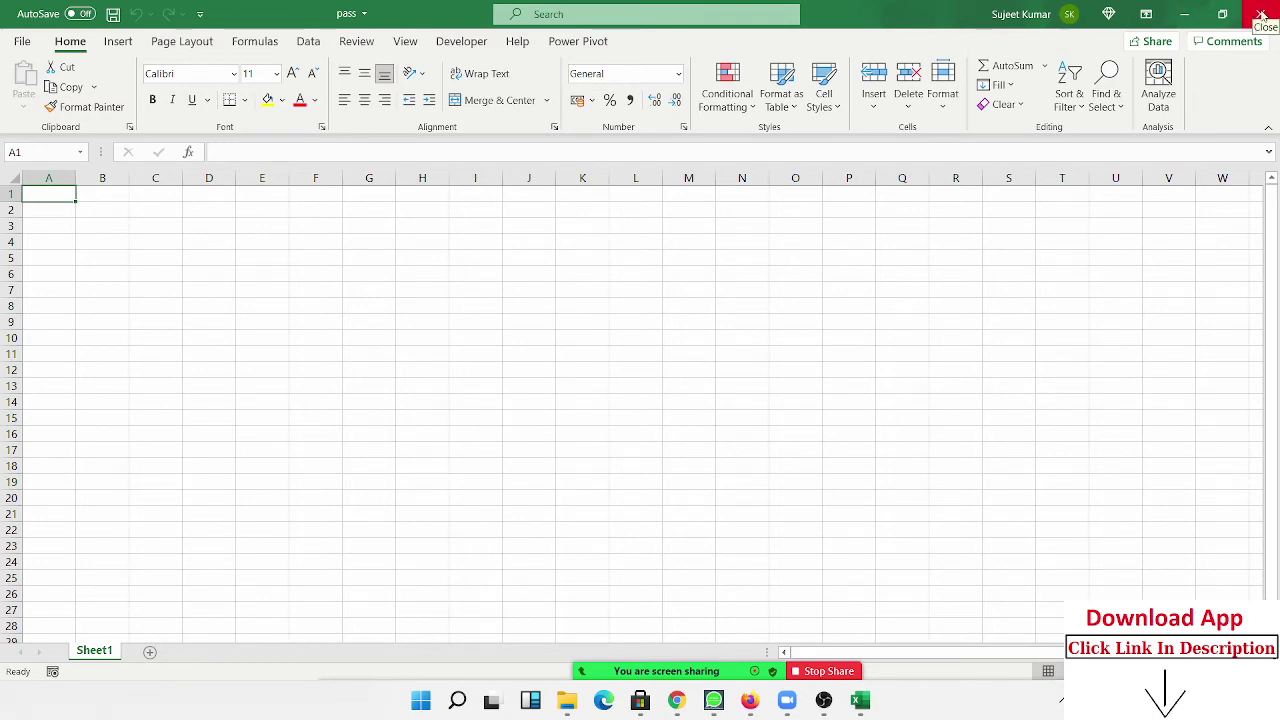
{"action": "left_click", "coordinate": [1261, 14]}
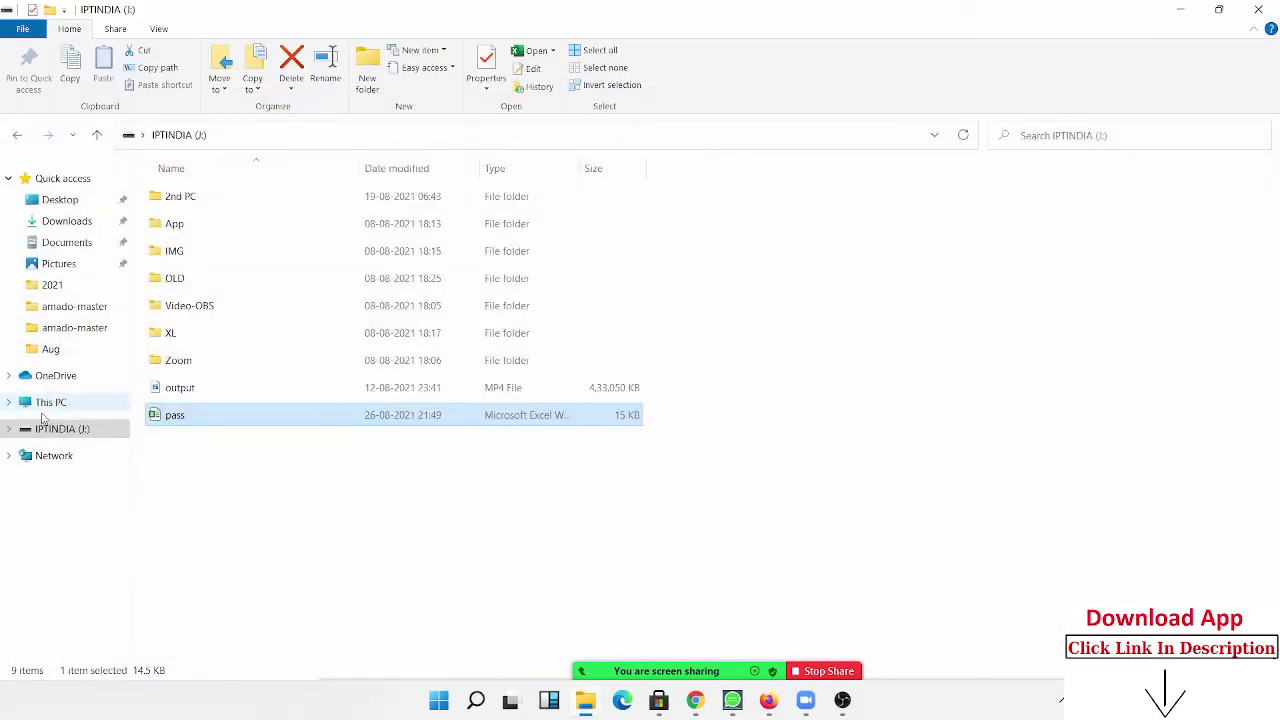
- Open Data.xlsx from E:\2021, view its empty ThisWorkbook code, and close the workbook
{"action": "left_click", "coordinate": [77, 292]}
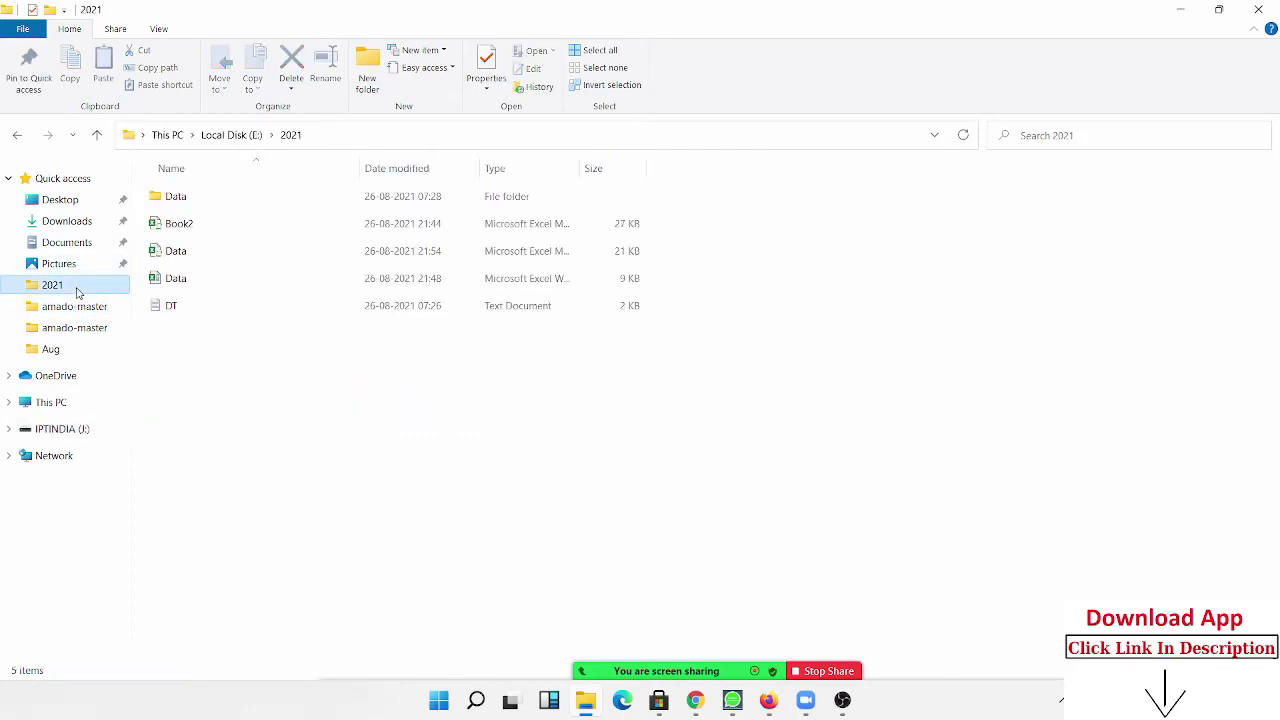
{"action": "left_click", "coordinate": [195, 287]}
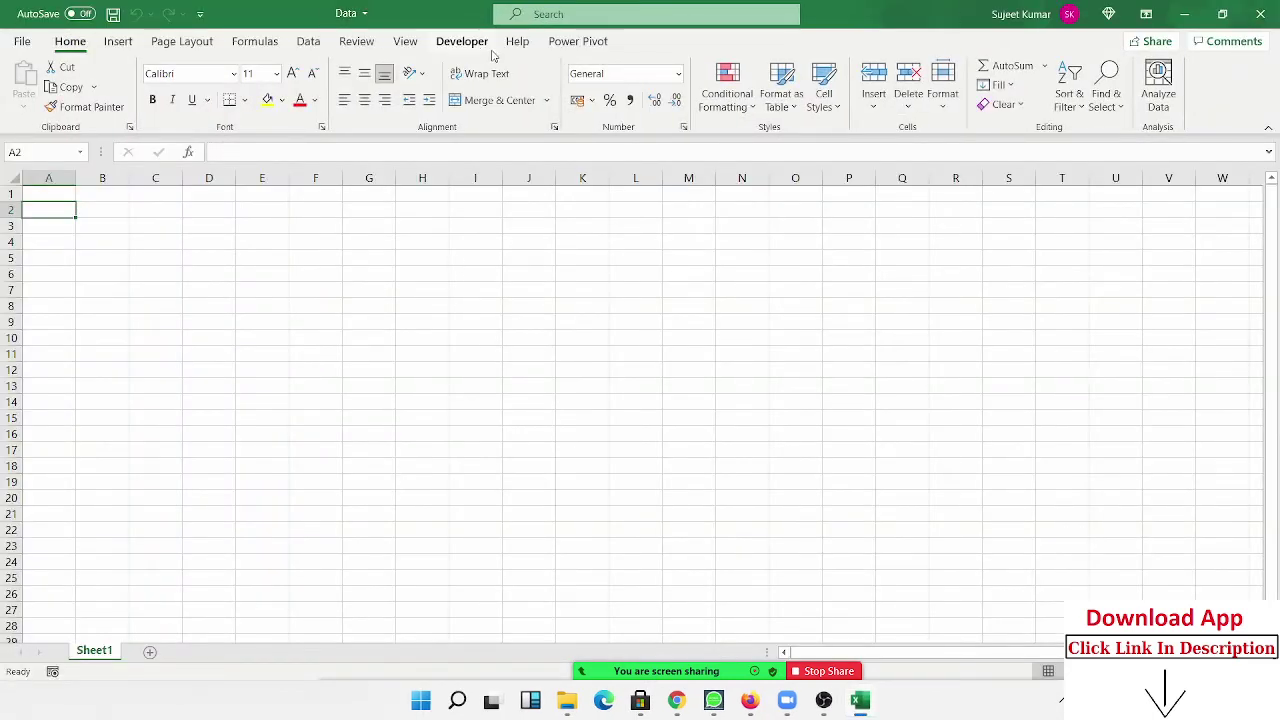
{"action": "left_click", "coordinate": [461, 41]}
{"action": "left_click", "coordinate": [14, 105]}
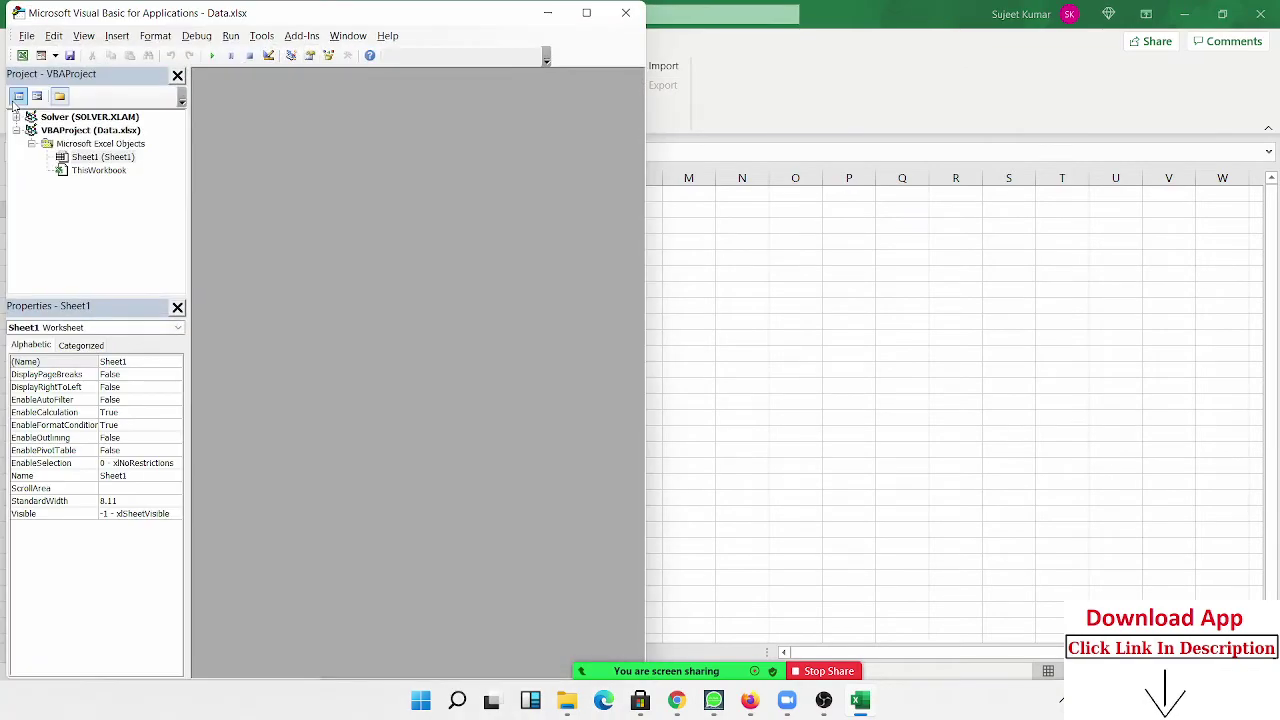
{"action": "double_click", "coordinate": [97, 171]}
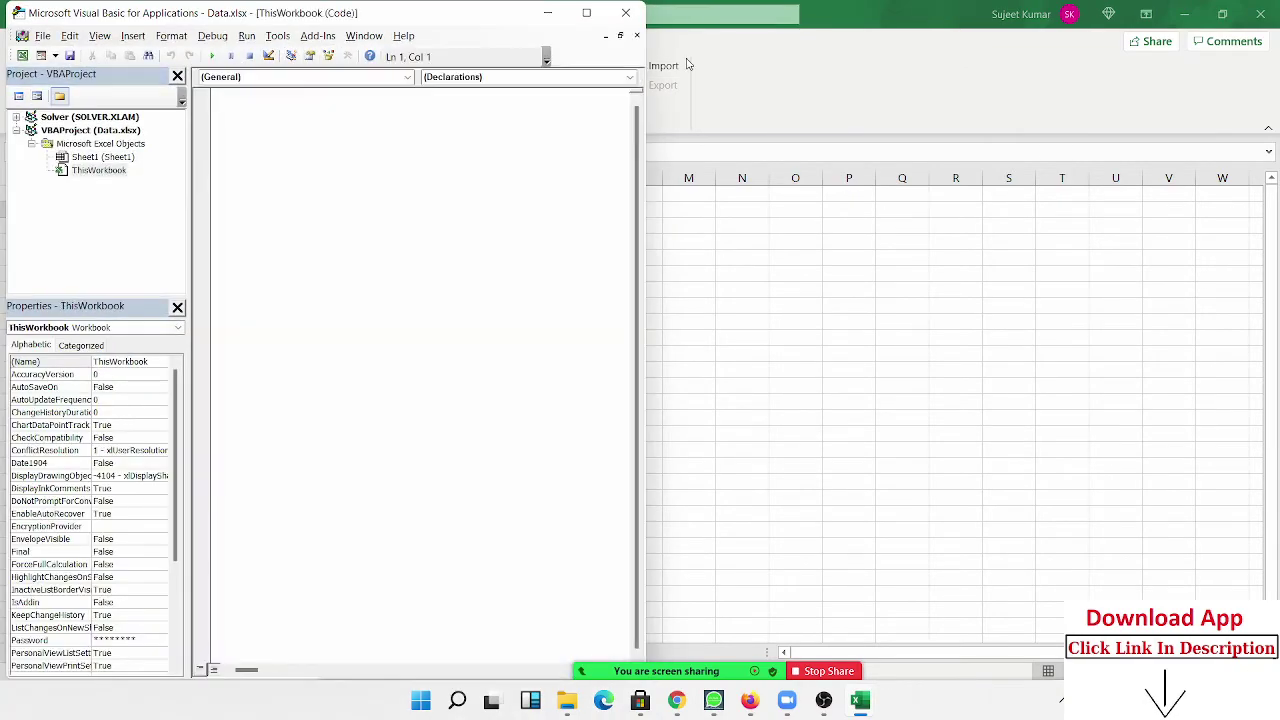
{"action": "left_click", "coordinate": [625, 13]}
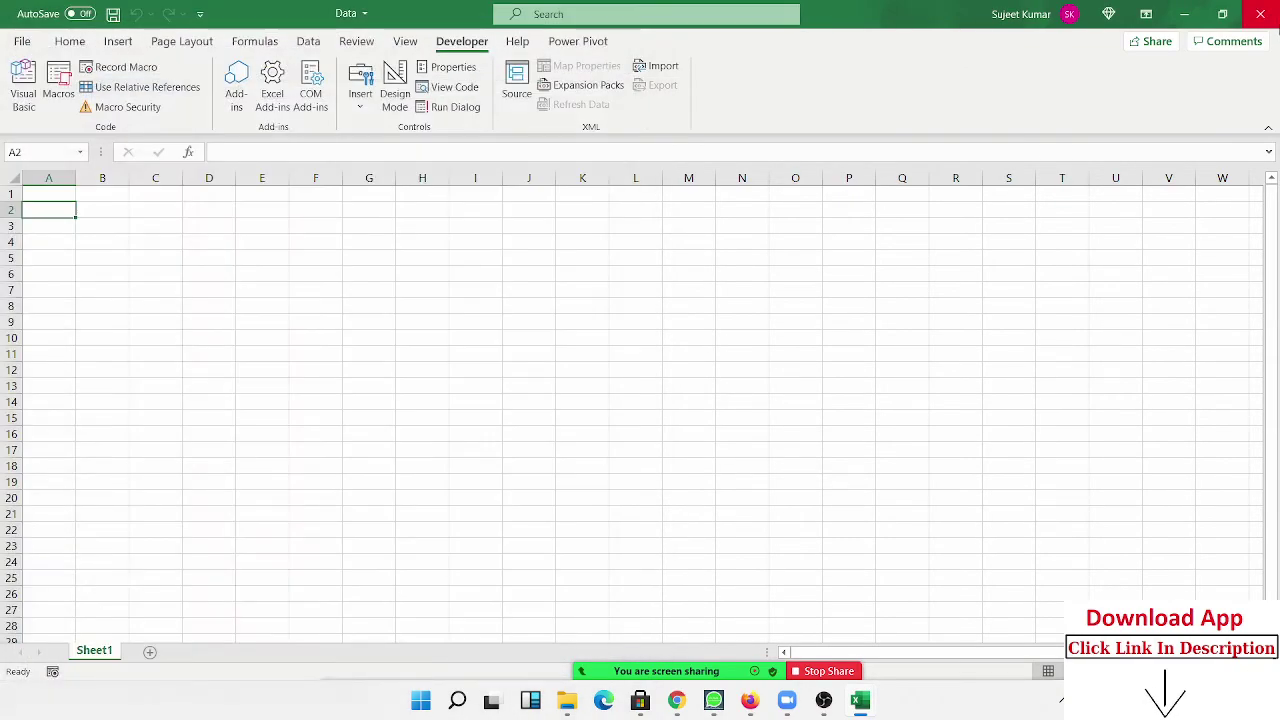
{"action": "left_click", "coordinate": [1260, 13]}
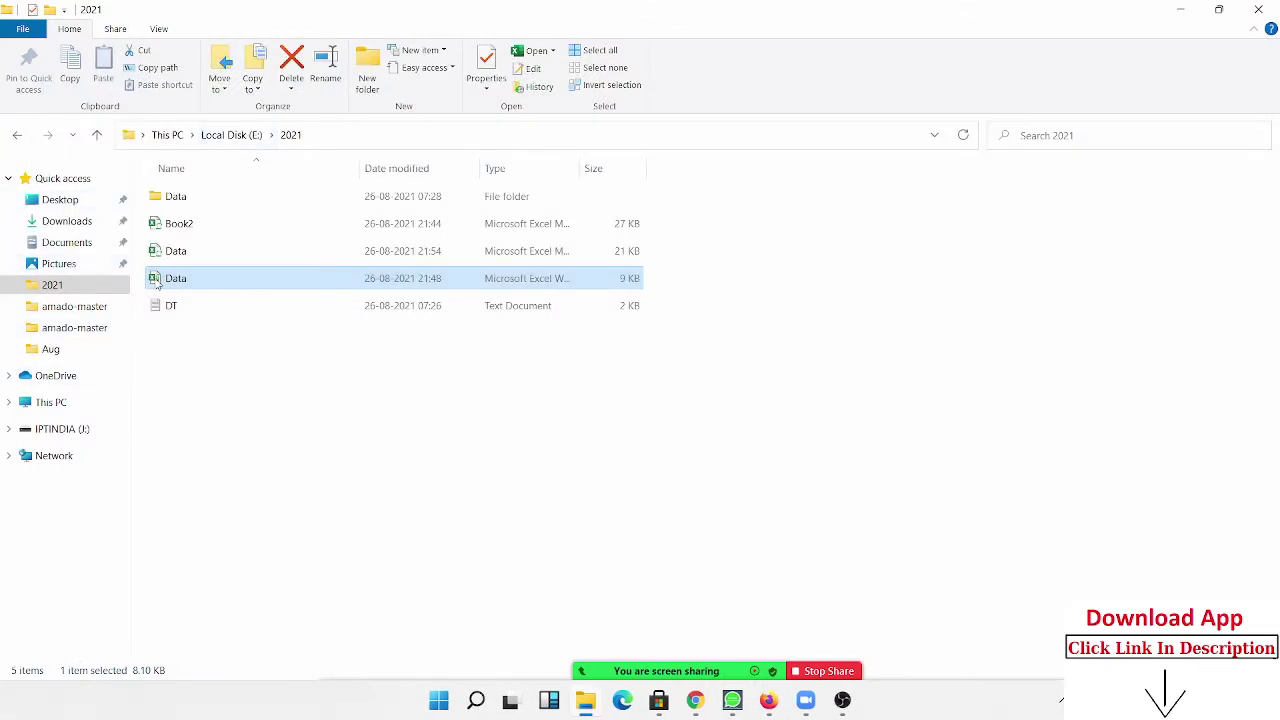
- Open Data.xlsm, enter a wrong password, dismiss the incorrect-password error, and close Excel
{"action": "double_click", "coordinate": [160, 252]}
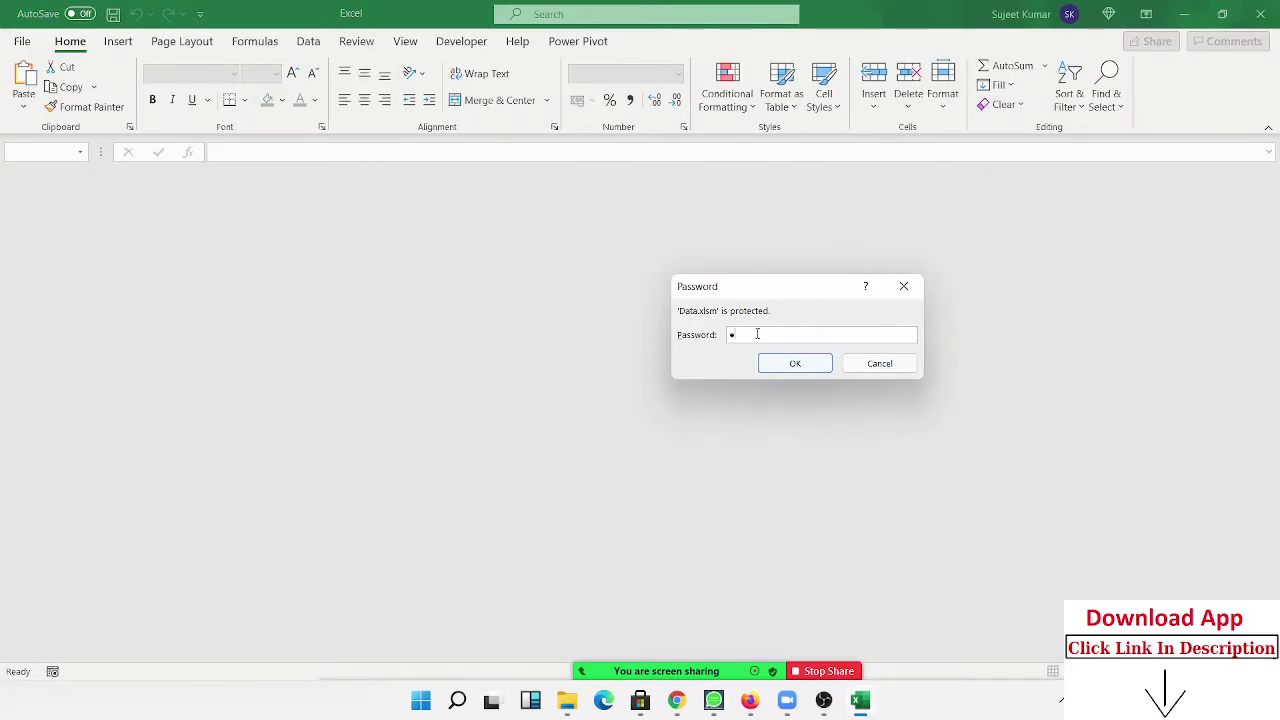
{"action": "key", "text": "Return"}
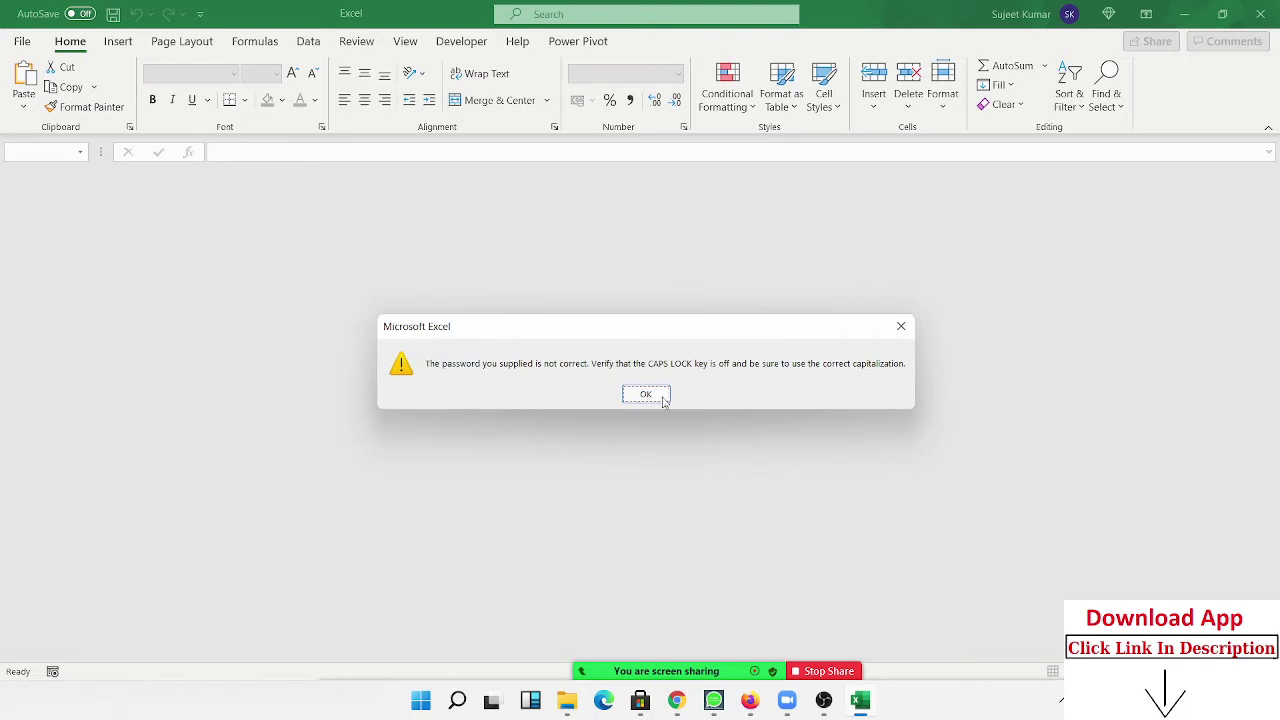
{"action": "left_click", "coordinate": [659, 398]}
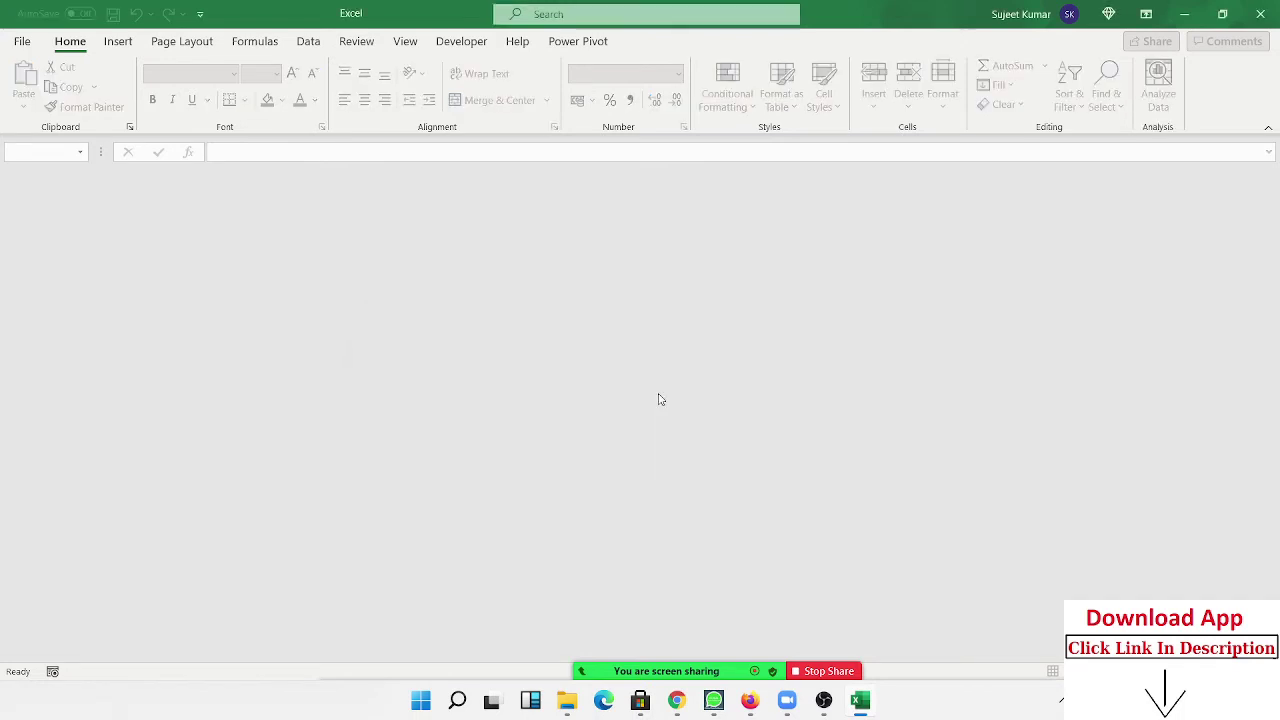
{"action": "left_click", "coordinate": [1258, 14]}
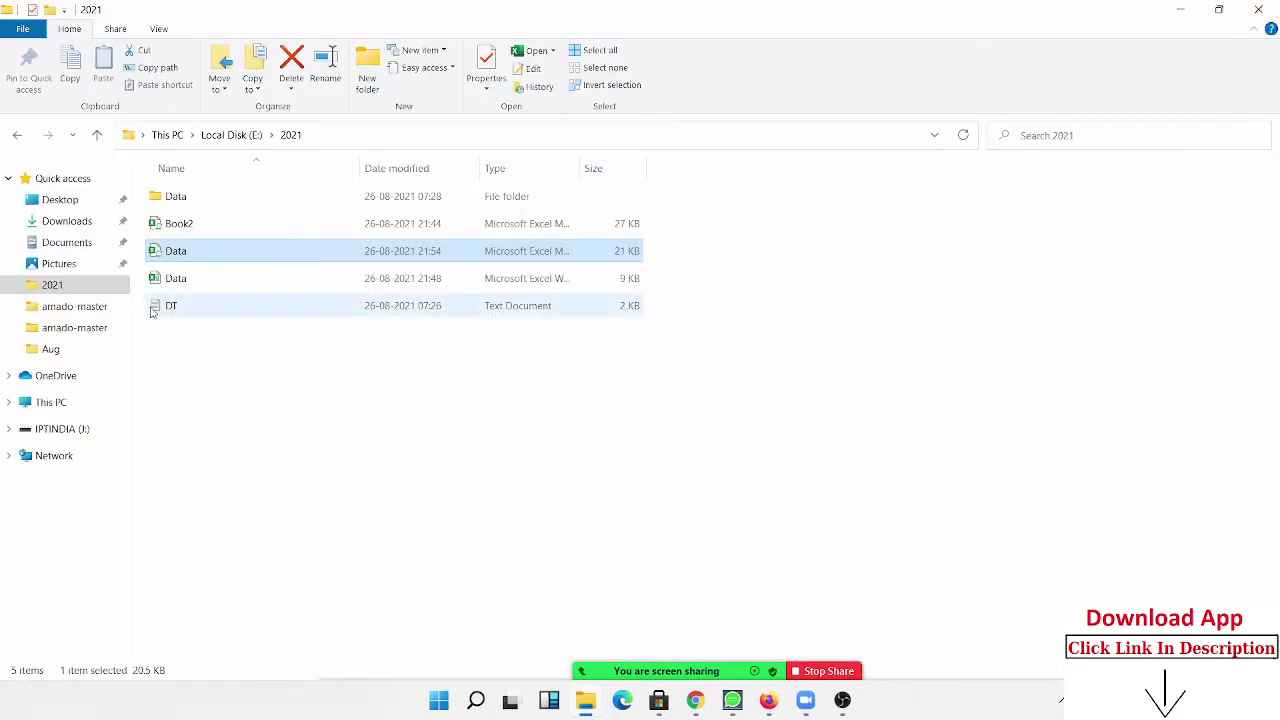
- Permanently delete the macro-enabled Data file from the 2021 folder
{"action": "key", "text": "shift+Delete"}
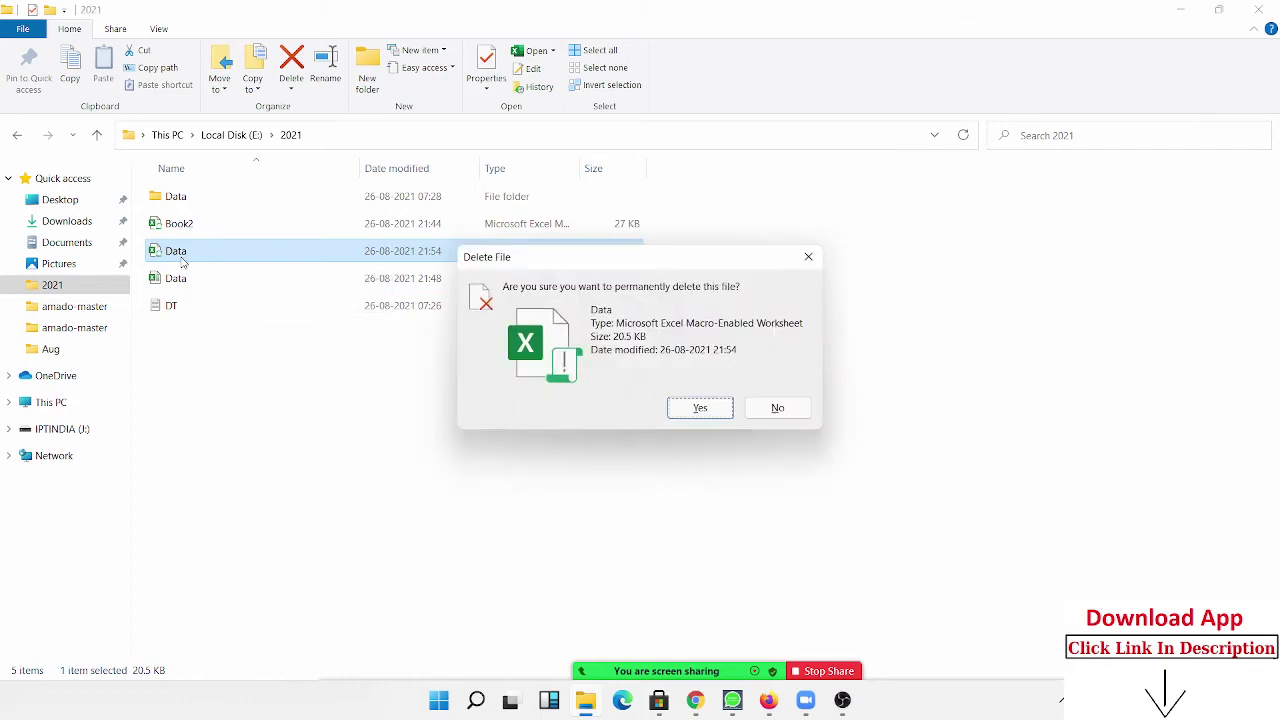
{"action": "left_click", "coordinate": [700, 408]}
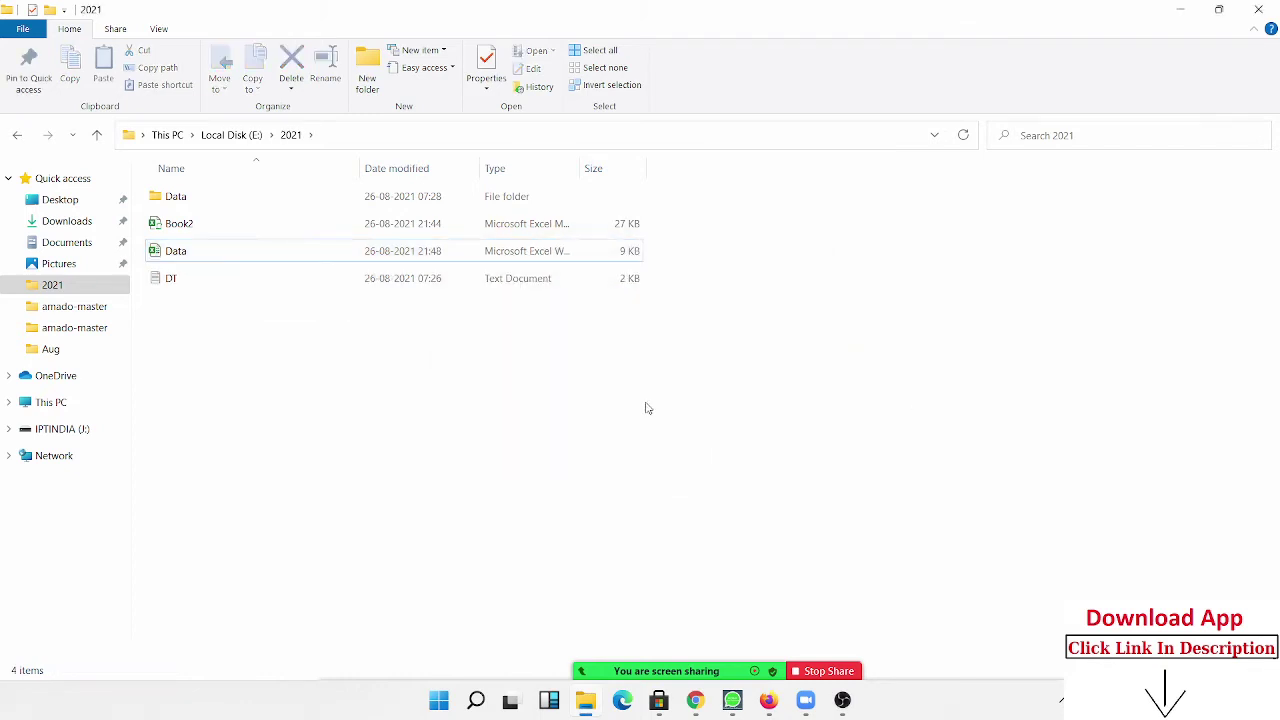
{"action": "left_click", "coordinate": [199, 278]}
{"action": "left_click", "coordinate": [205, 260]}
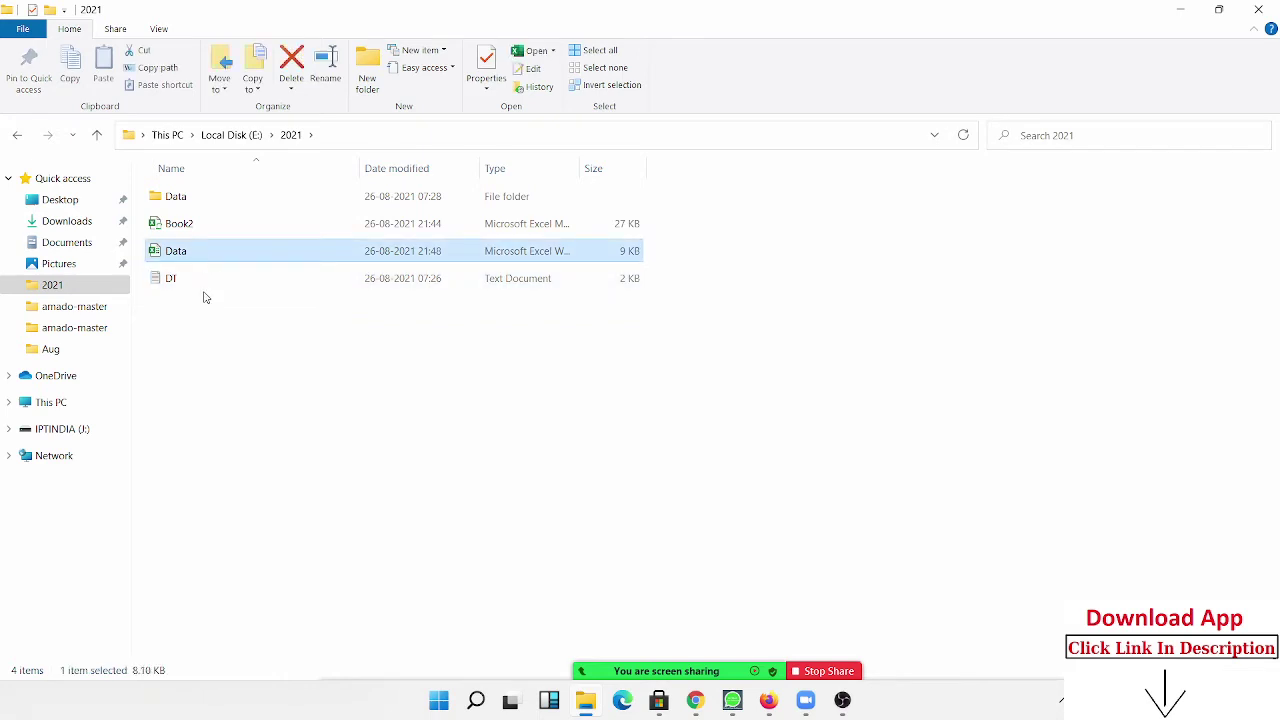
- Launch Excel from Windows search and create a blank workbook
{"action": "left_click", "coordinate": [329, 397]}
{"action": "key", "text": "super"}
{"action": "type", "text": "e"}
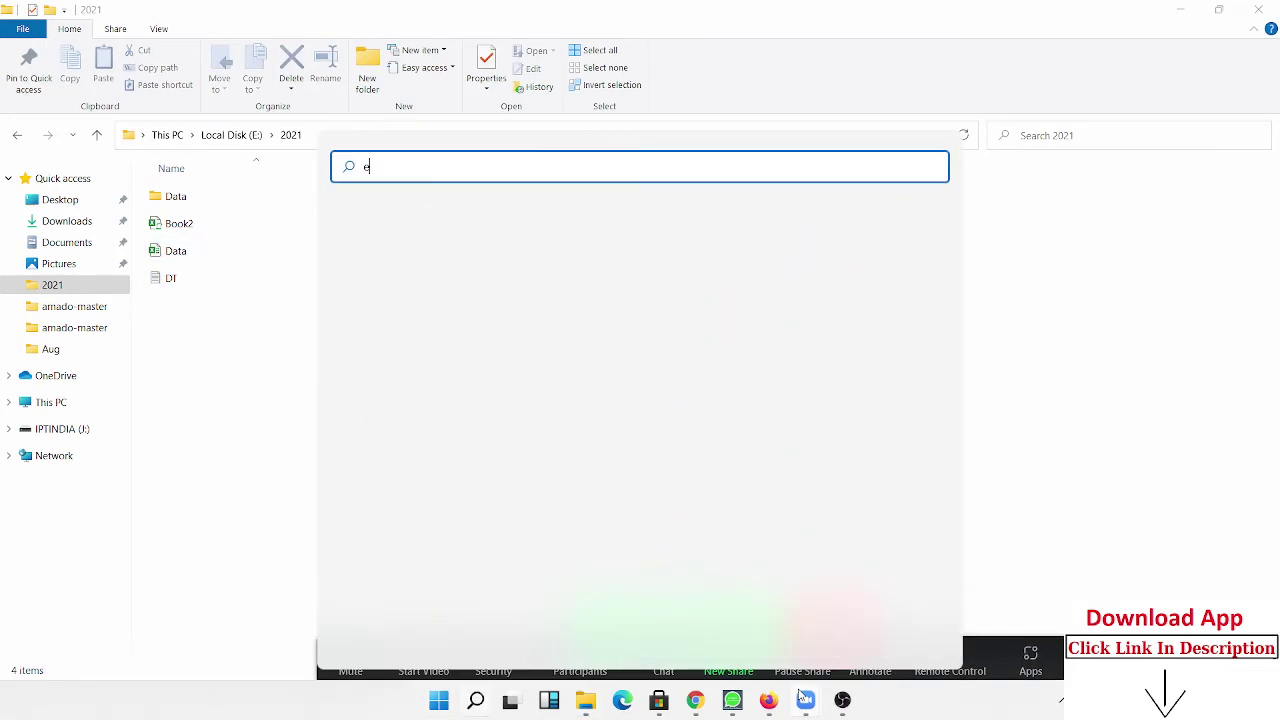
{"action": "type", "text": "xcel"}
{"action": "left_click", "coordinate": [781, 311]}
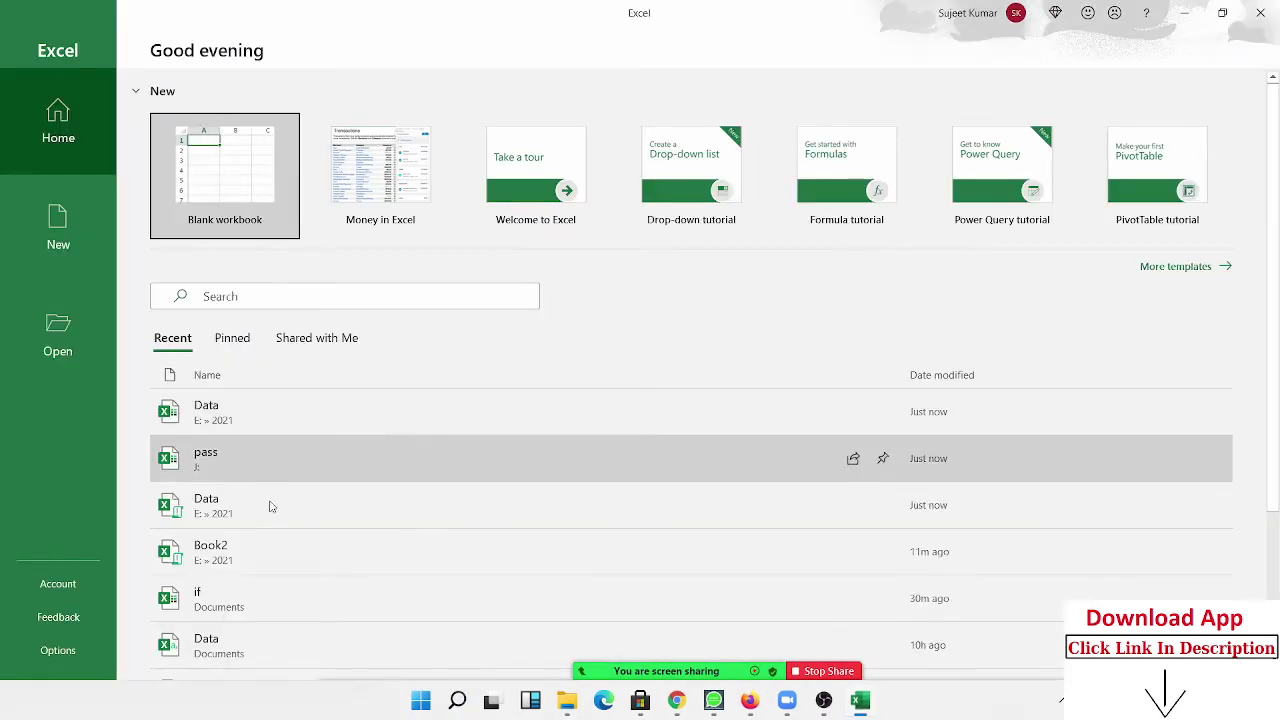
{"action": "left_click", "coordinate": [251, 165]}
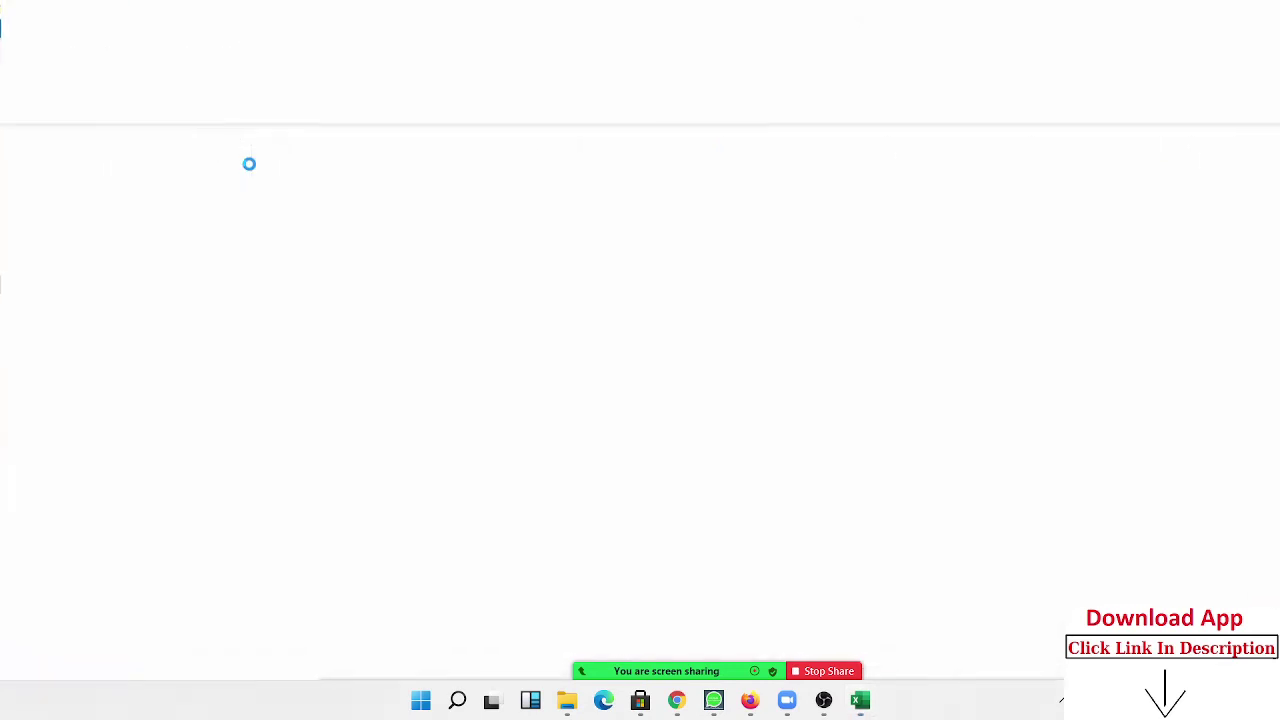
- Save the new workbook as Data, an Excel Macro-Enabled Workbook (*.xlsm), in the 2021 folder
{"action": "key", "text": "ctrl+s"}
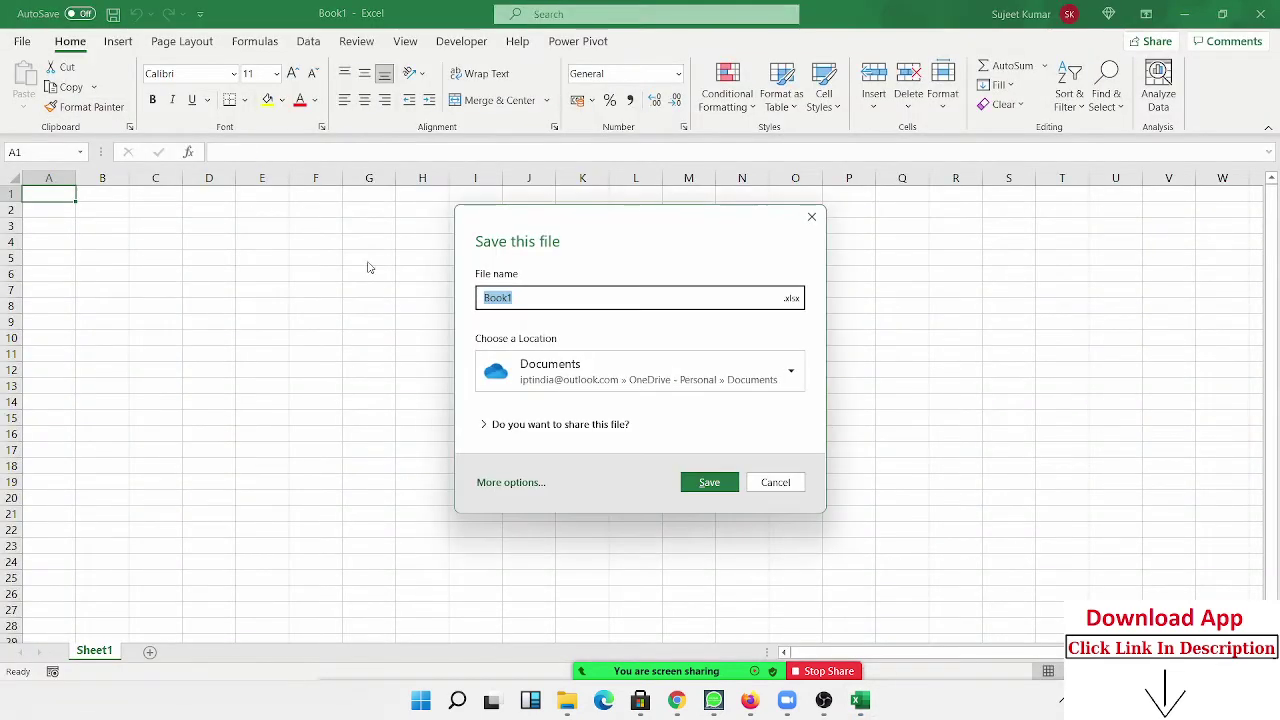
{"action": "left_click", "coordinate": [521, 355]}
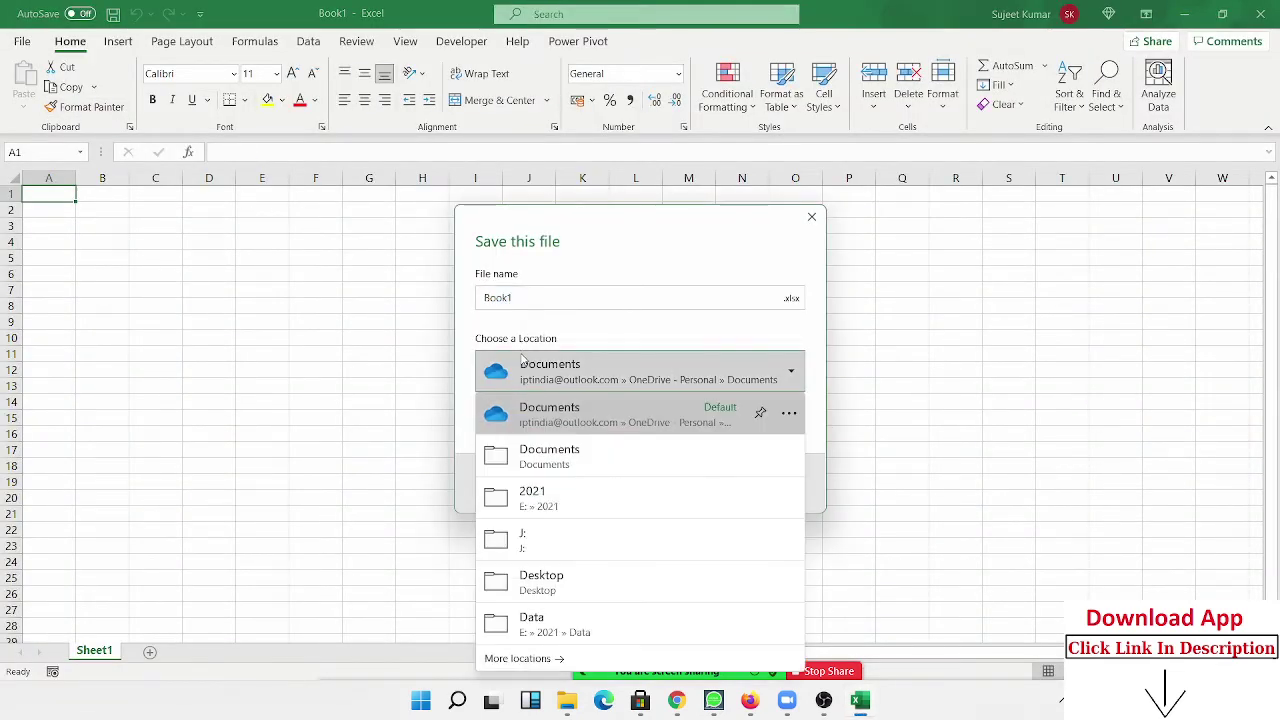
{"action": "left_click", "coordinate": [540, 492]}
{"action": "left_click", "coordinate": [511, 298]}
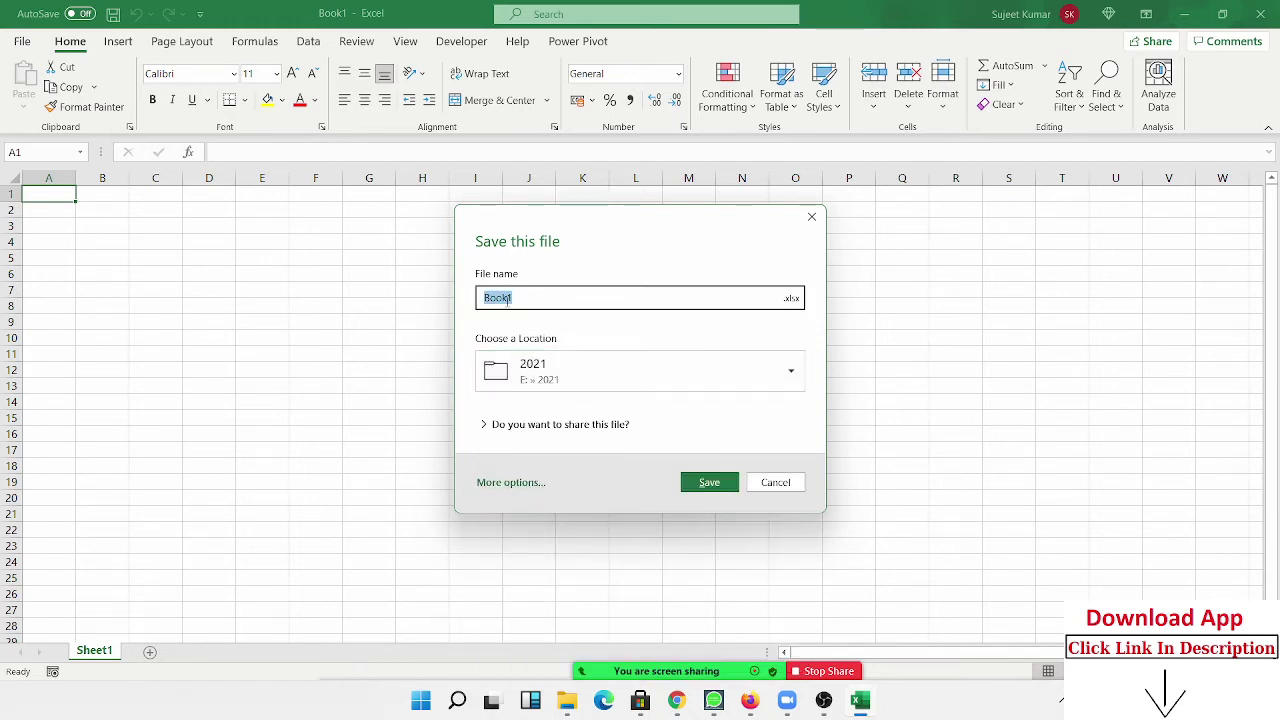
{"action": "type", "text": "Data"}
{"action": "left_click", "coordinate": [795, 300]}
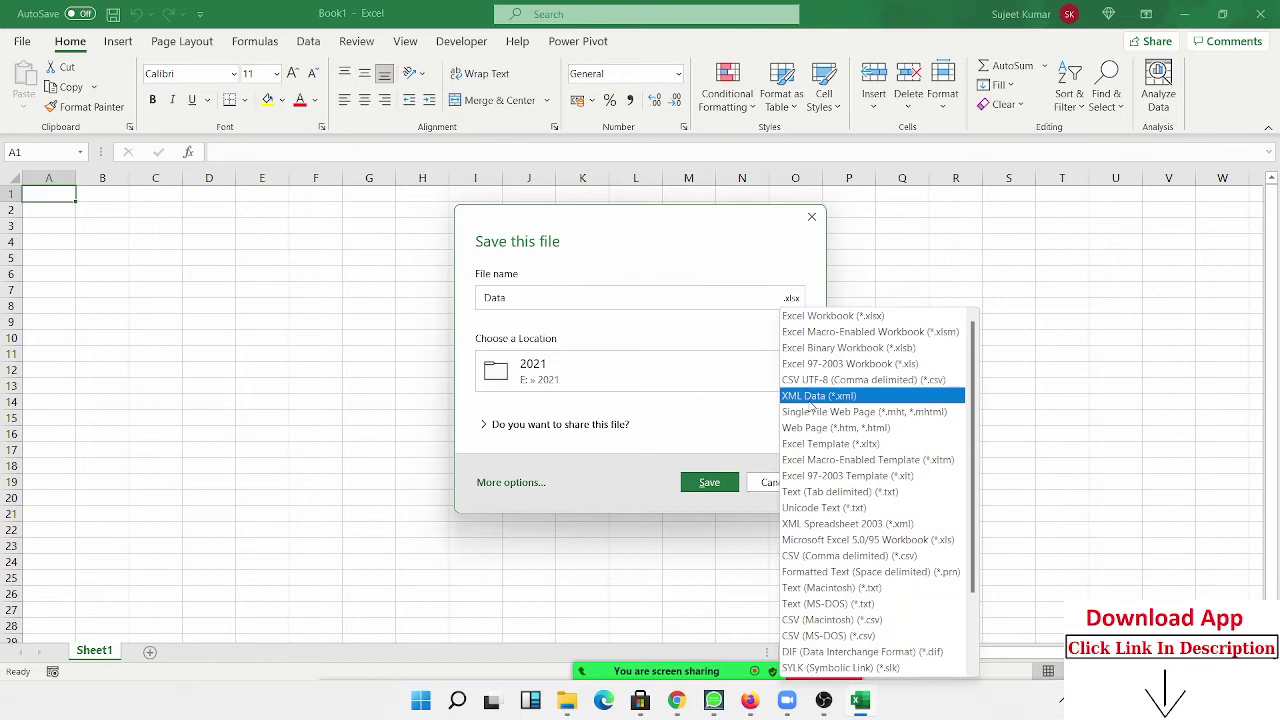
{"action": "left_click", "coordinate": [848, 333]}
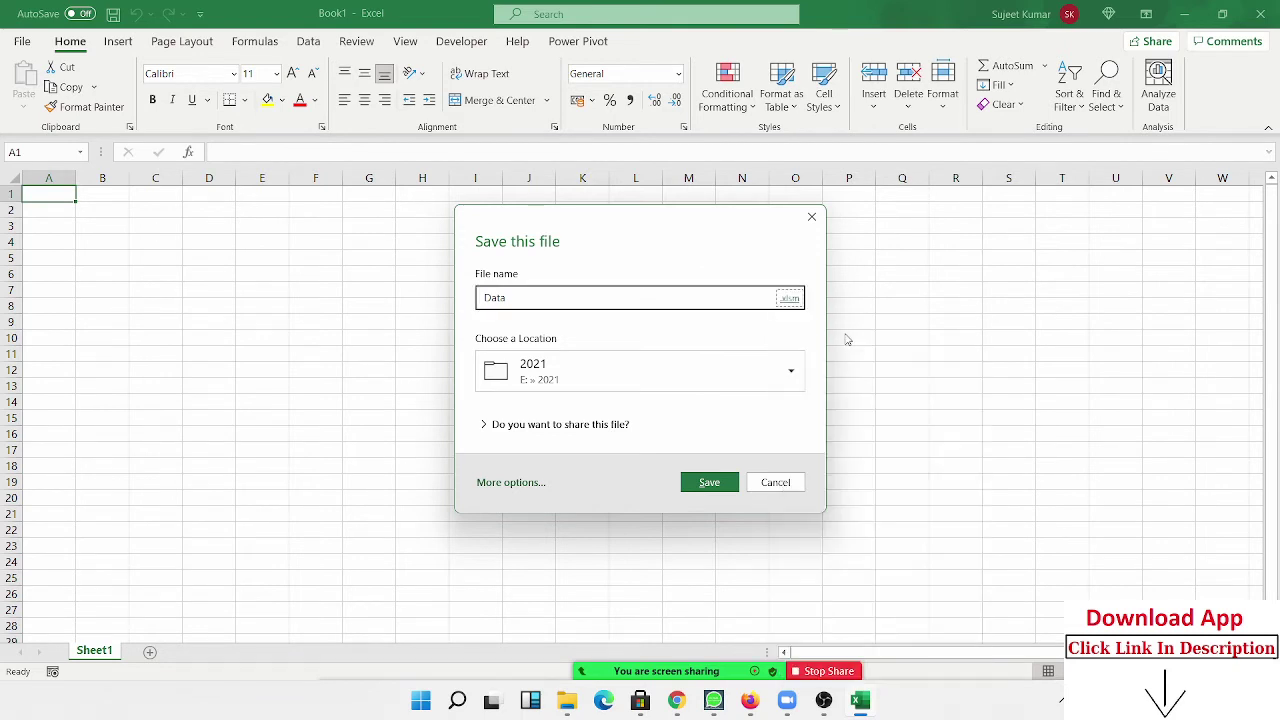
{"action": "left_click", "coordinate": [717, 487]}
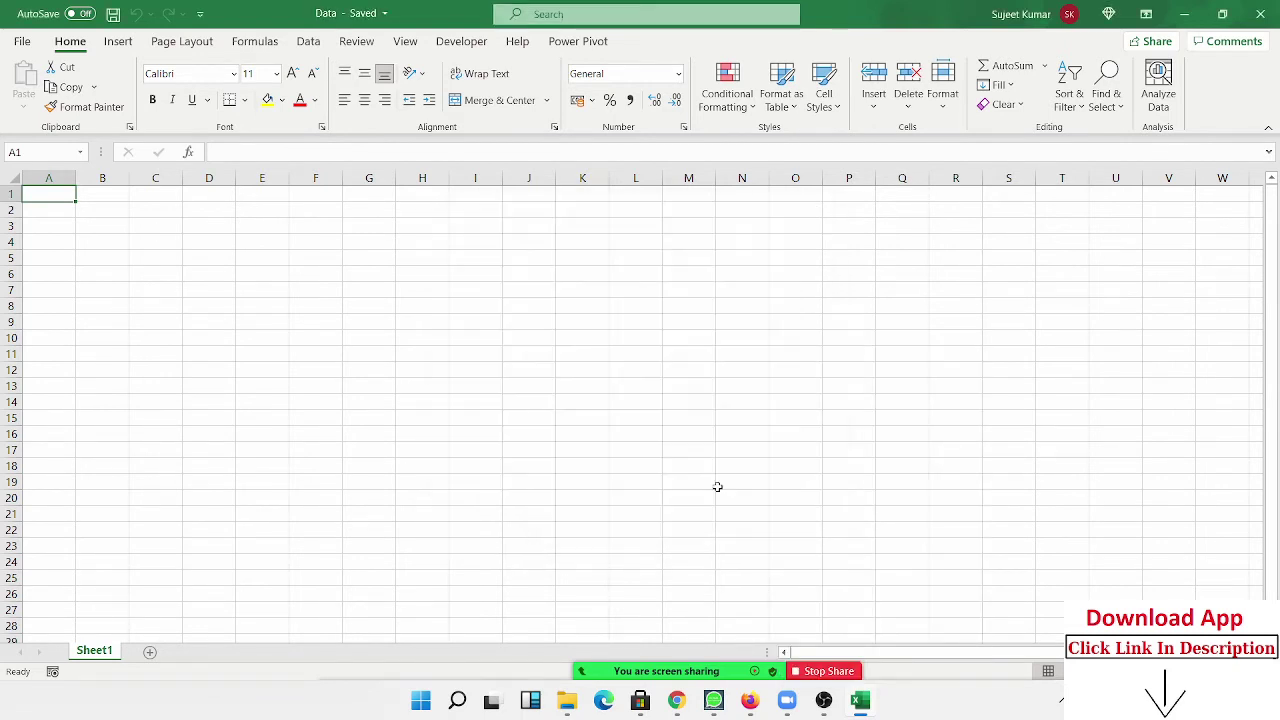
- Check the macro security settings, then open the Visual Basic editor maximized
{"action": "left_click", "coordinate": [462, 42]}
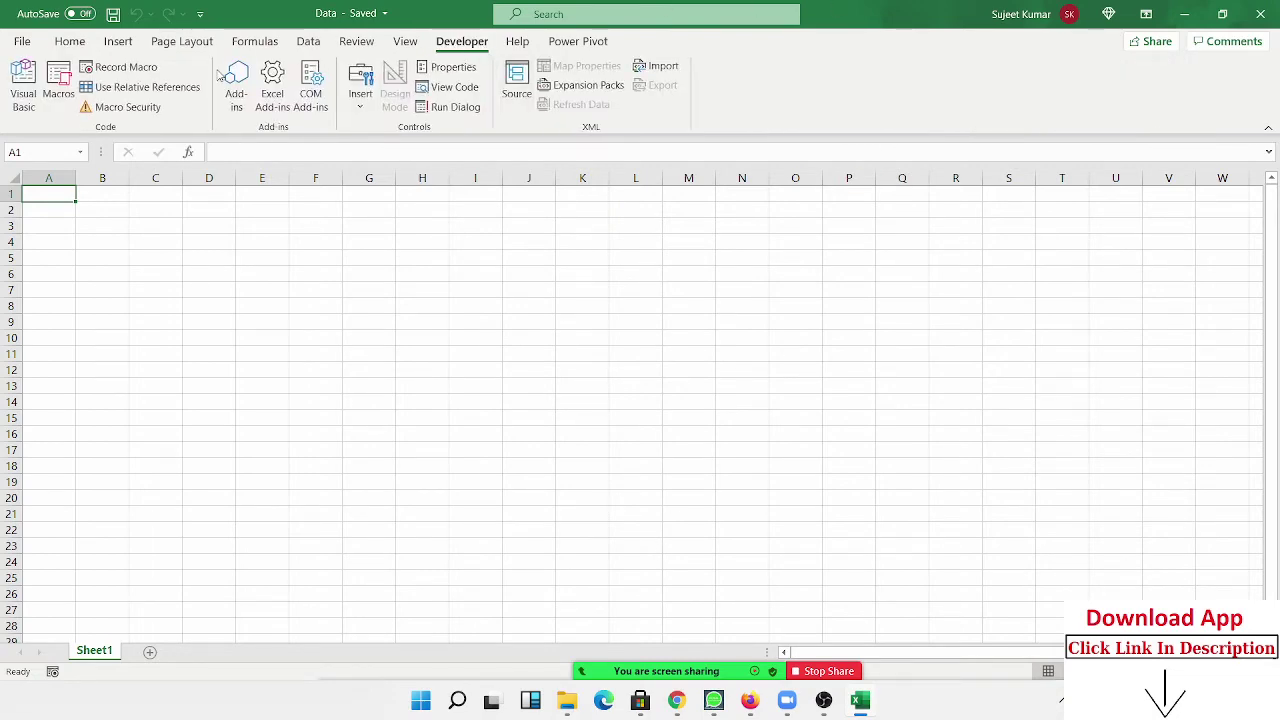
{"action": "left_click", "coordinate": [123, 107]}
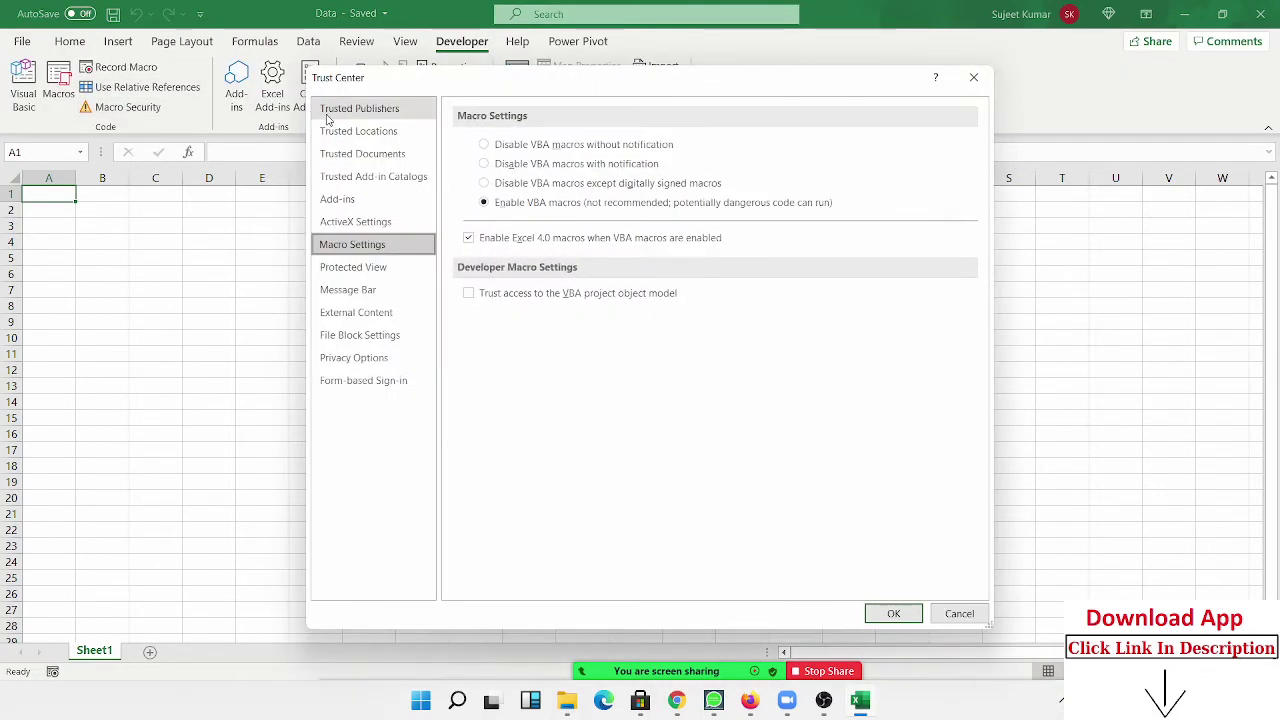
{"action": "key", "text": "Escape"}
{"action": "left_click", "coordinate": [23, 82]}
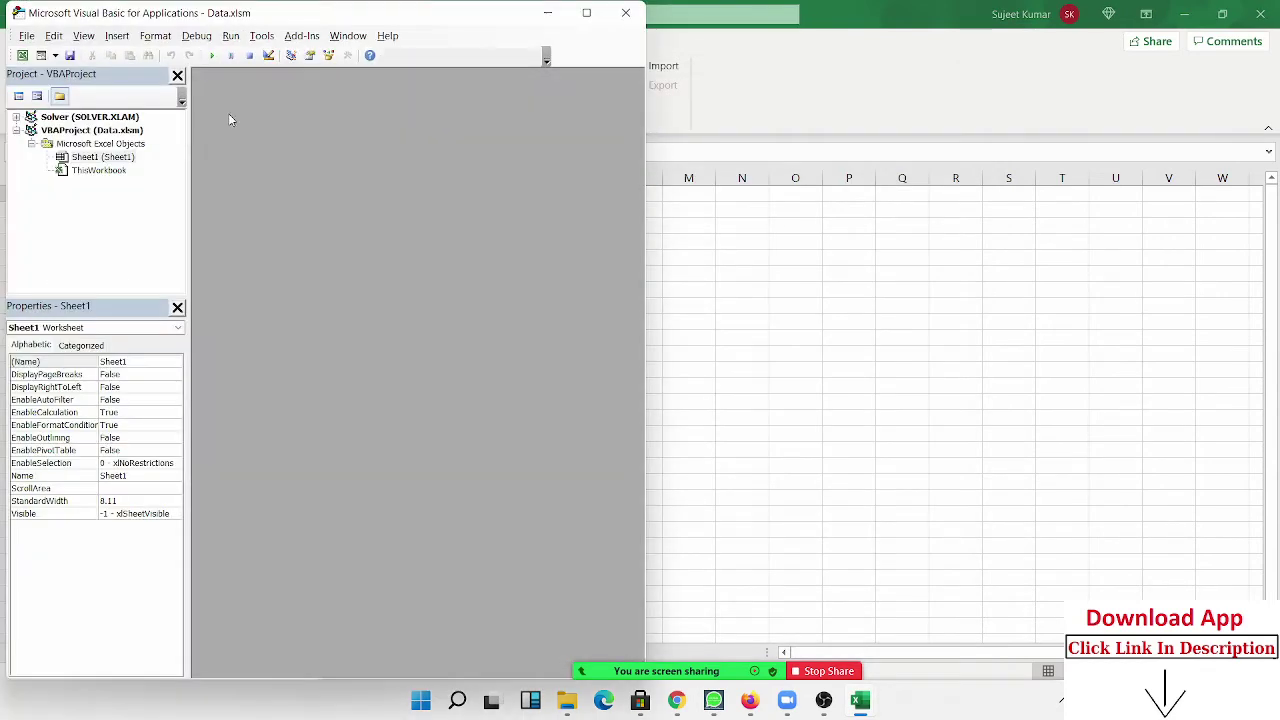
{"action": "left_click", "coordinate": [588, 13]}
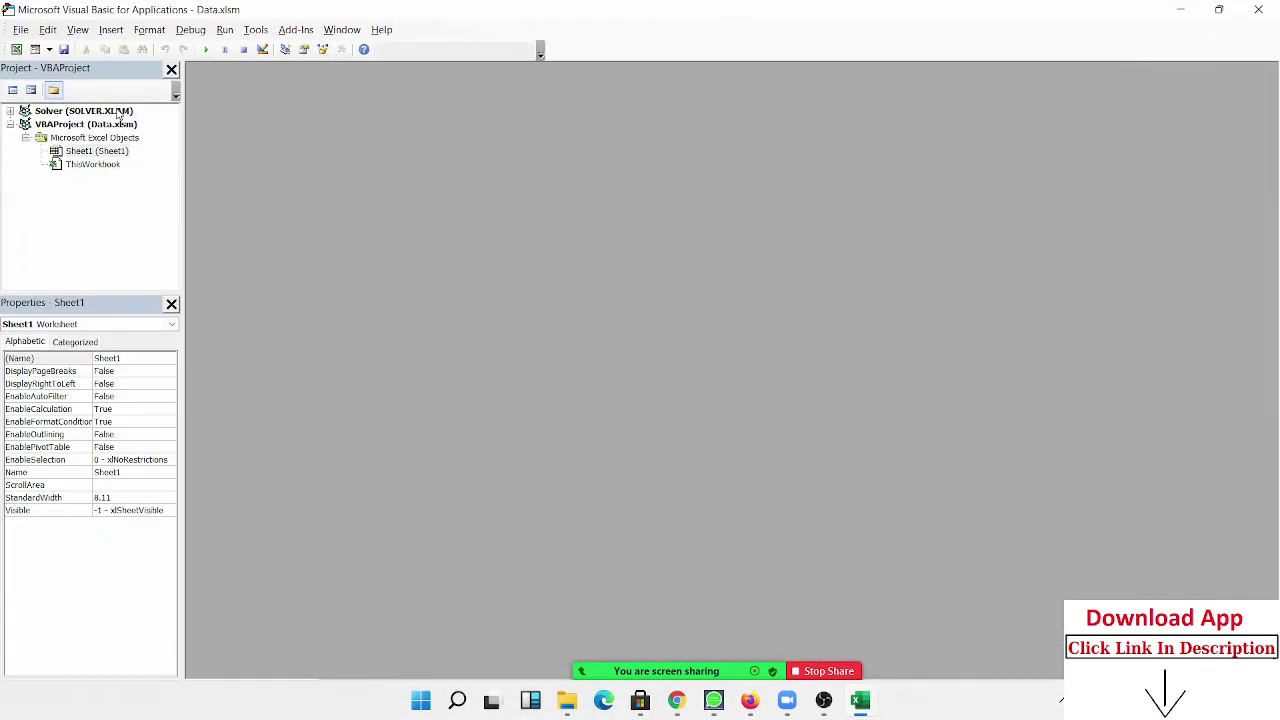
- In ThisWorkbook, generate Workbook_Open and Workbook_BeforeClose event stubs
{"action": "double_click", "coordinate": [99, 166]}
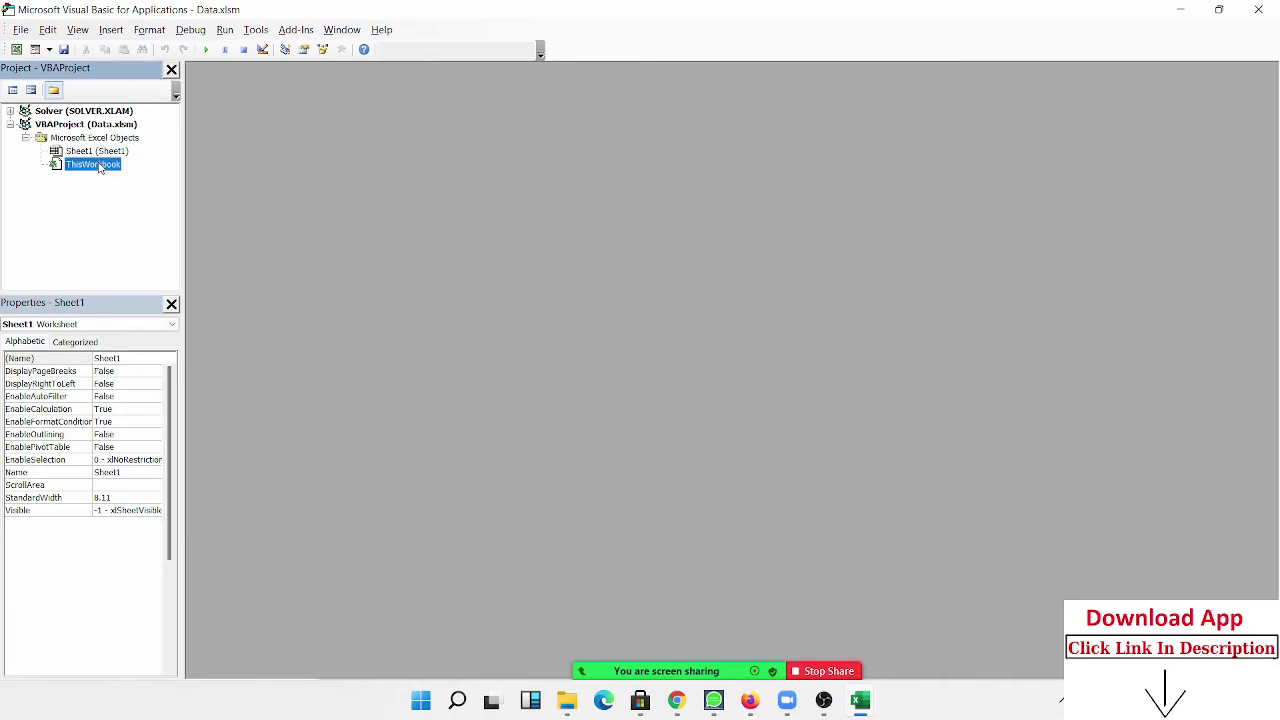
{"action": "left_click", "coordinate": [495, 71]}
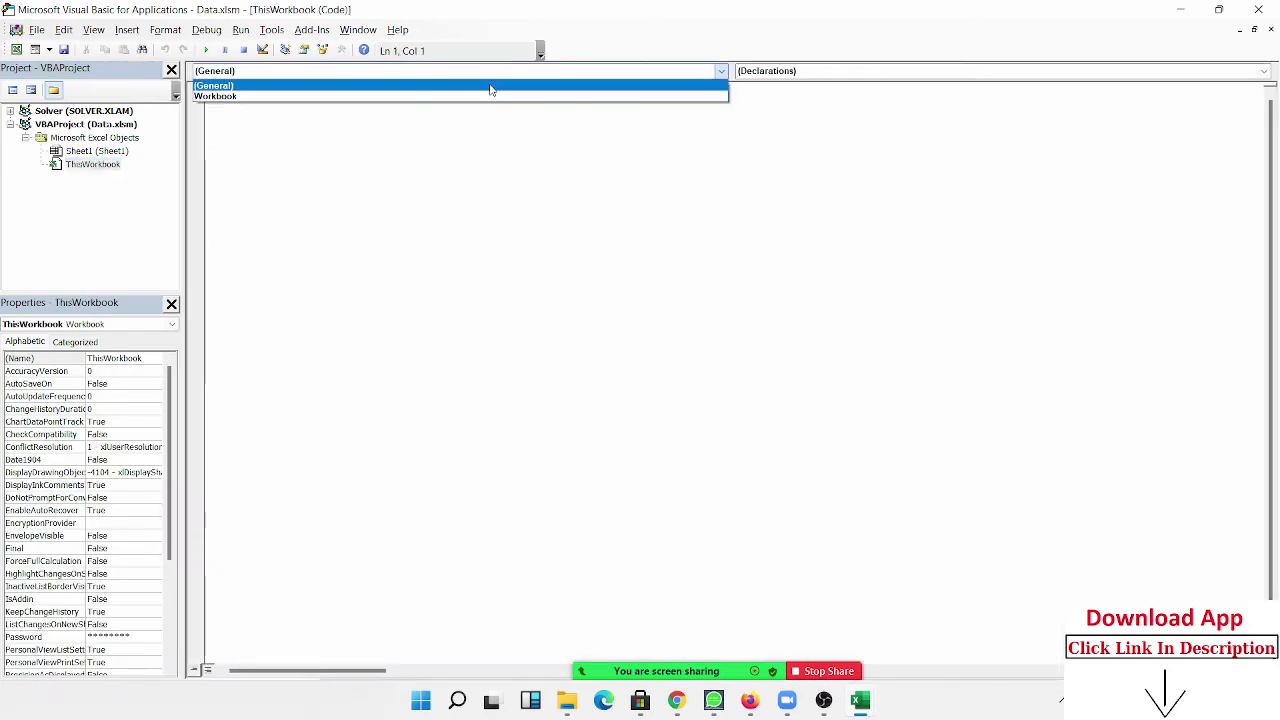
{"action": "left_click", "coordinate": [491, 97]}
{"action": "left_click", "coordinate": [770, 71]}
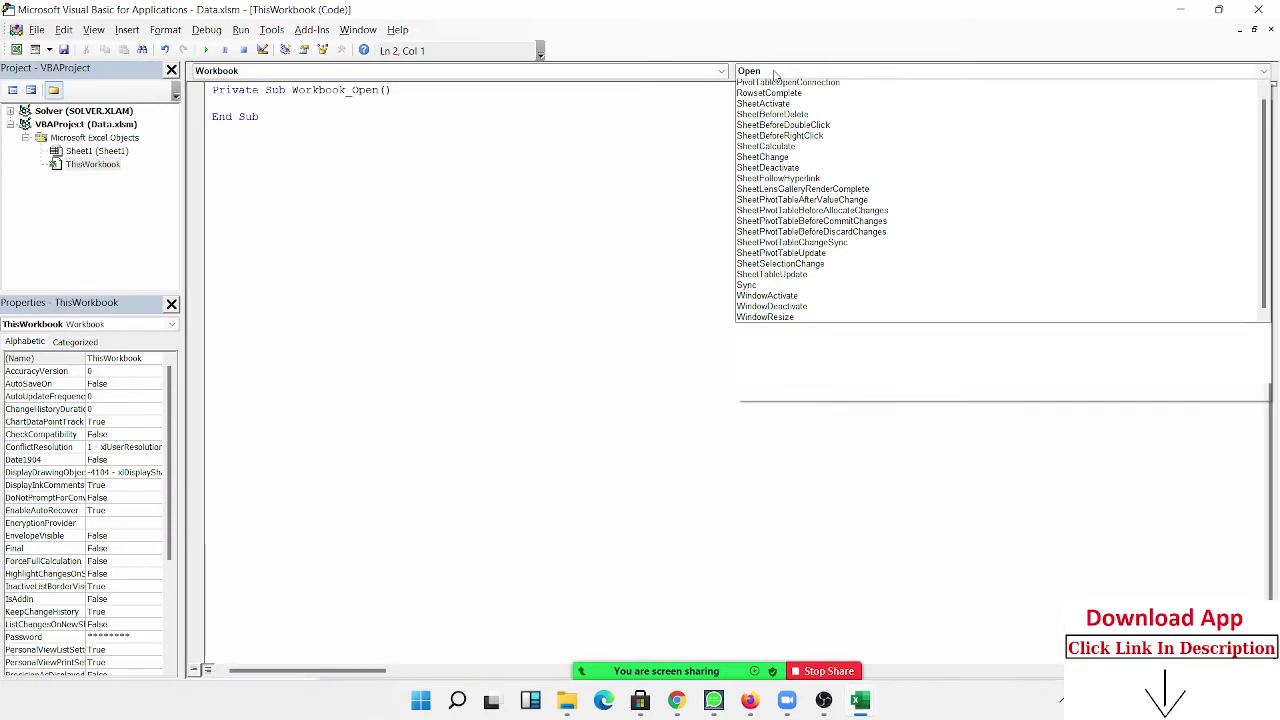
{"action": "scroll", "coordinate": [825, 158], "scroll_direction": "up", "scroll_amount": 5}
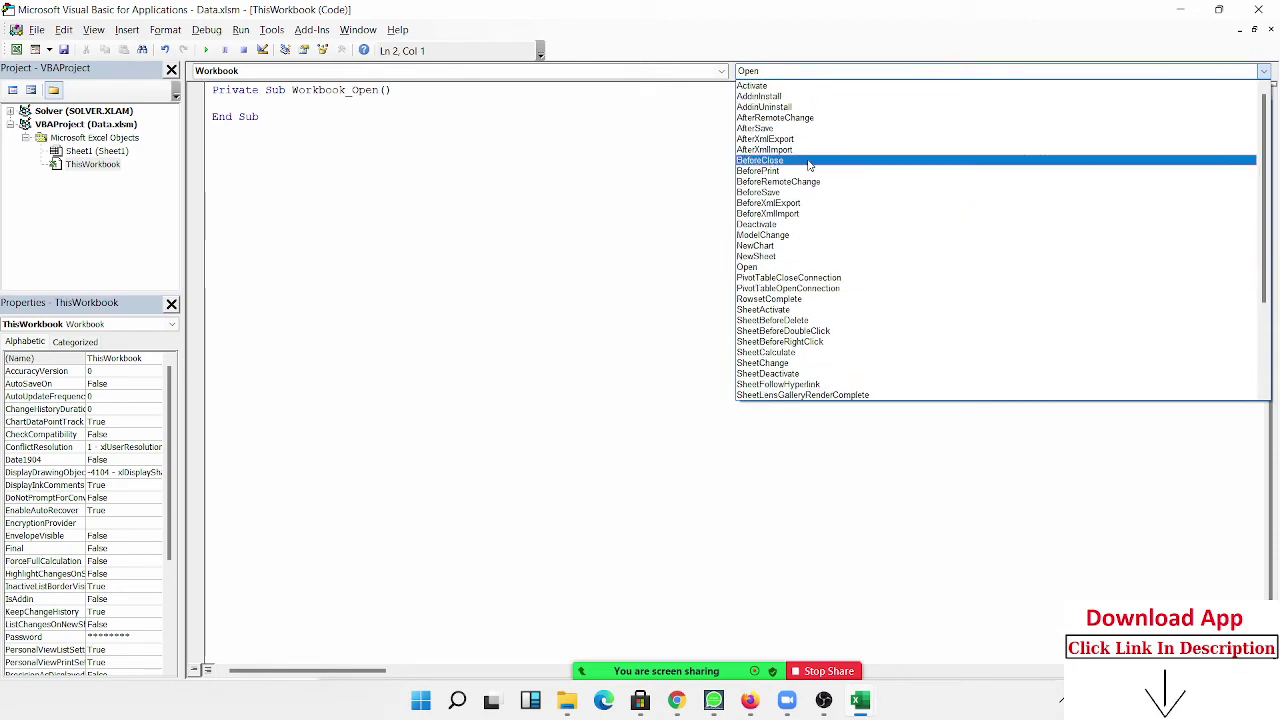
{"action": "left_click", "coordinate": [810, 161]}
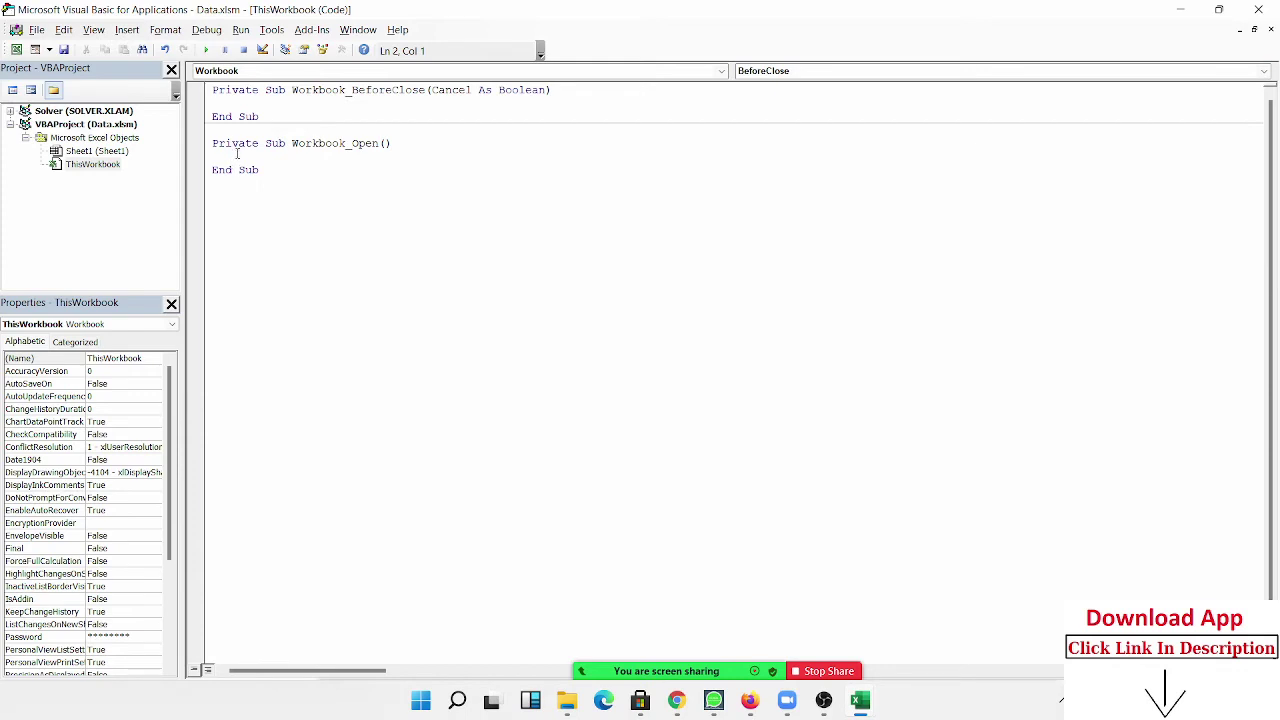
{"action": "key", "text": "Return"}
- Delete the unwanted Workbook_BeforeClose stub, keeping only the empty Workbook_Open
{"action": "left_click", "coordinate": [237, 152]}
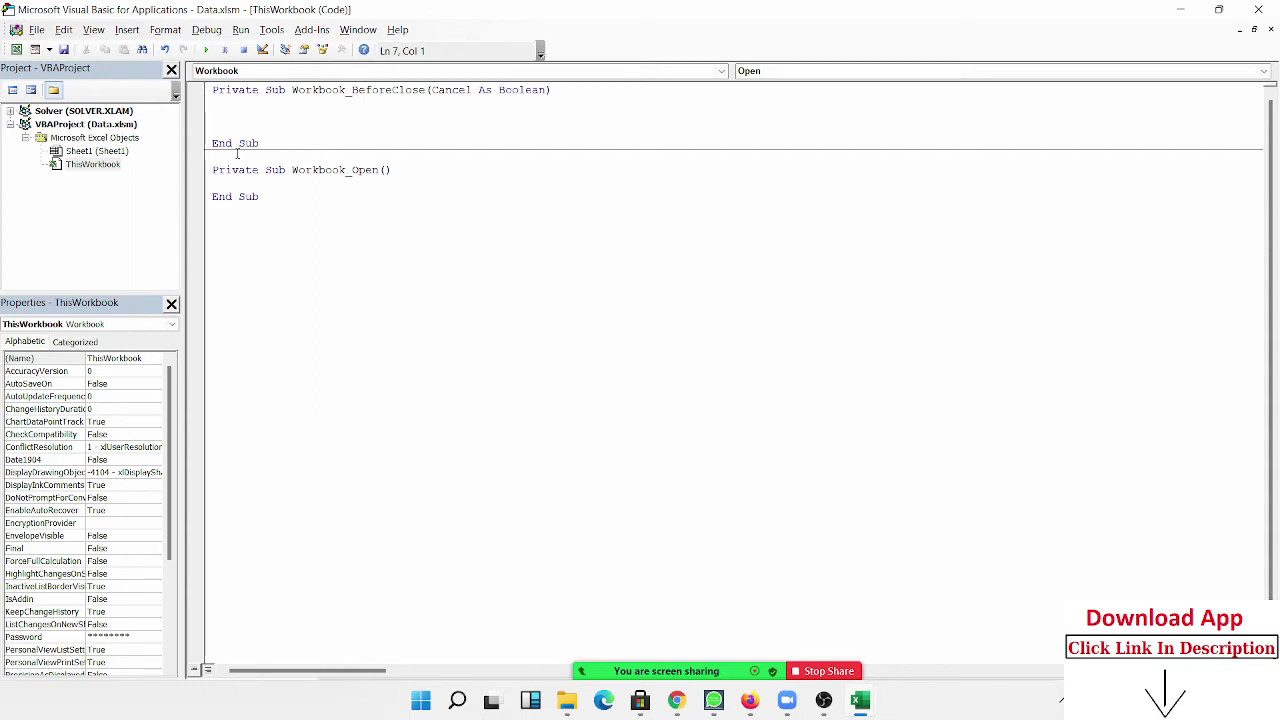
{"action": "key", "text": "Up"}
{"action": "key", "text": "Up"}
{"action": "key", "text": "Down"}
{"action": "key", "text": "Up"}
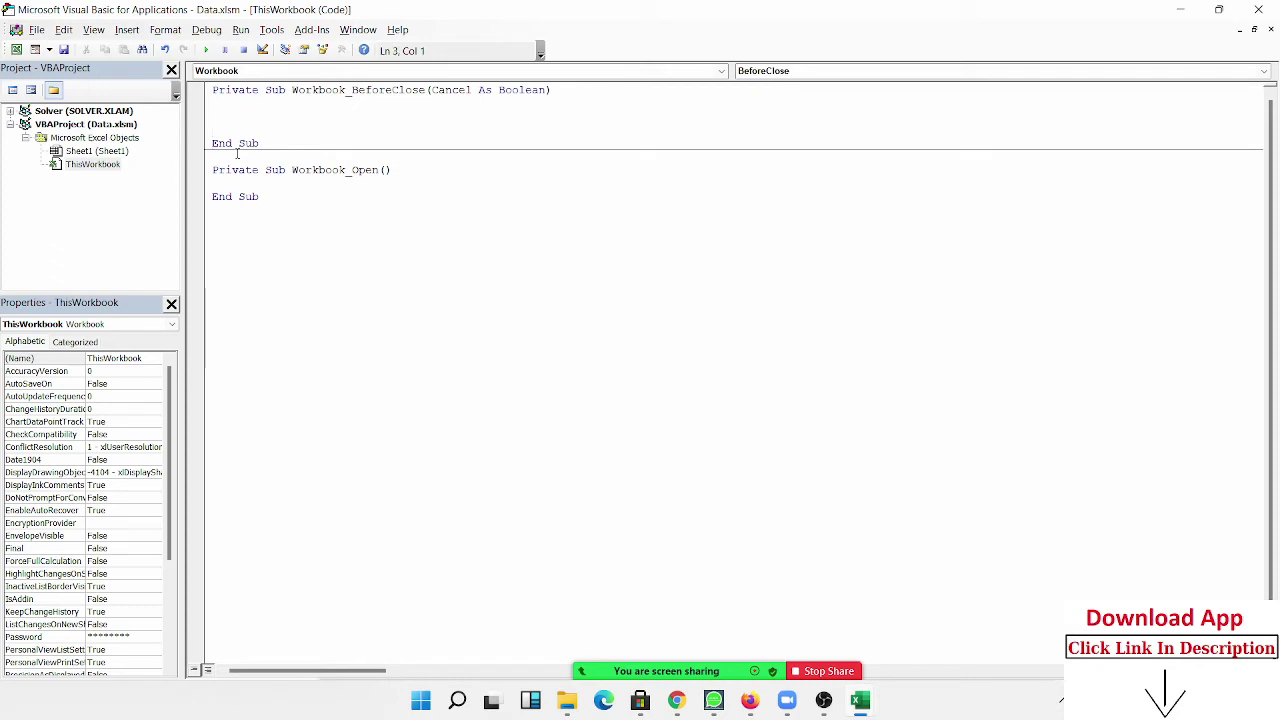
{"action": "key", "text": "Down"}
{"action": "key", "text": "Up"}
{"action": "key", "text": "Down"}
{"action": "key", "text": "Down"}
{"action": "key", "text": "Up"}
{"action": "left_click_drag", "start_coordinate": [281, 147], "coordinate": [212, 90]}
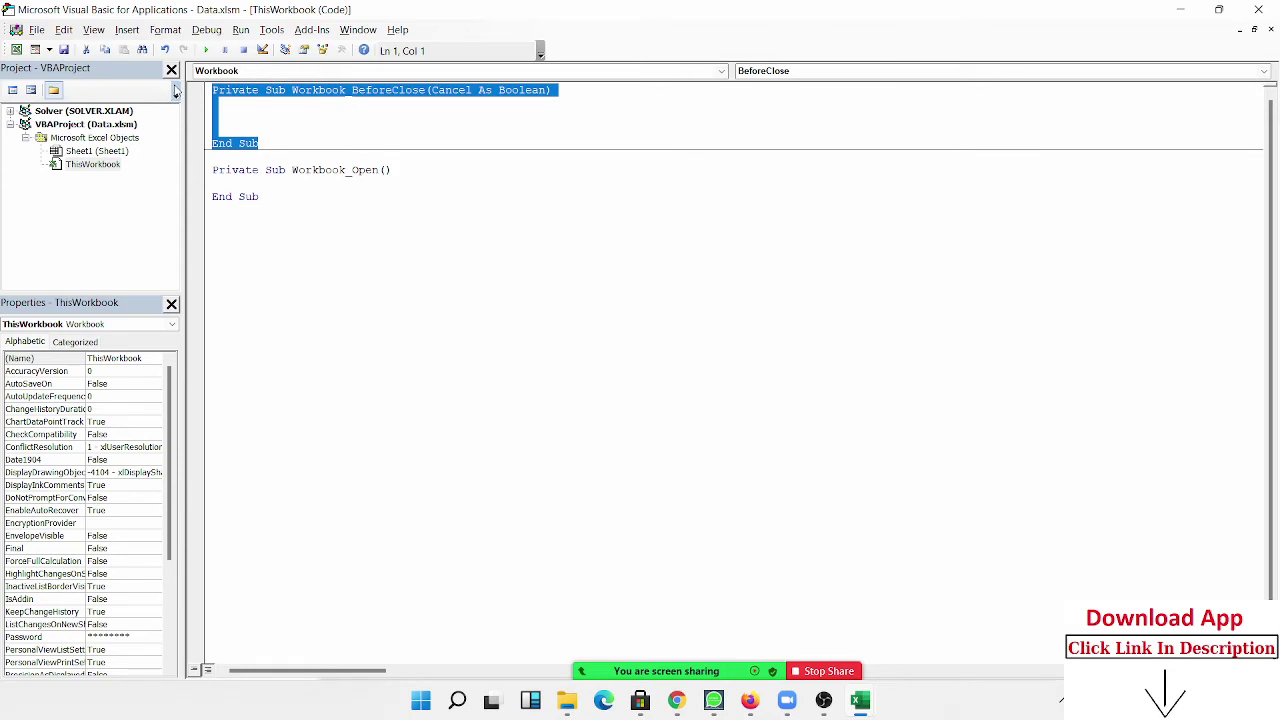
{"action": "key", "text": "Delete"}
- Declare 'Dim r As Long' inside Workbook_Open
{"action": "key", "text": "Down"}
{"action": "key", "text": "Down"}
{"action": "key", "text": "Down"}
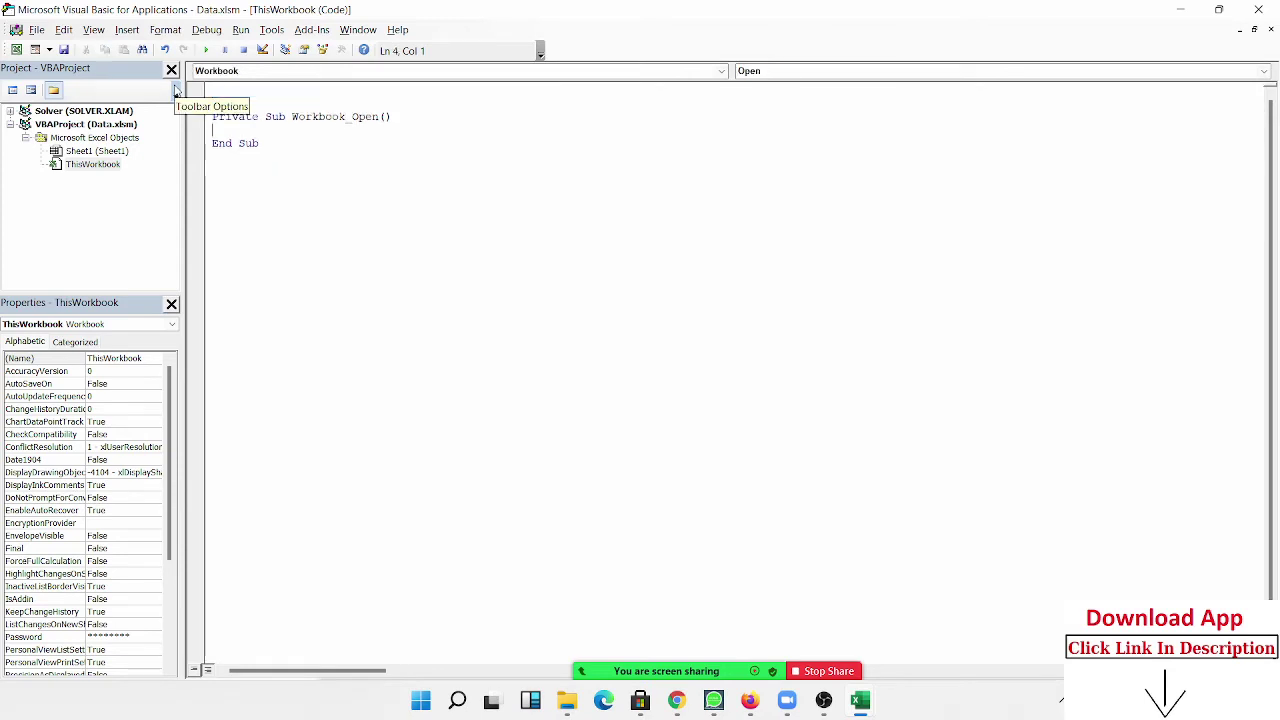
{"action": "key", "text": "Return"}
{"action": "key", "text": "Return"}
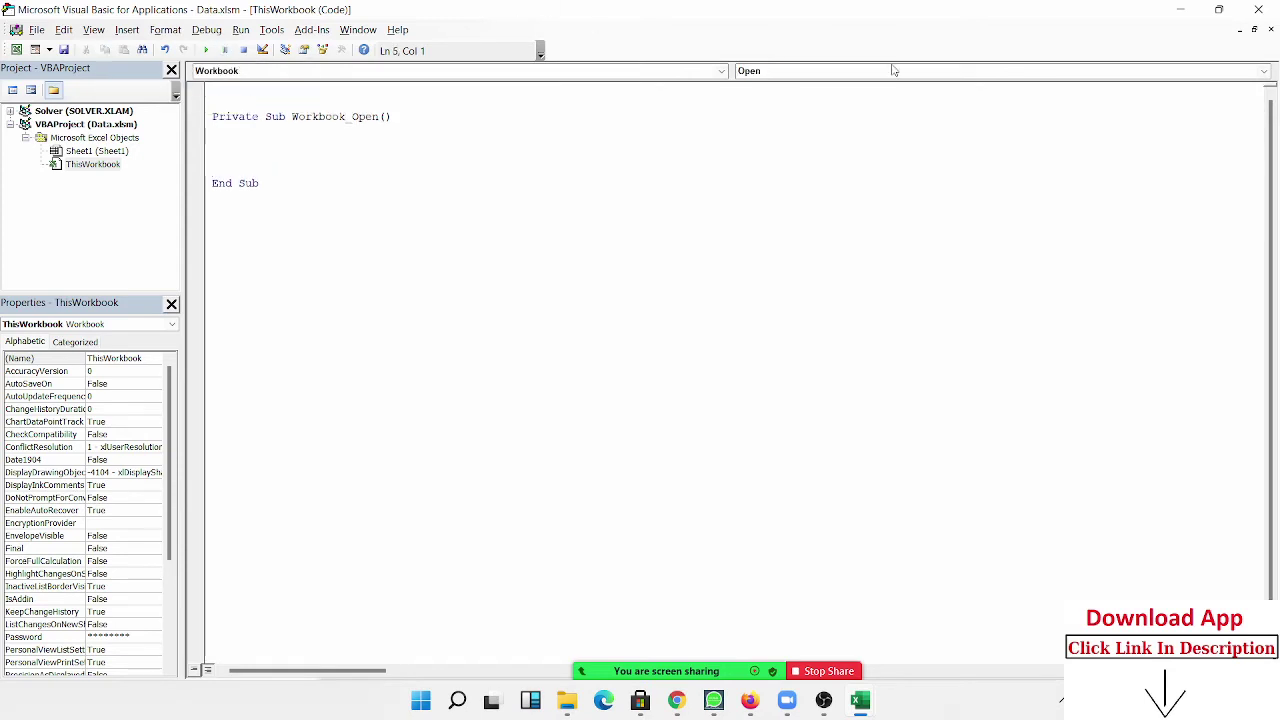
{"action": "type", "text": "dim r "}
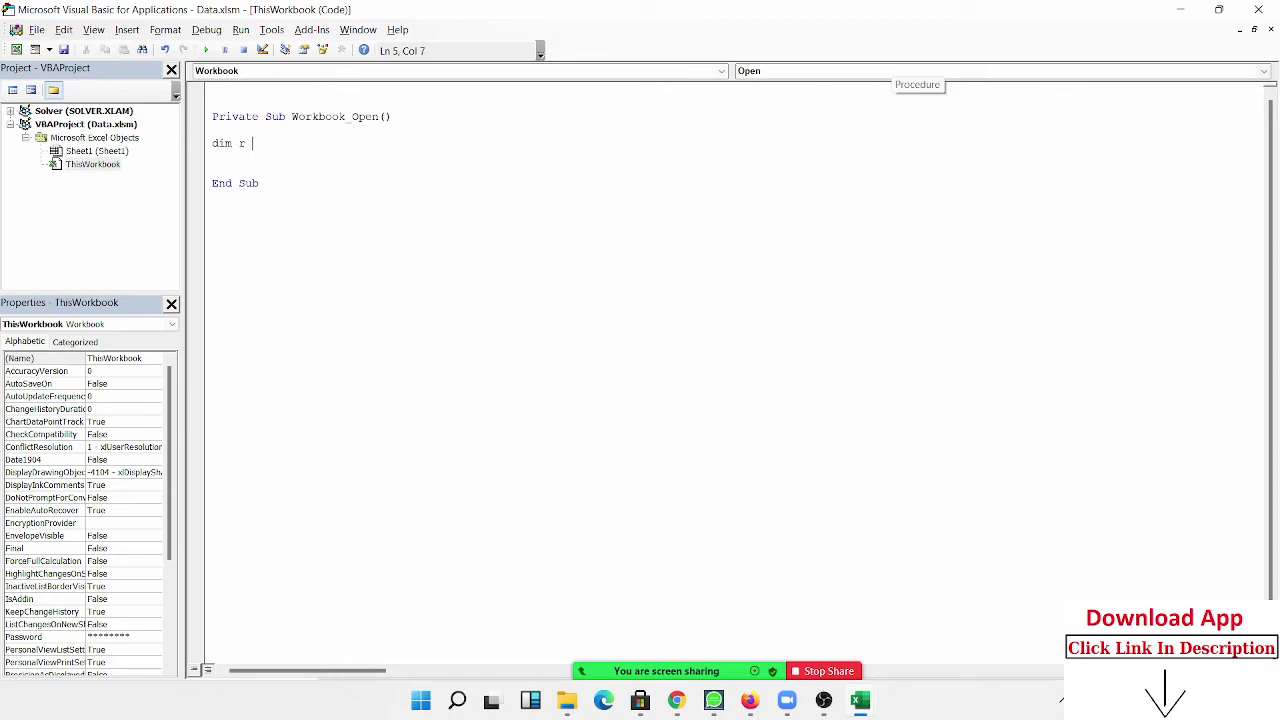
{"action": "type", "text": "as long"}
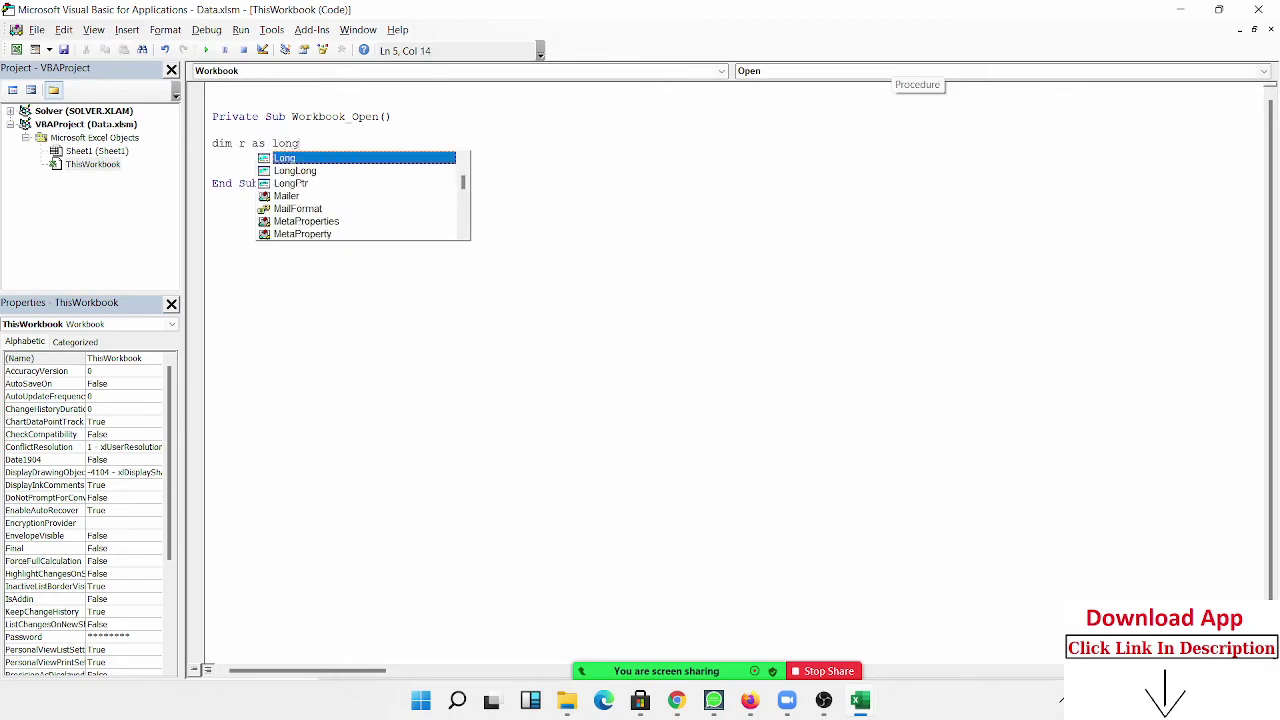
{"action": "key", "text": "Return"}
{"action": "key", "text": "Return"}
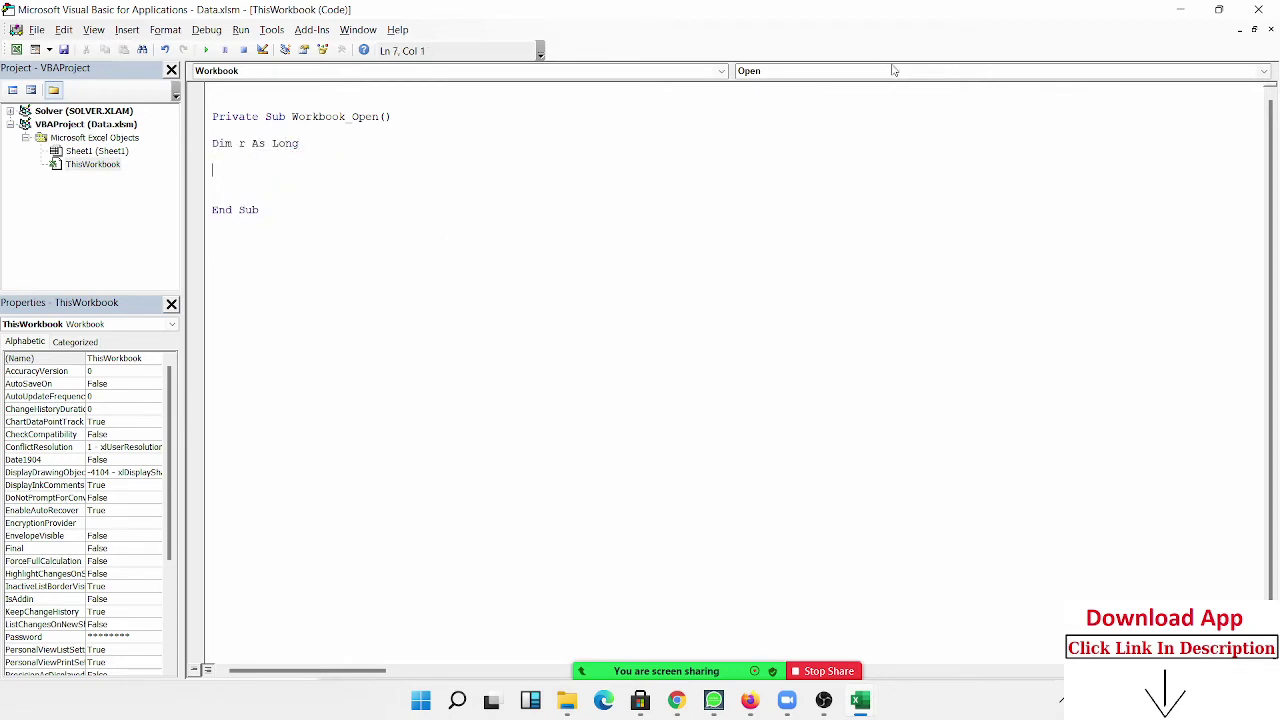
- Set r = Application.WorksheetFunction.RandBetween(1111, 9999)
{"action": "type", "text": "r=appli"}
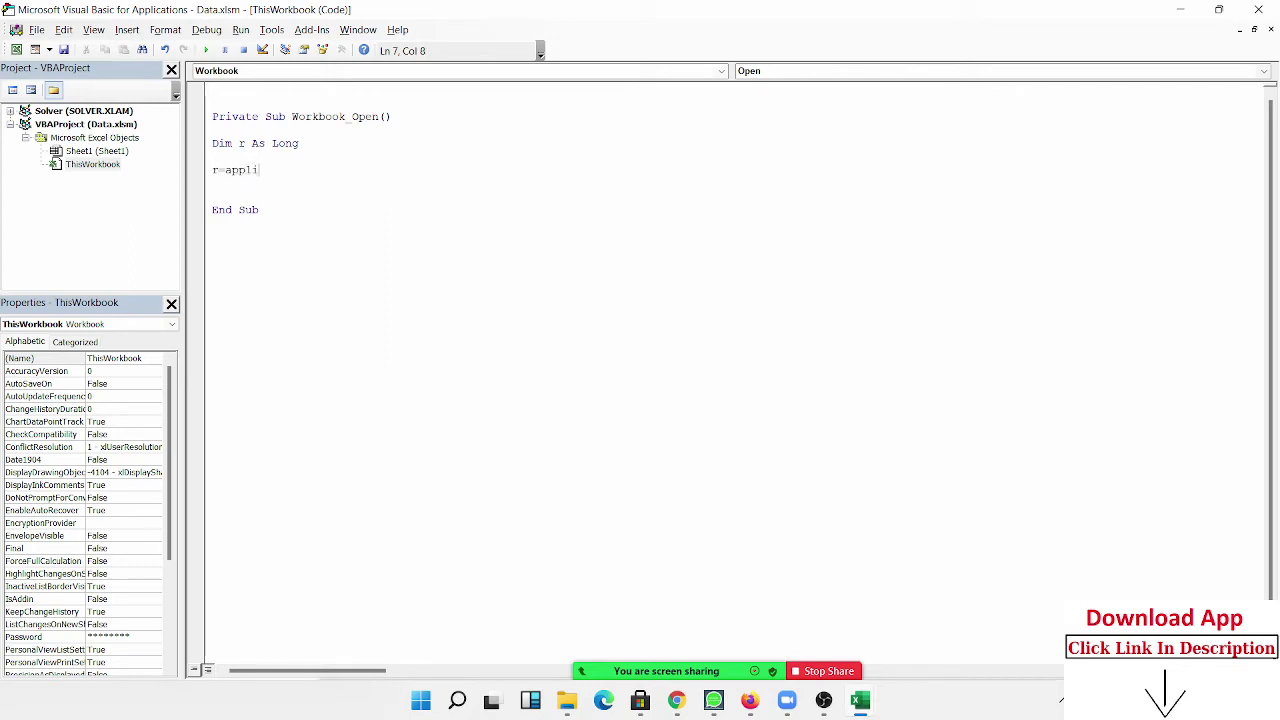
{"action": "type", "text": "cation."}
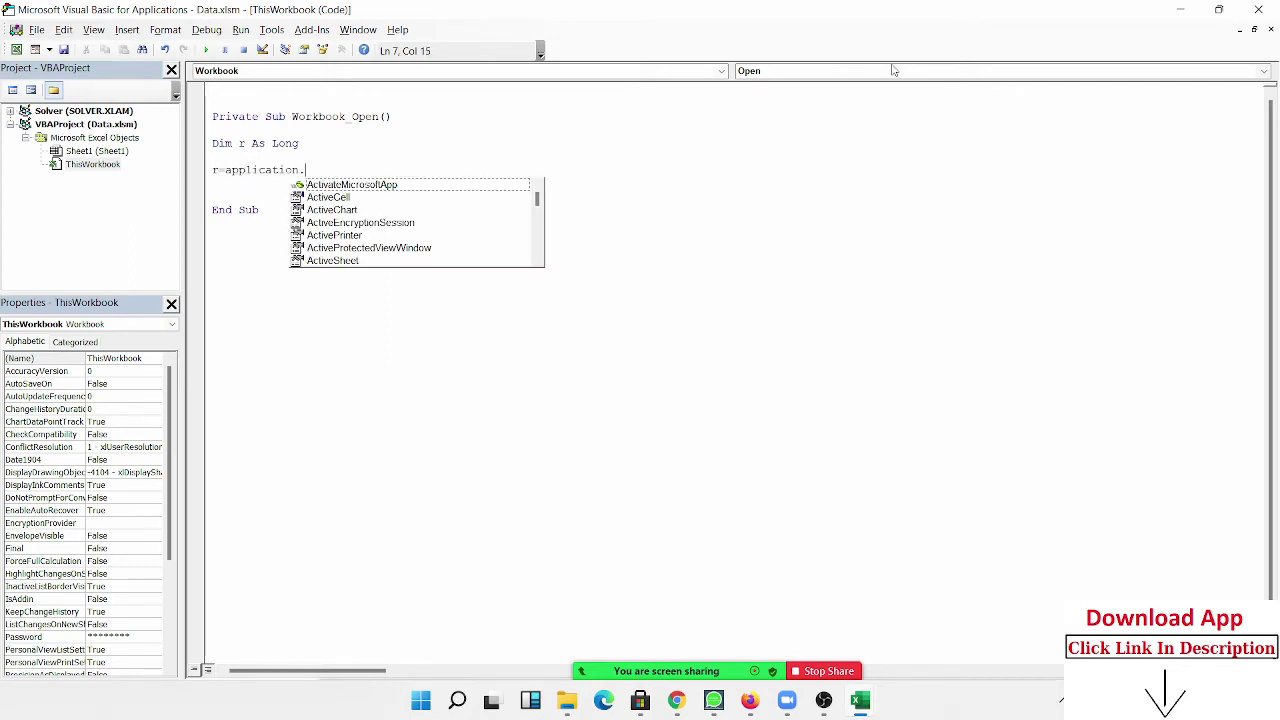
{"action": "type", "text": "wo"}
{"action": "key", "text": "Down"}
{"action": "key", "text": "Tab"}
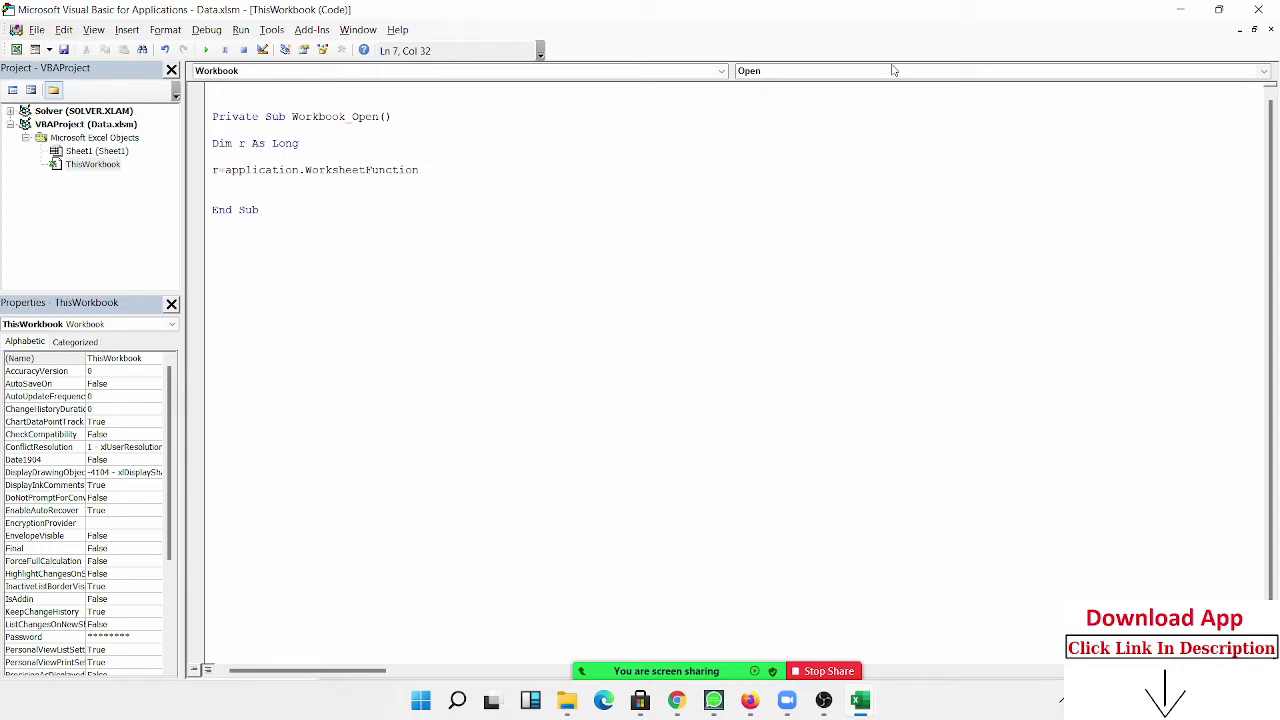
{"action": "type", "text": "."}
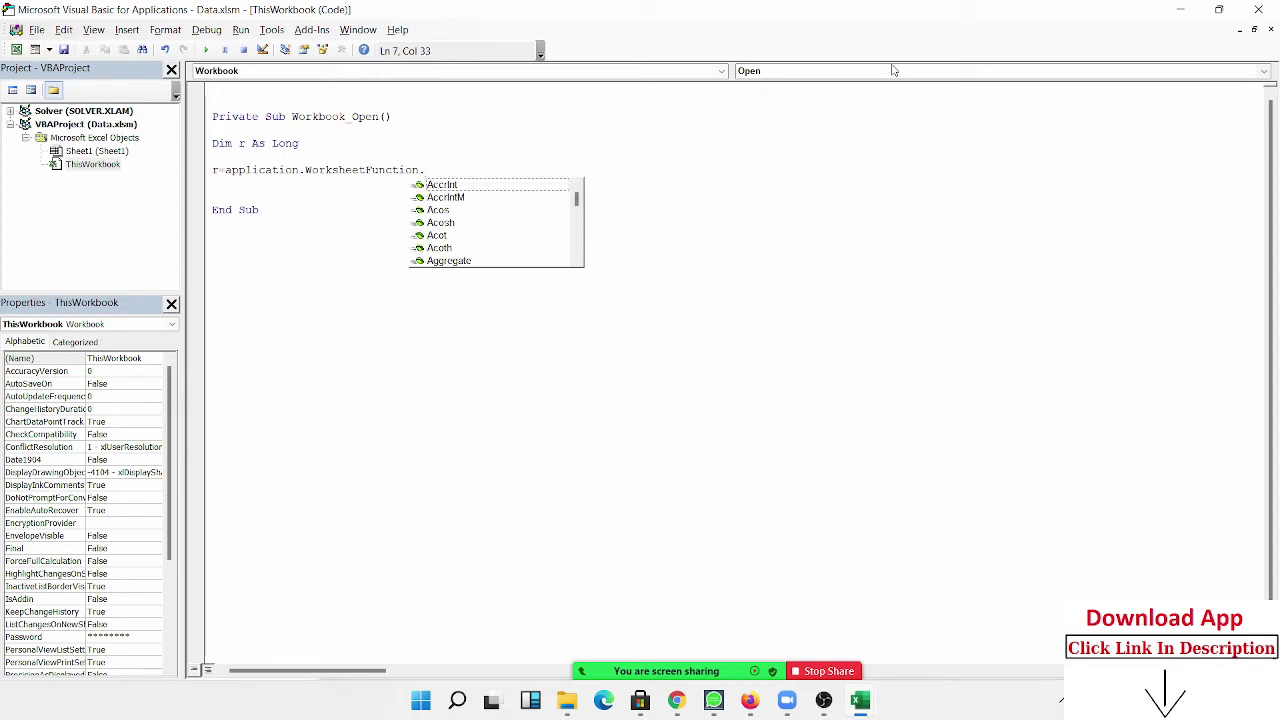
{"action": "type", "text": "ra"}
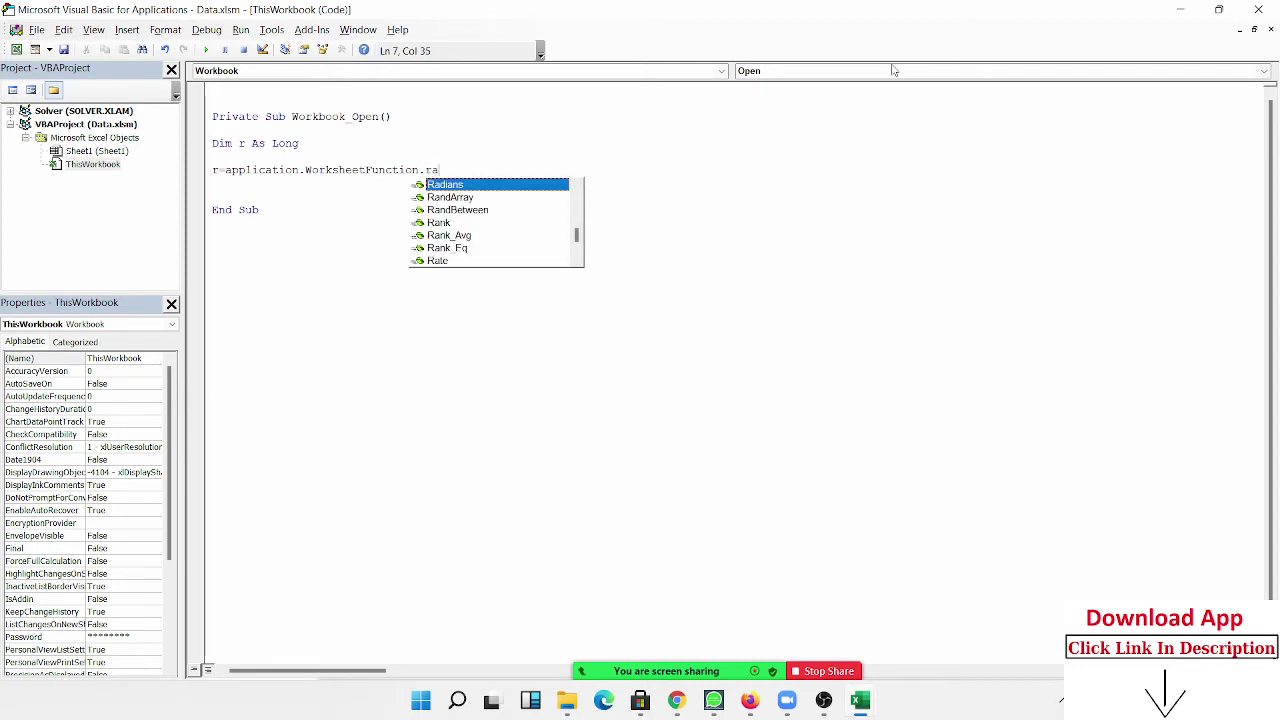
{"action": "key", "text": "Down"}
{"action": "key", "text": "Down"}
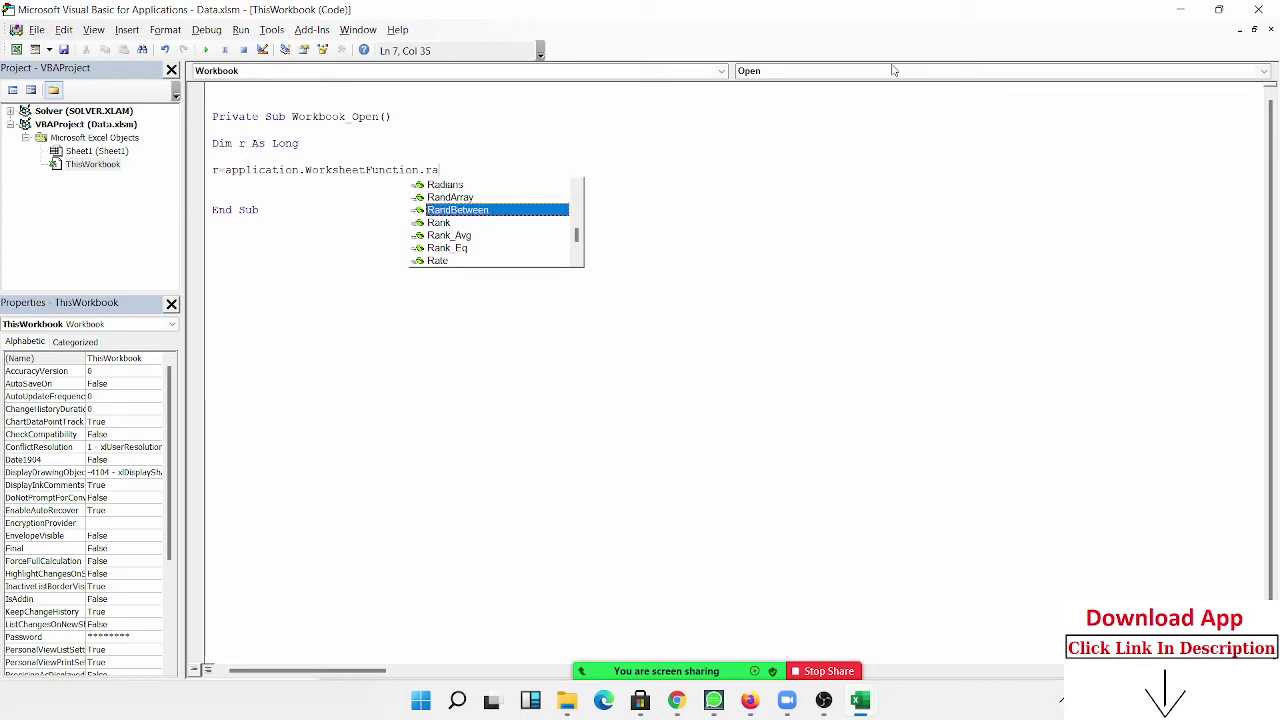
{"action": "key", "text": "Tab"}
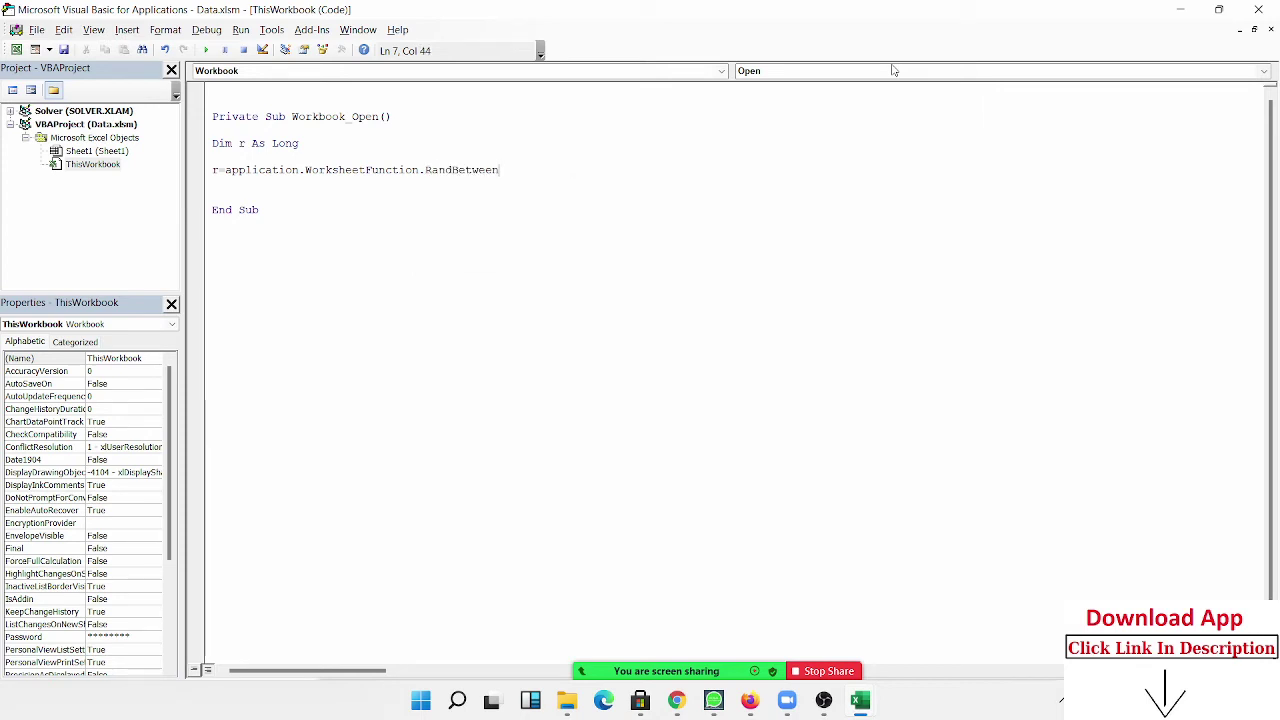
{"action": "type", "text": "(1111"}
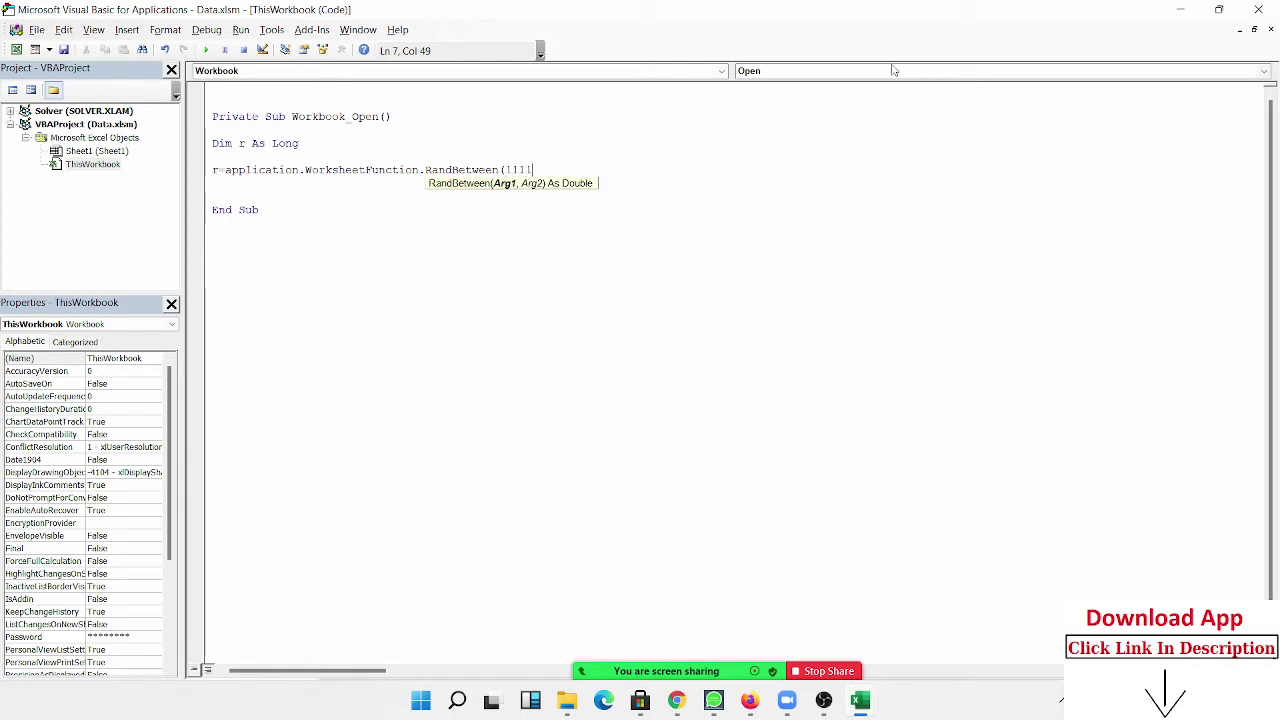
{"action": "type", "text": ",99"}
{"action": "type", "text": "99)"}
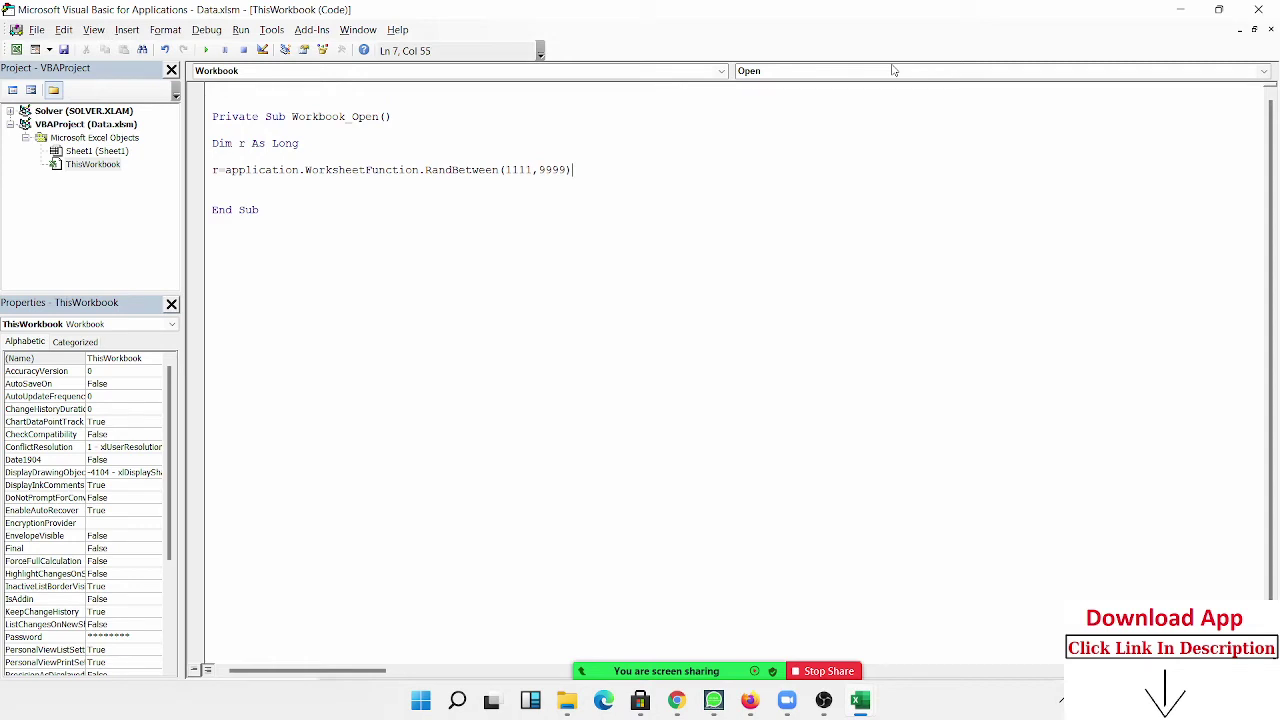
{"action": "key", "text": "Return"}
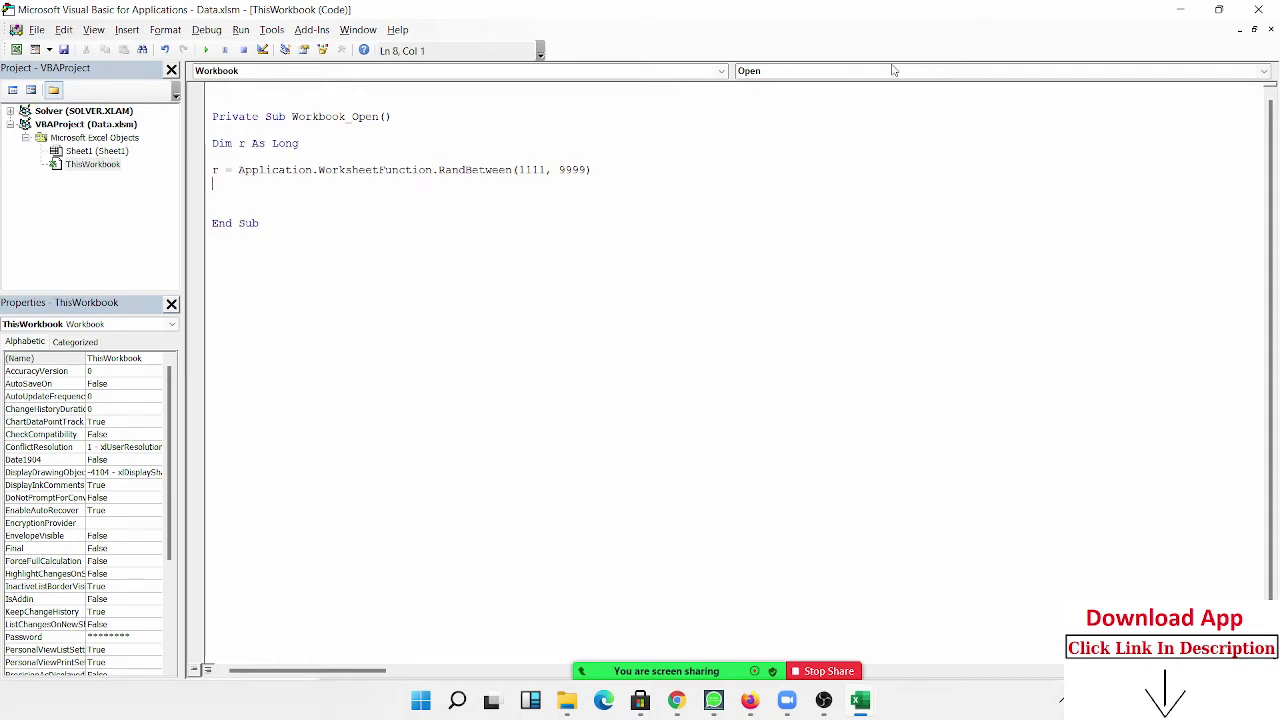
- Begin a Workbooks.Open line below the RandBetween statement
{"action": "key", "text": "Return"}
{"action": "key", "text": "Return"}
{"action": "type", "text": "w"}
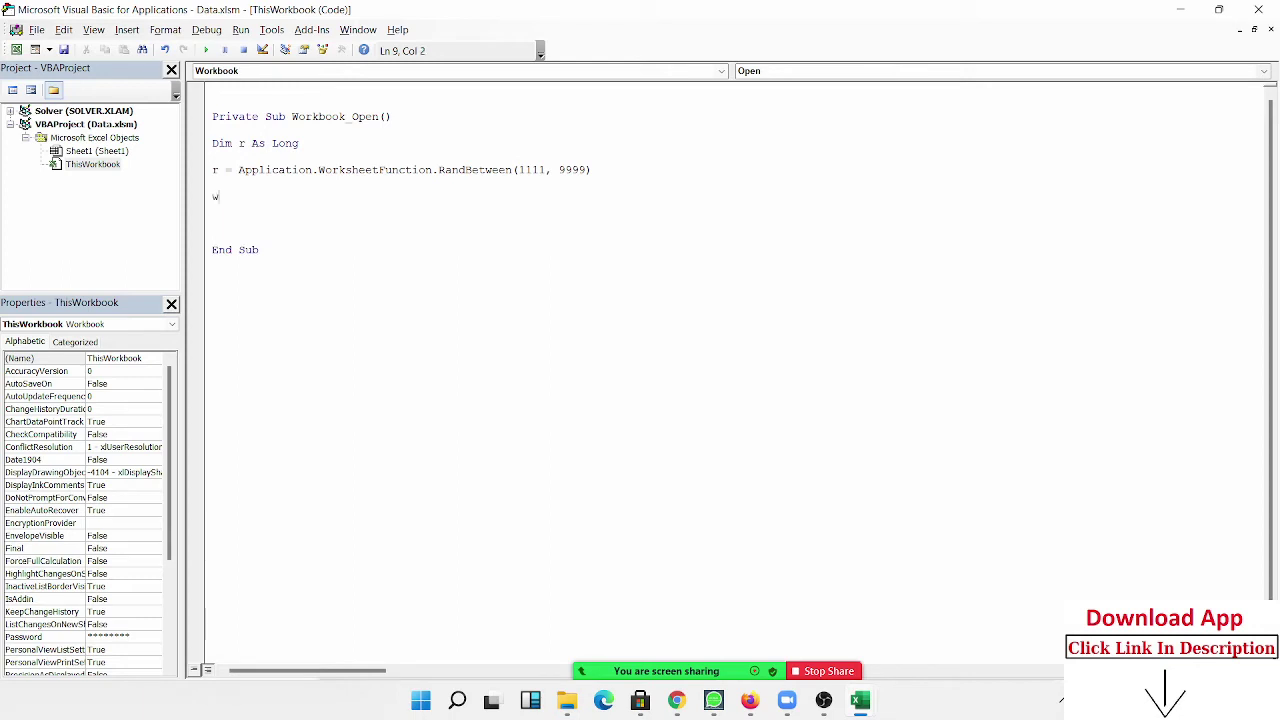
{"action": "type", "text": "orkb"}
{"action": "type", "text": "ook"}
{"action": "type", "text": "s."}
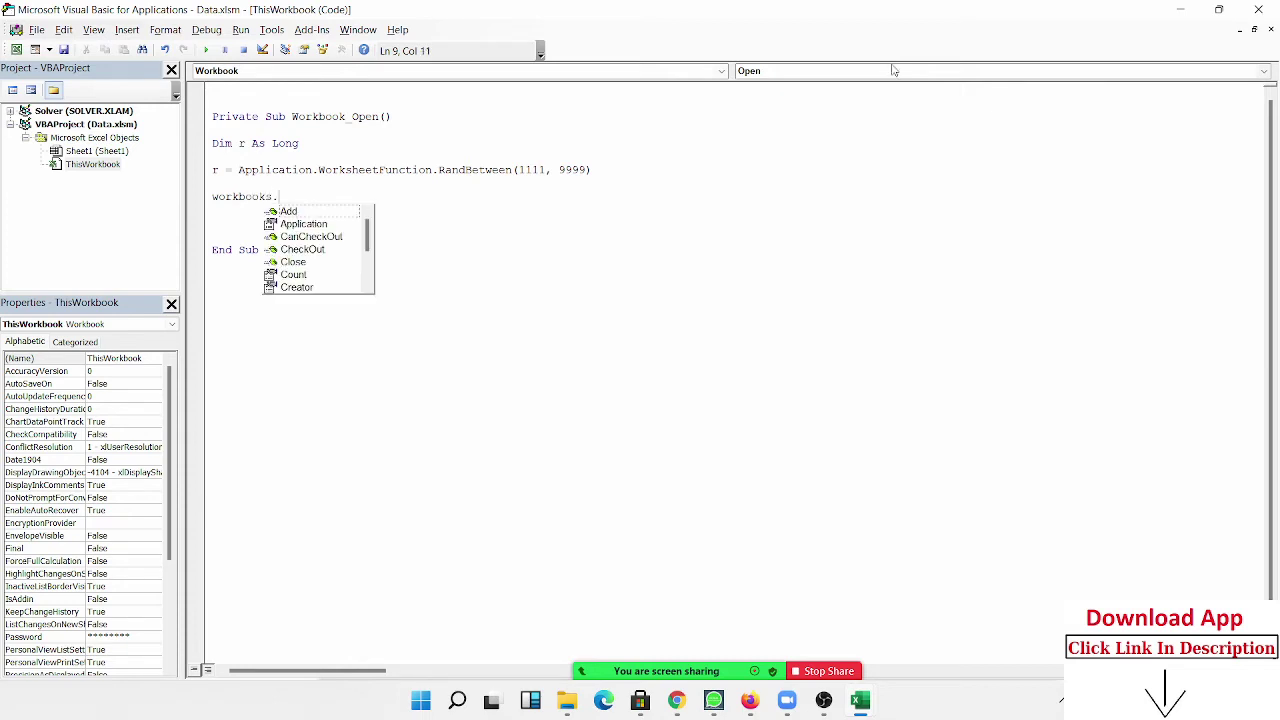
{"action": "type", "text": "op"}
{"action": "key", "text": "Tab"}
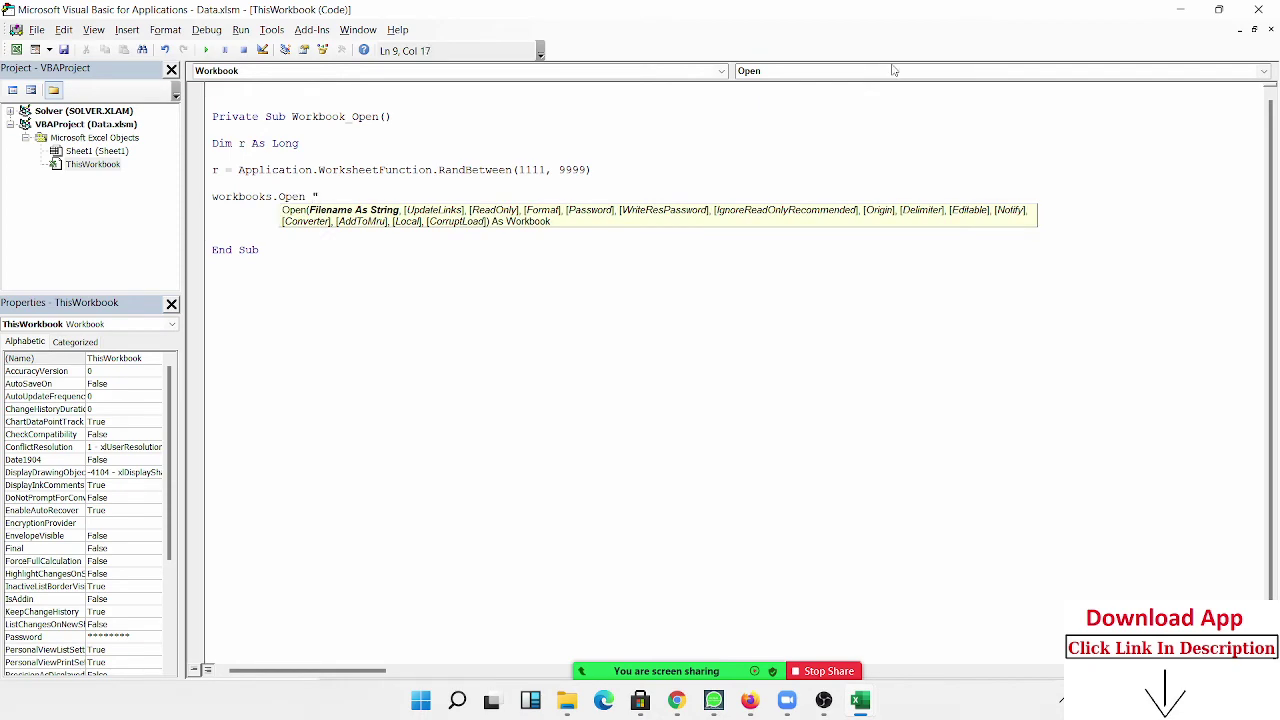
{"action": "key", "text": "alt+F11"}
{"action": "key", "text": "alt+Tab"}
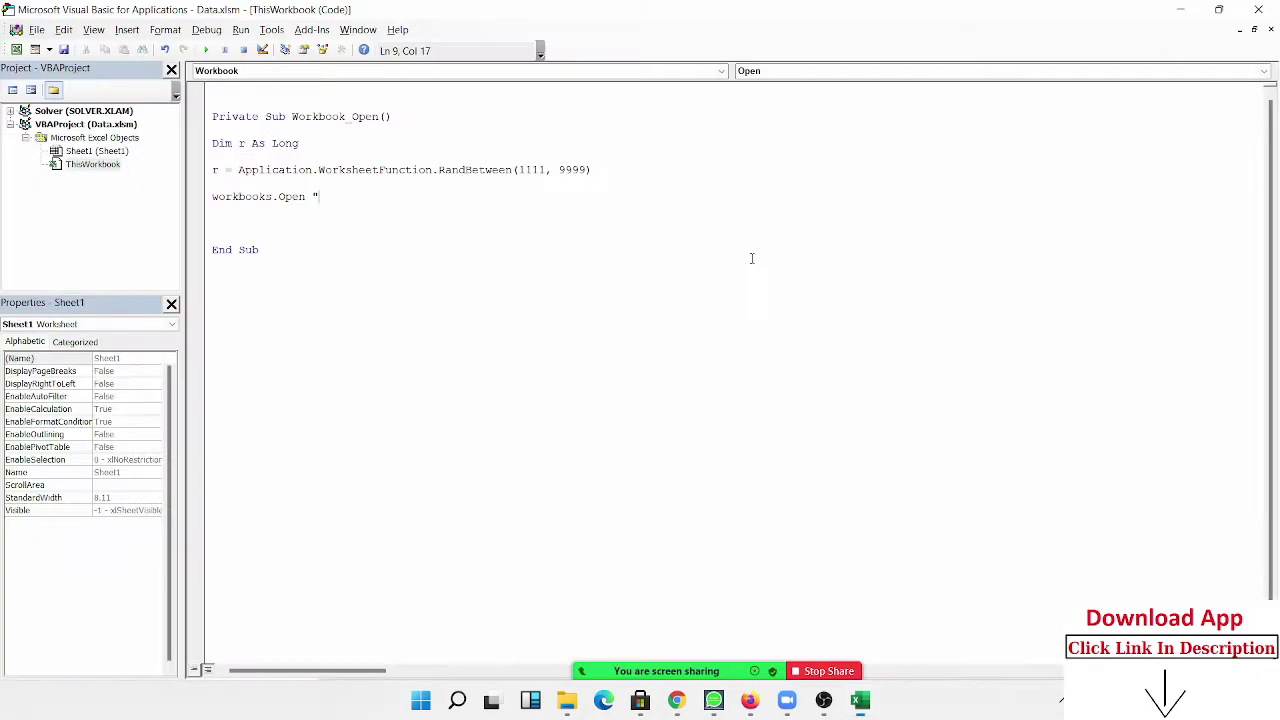
{"action": "left_click", "coordinate": [567, 700]}
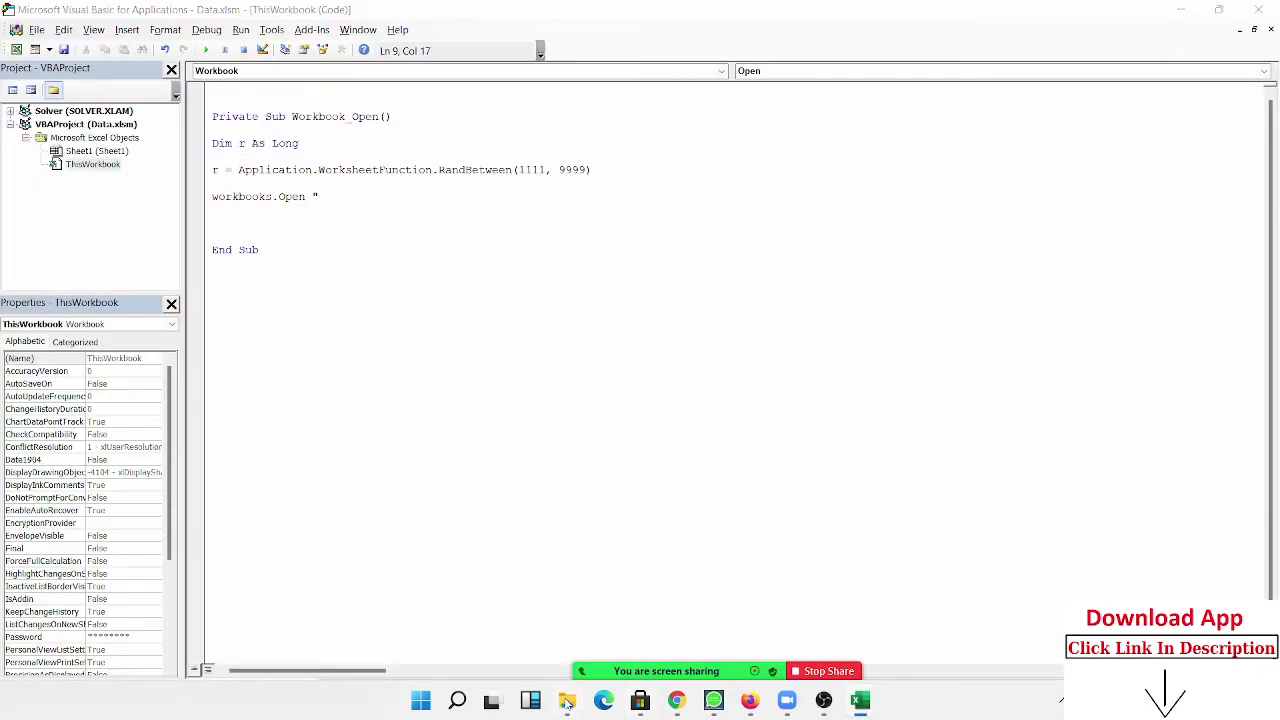
{"action": "left_click", "coordinate": [70, 429]}
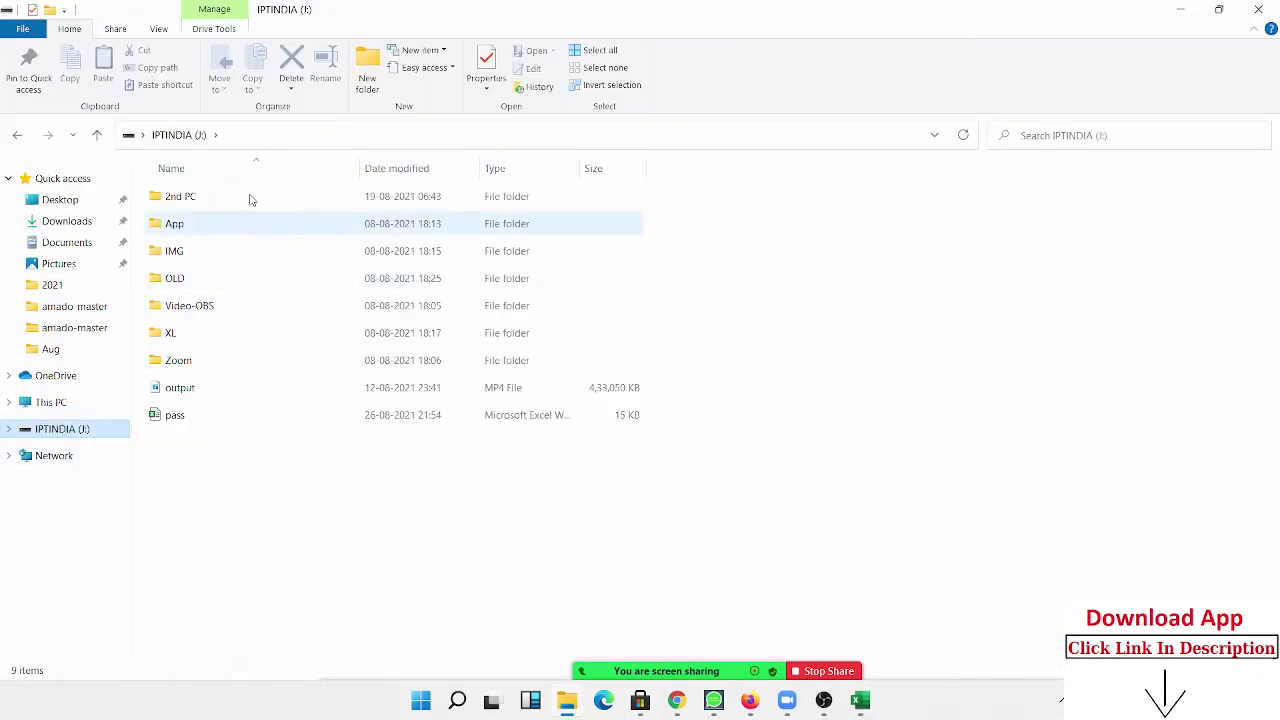
{"action": "left_click", "coordinate": [244, 141]}
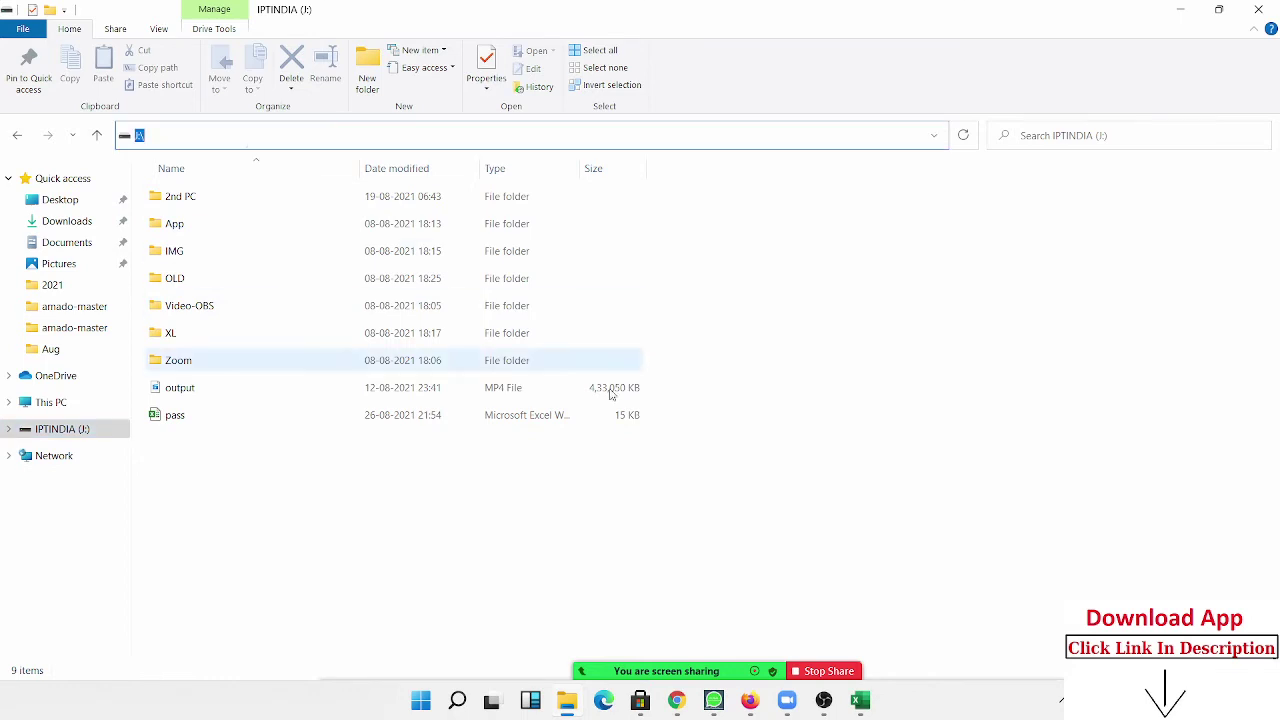
{"action": "key", "text": "Escape"}
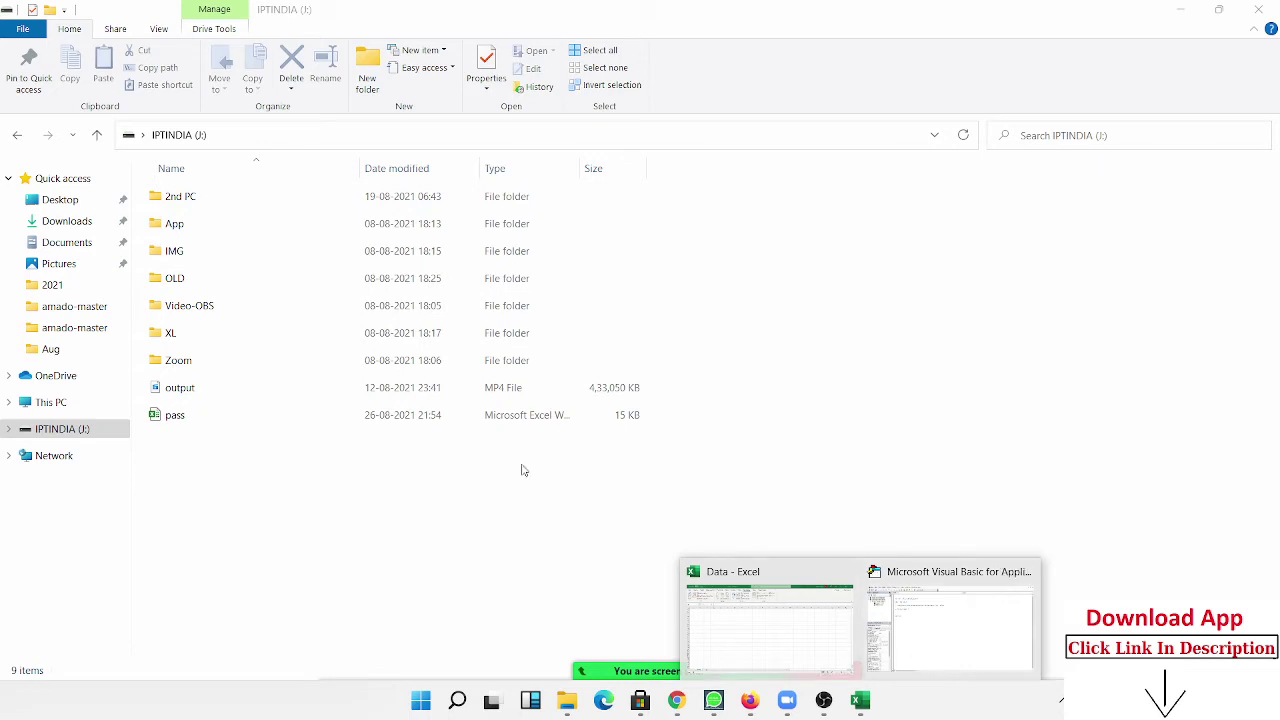
{"action": "left_click", "coordinate": [290, 415]}
{"action": "right_click", "coordinate": [290, 415]}
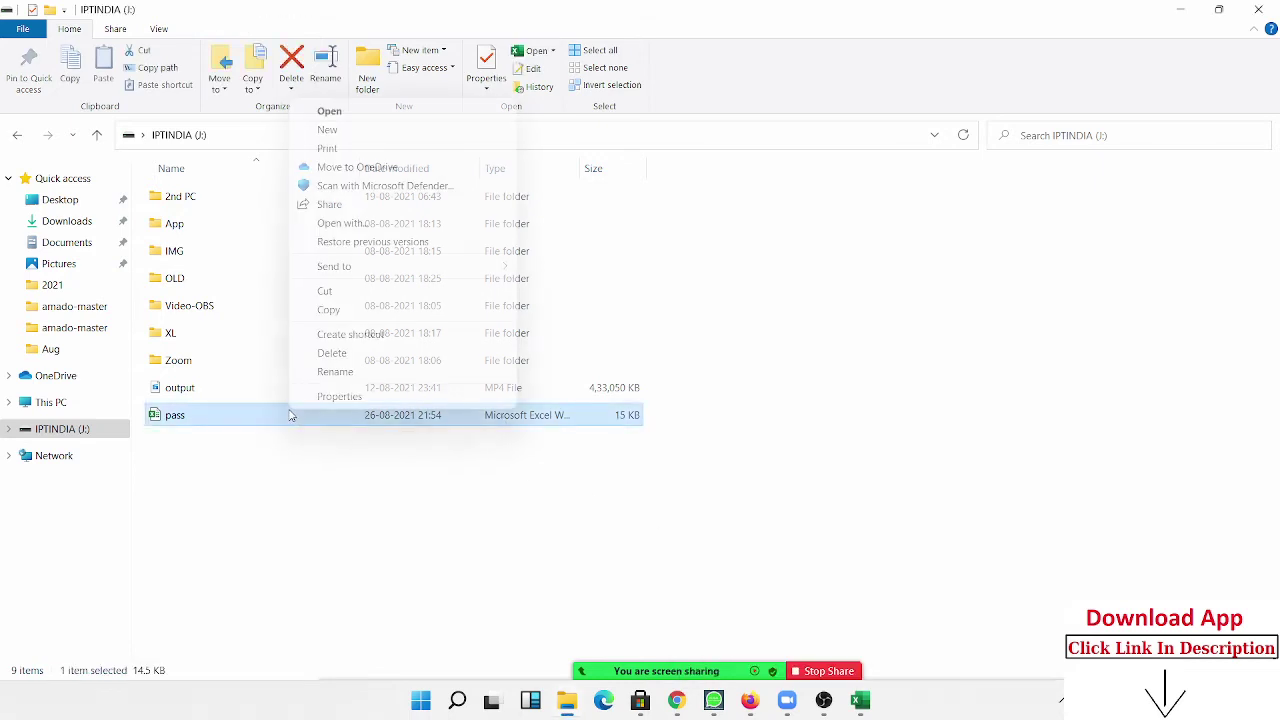
{"action": "left_click", "coordinate": [303, 398]}
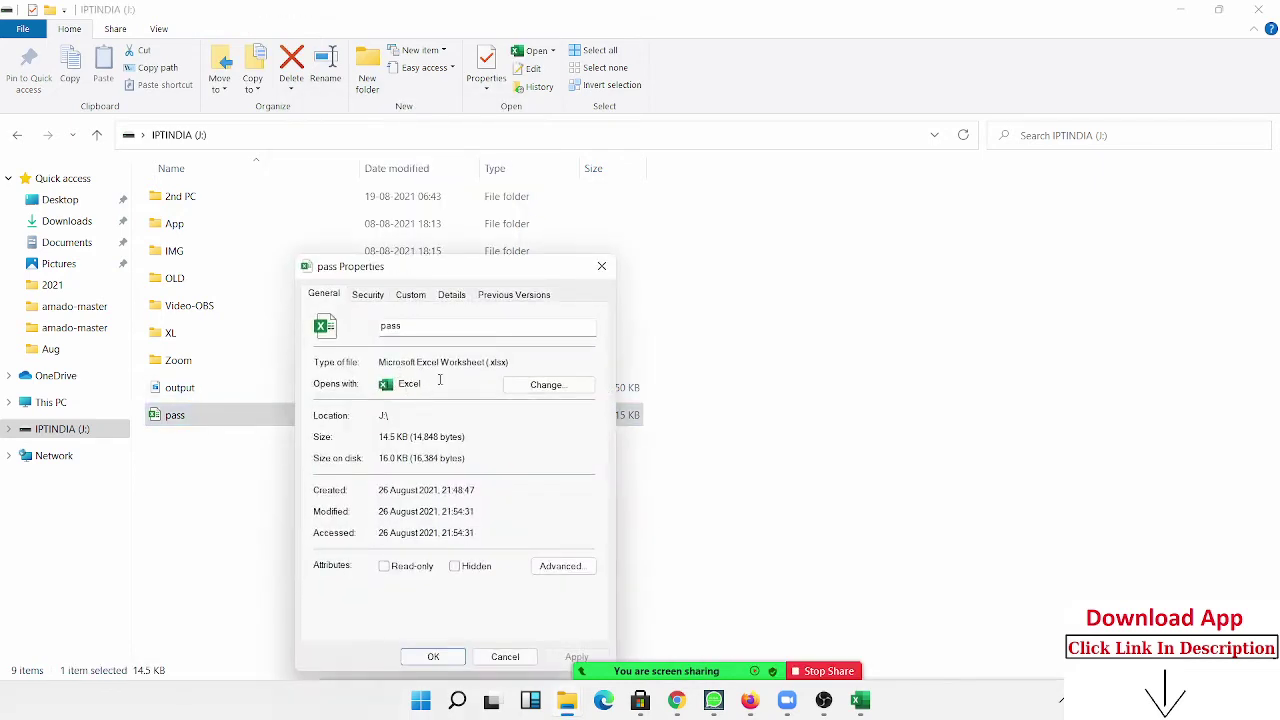
{"action": "key", "text": "Escape"}
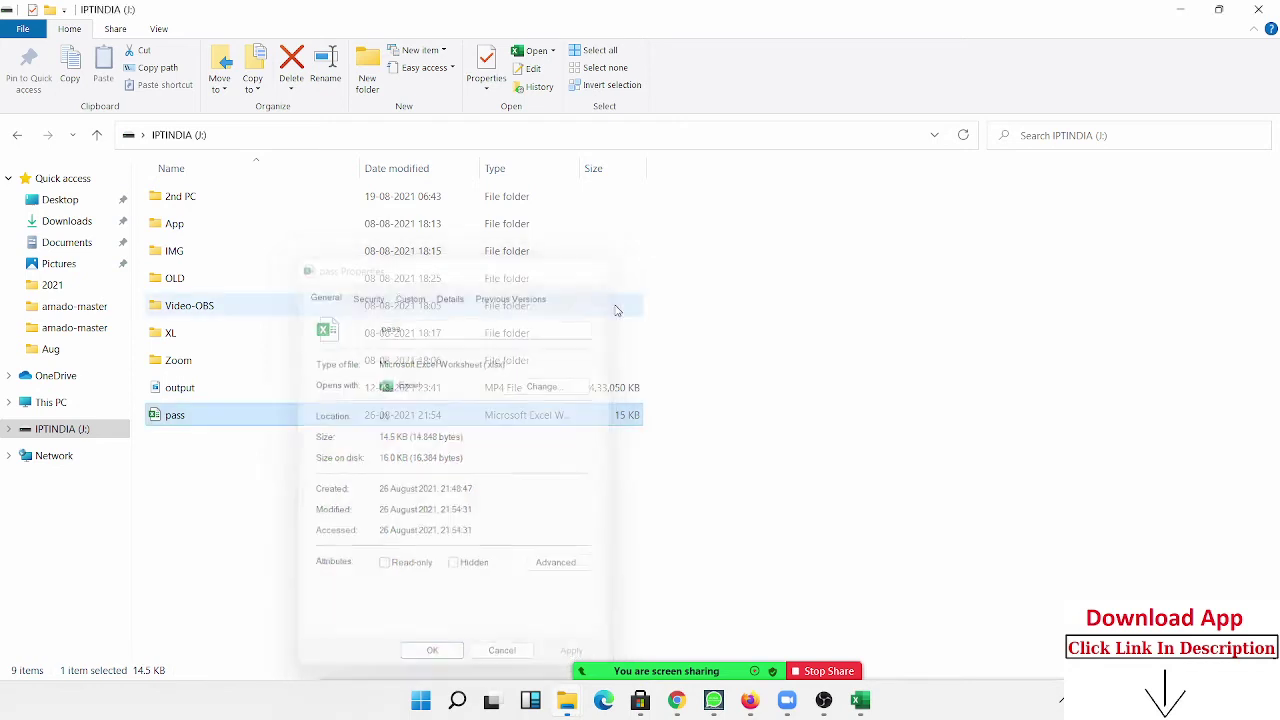
{"action": "key", "text": "alt+Tab"}
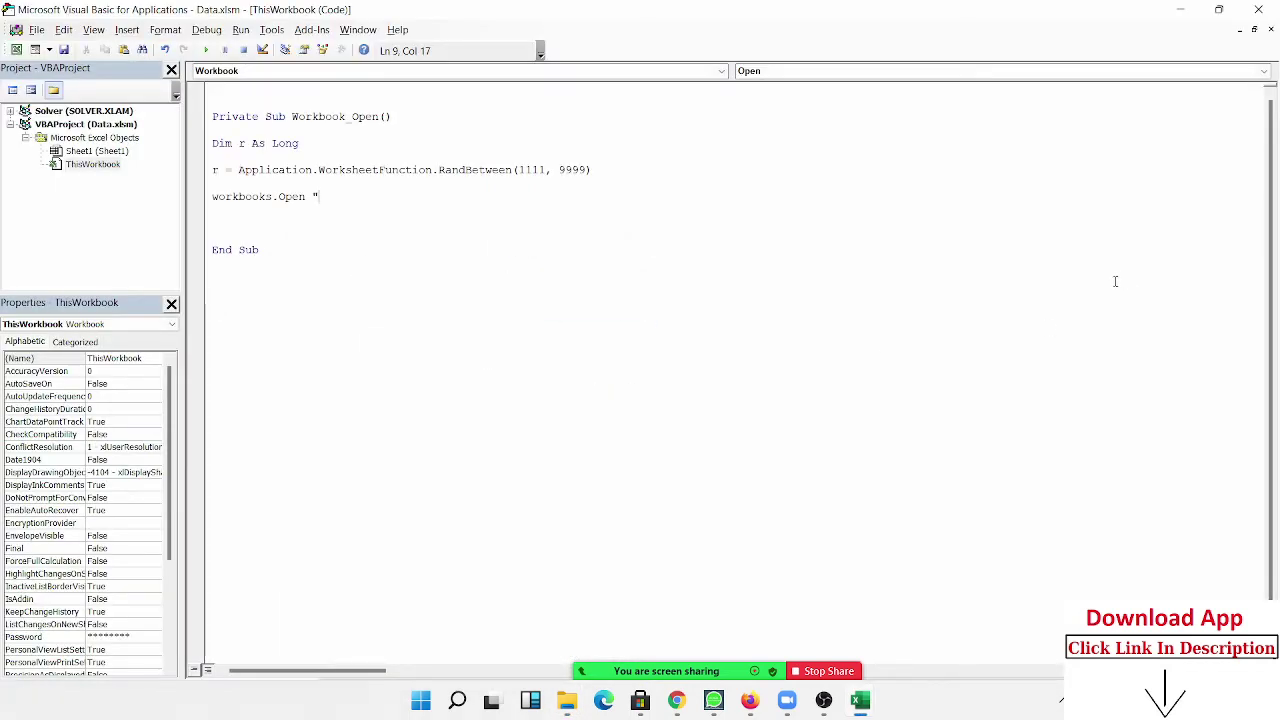
- Open J:\pass.xlsx with its password argument, select Sheets(1), and set Range("A1").Value = r
{"action": "type", "text": "J:\\"}
{"action": "type", "text": "pass"}
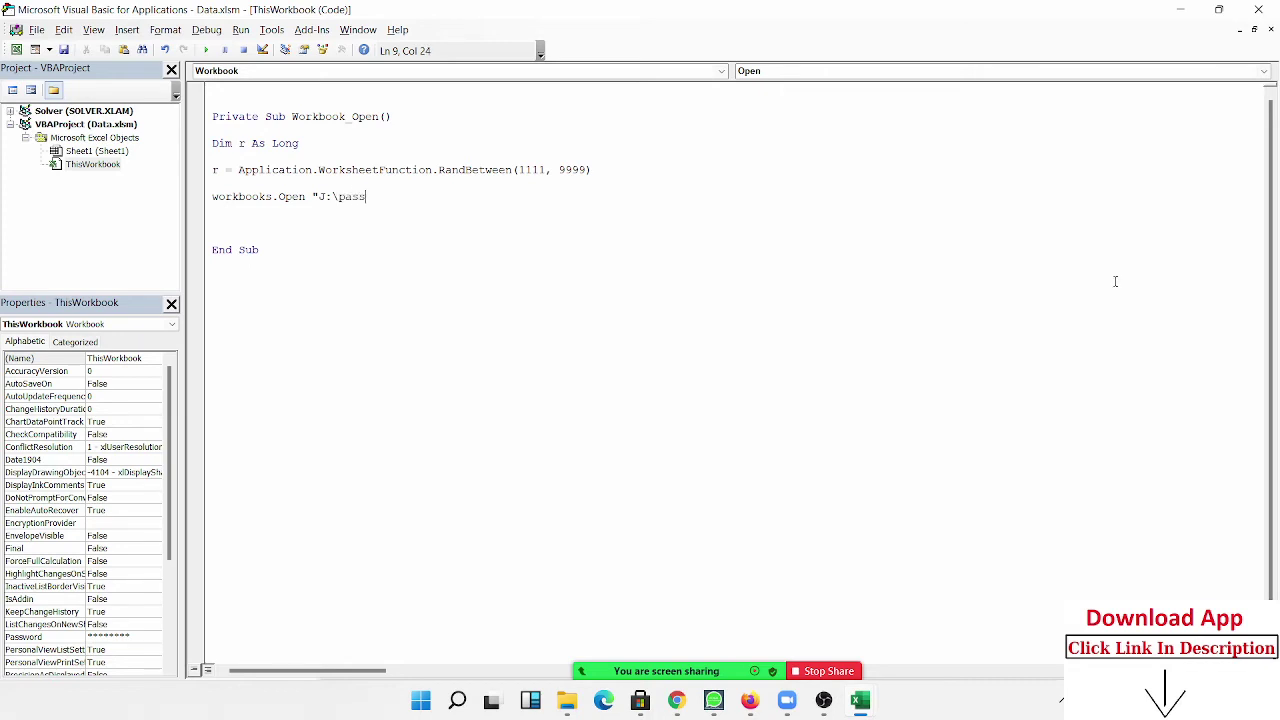
{"action": "type", "text": ".xlsx\""}
{"action": "type", "text": ", , "}
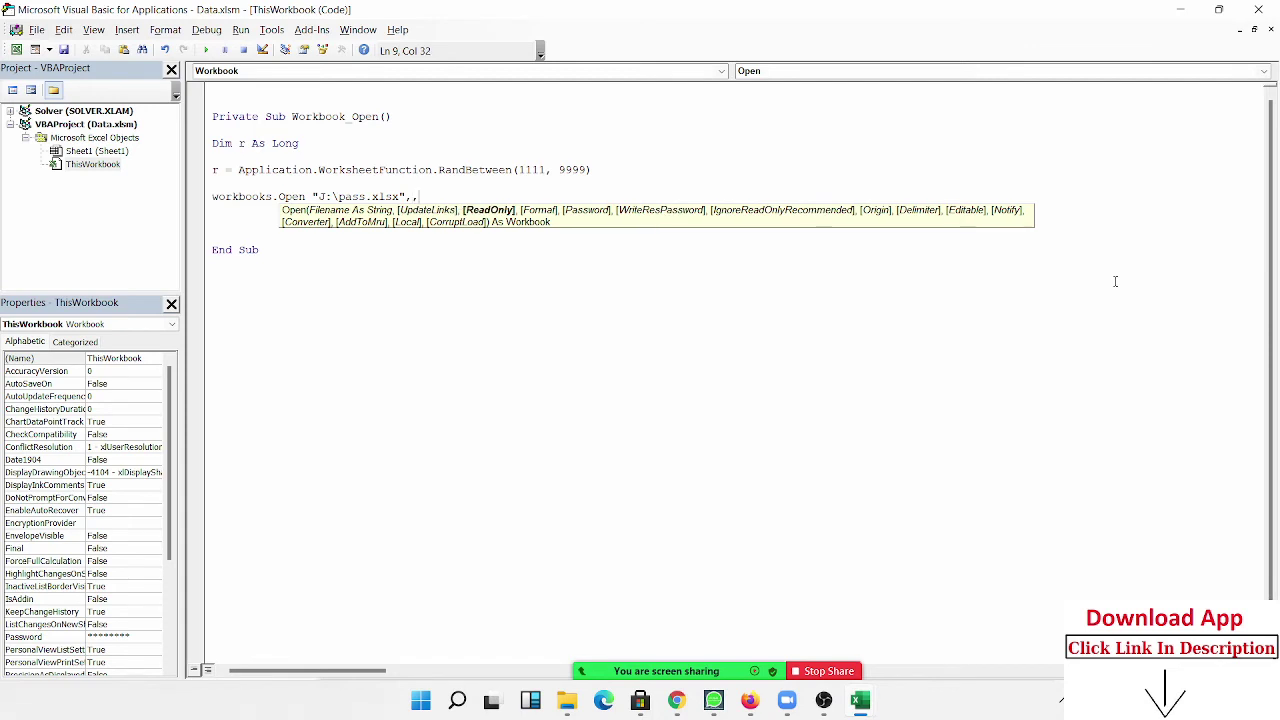
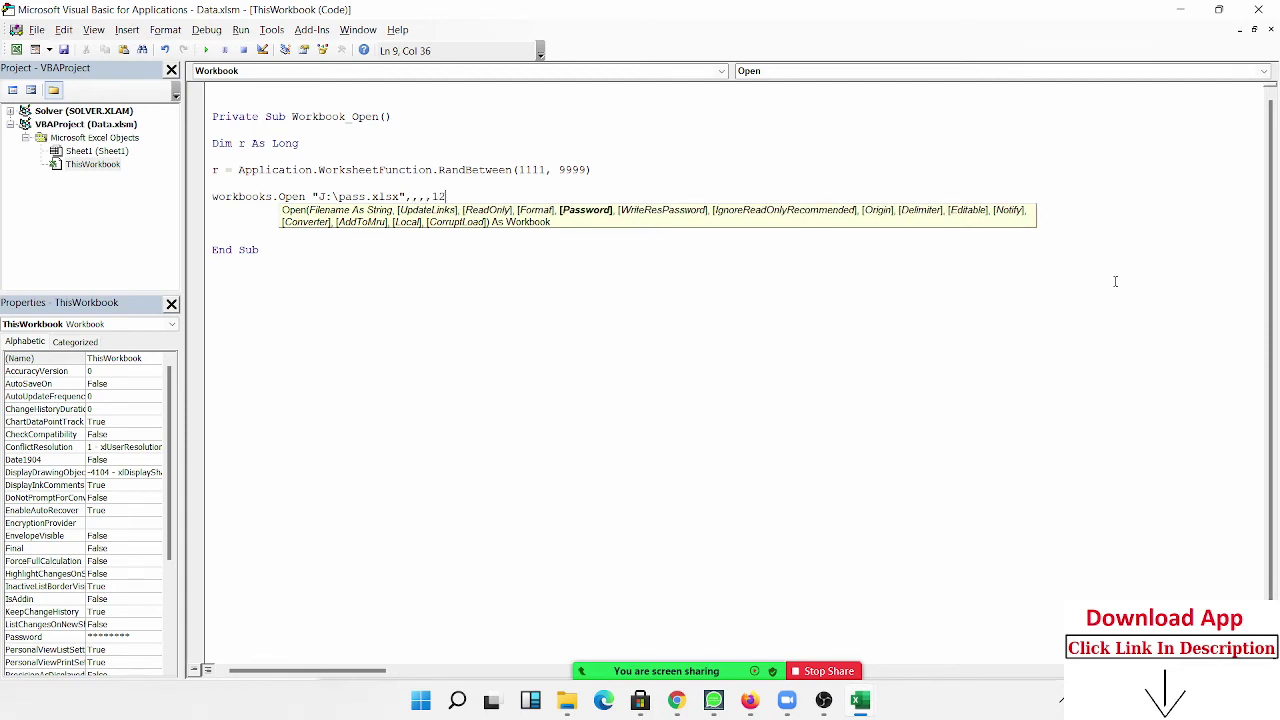
{"action": "key", "text": "Return"}
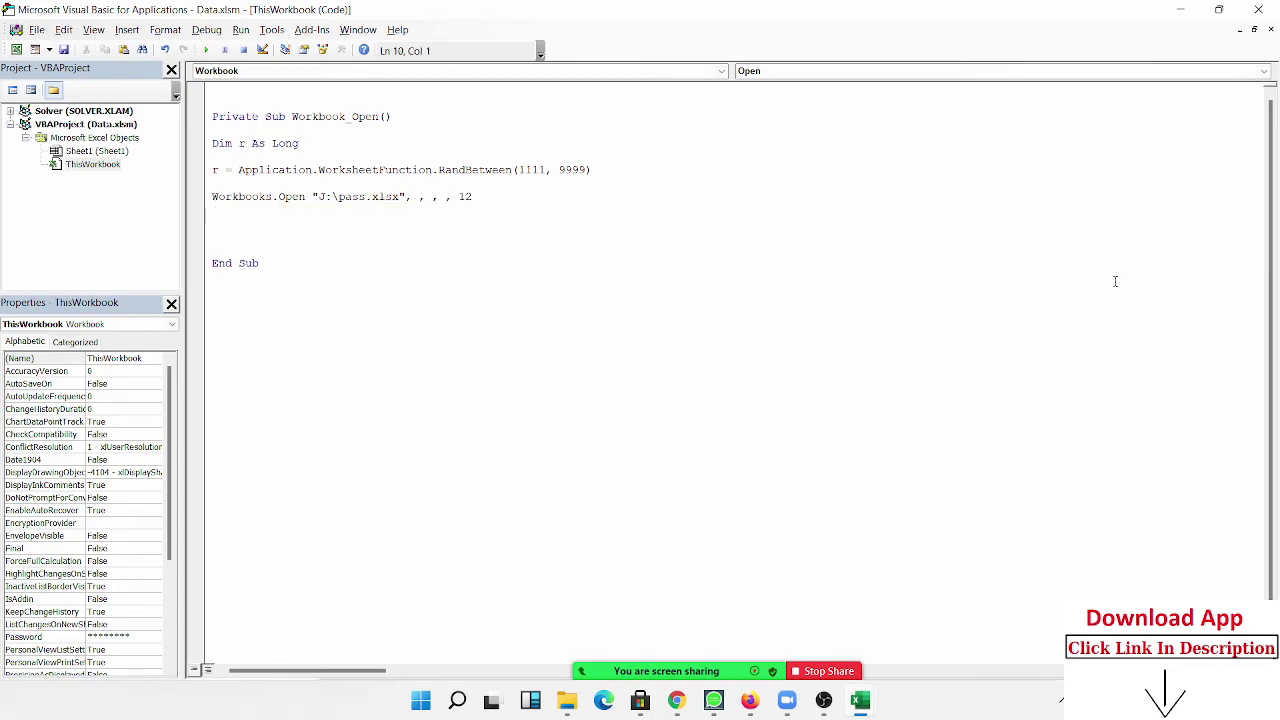
{"action": "type", "text": "sh"}
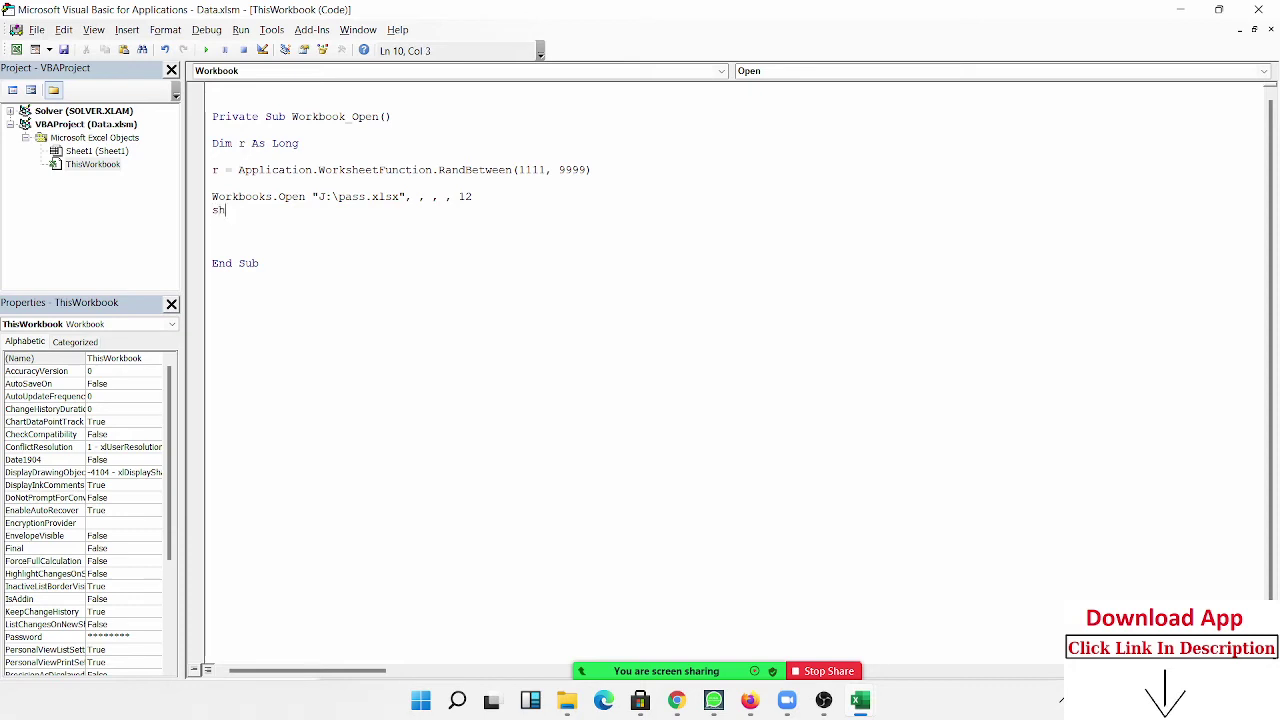
{"action": "type", "text": "eets("}
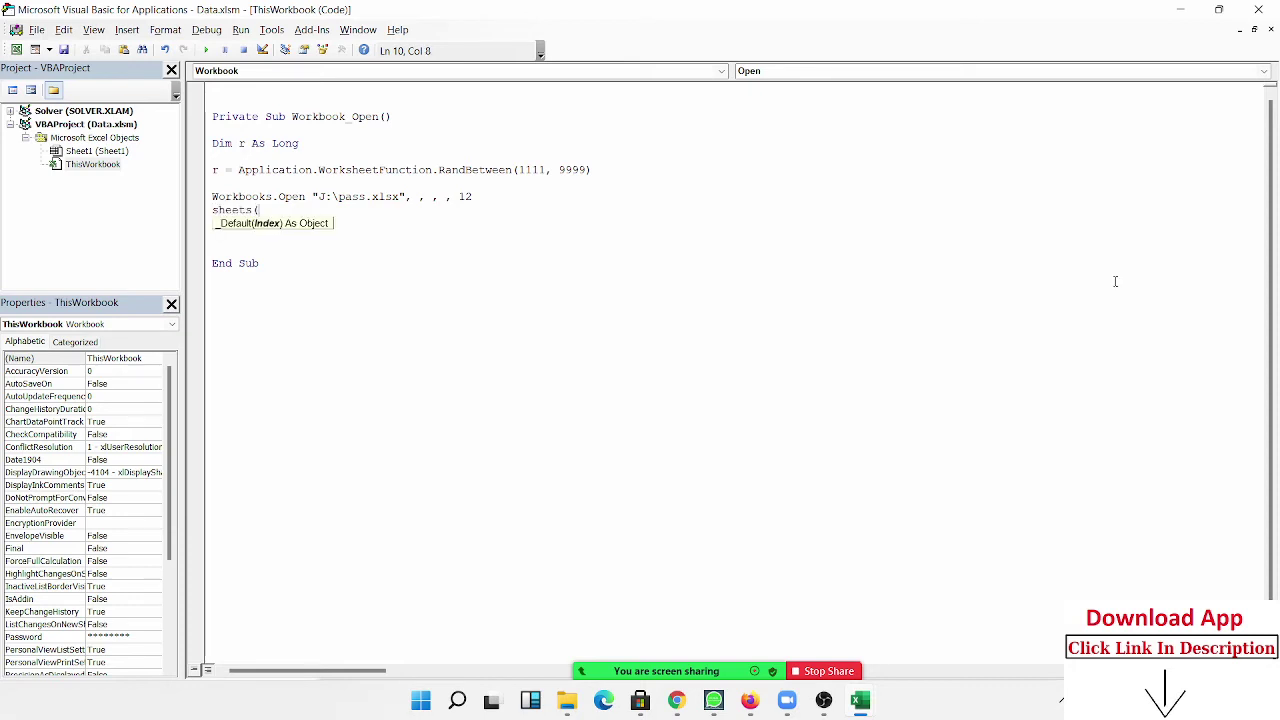
{"action": "type", "text": "1)."}
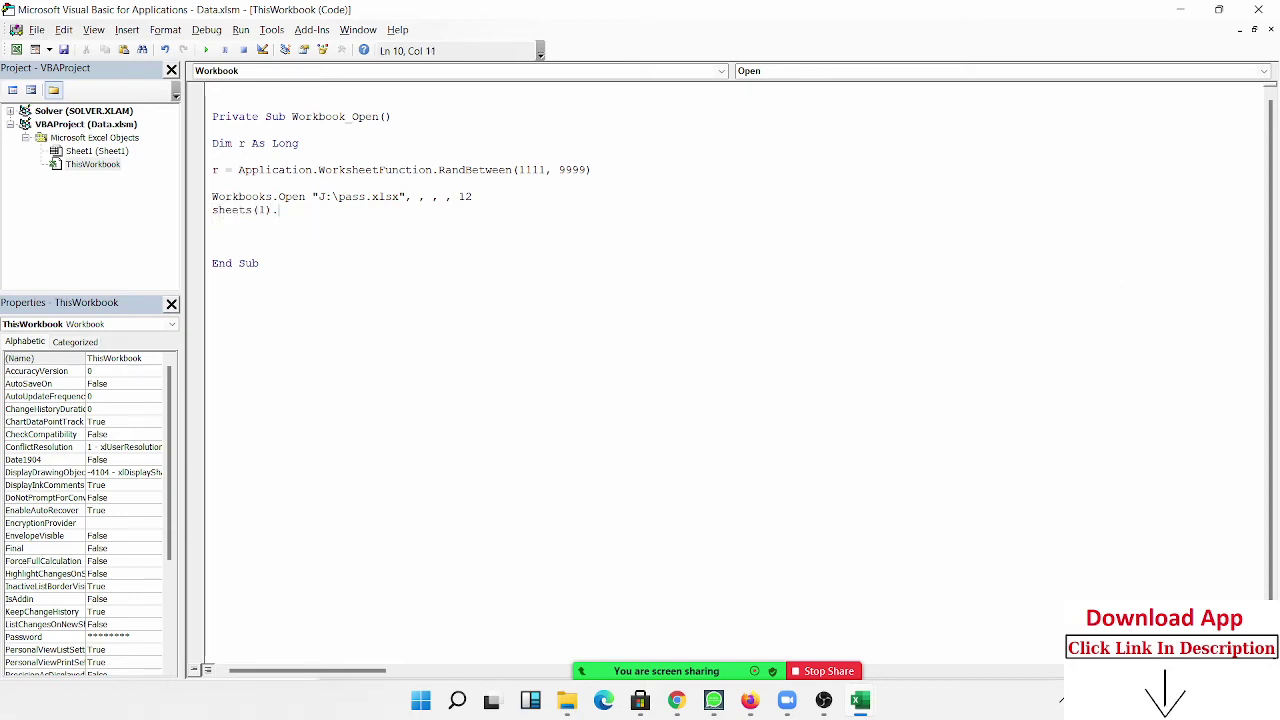
{"action": "type", "text": "Select"}
{"action": "key", "text": "Return"}
{"action": "type", "text": "range"}
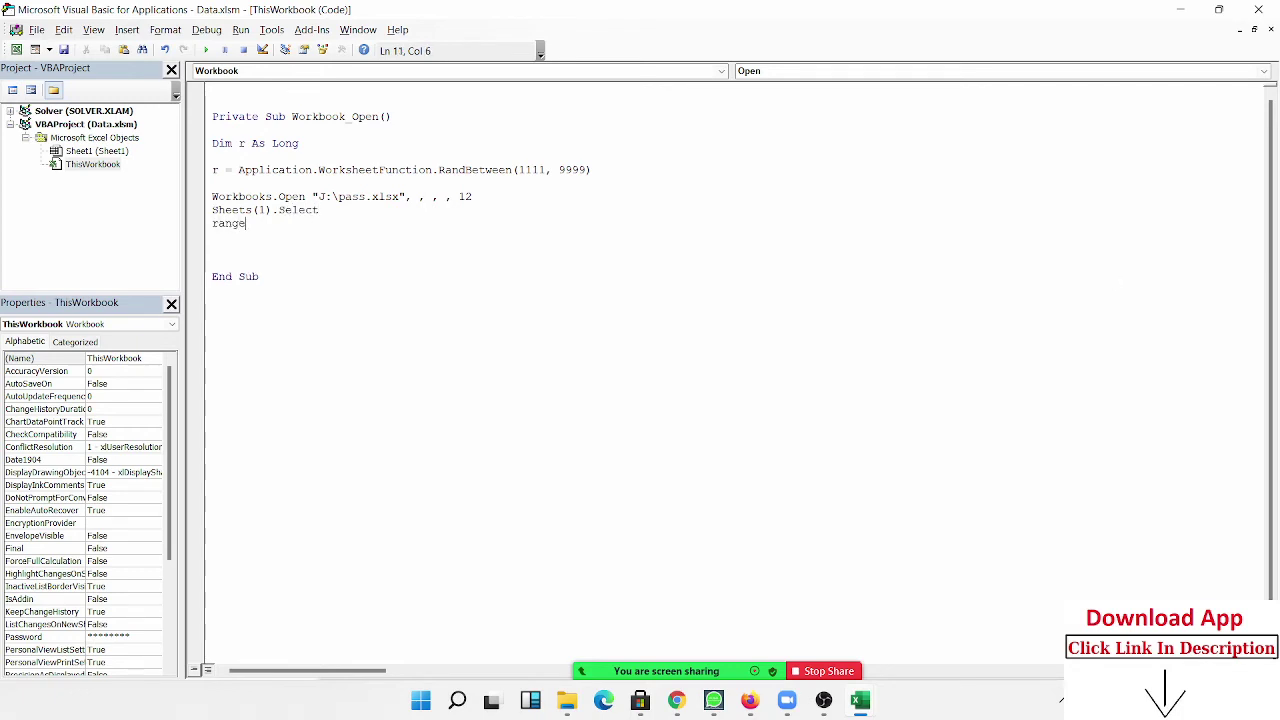
{"action": "type", "text": "(\"A"}
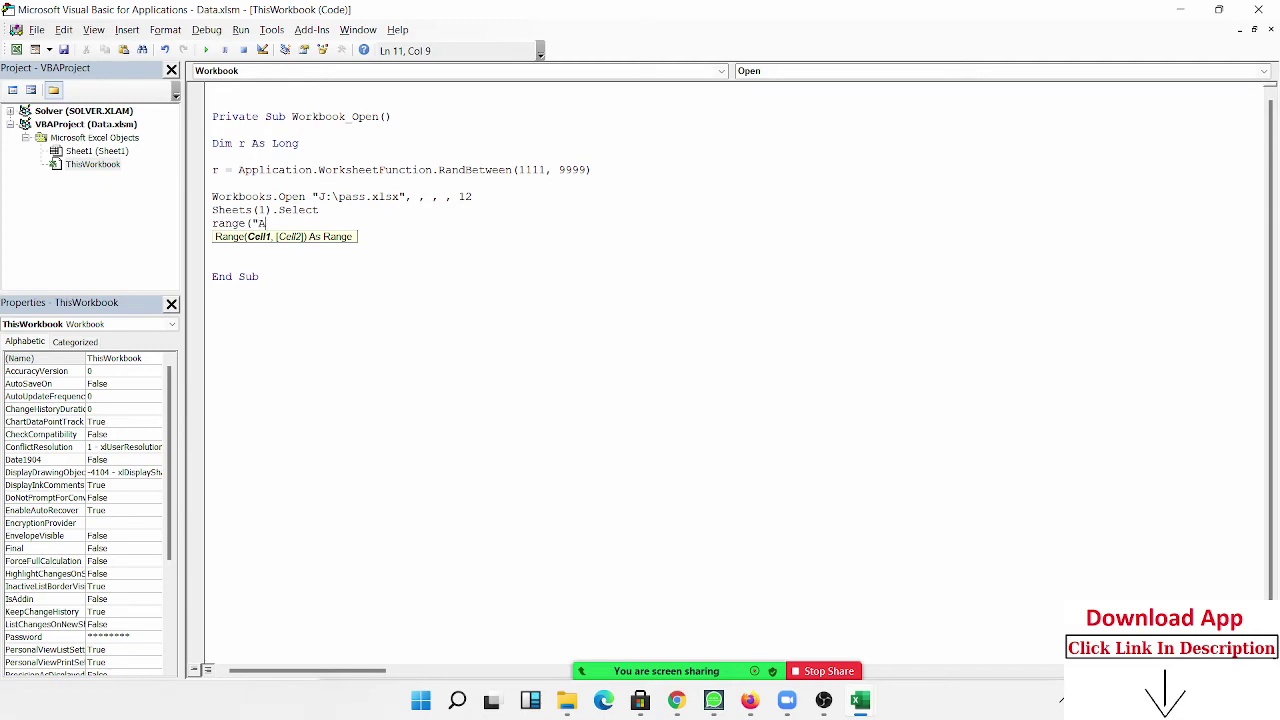
{"action": "type", "text": "1\""}
{"action": "type", "text": ").v "}
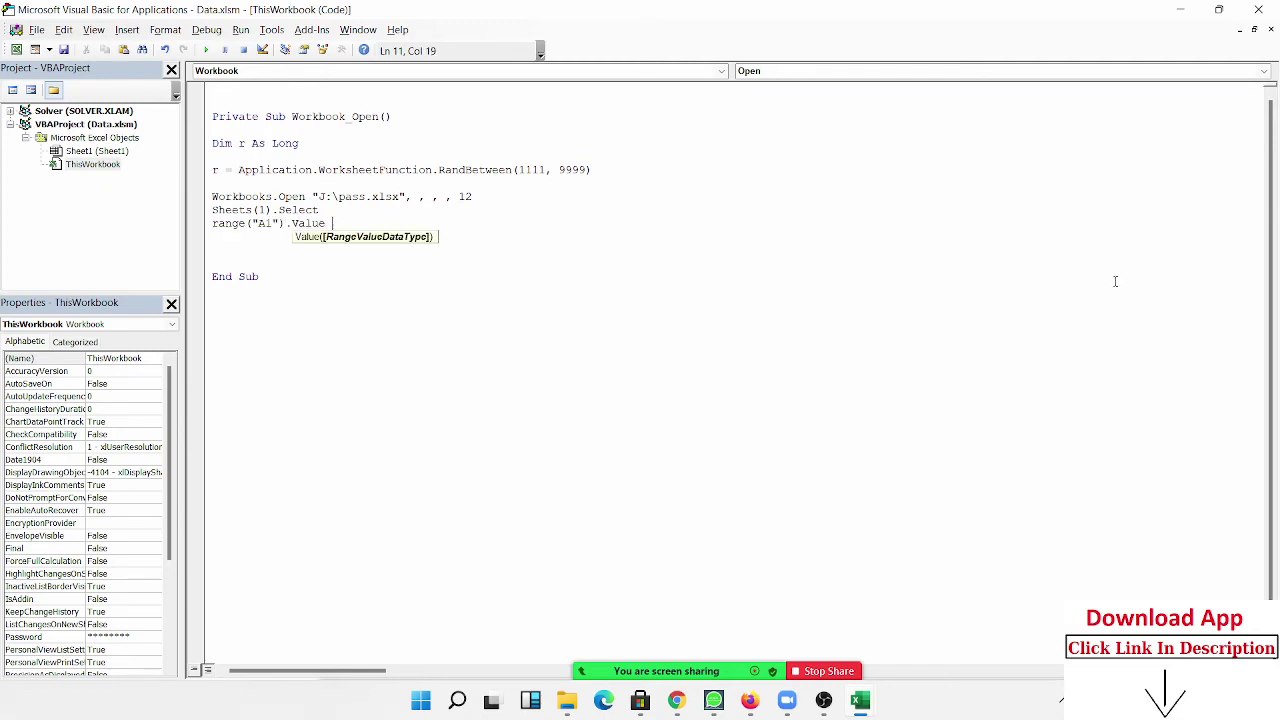
{"action": "type", "text": "=r"}
{"action": "key", "text": "Up"}
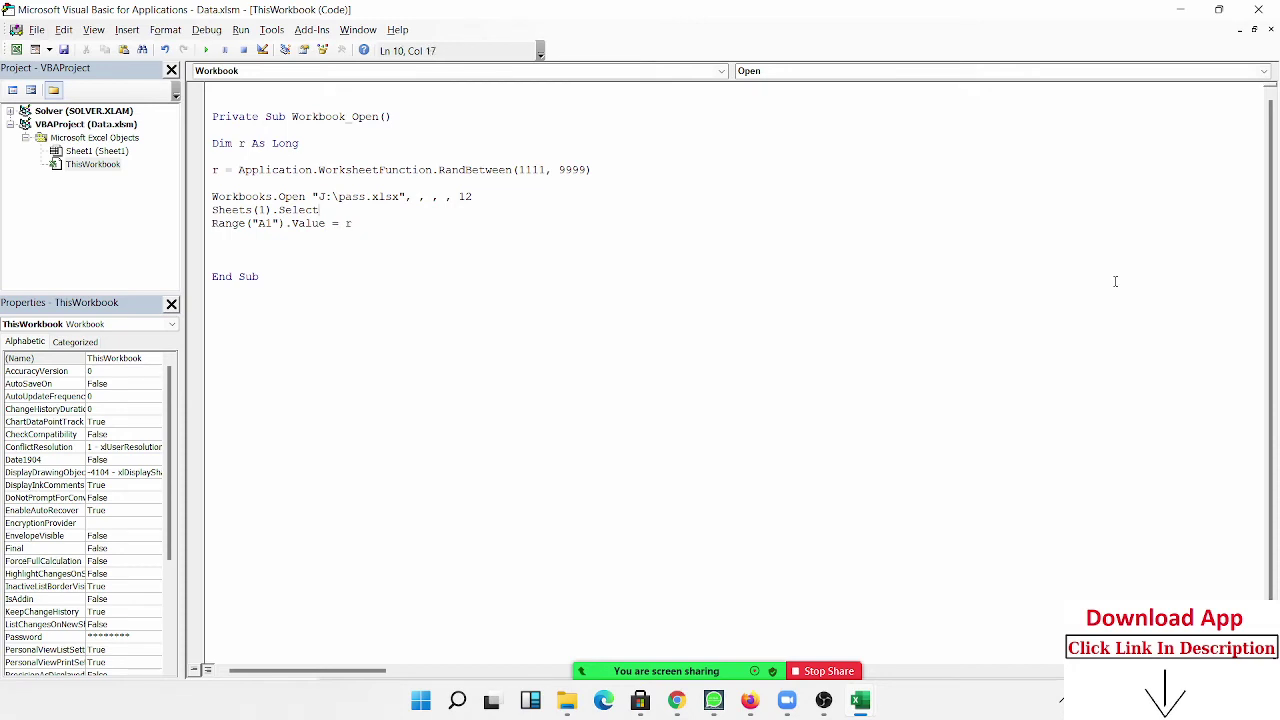
{"action": "key", "text": "Down"}
{"action": "key", "text": "Return"}
{"action": "key", "text": "Return"}
- Add a line saving and closing pass.xlsx with Close True
{"action": "type", "text": "ac"}
{"action": "type", "text": "tive"}
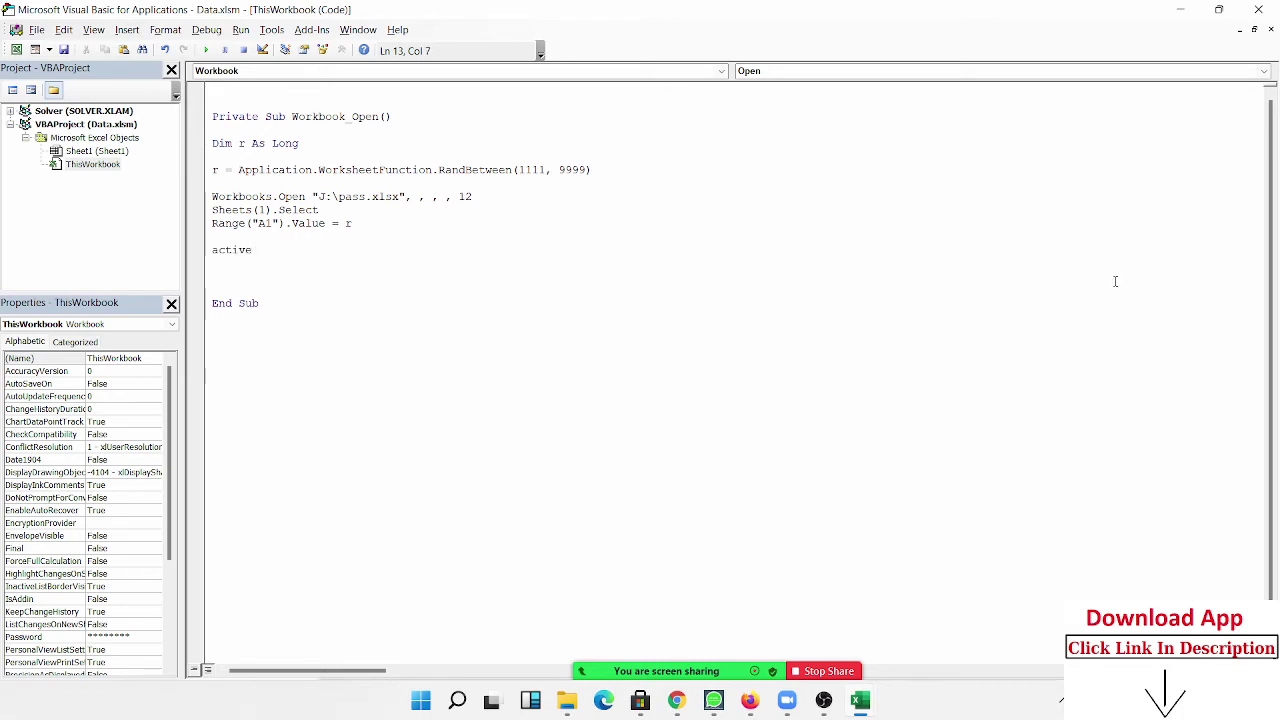
{"action": "key", "text": "BackSpace"}
{"action": "key", "text": "BackSpace"}
{"action": "key", "text": "BackSpace"}
{"action": "key", "text": "BackSpace"}
{"action": "key", "text": "BackSpace"}
{"action": "key", "text": "BackSpace"}
{"action": "type", "text": "work"}
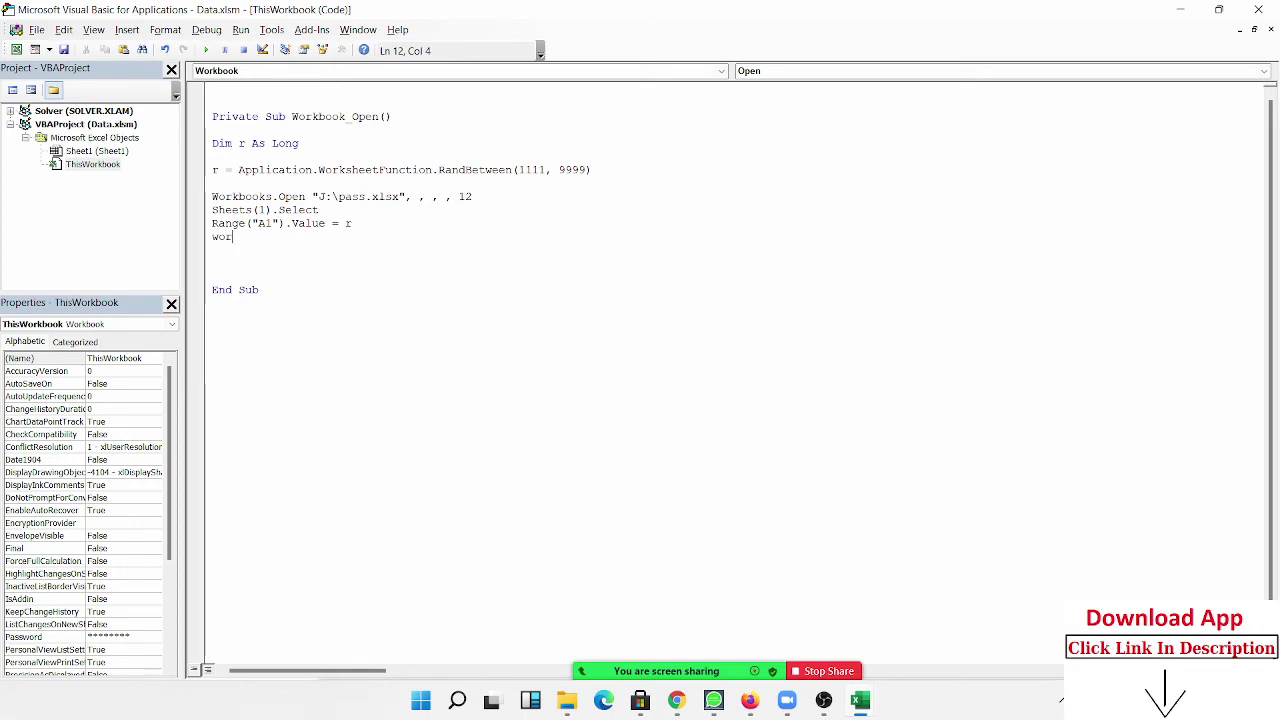
{"action": "type", "text": "bbos"}
{"action": "type", "text": "os"}
{"action": "key", "text": "BackSpace"}
{"action": "type", "text": "ks"}
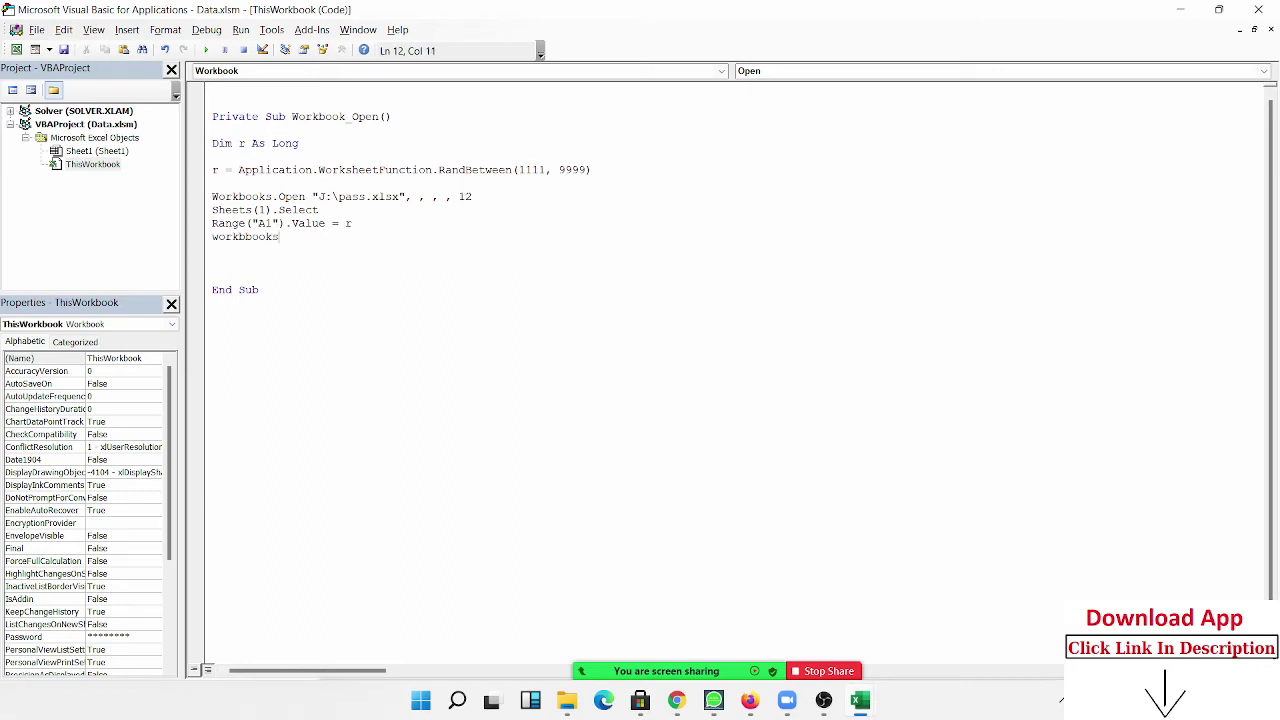
{"action": "type", "text": "(\""}
{"action": "type", "text": "pass."}
{"action": "type", "text": "xlsx"}
{"action": "type", "text": "\").clo"}
{"action": "type", "text": "se "}
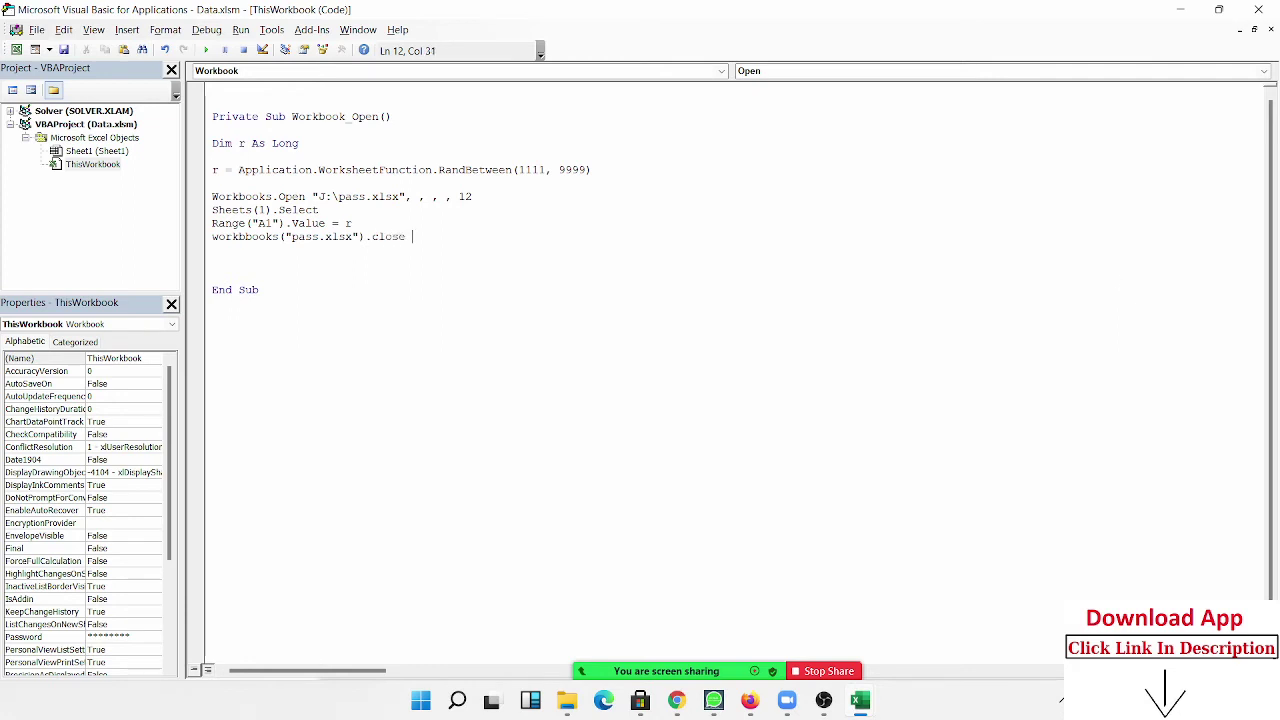
{"action": "type", "text": "tru"}
{"action": "type", "text": "e"}
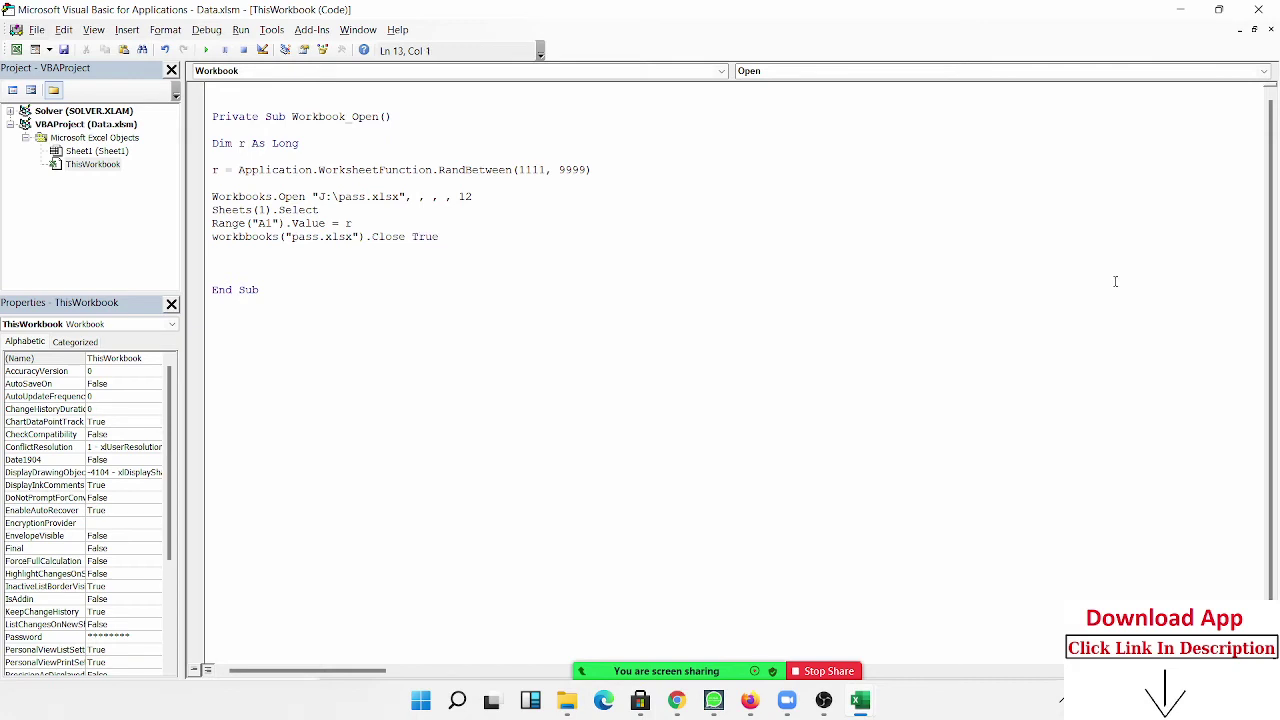
{"action": "key", "text": "Left"}
{"action": "key", "text": "Return"}
- Set Workbooks("Data.xlsm").Password = r, then go to the workbbooks typo
{"action": "type", "text": "work"}
{"action": "type", "text": "books("}
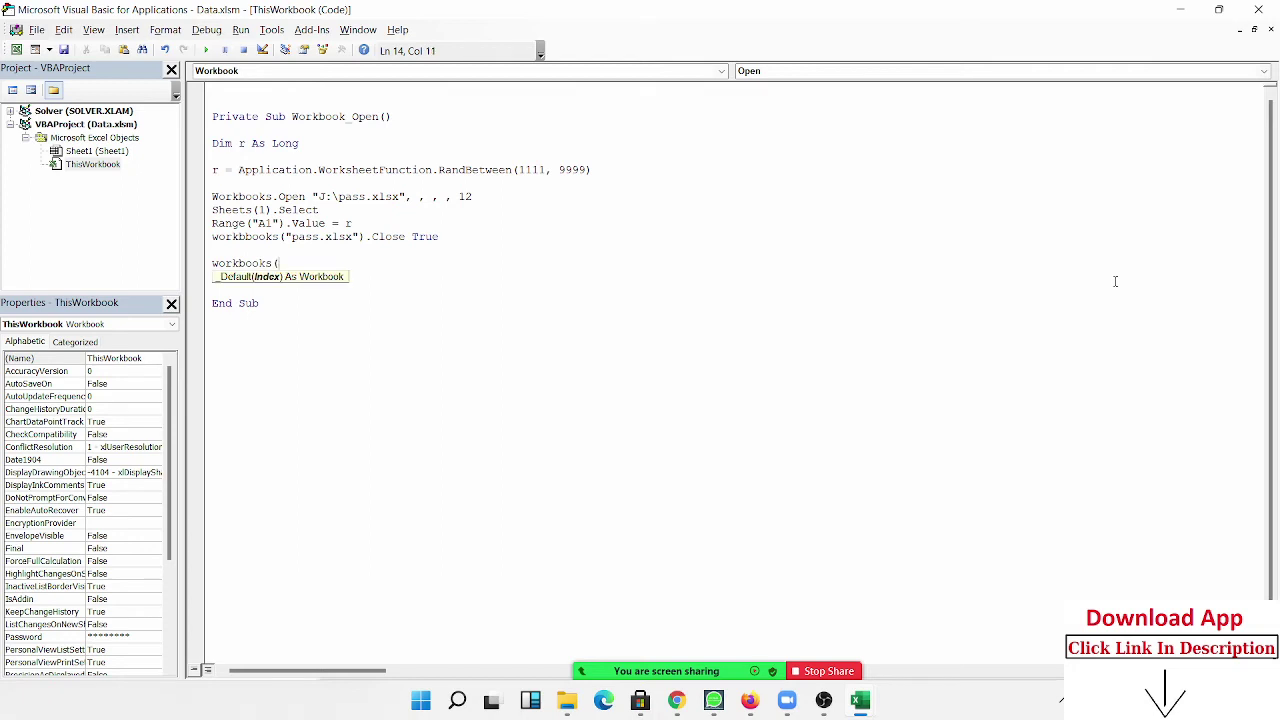
{"action": "type", "text": "\"Dat"}
{"action": "type", "text": "a.xlsx"}
{"action": "key", "text": "BackSpace"}
{"action": "type", "text": "m\""}
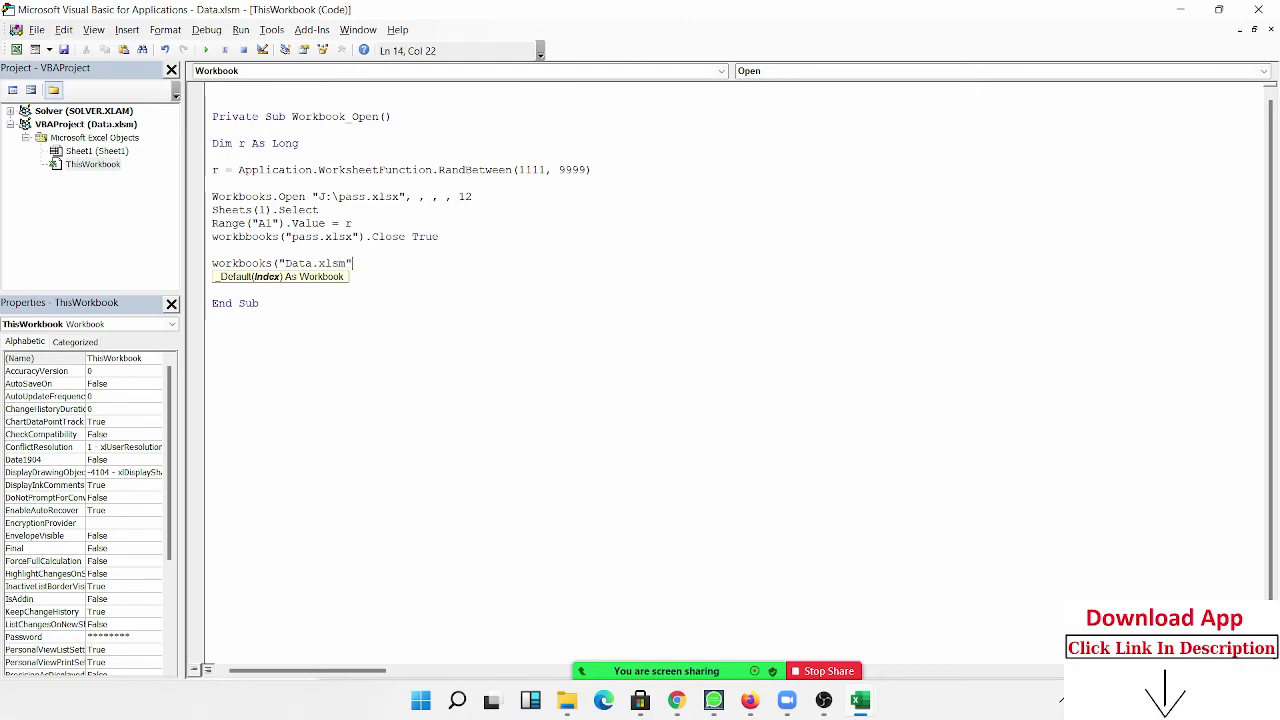
{"action": "type", "text": ").pas"}
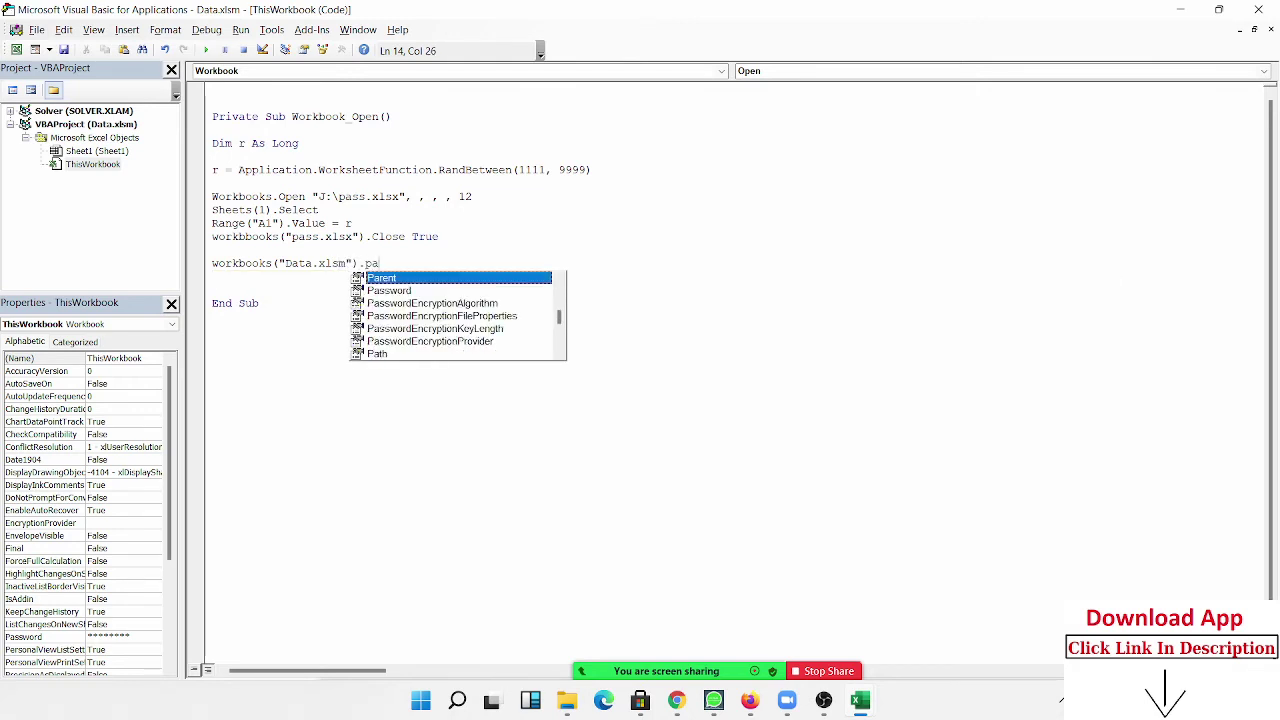
{"action": "type", "text": "s"}
{"action": "key", "text": "Tab"}
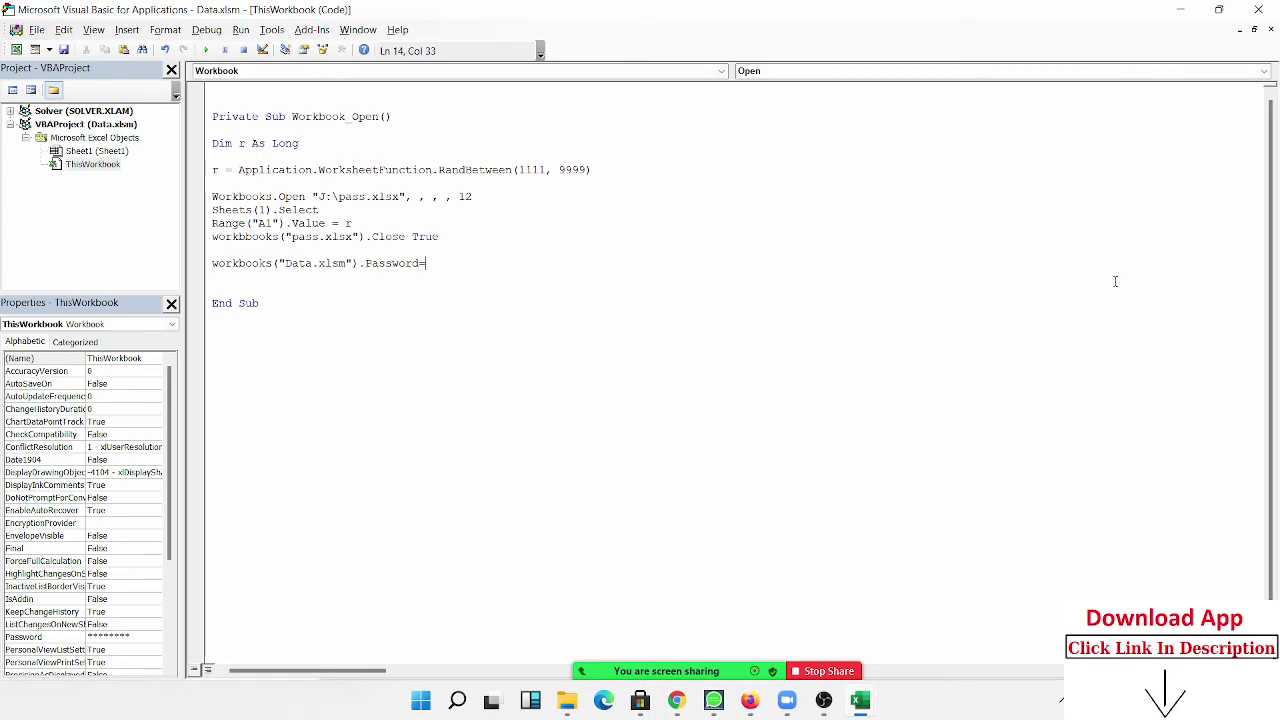
{"action": "type", "text": "r"}
{"action": "key", "text": "Return"}
{"action": "left_click", "coordinate": [246, 236]}
- Fix the workbbooks typo and select the Workbook_Open code body
{"action": "key", "text": "BackSpace"}
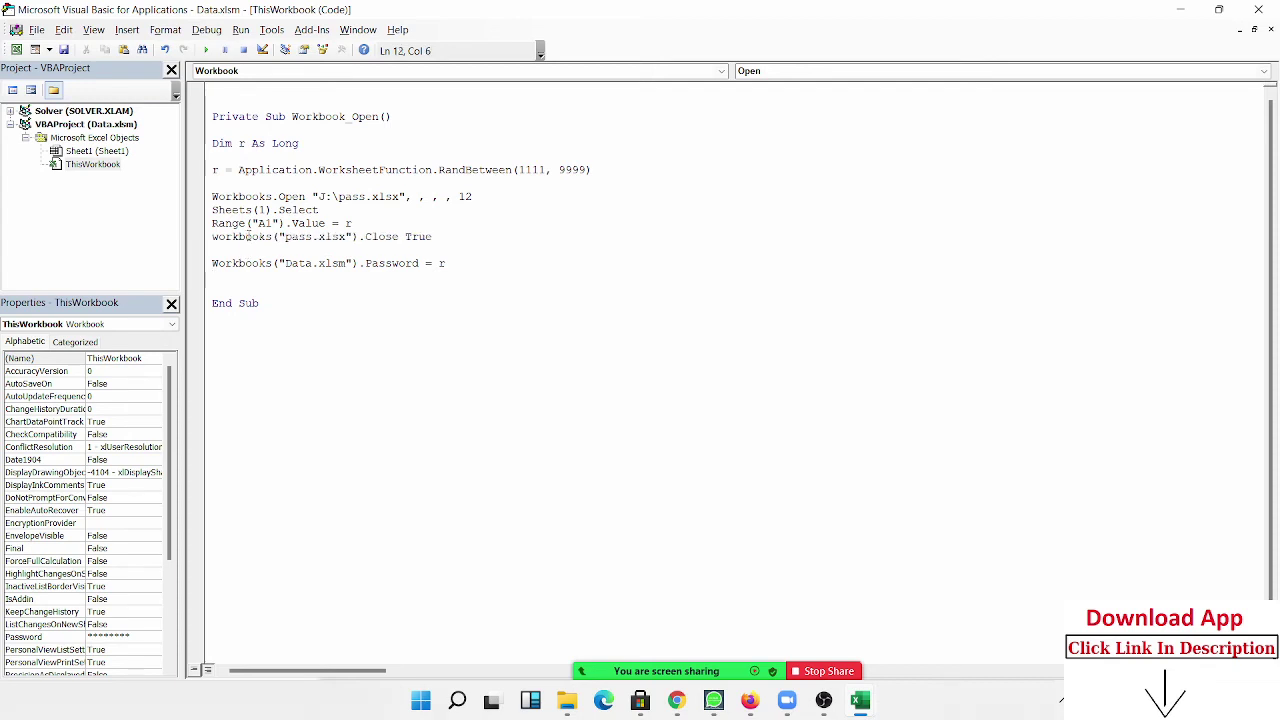
{"action": "left_click", "coordinate": [291, 300]}
{"action": "left_click_drag", "start_coordinate": [317, 287], "coordinate": [177, 152]}
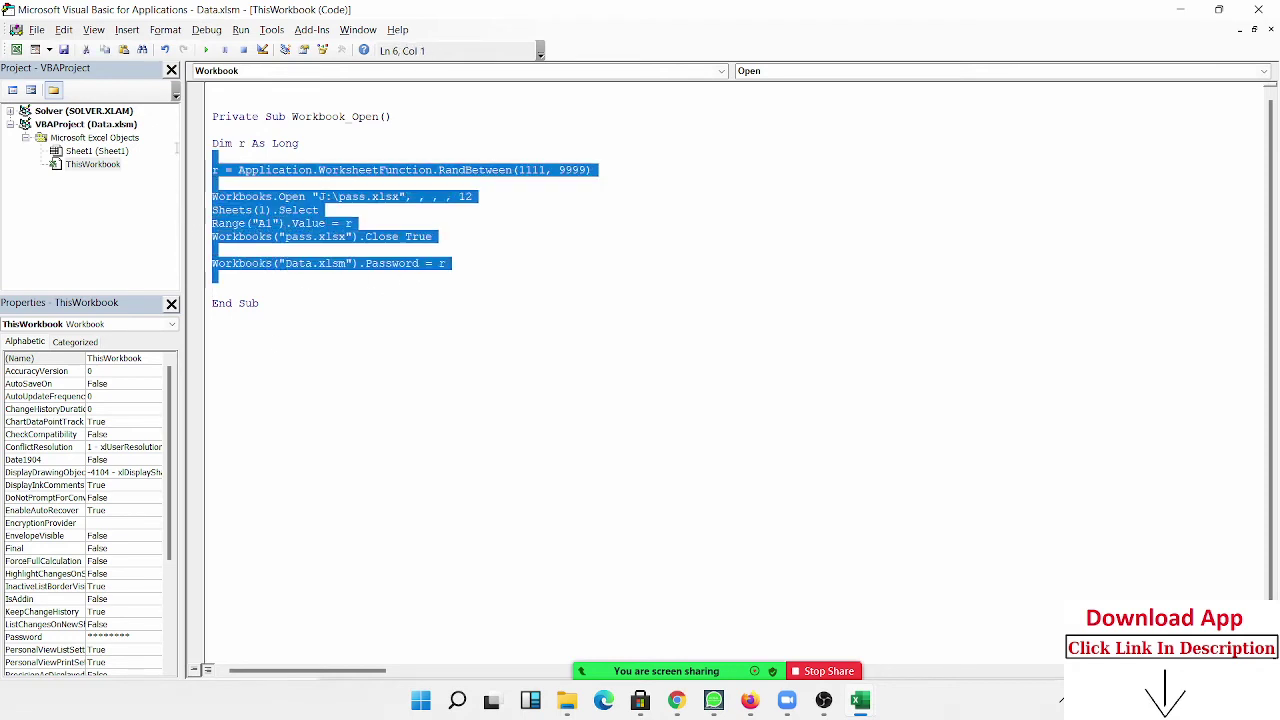
{"action": "left_click", "coordinate": [265, 103]}
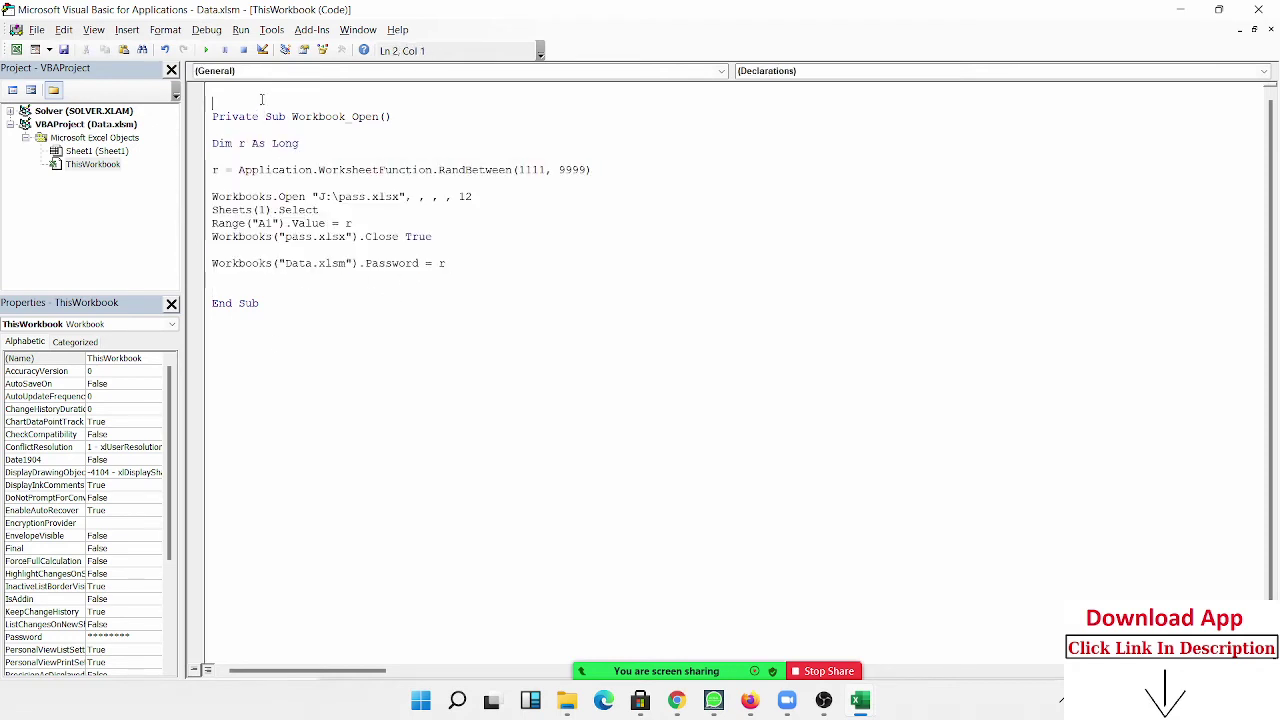
- Create a Workbook_BeforeClose procedure and paste the copied code into it
{"action": "left_click", "coordinate": [618, 72]}
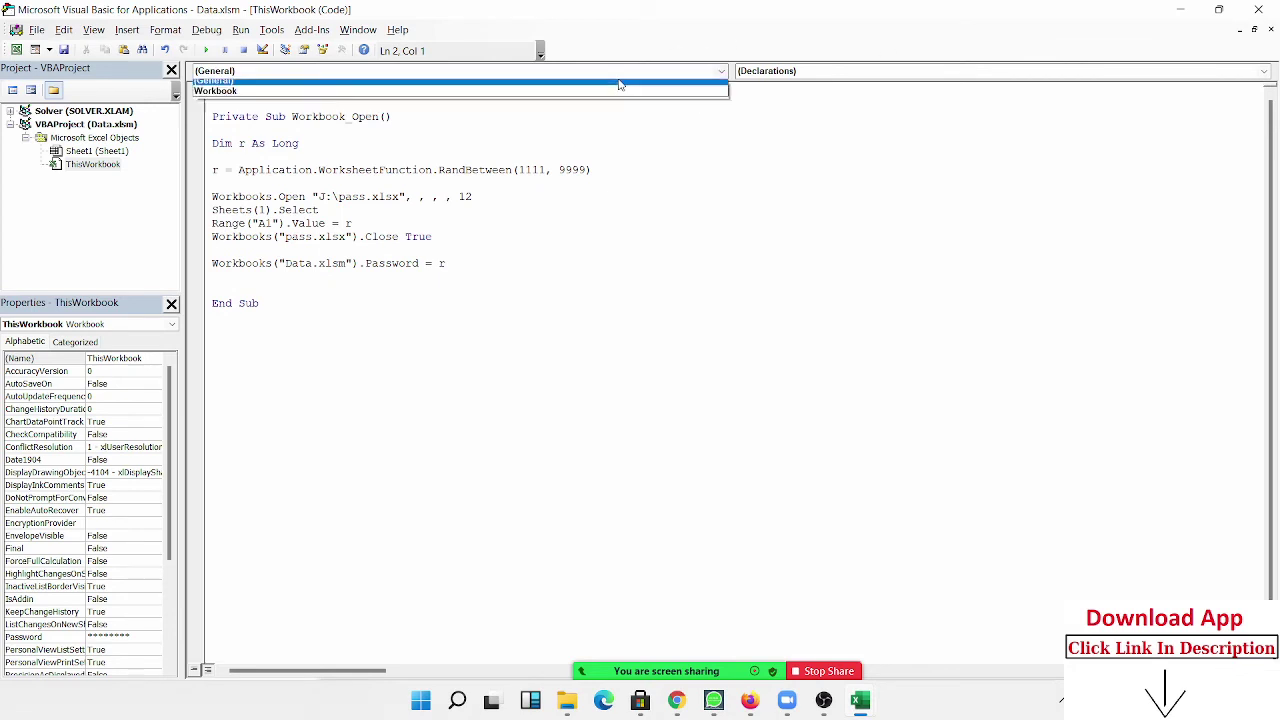
{"action": "left_click", "coordinate": [611, 96]}
{"action": "left_click", "coordinate": [766, 74]}
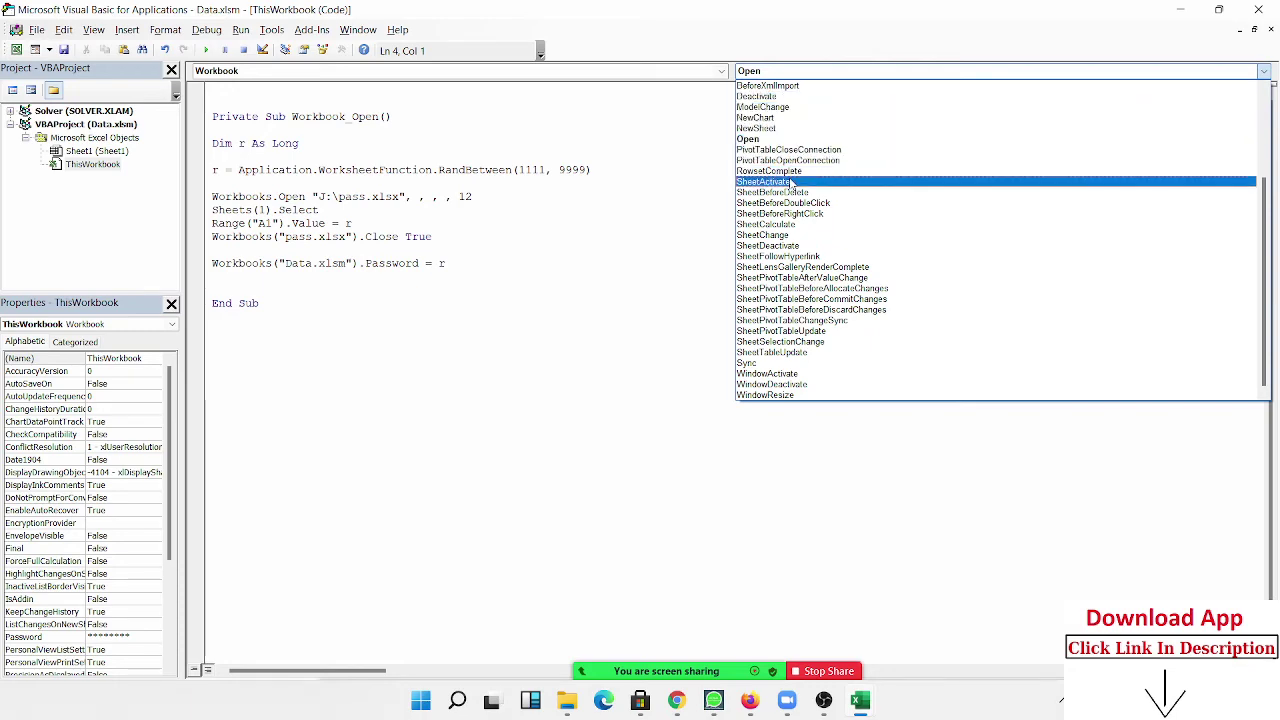
{"action": "scroll", "coordinate": [793, 157], "scroll_direction": "up", "scroll_amount": 2}
{"action": "scroll", "coordinate": [794, 160], "scroll_direction": "up", "scroll_amount": 2}
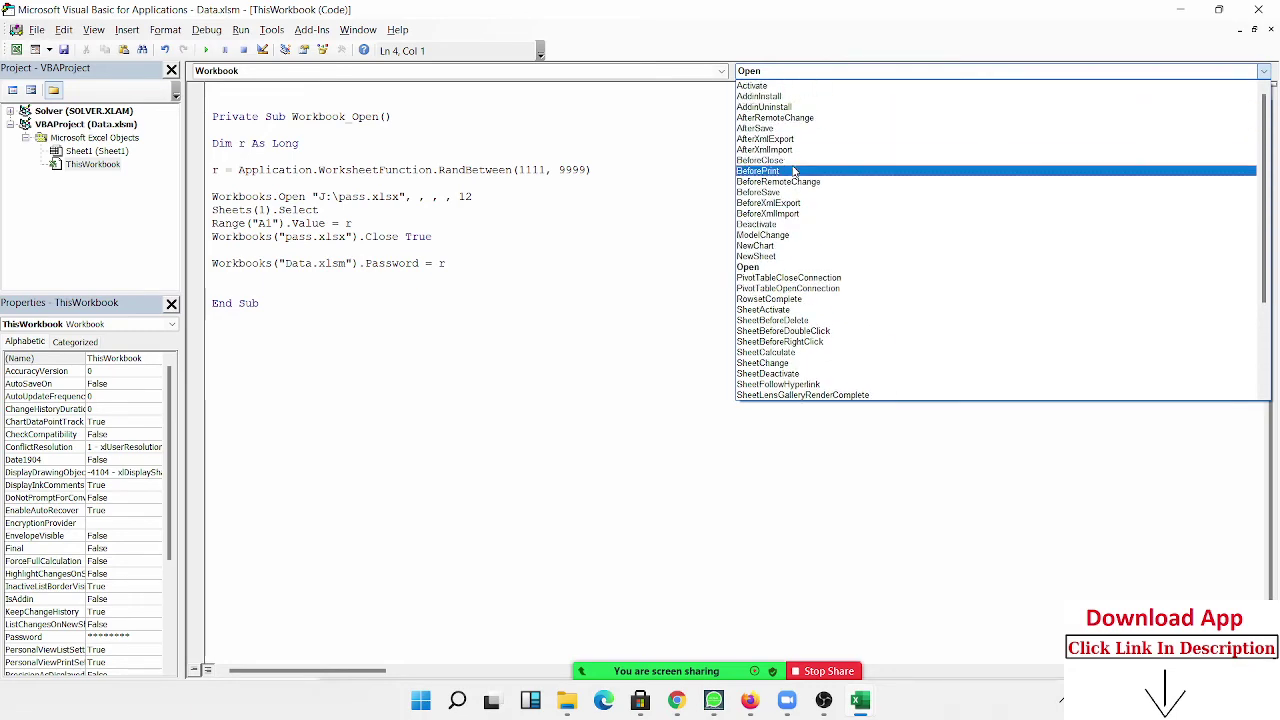
{"action": "left_click", "coordinate": [794, 160]}
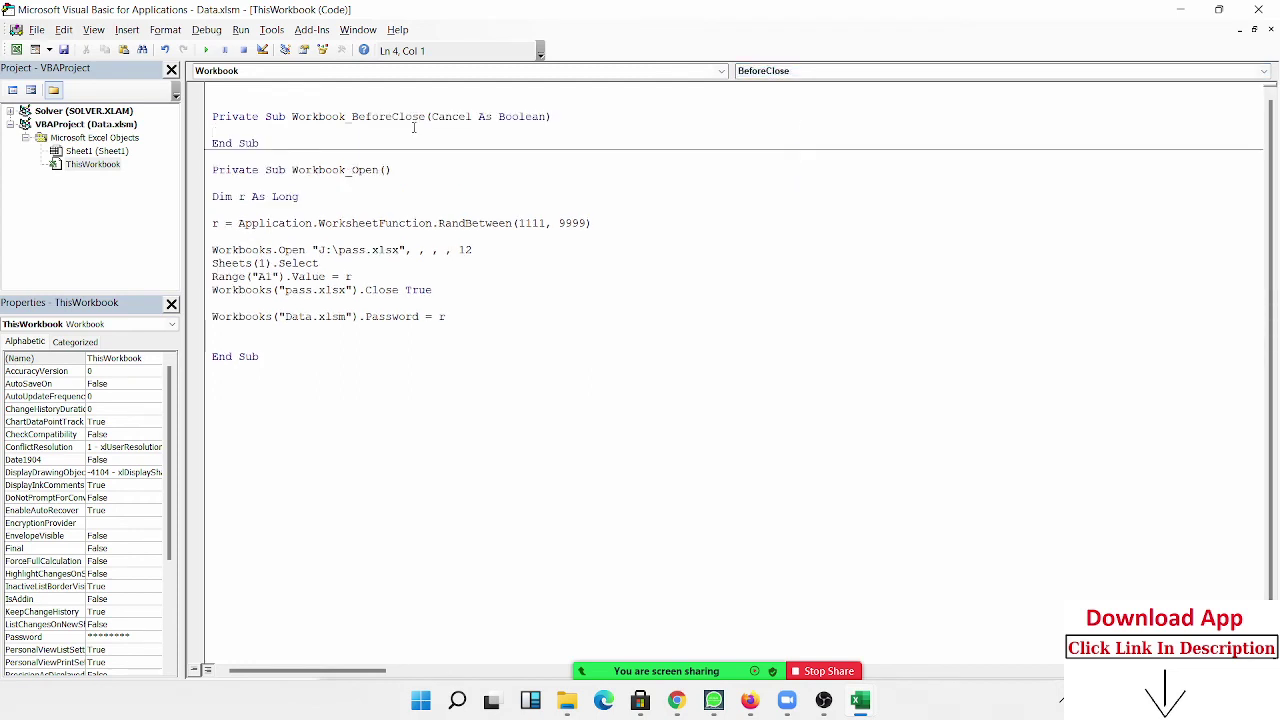
{"action": "key", "text": "ctrl+v"}
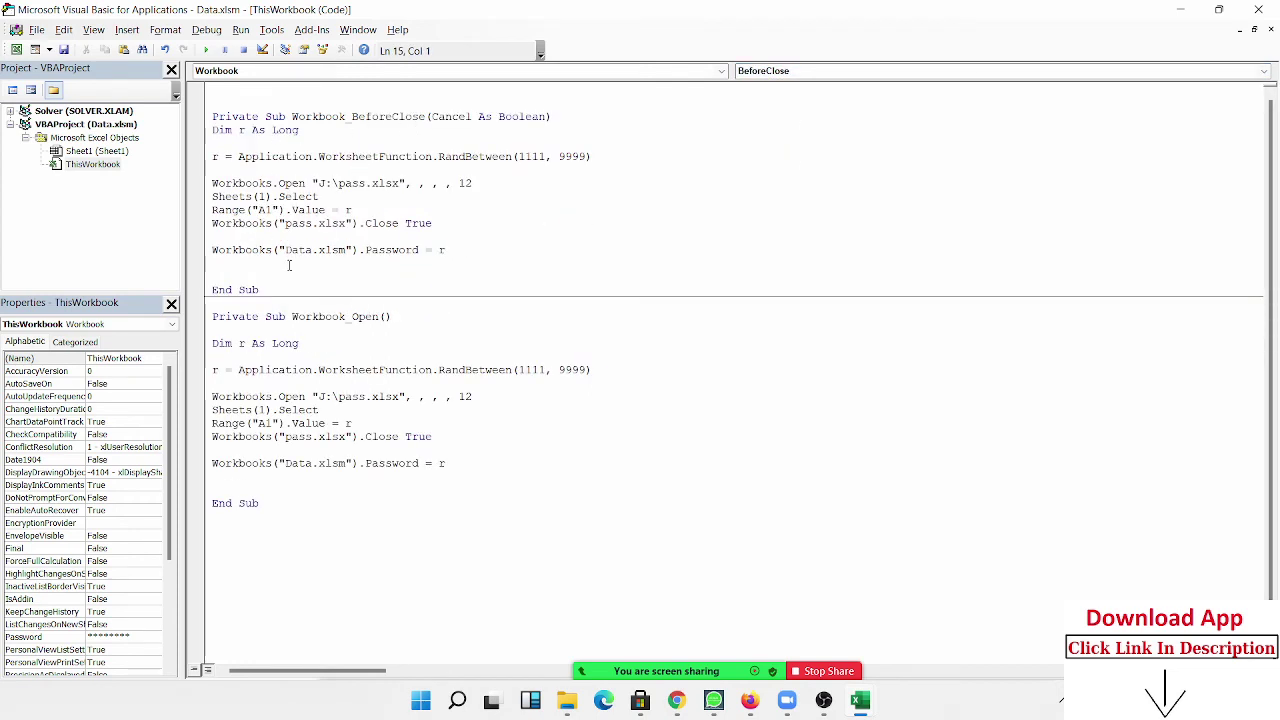
{"action": "left_click", "coordinate": [466, 335]}
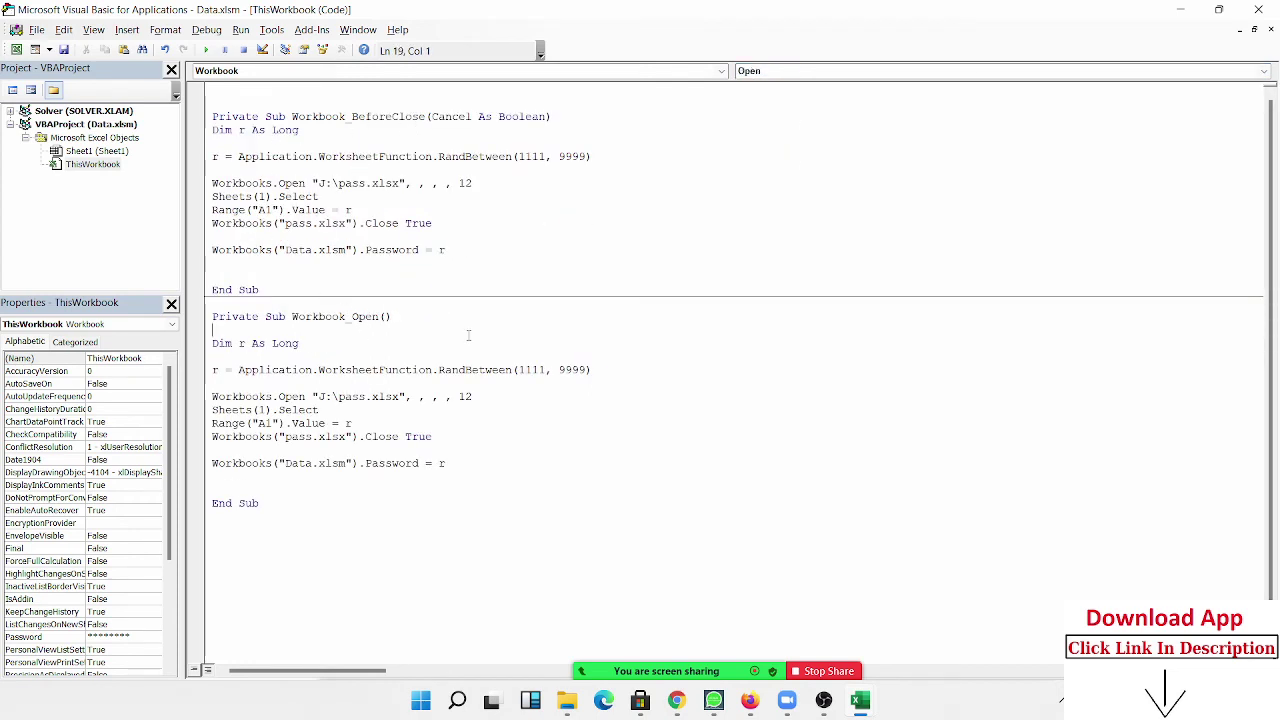
- Close the VBA editor, switch back to the Data workbook and select cells H3 and D9
{"action": "left_click", "coordinate": [1258, 9]}
{"action": "left_click", "coordinate": [290, 308]}
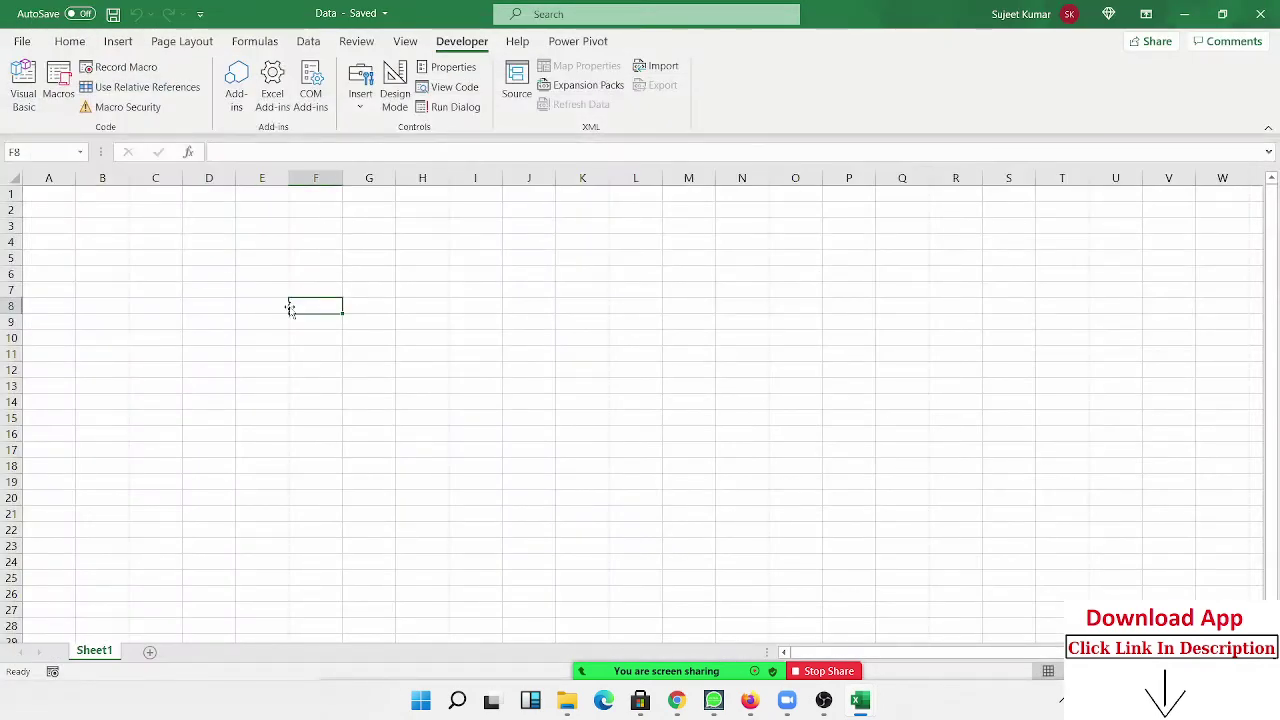
{"action": "key", "text": "alt+Tab"}
{"action": "key", "text": "alt+Tab"}
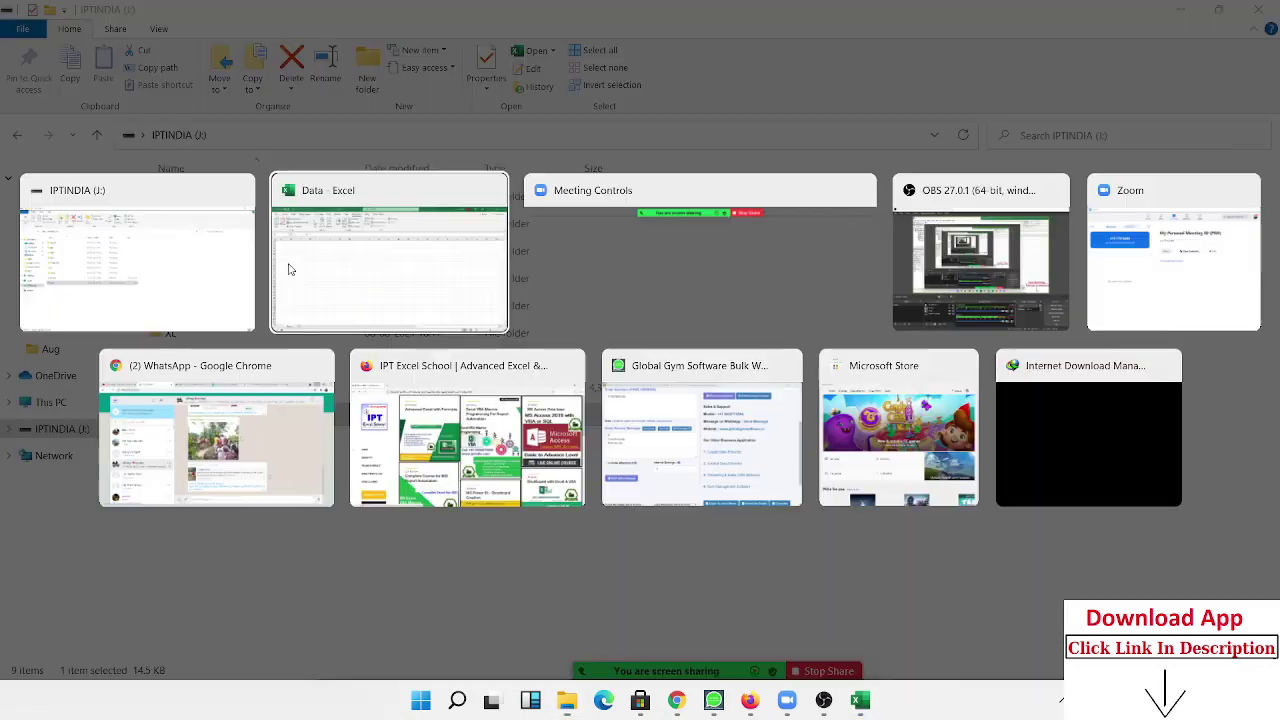
{"action": "key", "text": "alt+Tab"}
{"action": "key", "text": "alt+Tab"}
{"action": "key", "text": "shift+alt+Tab"}
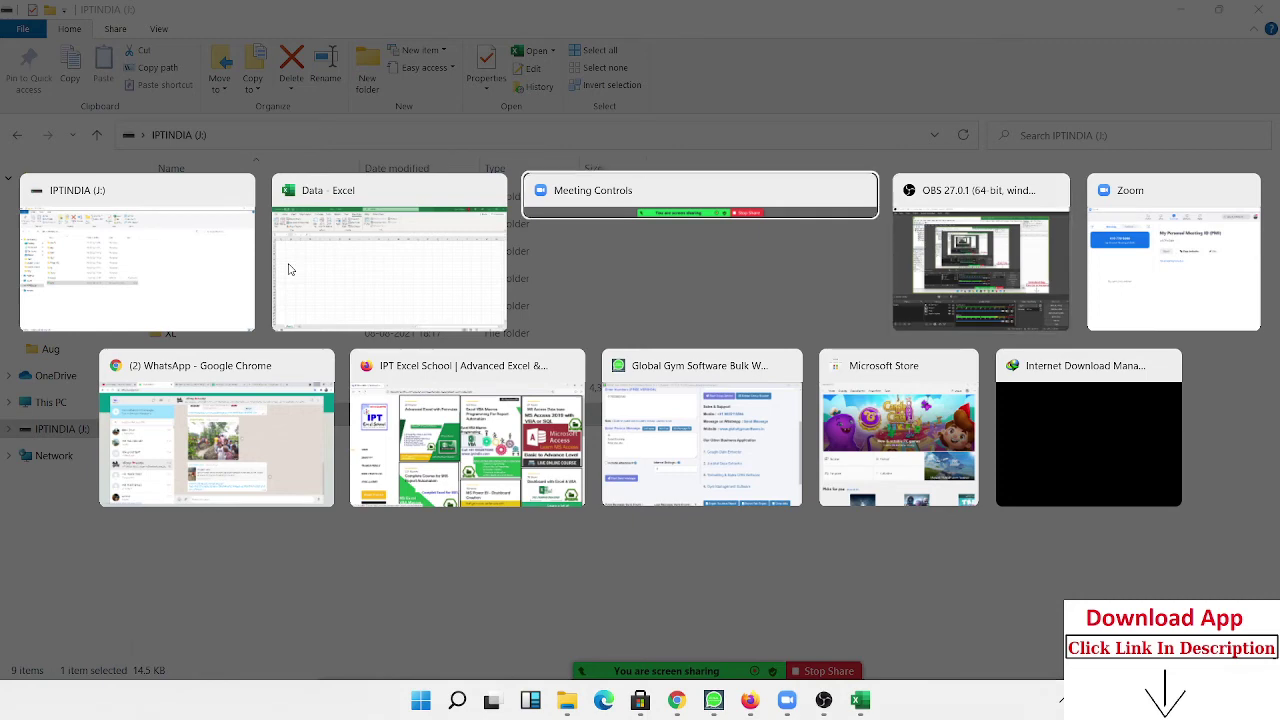
{"action": "key", "text": "shift+alt+Tab"}
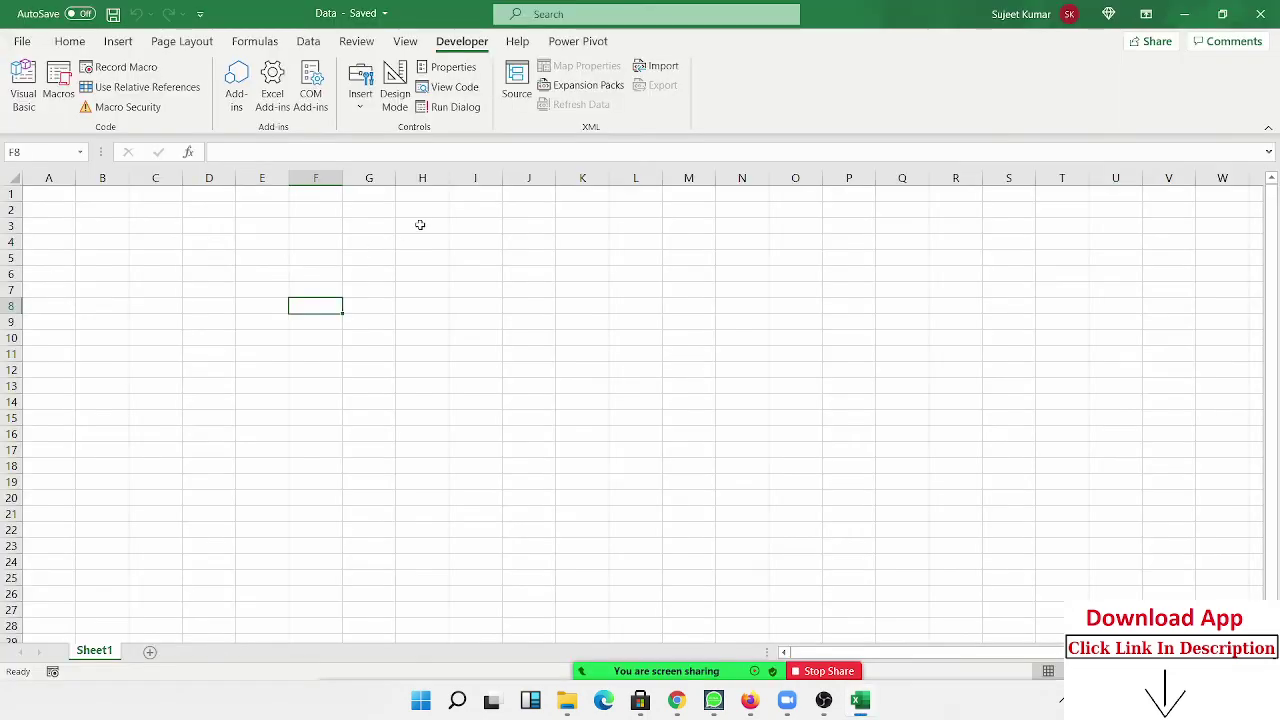
{"action": "left_click", "coordinate": [420, 224]}
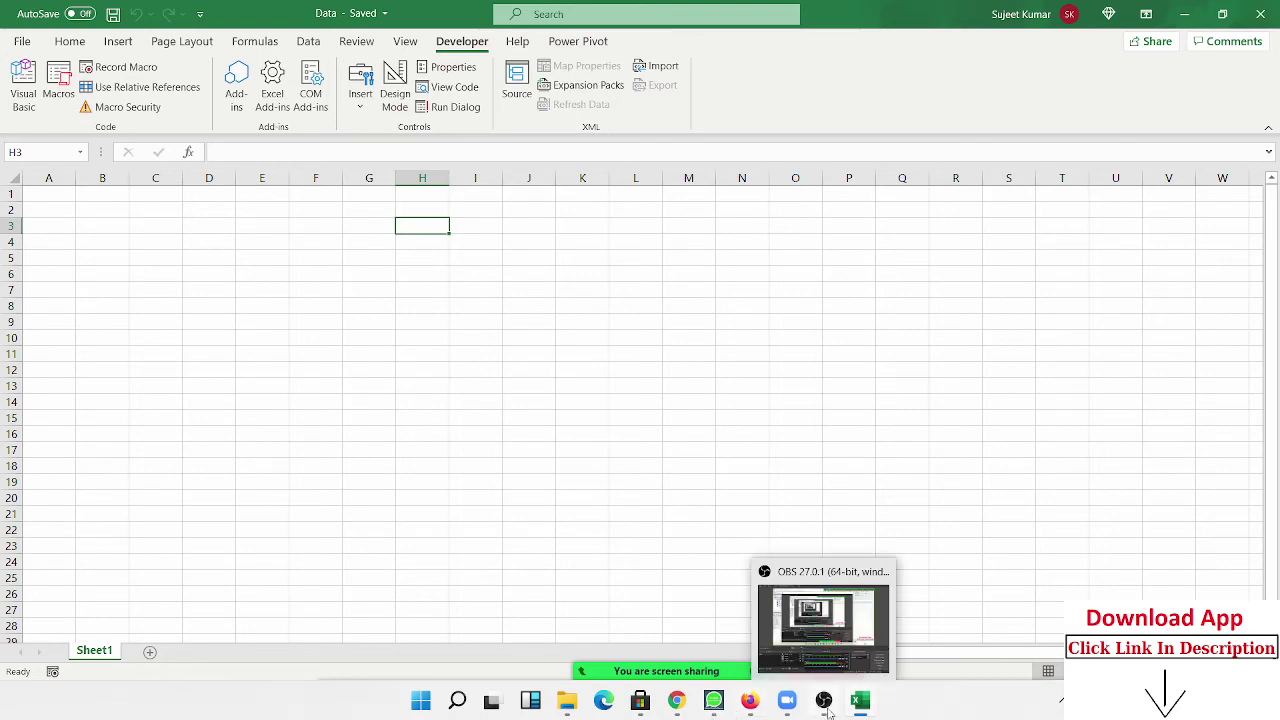
{"action": "left_click", "coordinate": [209, 321]}
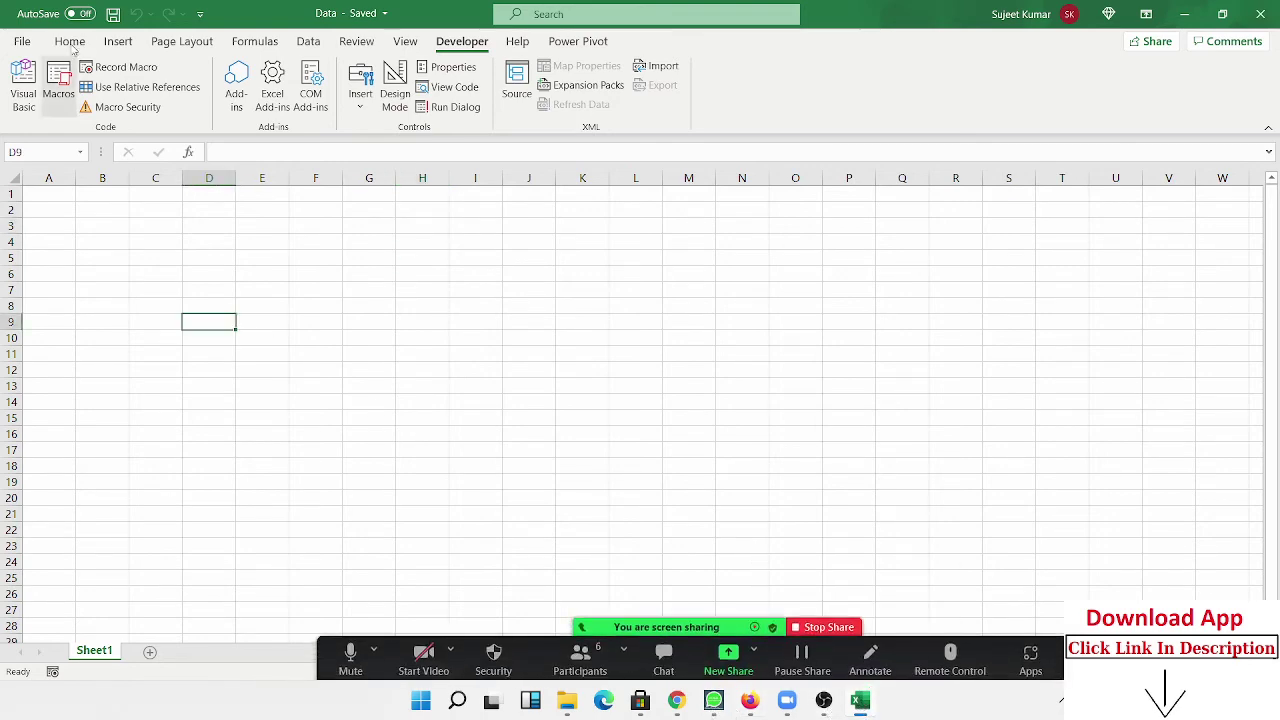
- Reopen the VBA editor, delete the Workbook_BeforeClose code and its stub, then close the editor
{"action": "left_click", "coordinate": [23, 85]}
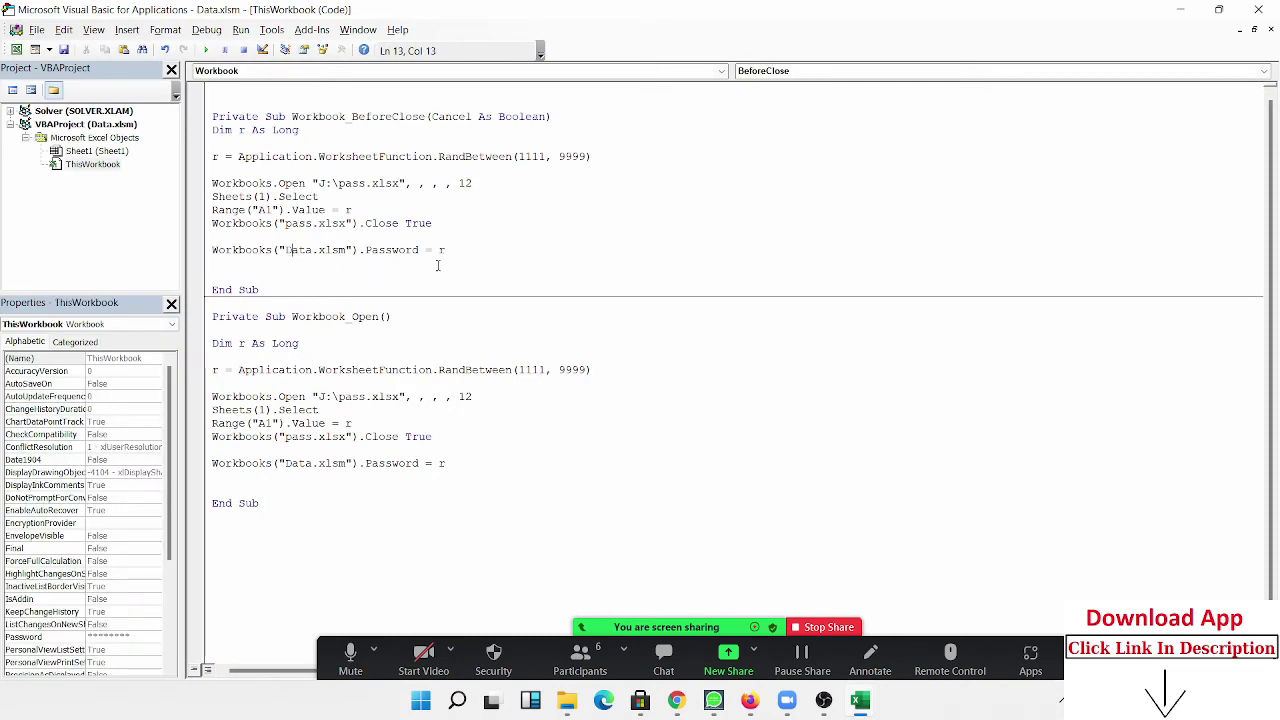
{"action": "left_click_drag", "start_coordinate": [268, 265], "coordinate": [212, 156]}
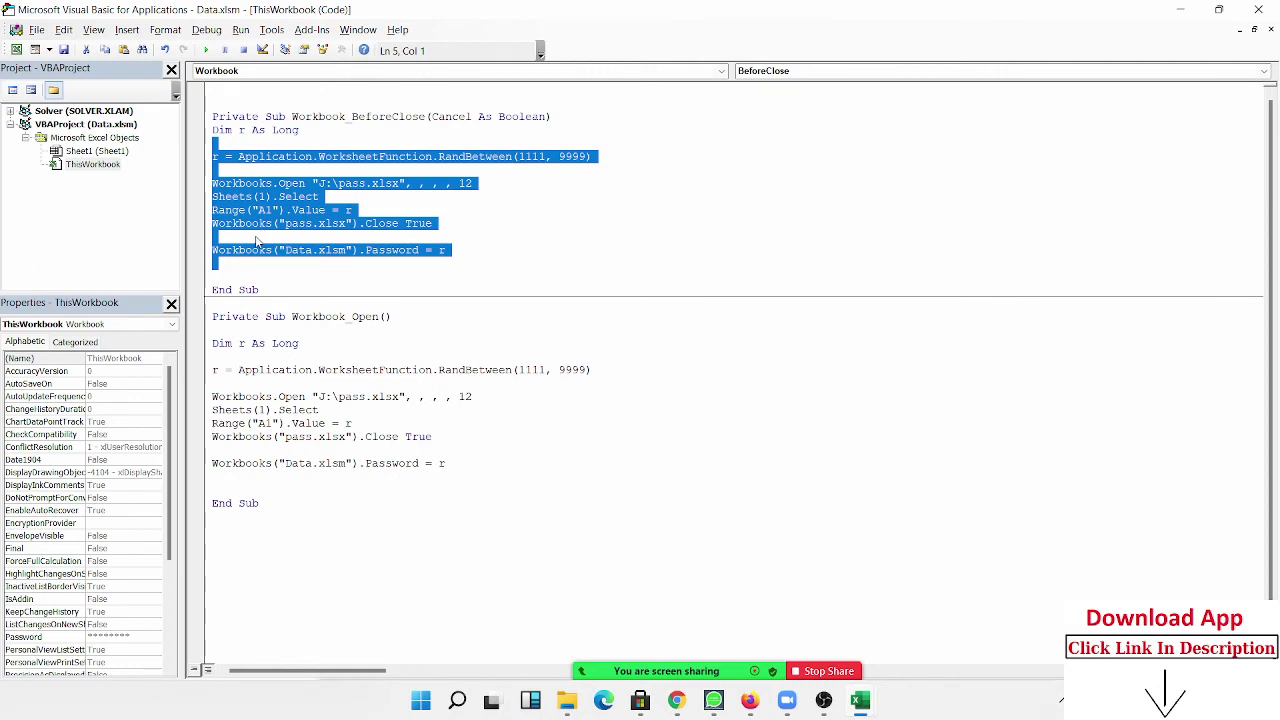
{"action": "key", "text": "Delete"}
{"action": "left_click_drag", "start_coordinate": [260, 157], "coordinate": [192, 108]}
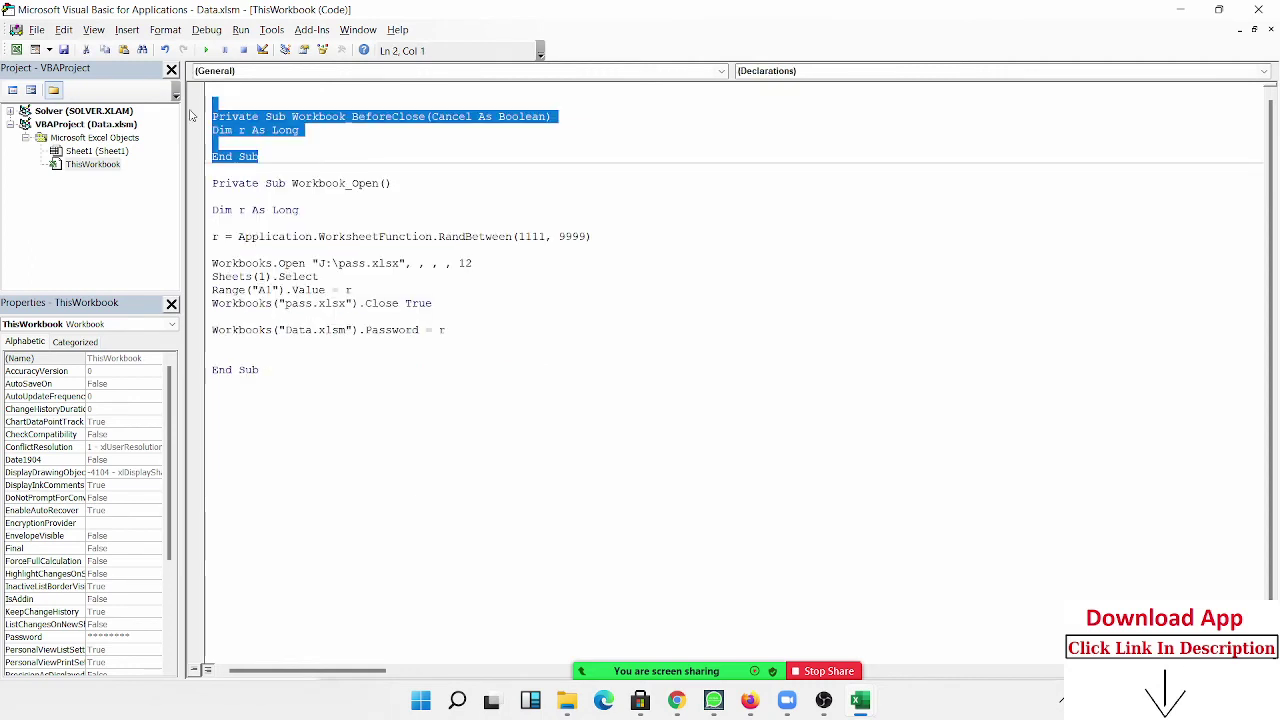
{"action": "key", "text": "Delete"}
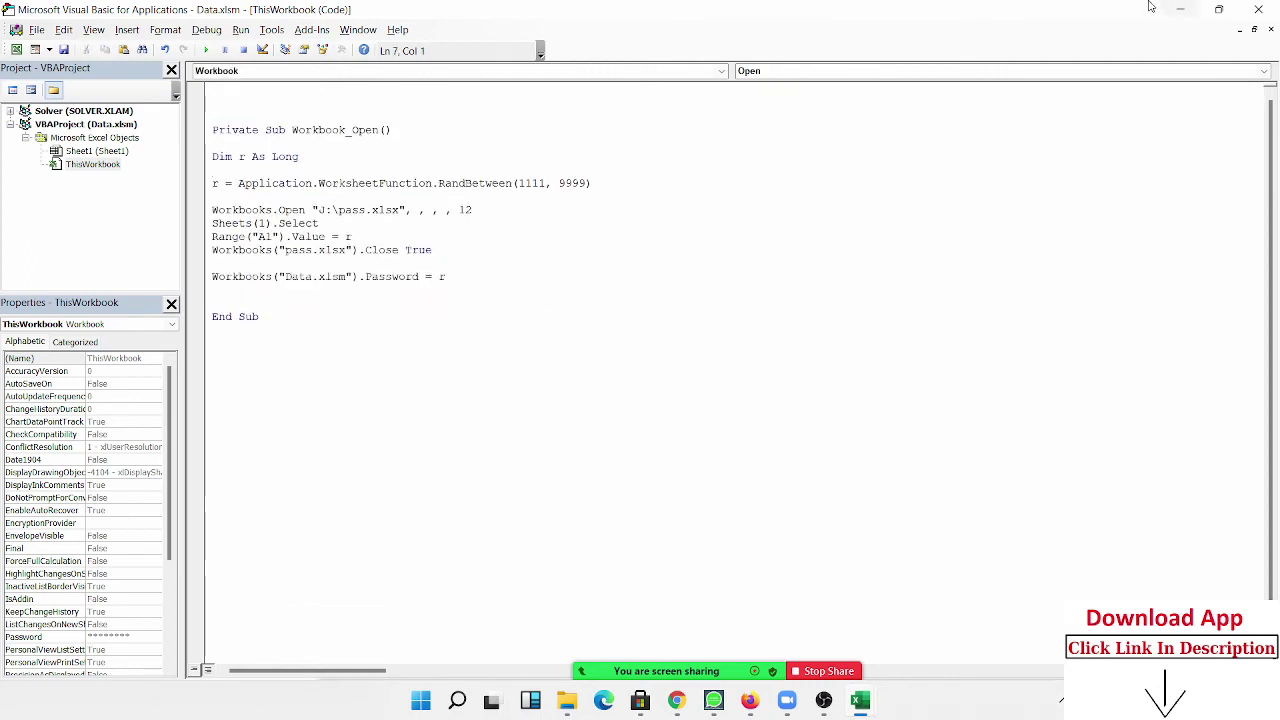
{"action": "left_click", "coordinate": [1258, 9]}
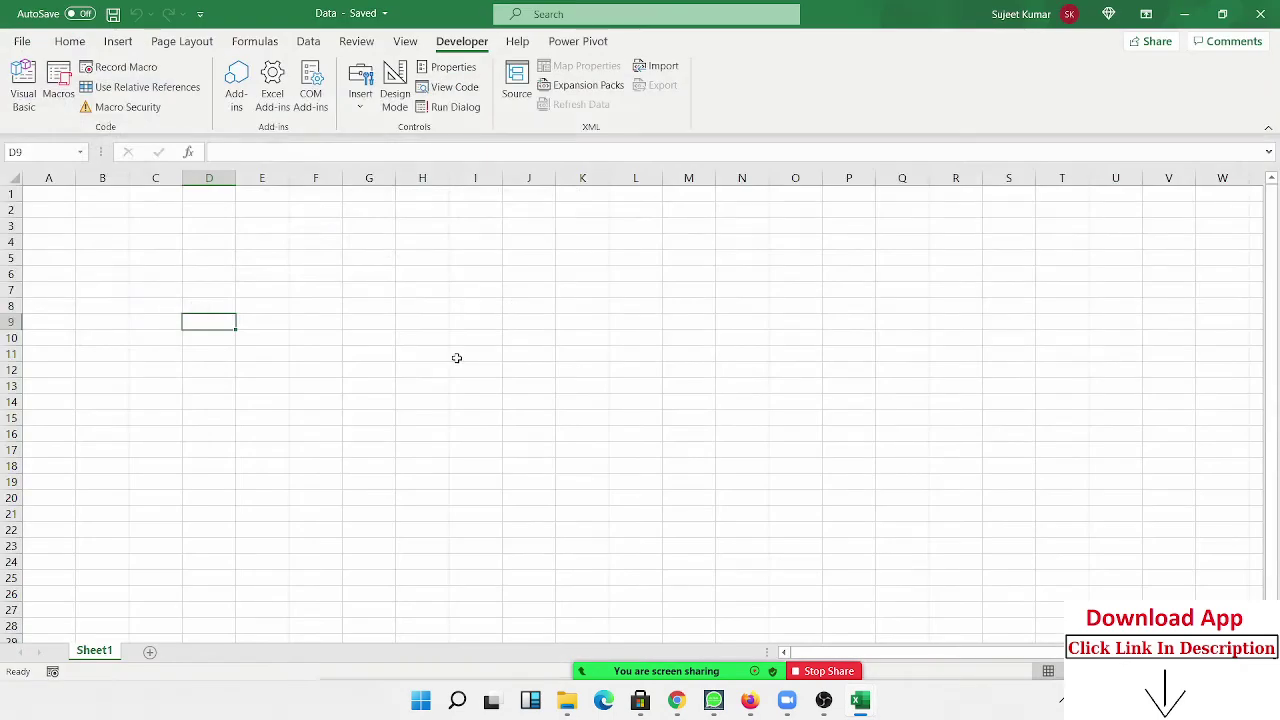
- Close Excel, browse to E:\2021 and select the macro-enabled Data file
{"action": "left_click", "coordinate": [1262, 10]}
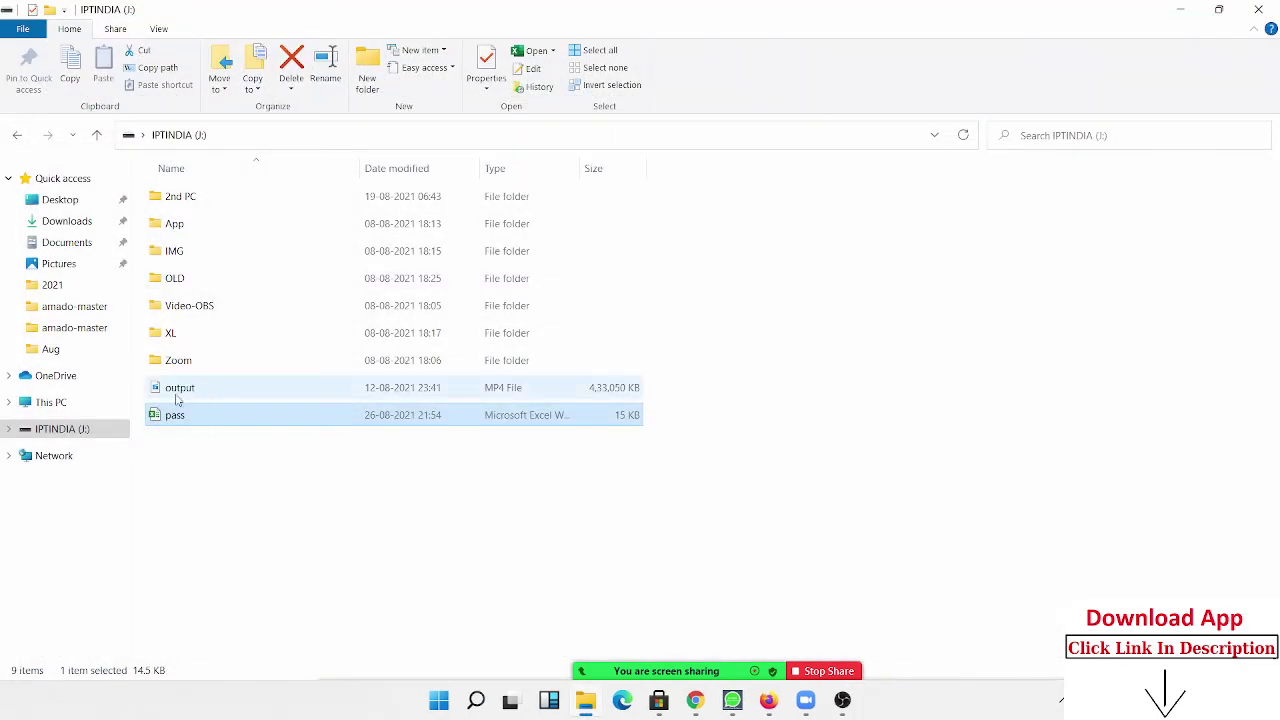
{"action": "left_click", "coordinate": [52, 285]}
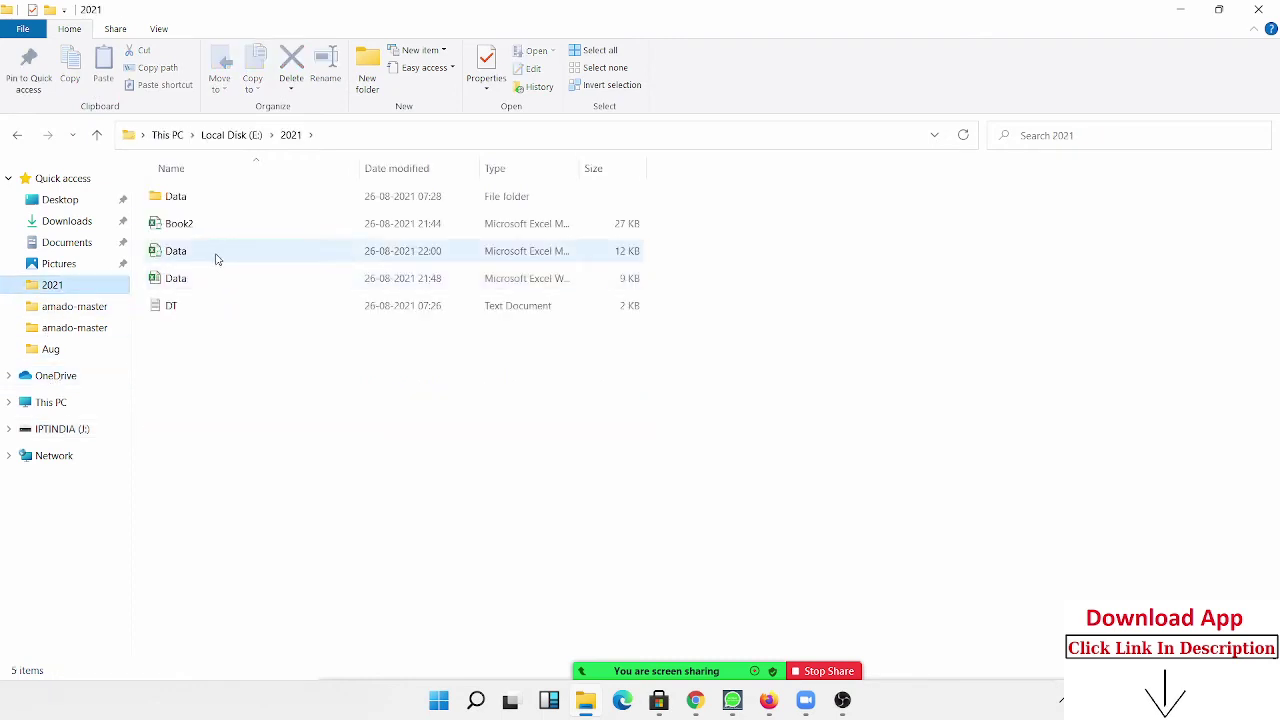
{"action": "left_click", "coordinate": [215, 259]}
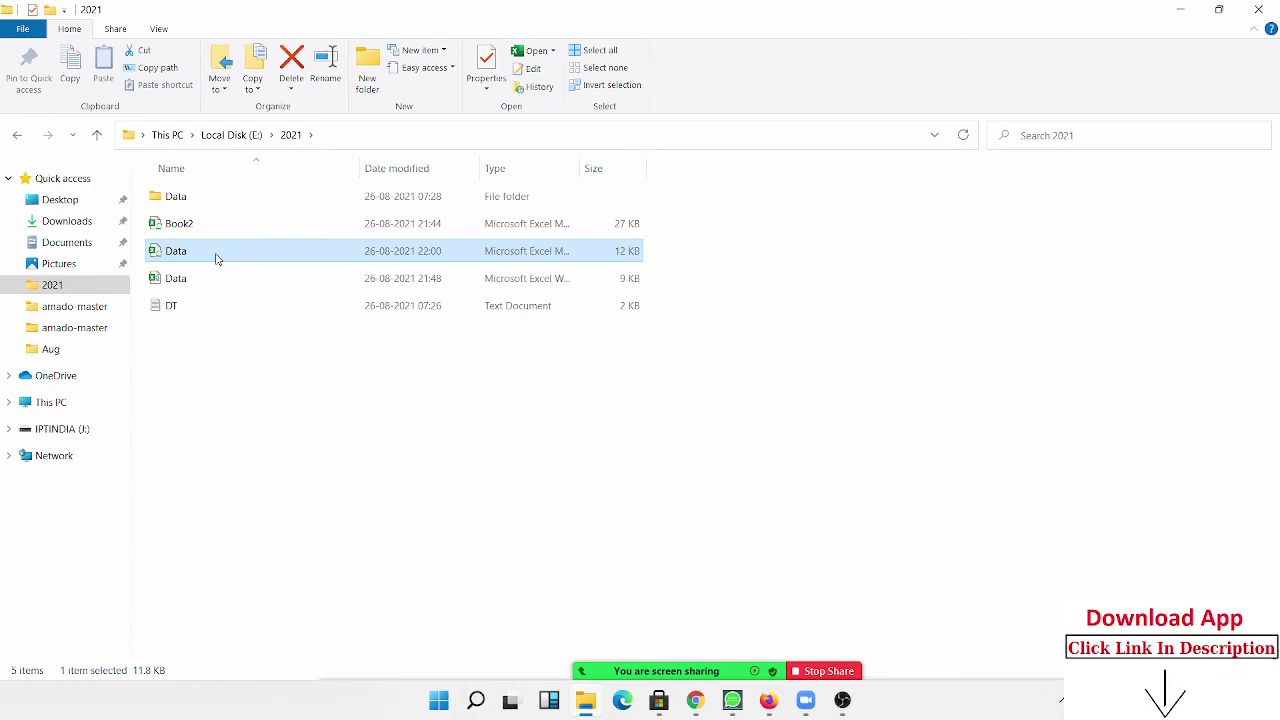
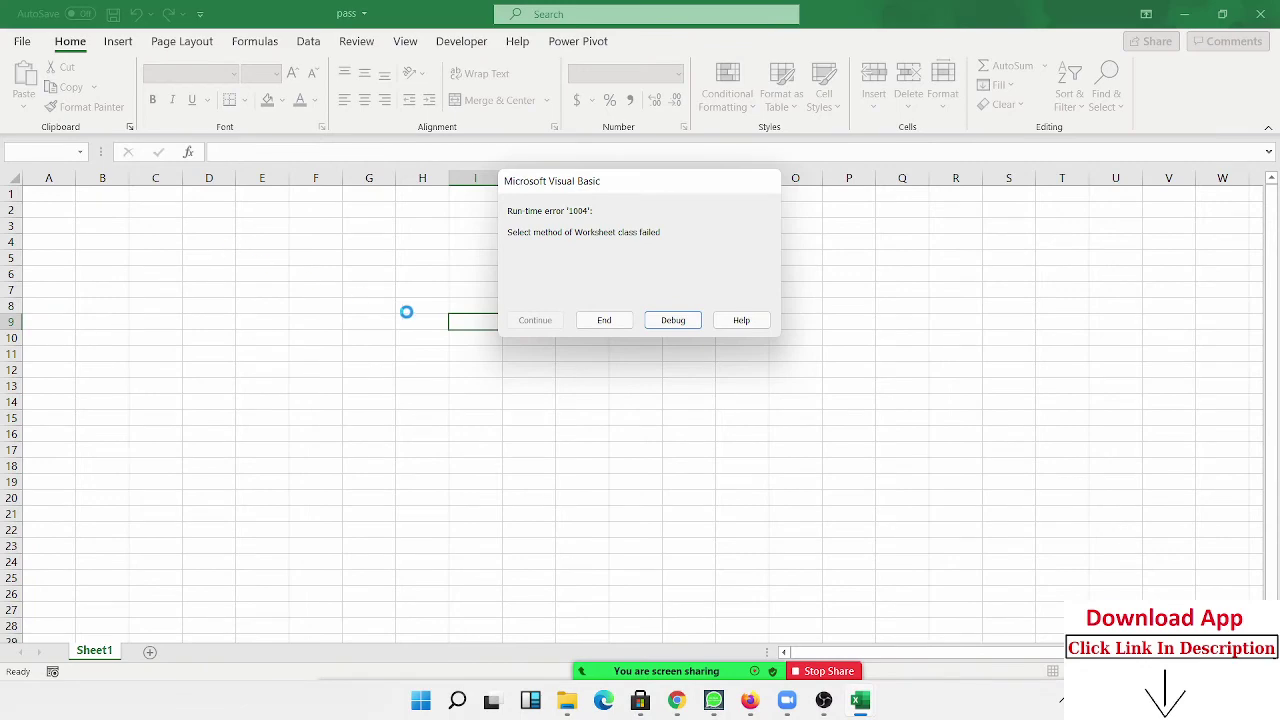
- Debug the run-time error 1004 to reach the failing Sheets(1).Select line, after a glance at pass.xlsx
{"action": "left_click", "coordinate": [669, 325]}
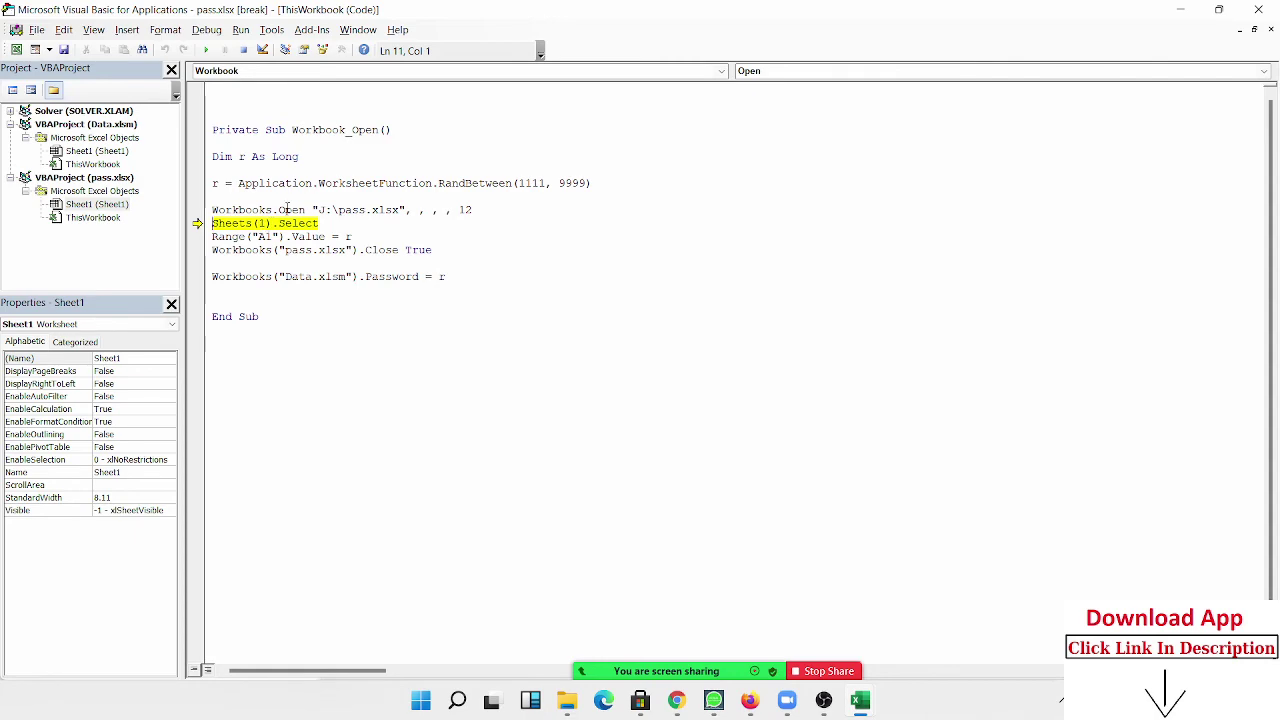
{"action": "left_click", "coordinate": [860, 701]}
{"action": "mouse_move", "coordinate": [859, 700]}
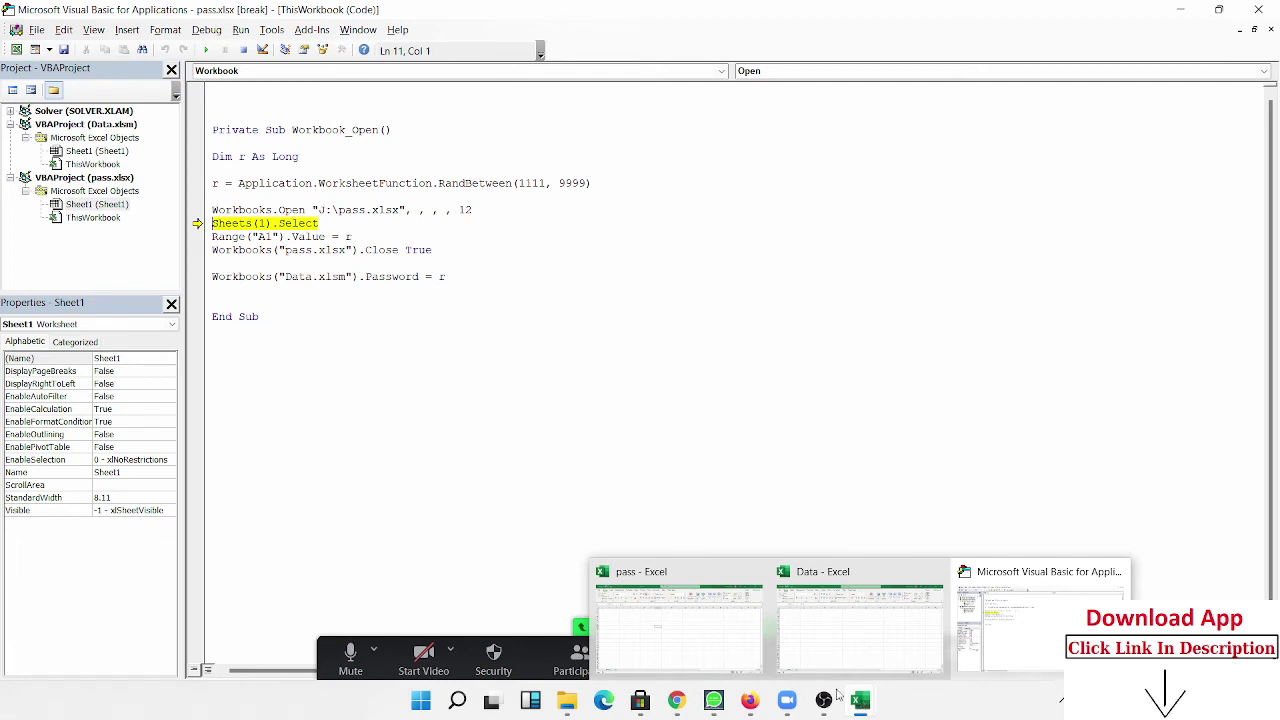
{"action": "left_click", "coordinate": [700, 639]}
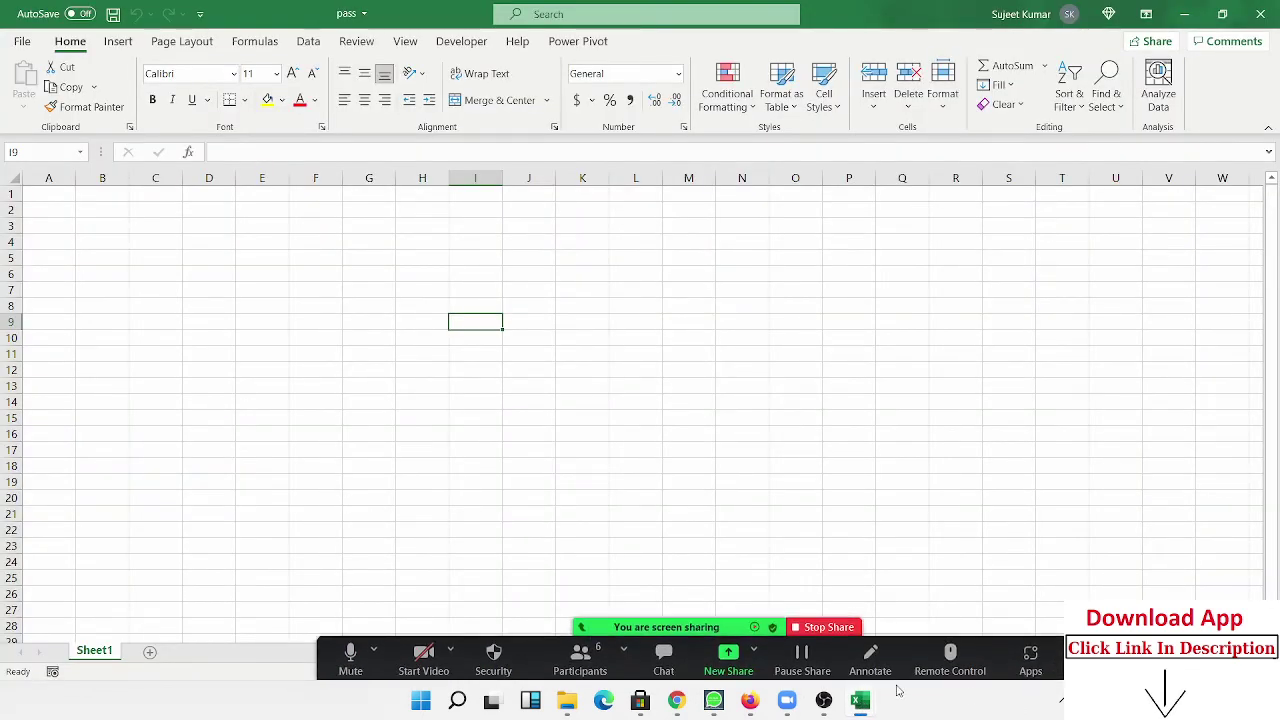
{"action": "mouse_move", "coordinate": [860, 700]}
{"action": "left_click", "coordinate": [1020, 630]}
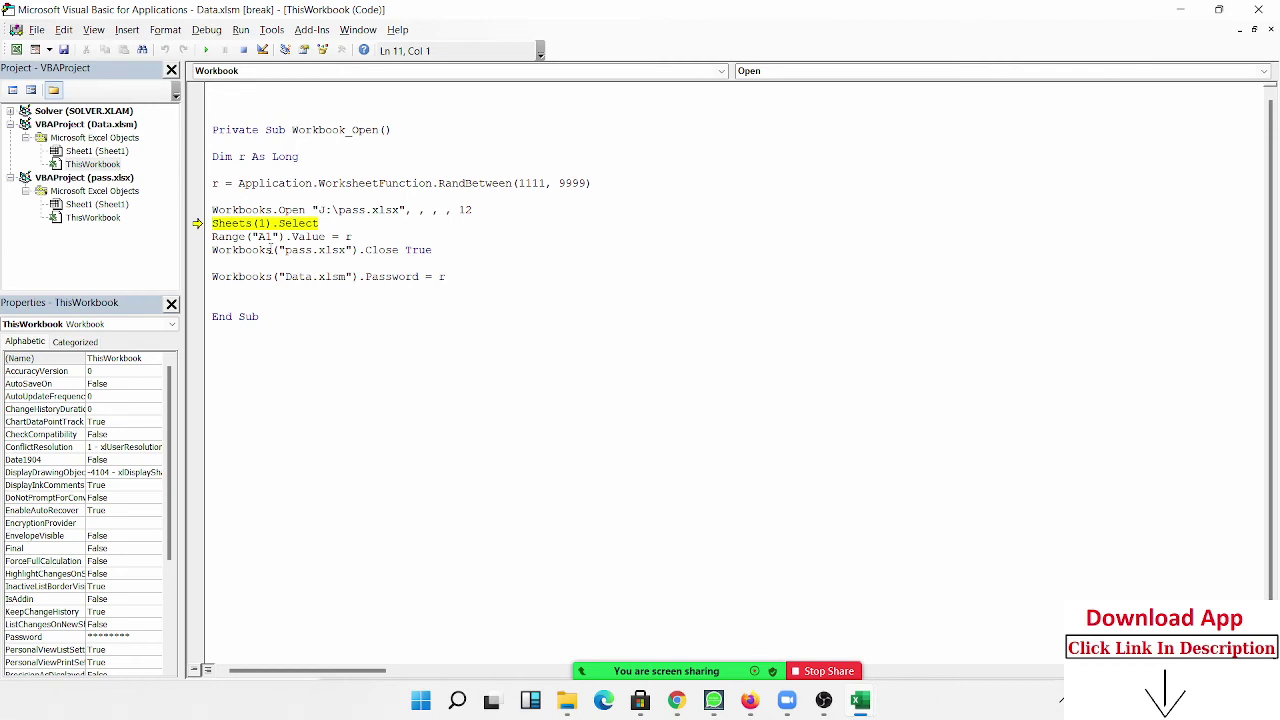
- Change the line to Workbooks("pass.xlsx").Sheets(1).Select and resume the paused macro
{"action": "type", "text": "wor"}
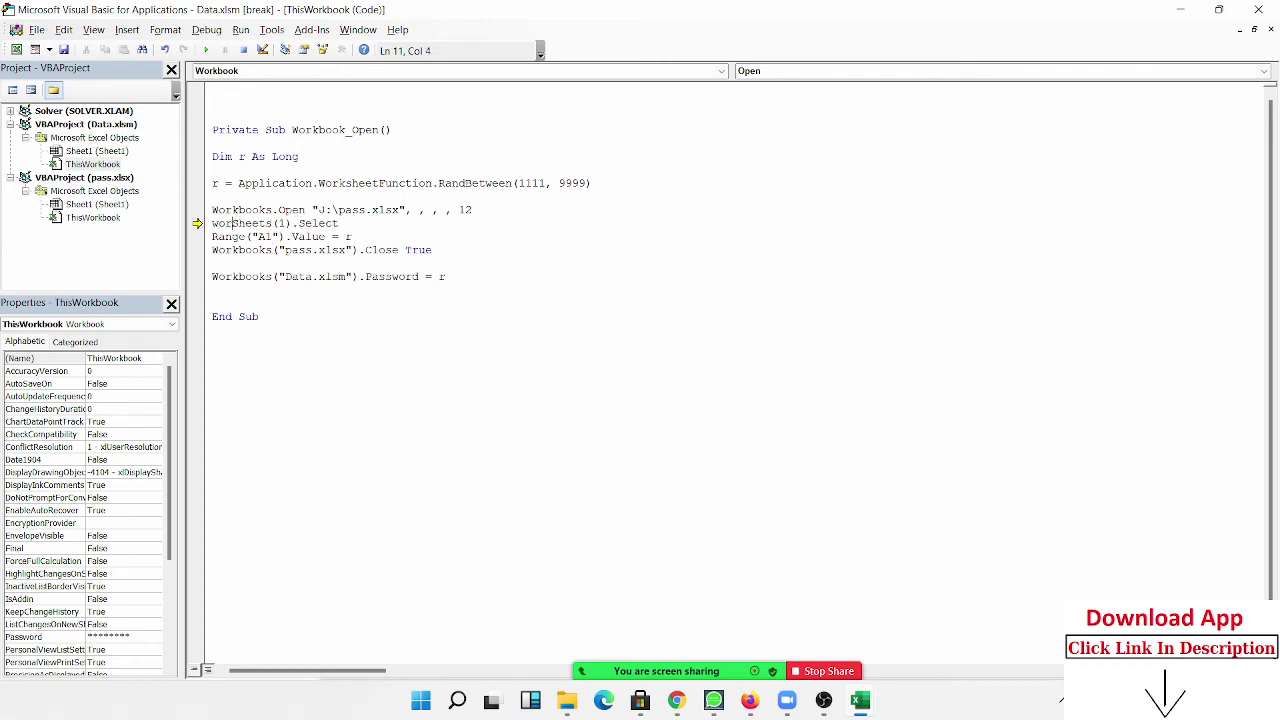
{"action": "type", "text": "kboo"}
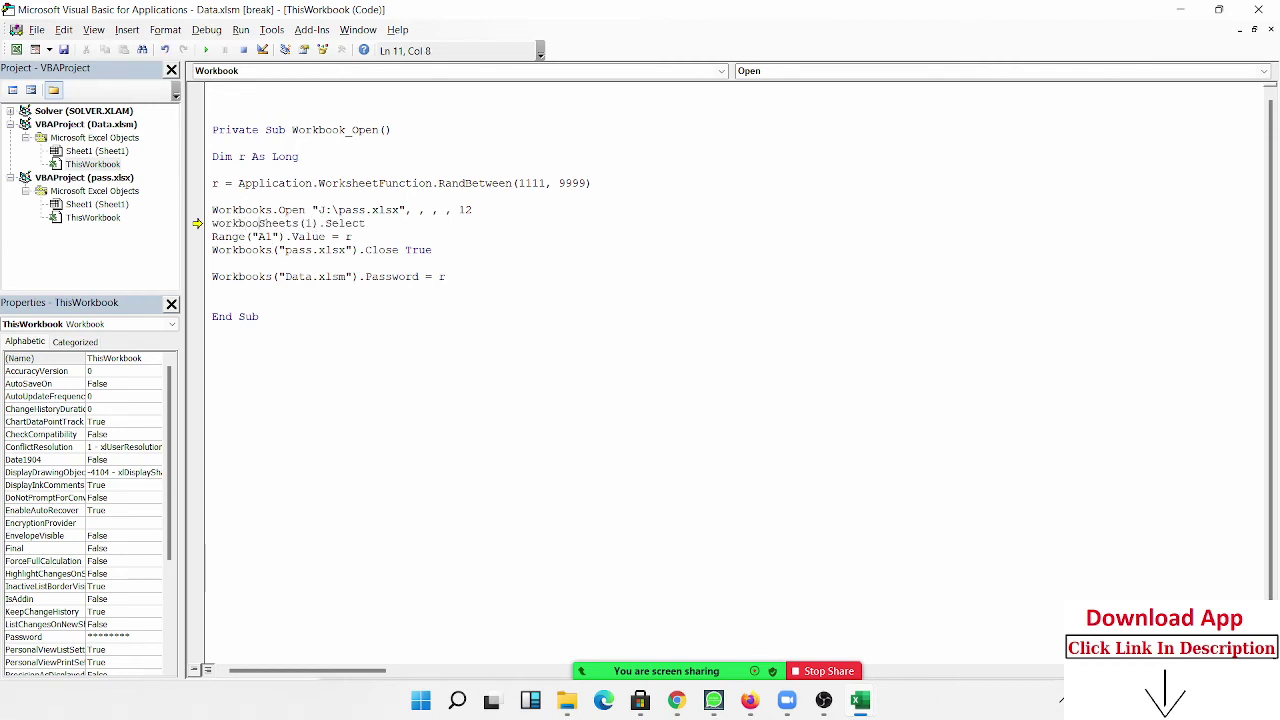
{"action": "type", "text": "ks"}
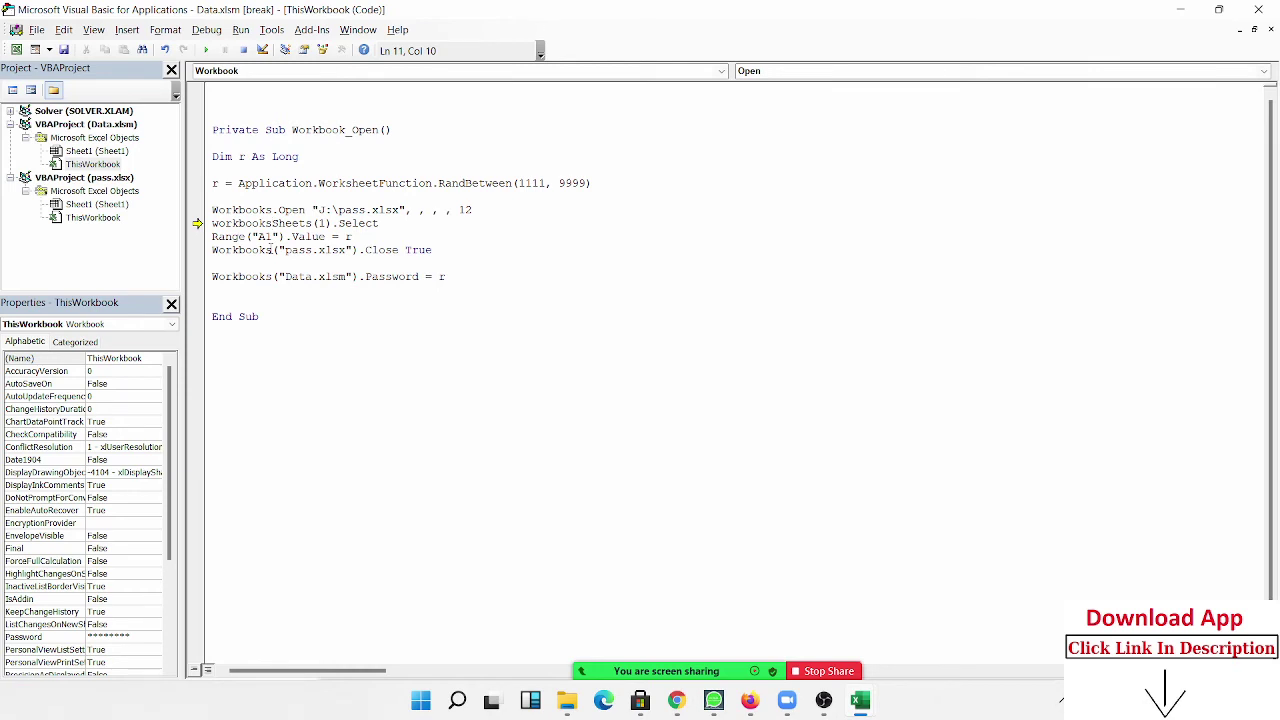
{"action": "type", "text": "("}
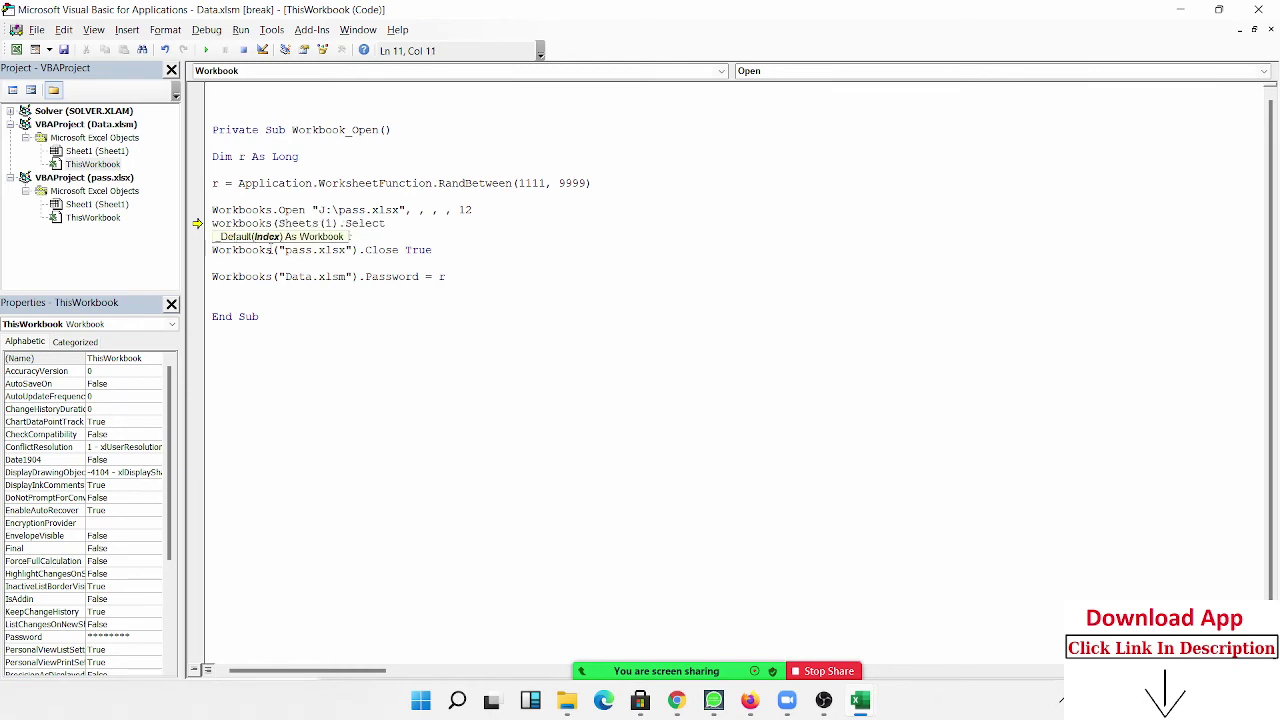
{"action": "type", "text": "\""}
{"action": "left_click", "coordinate": [339, 210]}
{"action": "key", "text": "Return"}
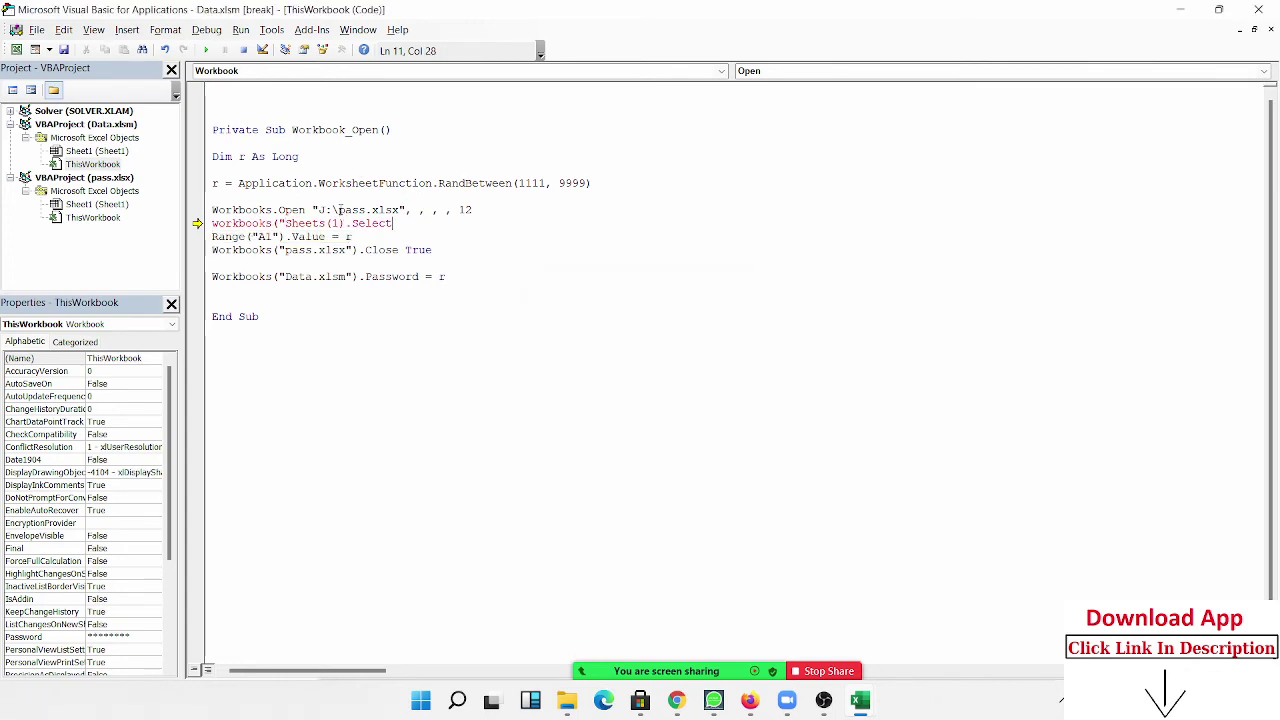
{"action": "left_click_drag", "start_coordinate": [337, 210], "coordinate": [400, 210]}
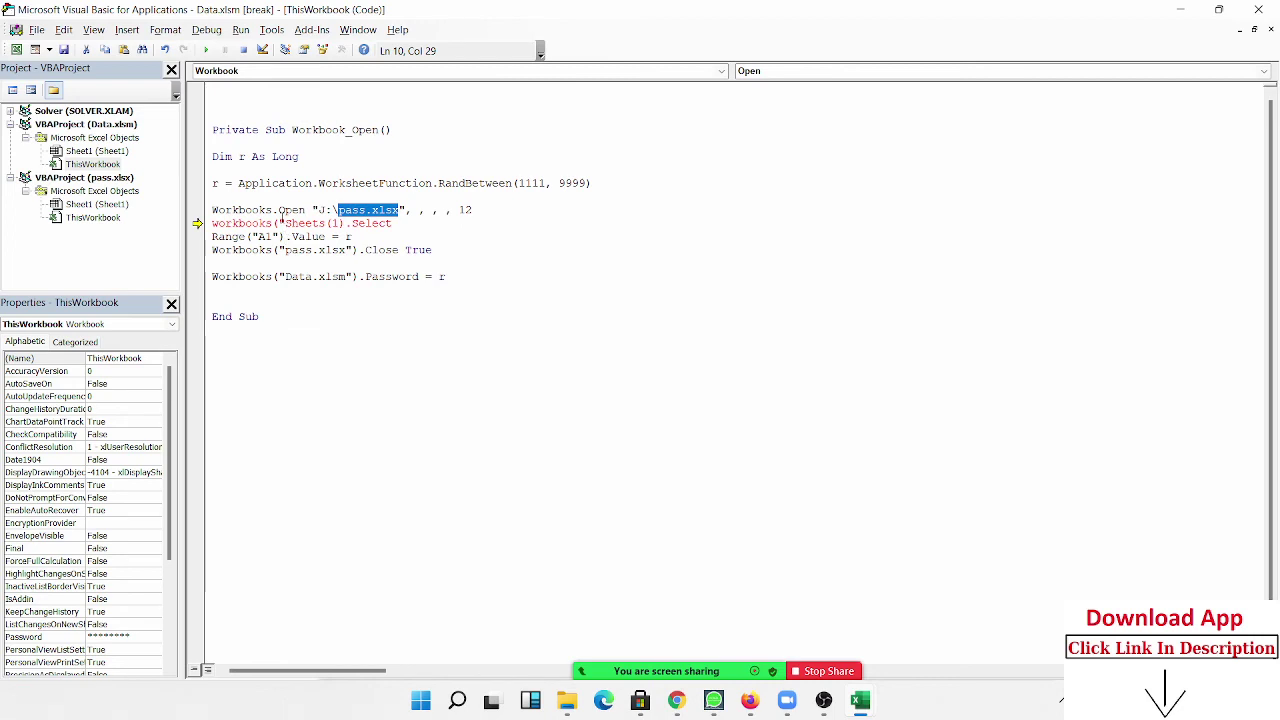
{"action": "left_click", "coordinate": [283, 223]}
{"action": "type", "text": "pass.xlsx"}
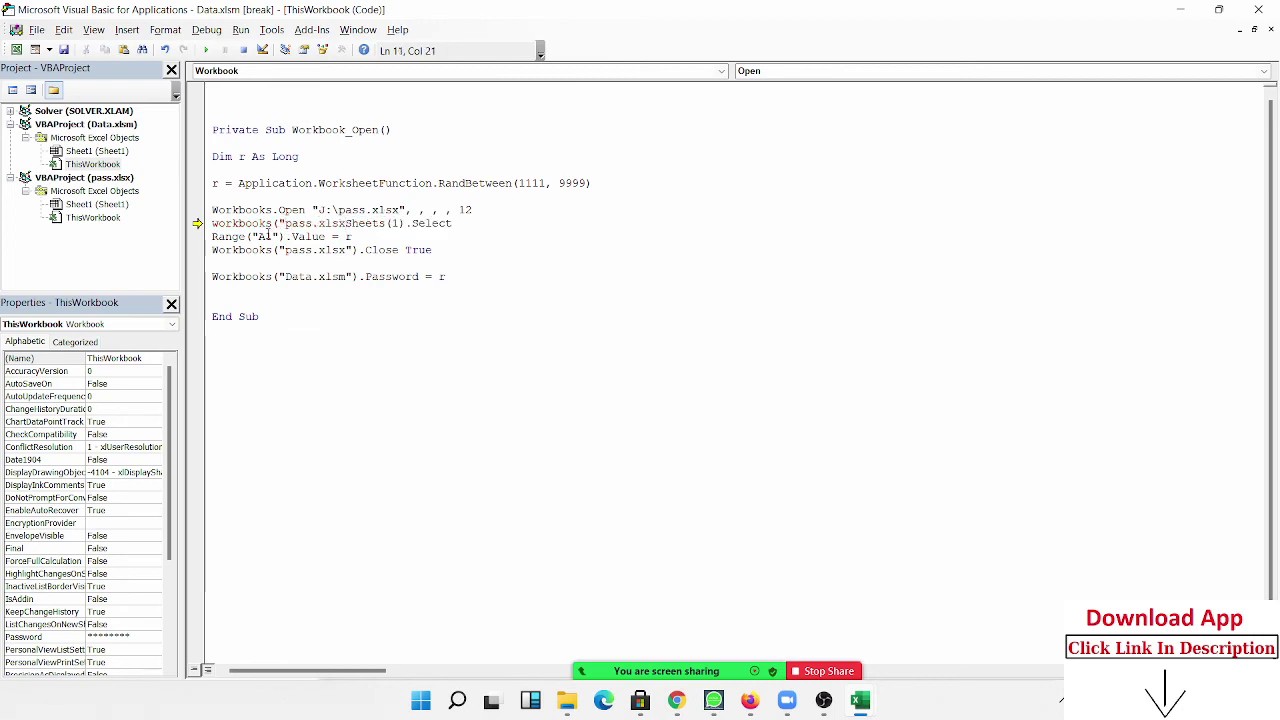
{"action": "type", "text": "\")"}
{"action": "type", "text": "."}
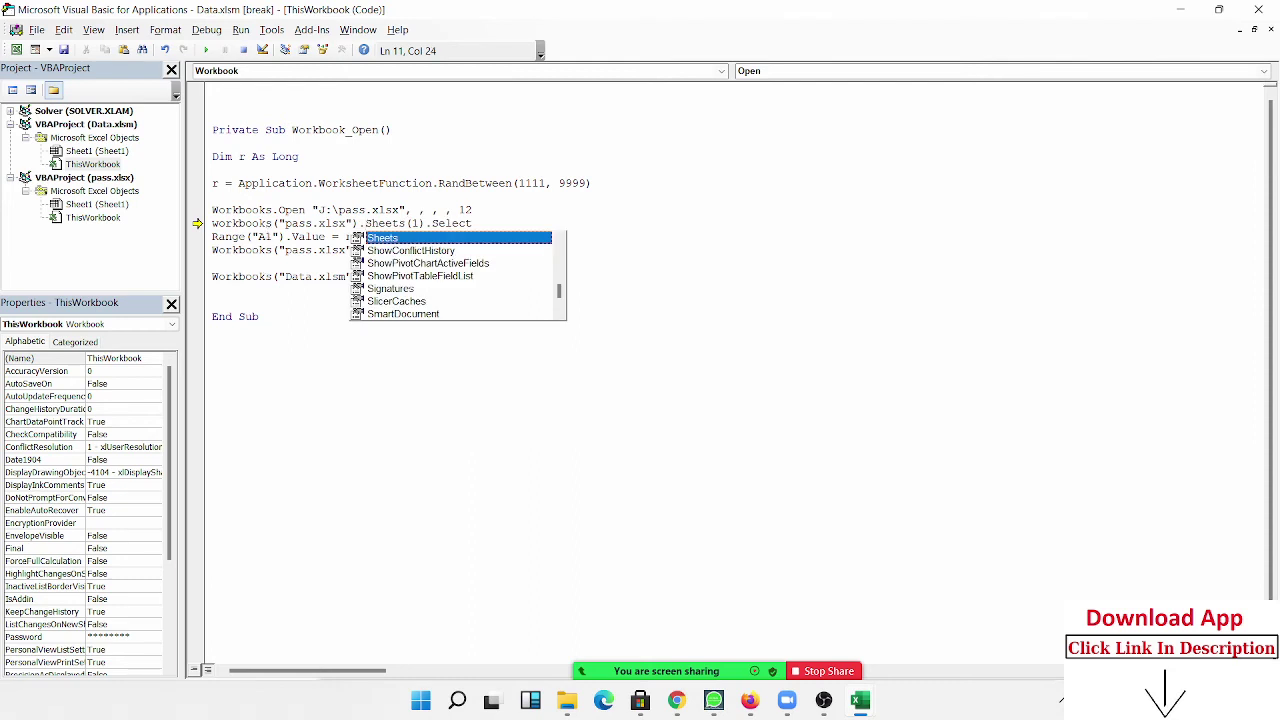
{"action": "left_click", "coordinate": [292, 297]}
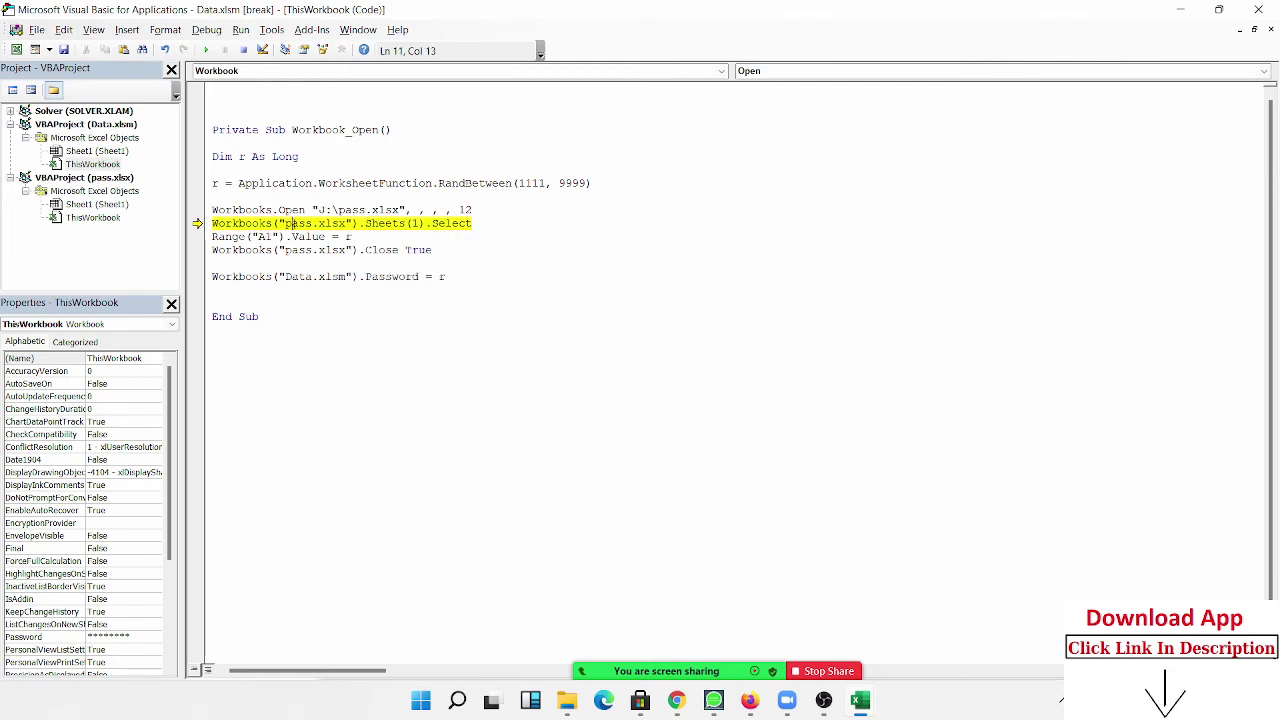
{"action": "left_click", "coordinate": [206, 49]}
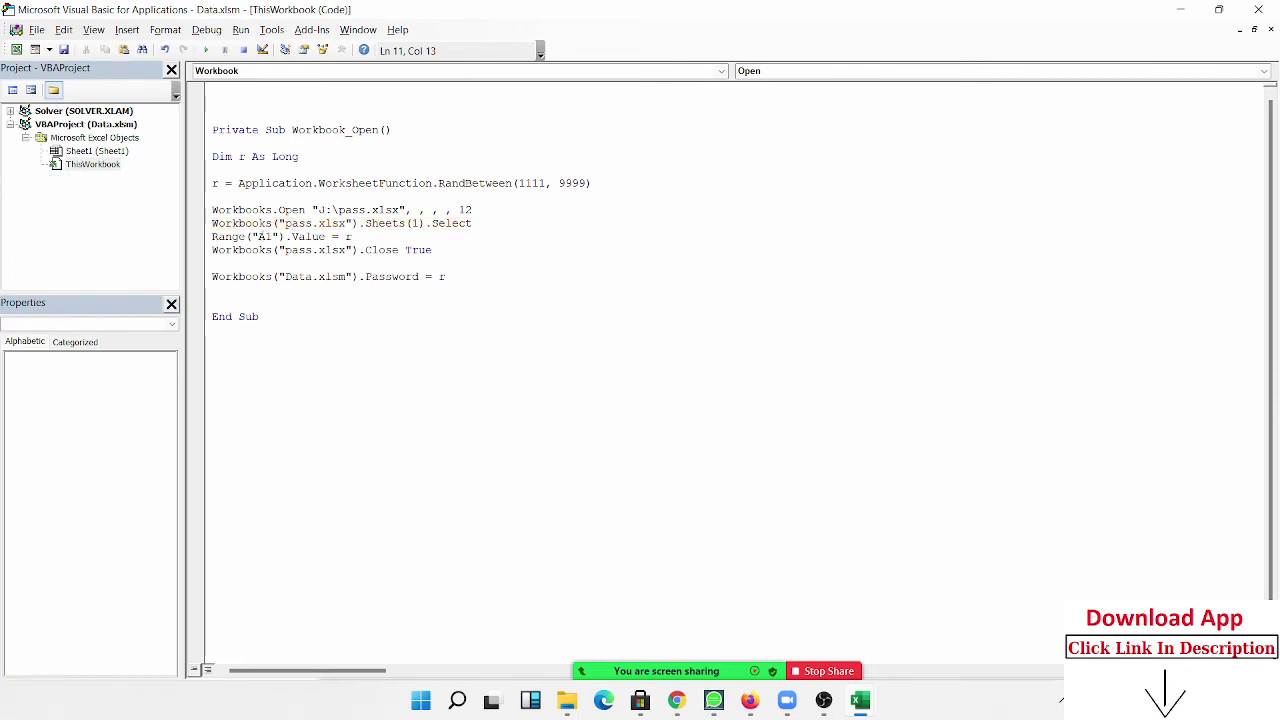
{"action": "left_click", "coordinate": [273, 277]}
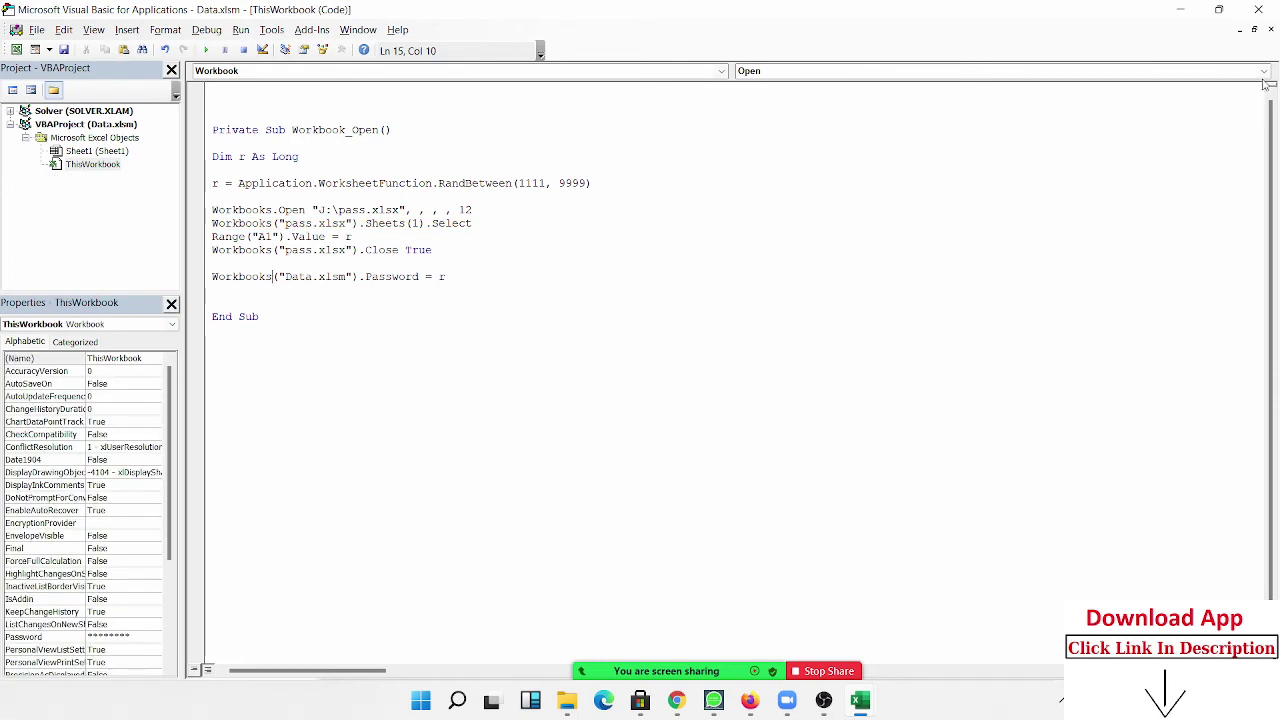
- Open pass.xlsx from the IPTINDIA (J:) drive with its password and view the password stored in A1
{"action": "left_click", "coordinate": [1258, 10]}
{"action": "mouse_move", "coordinate": [566, 700]}
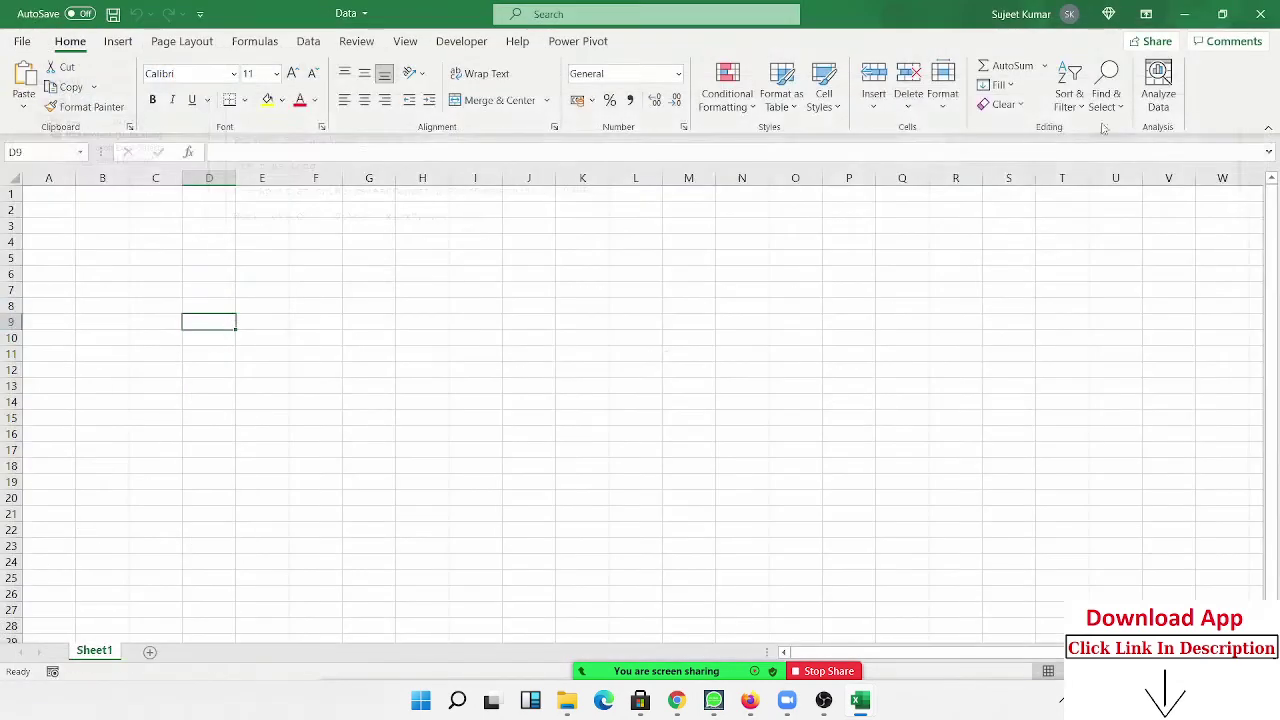
{"action": "left_click", "coordinate": [567, 703]}
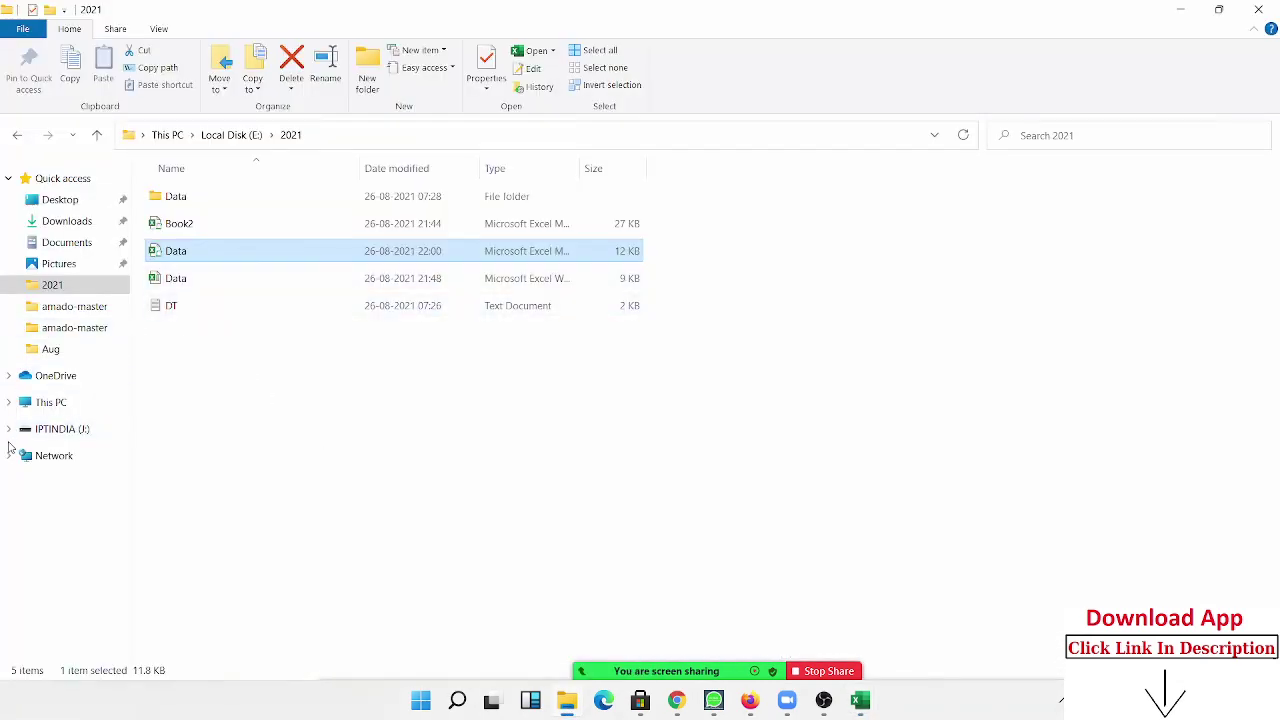
{"action": "left_click", "coordinate": [55, 430]}
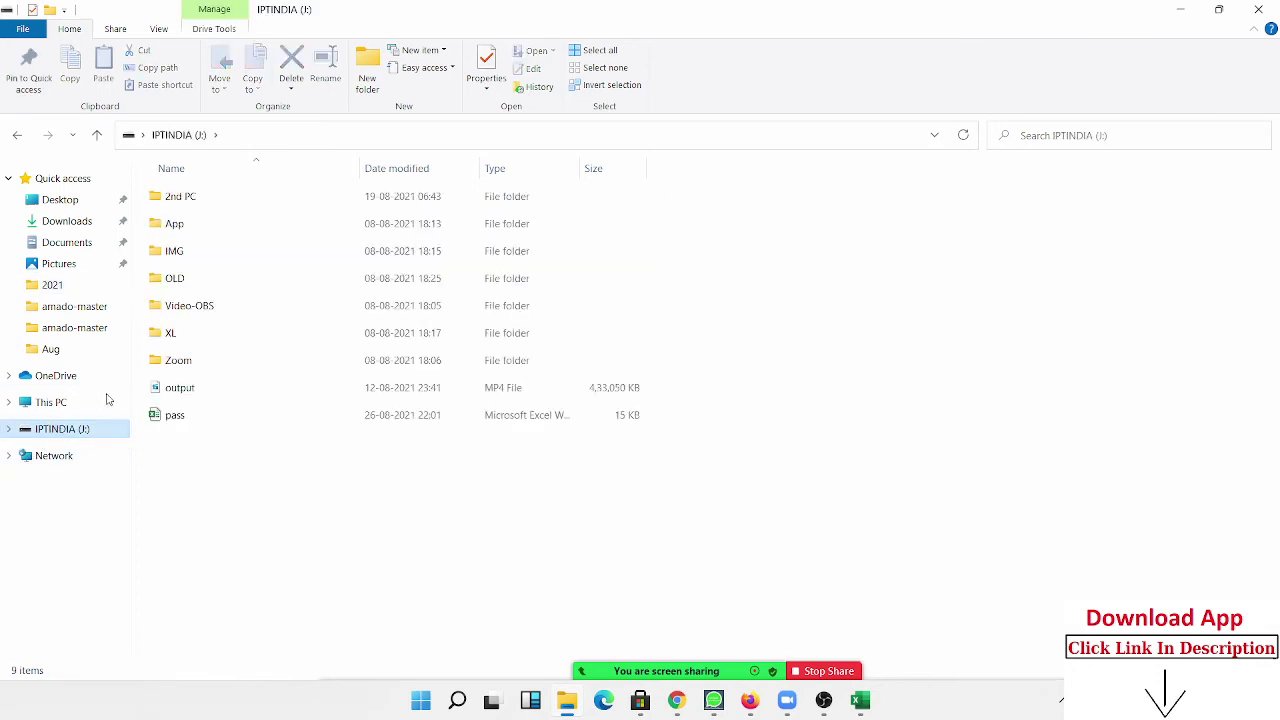
{"action": "double_click", "coordinate": [172, 414]}
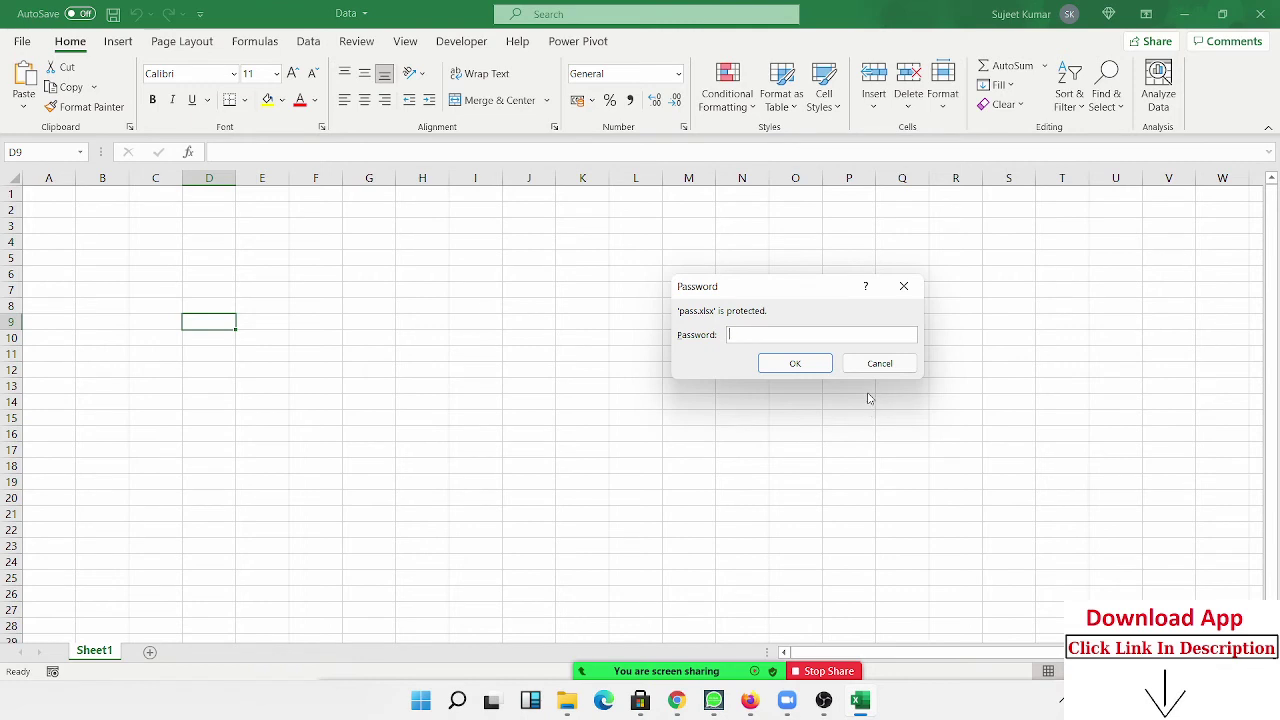
{"action": "key", "text": "Return"}
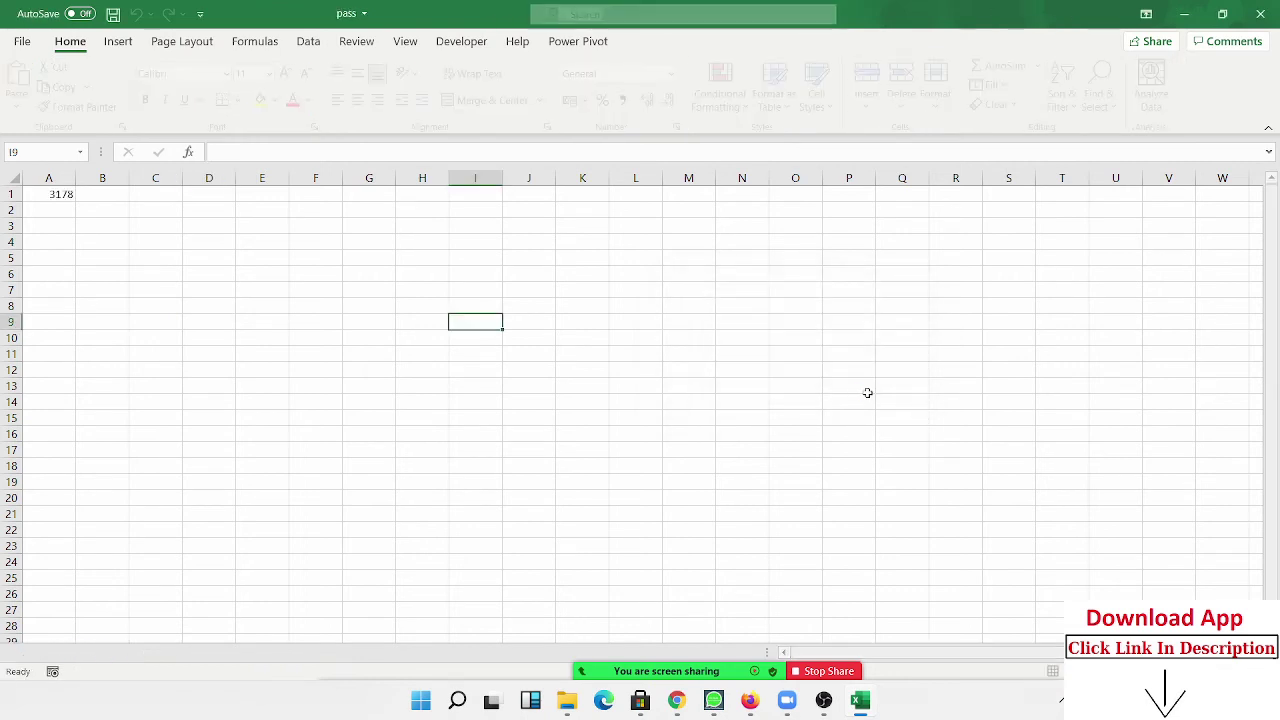
{"action": "left_click", "coordinate": [55, 197]}
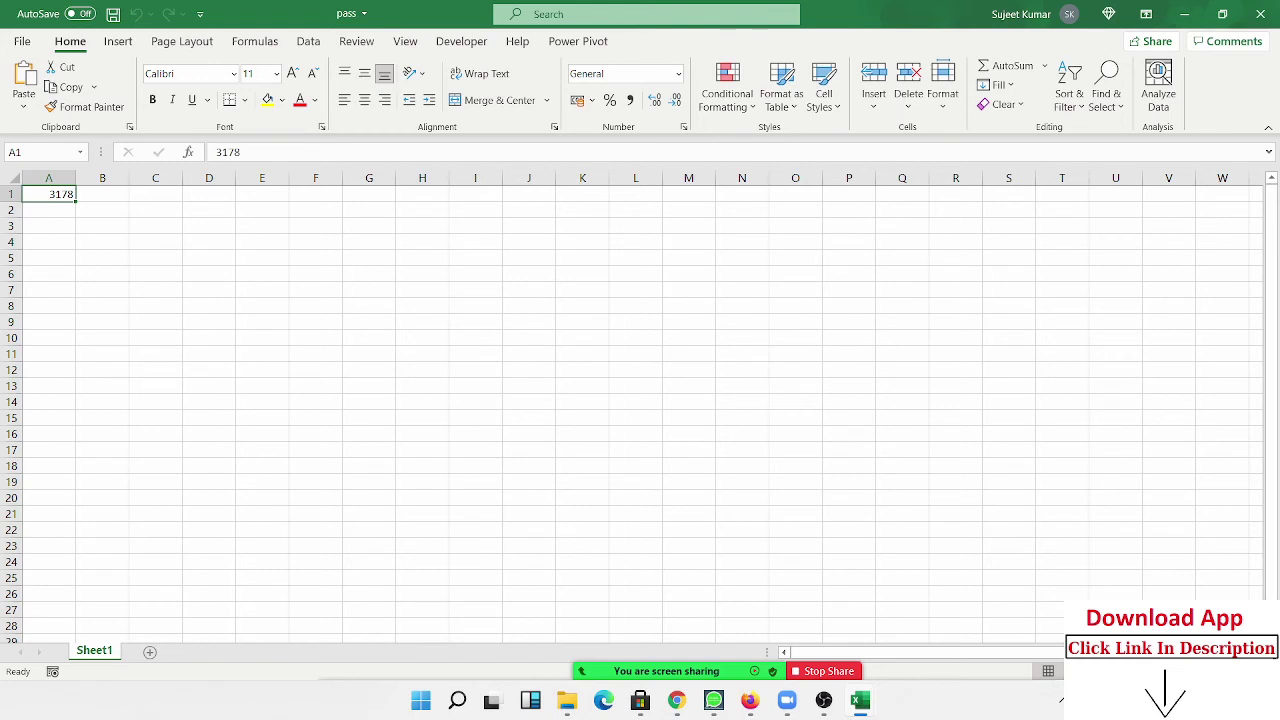
{"action": "mouse_move", "coordinate": [860, 700]}
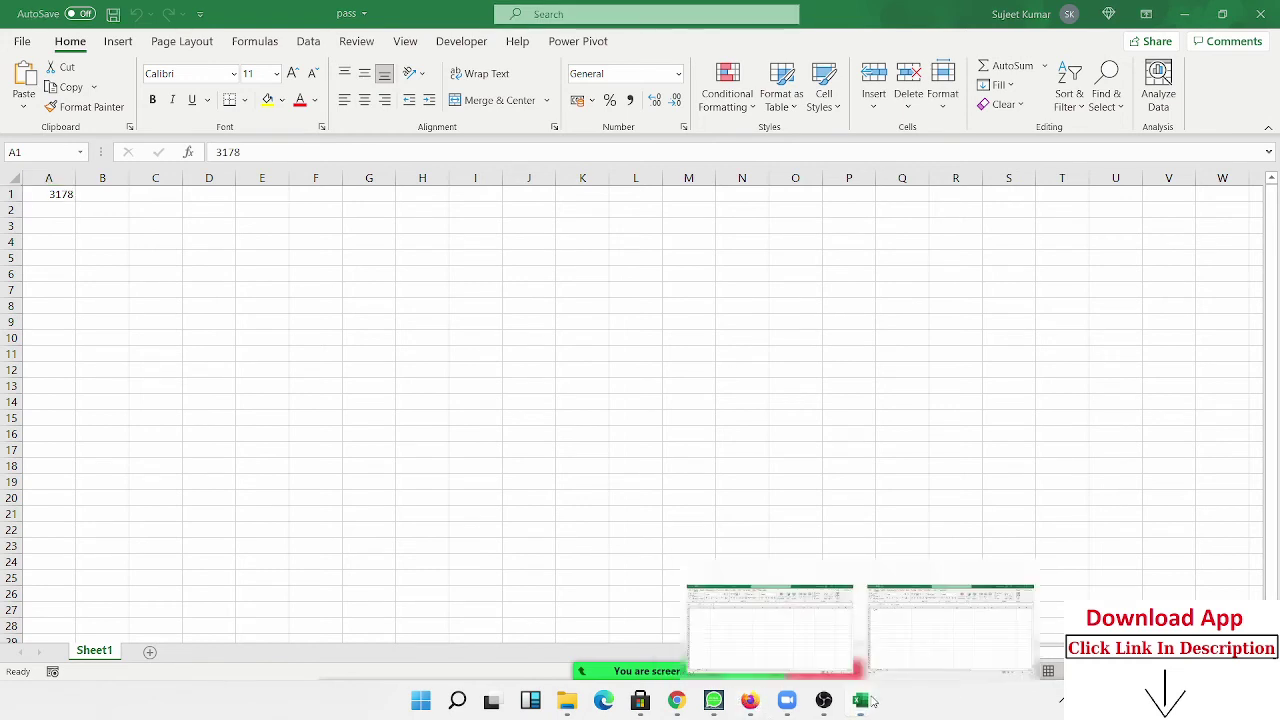
- Close the Data.xlsm workbook, answering its save prompt
{"action": "left_click", "coordinate": [818, 621]}
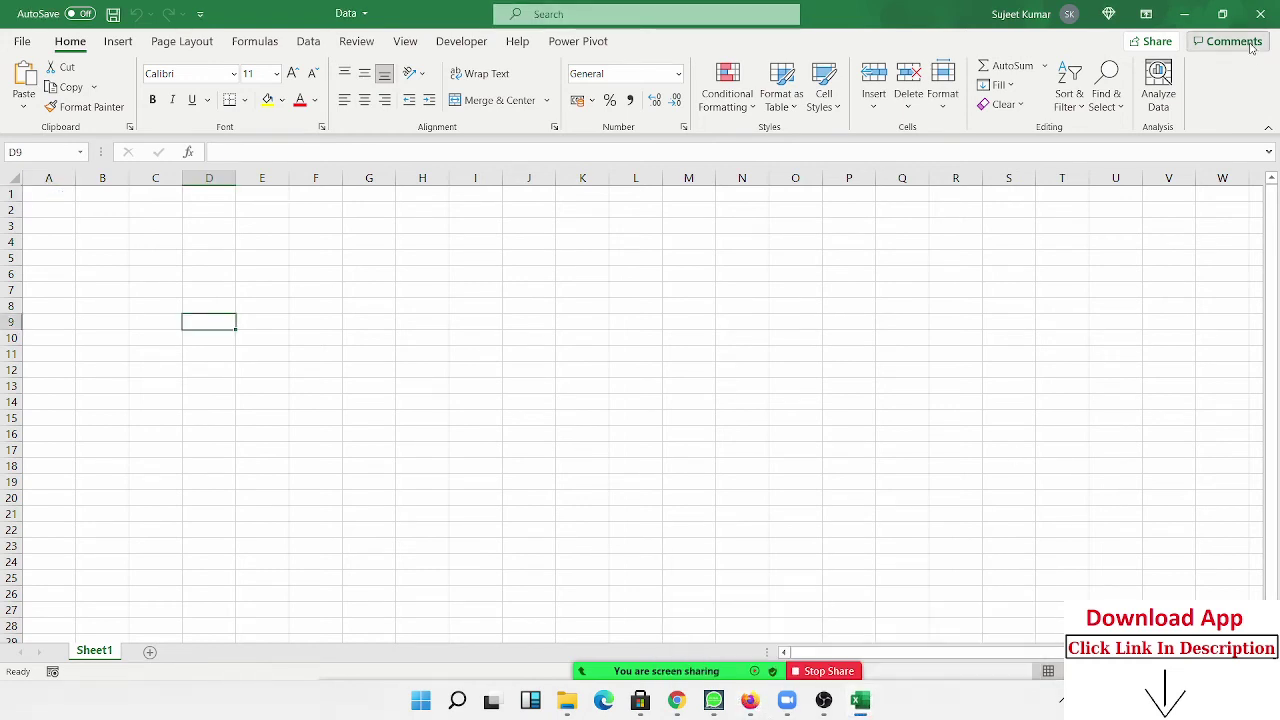
{"action": "left_click", "coordinate": [1260, 14]}
{"action": "left_click", "coordinate": [597, 369]}
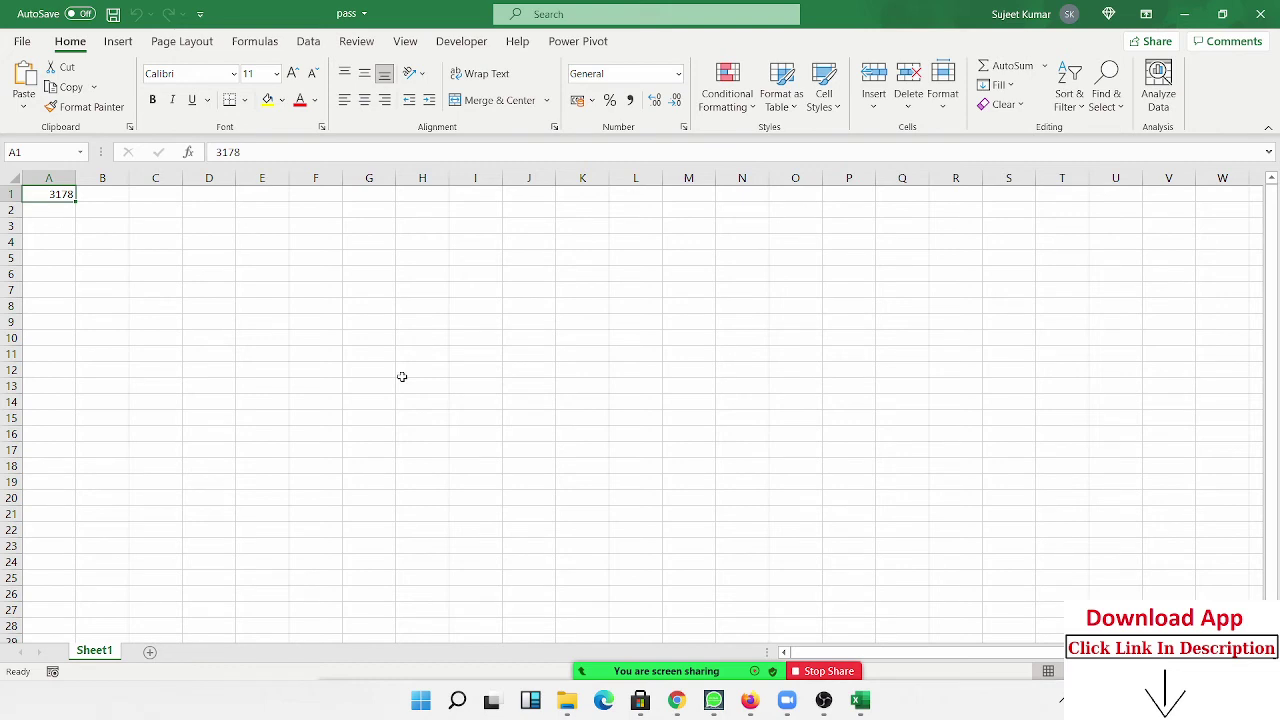
- Reopen Data.xlsm from the 2021 folder, entering its password after dismissing the Zoom popup
{"action": "left_click", "coordinate": [567, 706]}
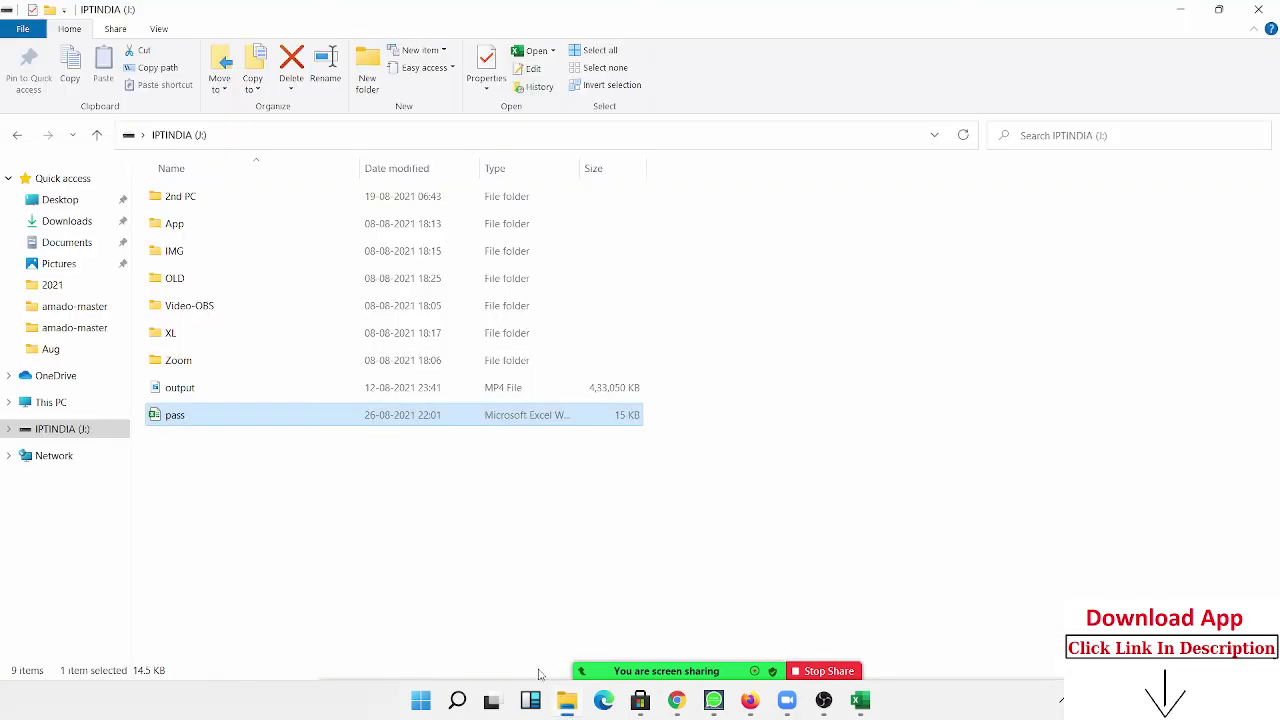
{"action": "left_click", "coordinate": [75, 289]}
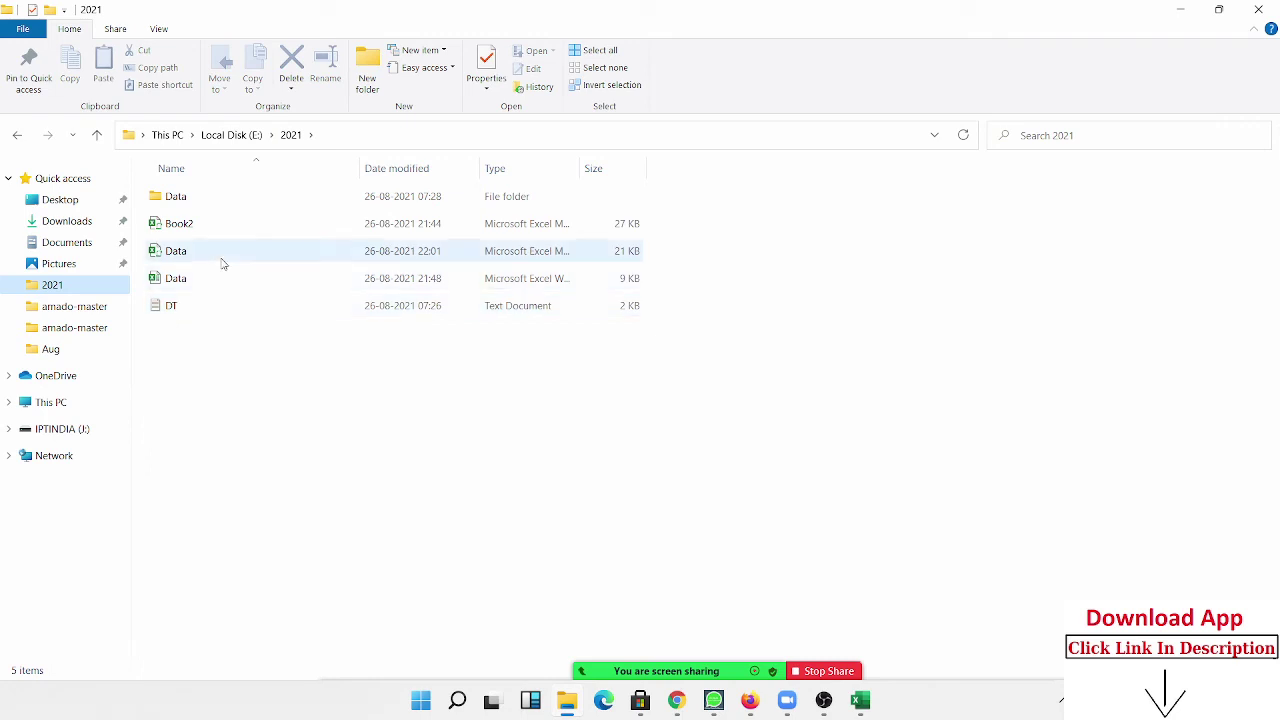
{"action": "double_click", "coordinate": [226, 259]}
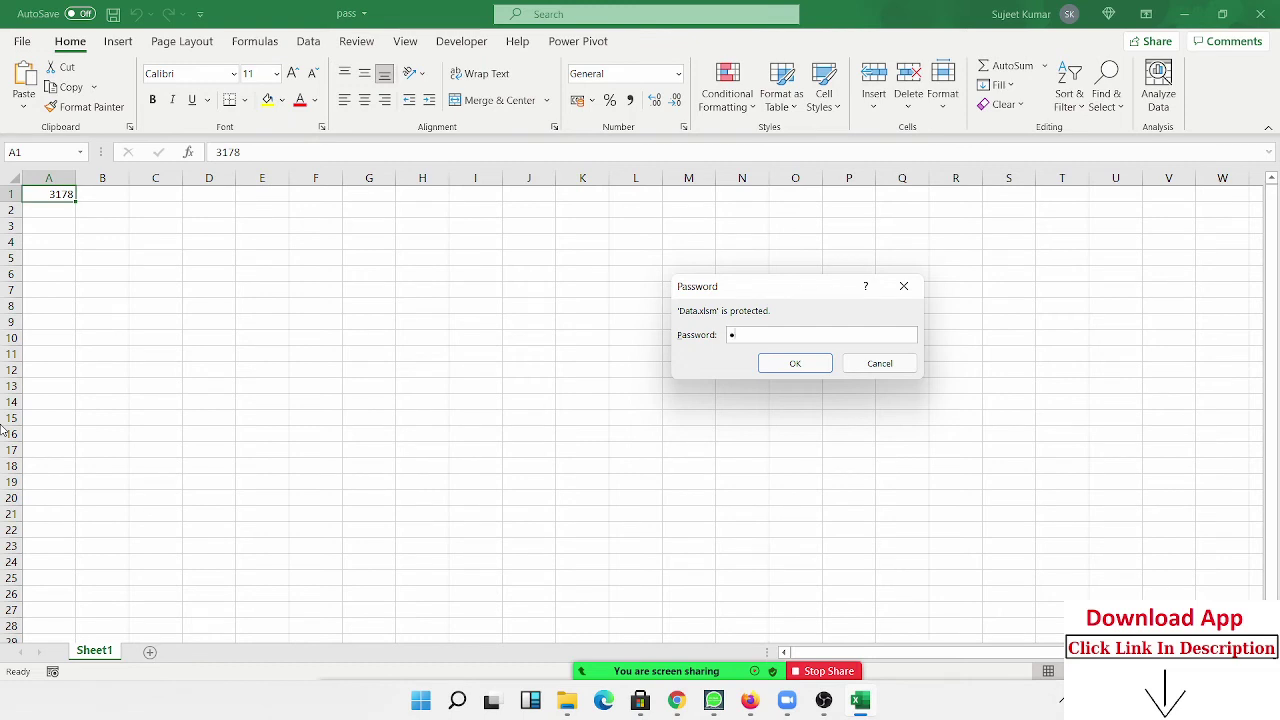
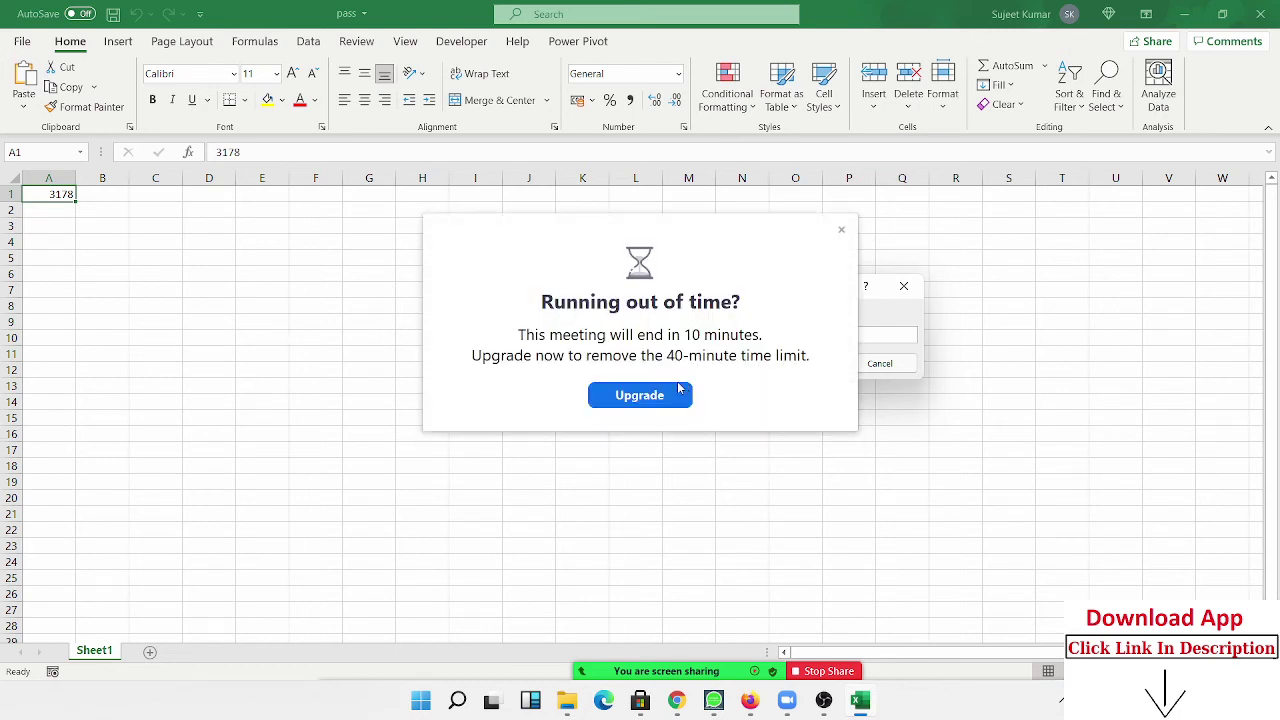
{"action": "left_click", "coordinate": [841, 229]}
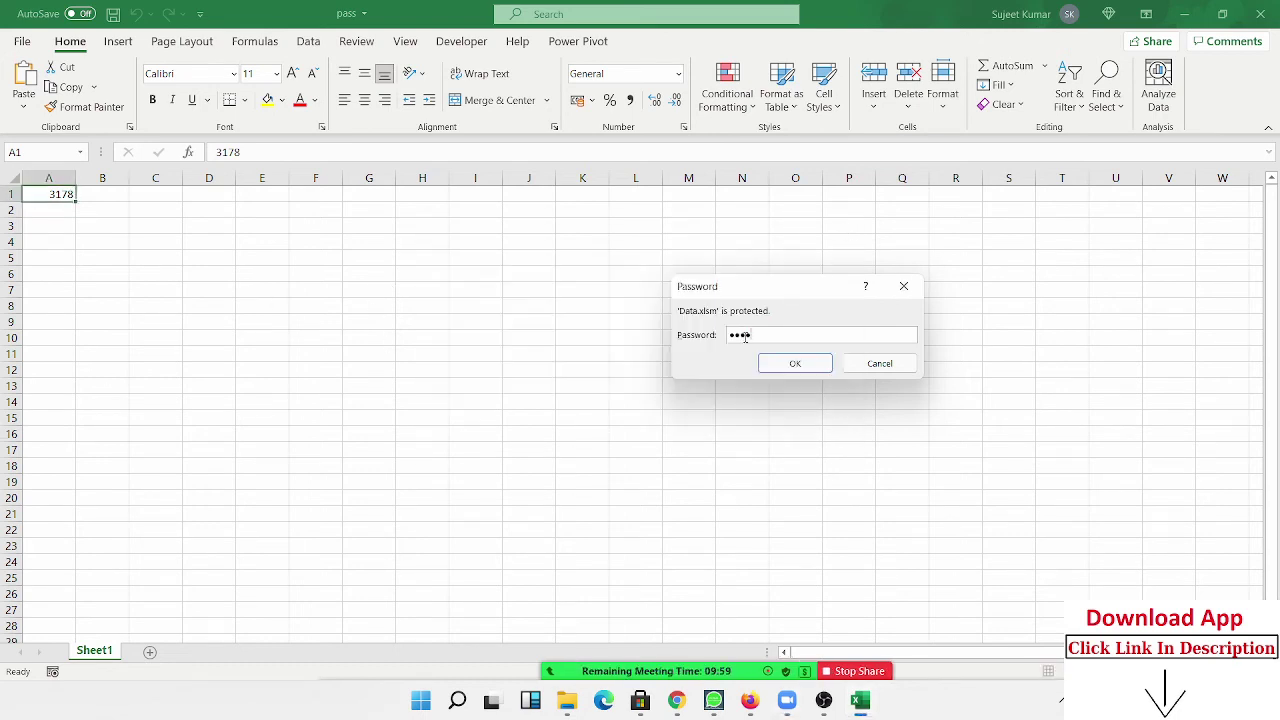
{"action": "left_click", "coordinate": [775, 364]}
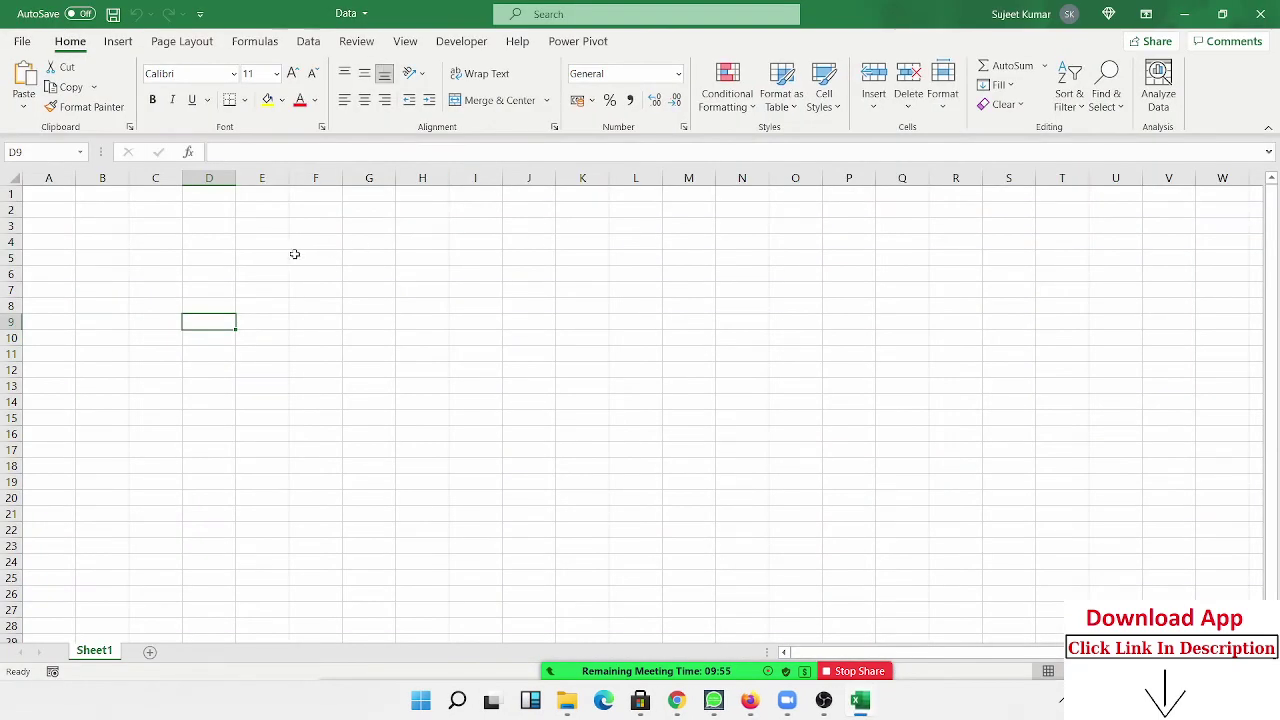
- Fill cells F5:O22 with yellow
{"action": "left_click_drag", "start_coordinate": [295, 256], "coordinate": [800, 530]}
{"action": "left_click", "coordinate": [267, 100]}
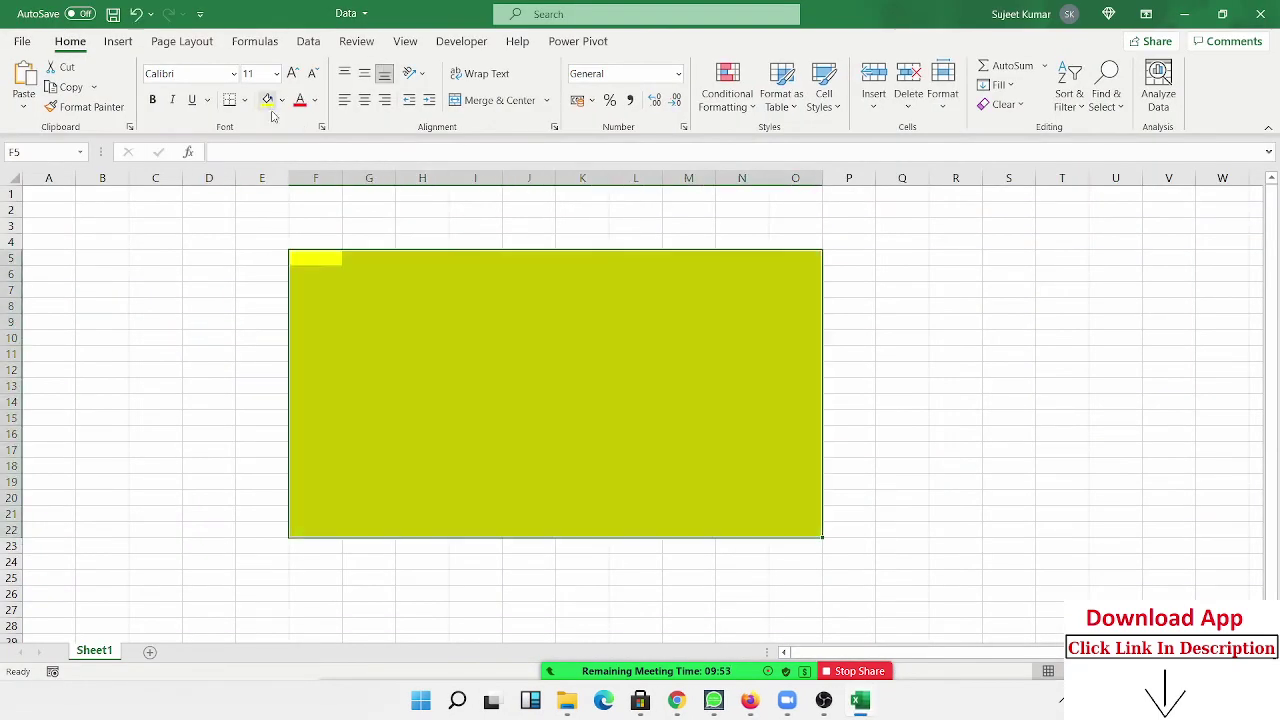
{"action": "left_click", "coordinate": [460, 381]}
- In the VBA editor, add a Workbooks("Data.xlsm").Save line below the Password line
{"action": "left_click", "coordinate": [461, 41]}
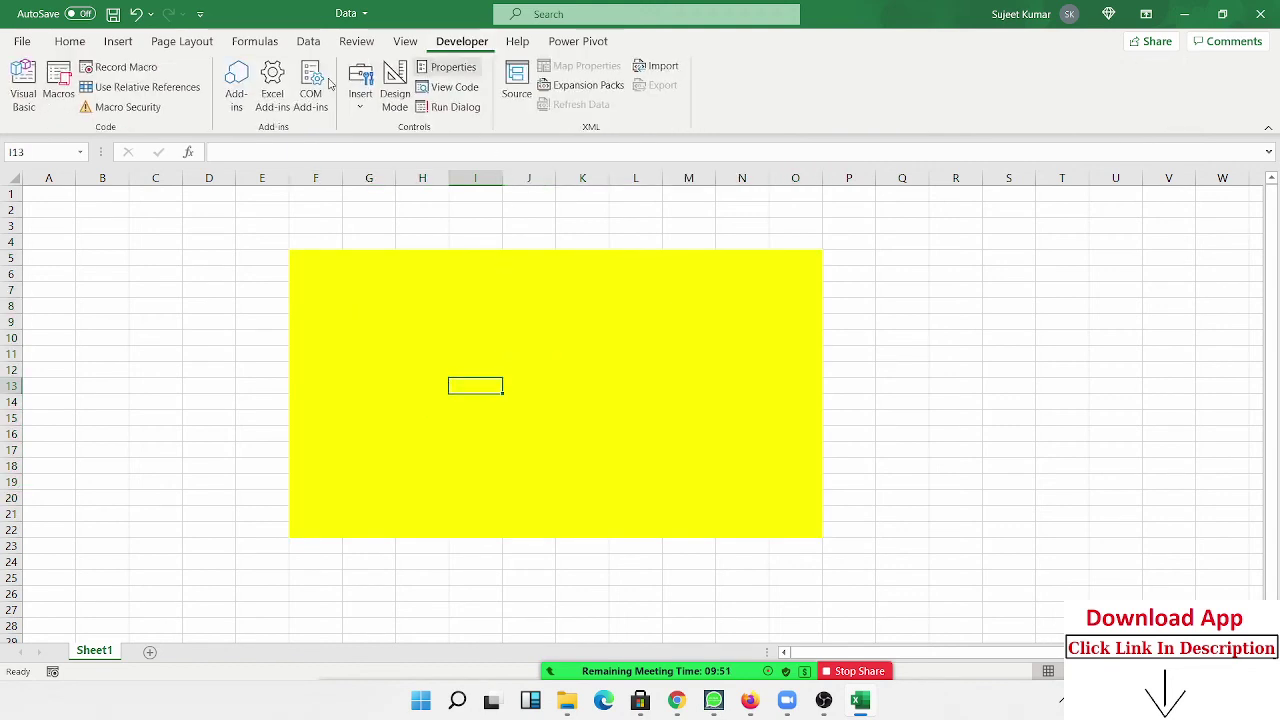
{"action": "left_click", "coordinate": [24, 85]}
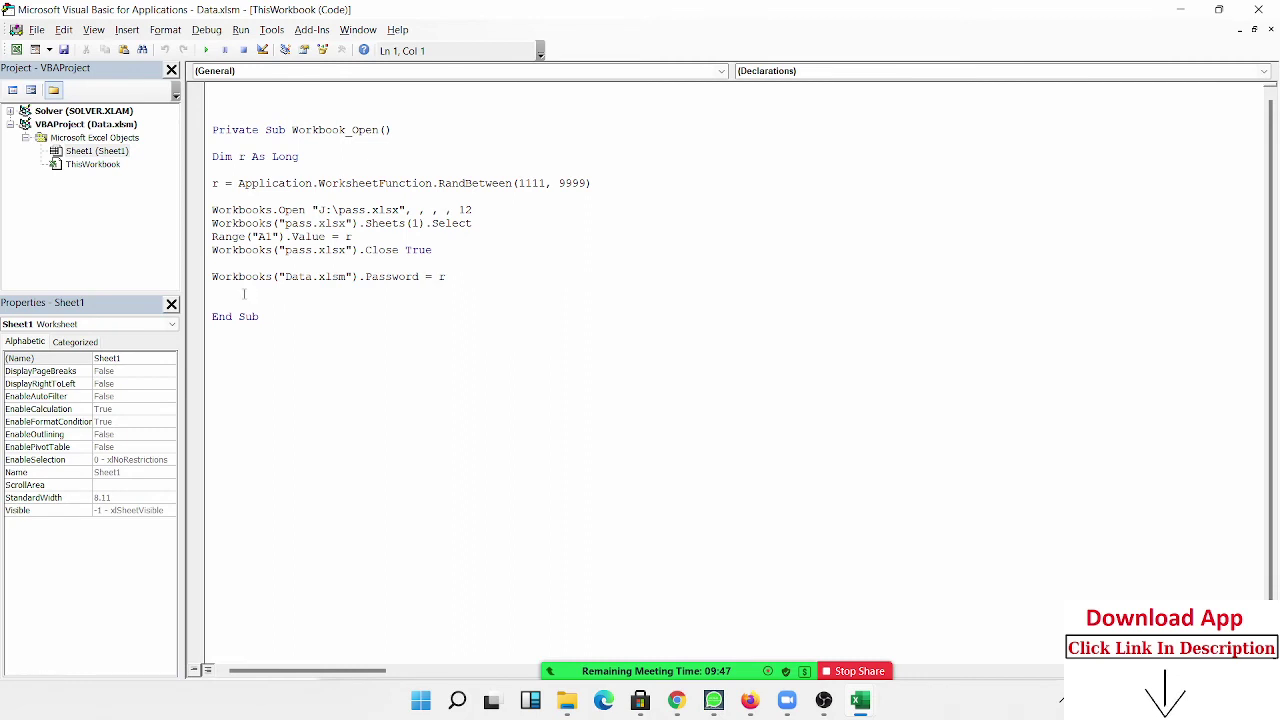
{"action": "left_click", "coordinate": [243, 293]}
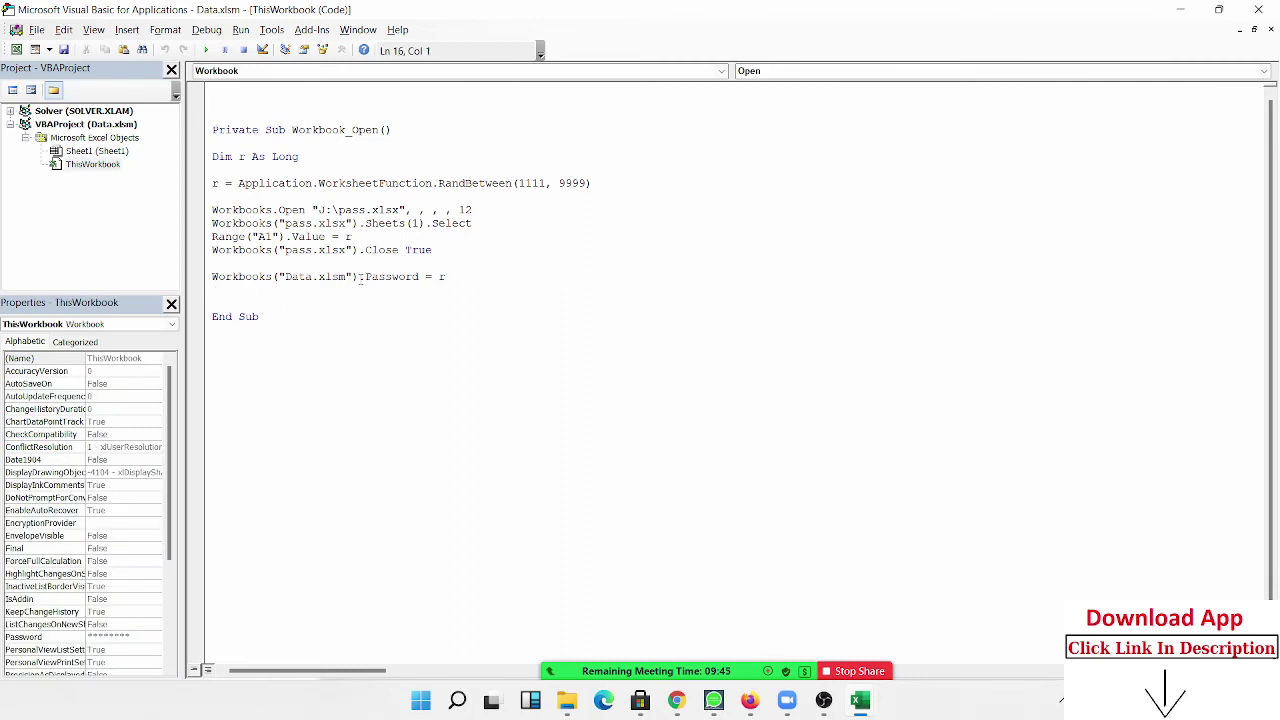
{"action": "mouse_move", "coordinate": [366, 277]}
{"action": "left_mouse_down"}
{"action": "mouse_move", "coordinate": [261, 263]}
{"action": "mouse_move", "coordinate": [200, 286]}
{"action": "left_mouse_up"}
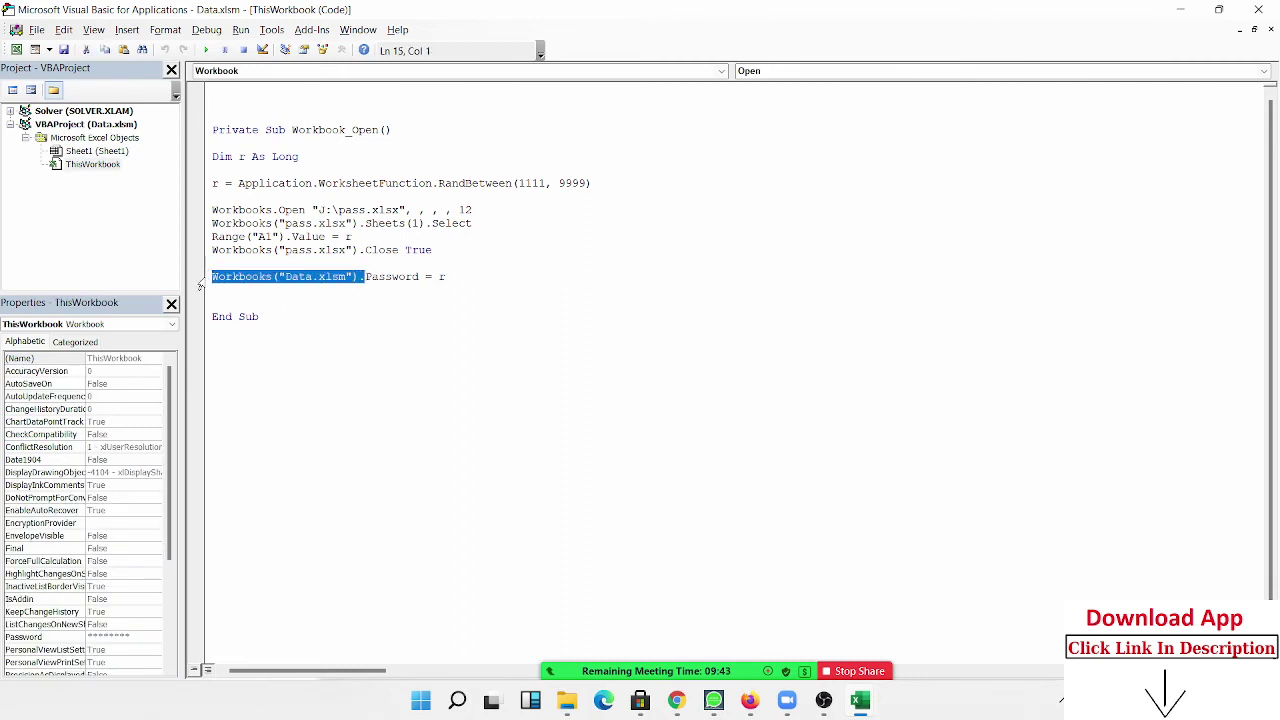
{"action": "key", "text": "ctrl+c"}
{"action": "left_click", "coordinate": [219, 294]}
{"action": "key", "text": "ctrl+v"}
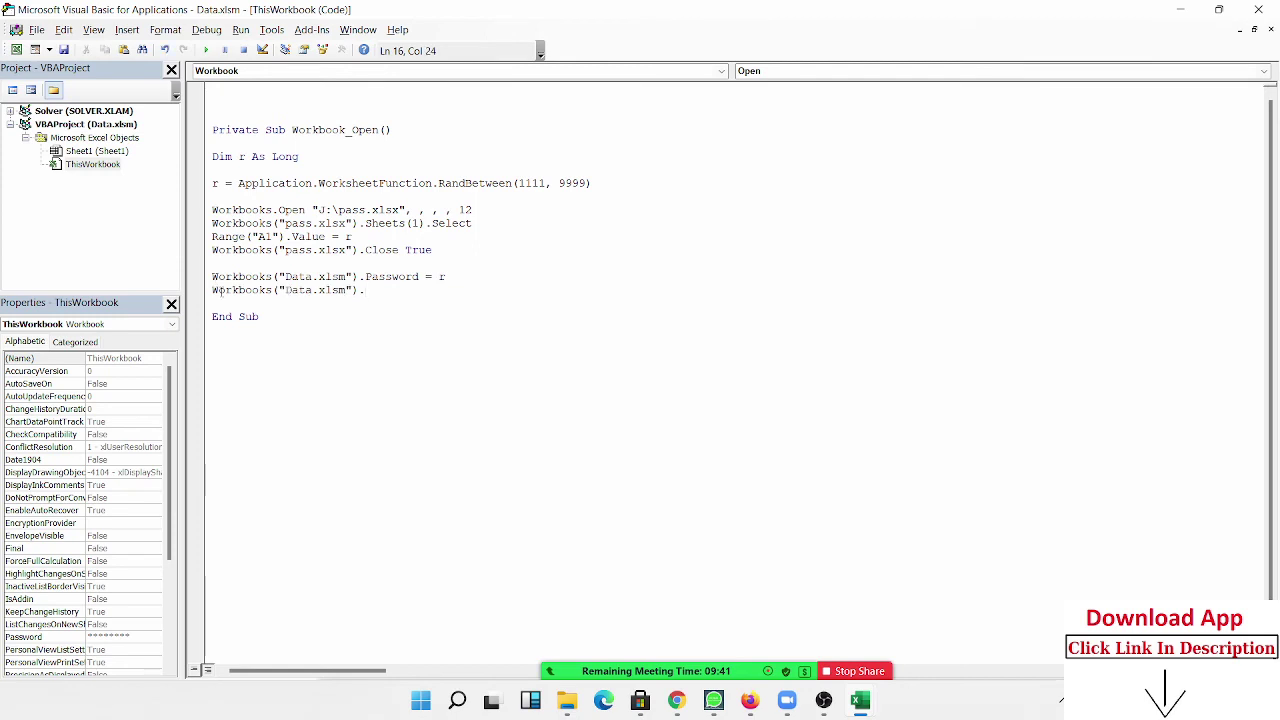
{"action": "type", "text": "save"}
{"action": "left_click", "coordinate": [340, 331]}
- Prefix Range("A1") with Workbooks("pass.xlsx").Sheets(1). and select the macro body from Dim r to Save
{"action": "left_click", "coordinate": [427, 224]}
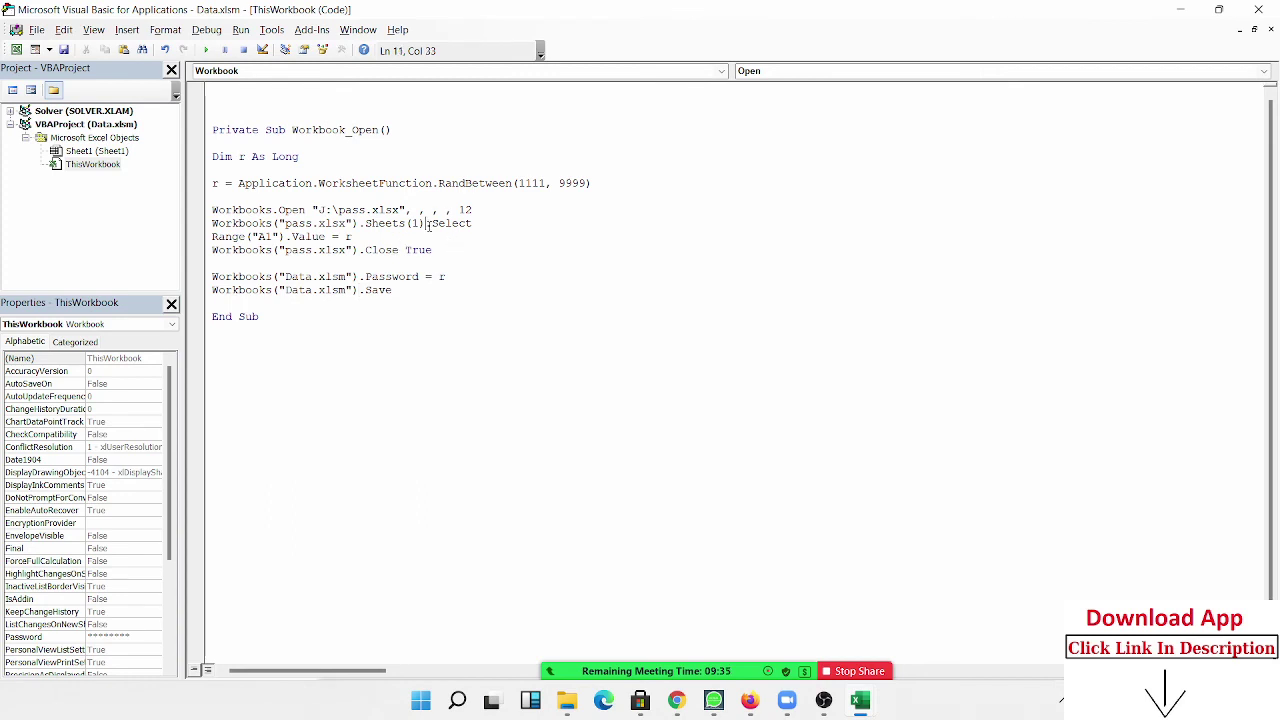
{"action": "left_click_drag", "start_coordinate": [431, 223], "coordinate": [203, 237]}
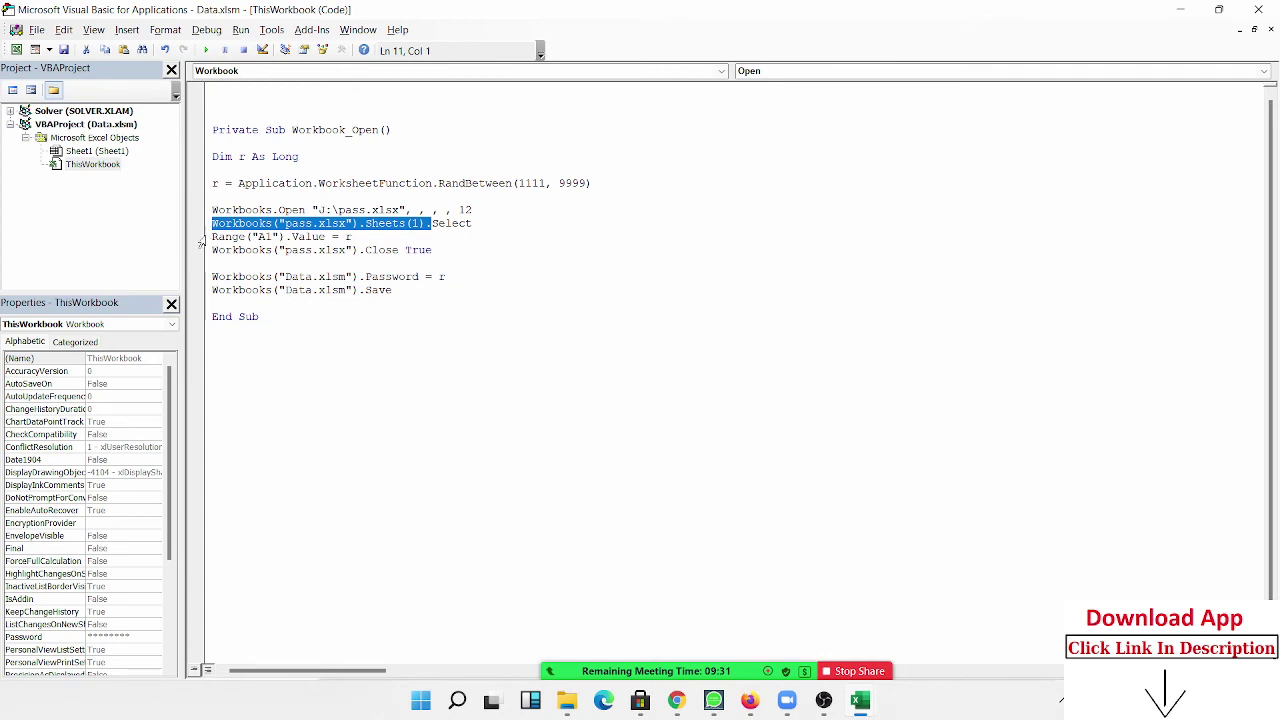
{"action": "key", "text": "ctrl+c"}
{"action": "left_click", "coordinate": [212, 237]}
{"action": "key", "text": "ctrl+v"}
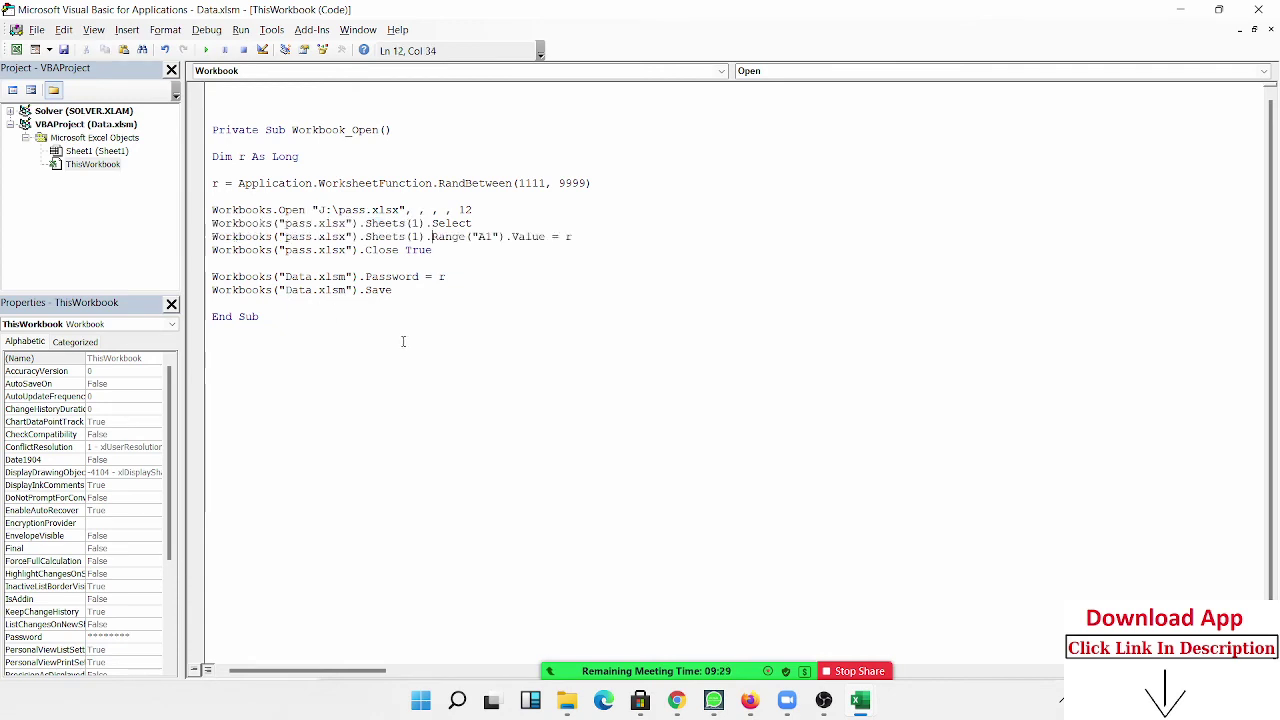
{"action": "left_click_drag", "start_coordinate": [290, 300], "coordinate": [207, 152]}
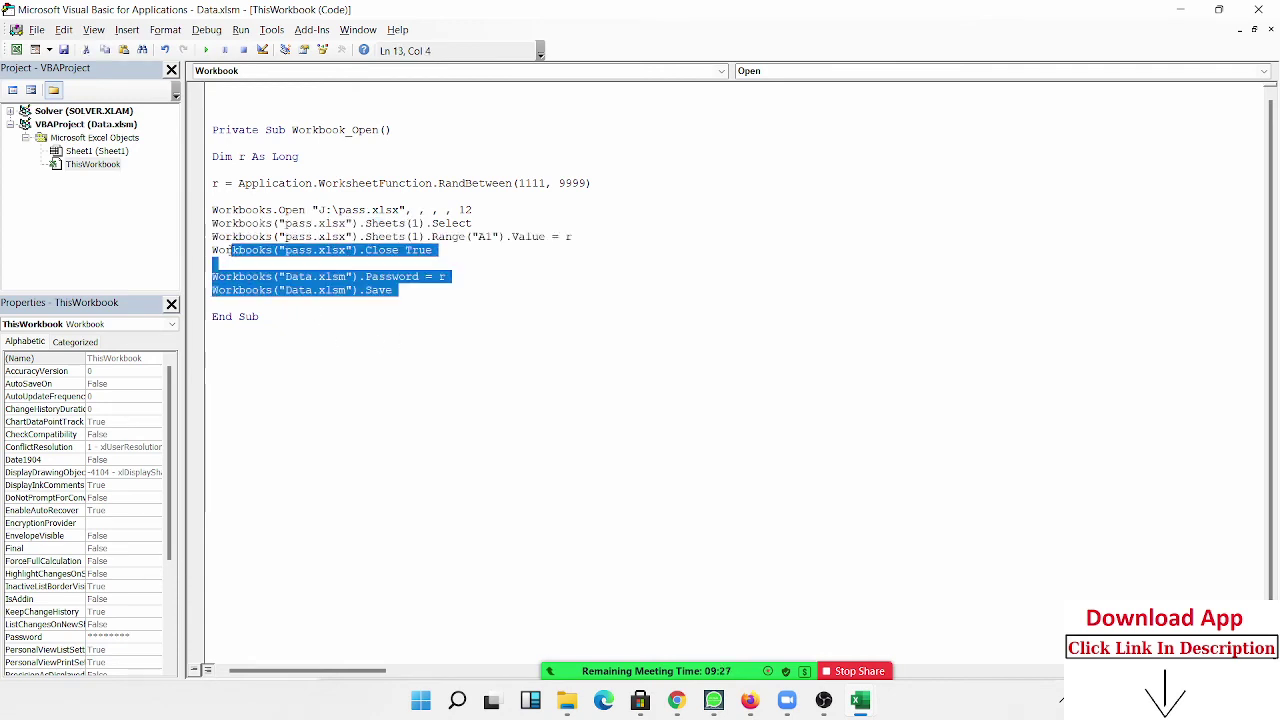
- Create a Workbook_BeforeClose procedure and paste the copied password-and-save code into it
{"action": "left_click", "coordinate": [292, 101]}
{"action": "left_click", "coordinate": [306, 70]}
{"action": "left_click", "coordinate": [301, 96]}
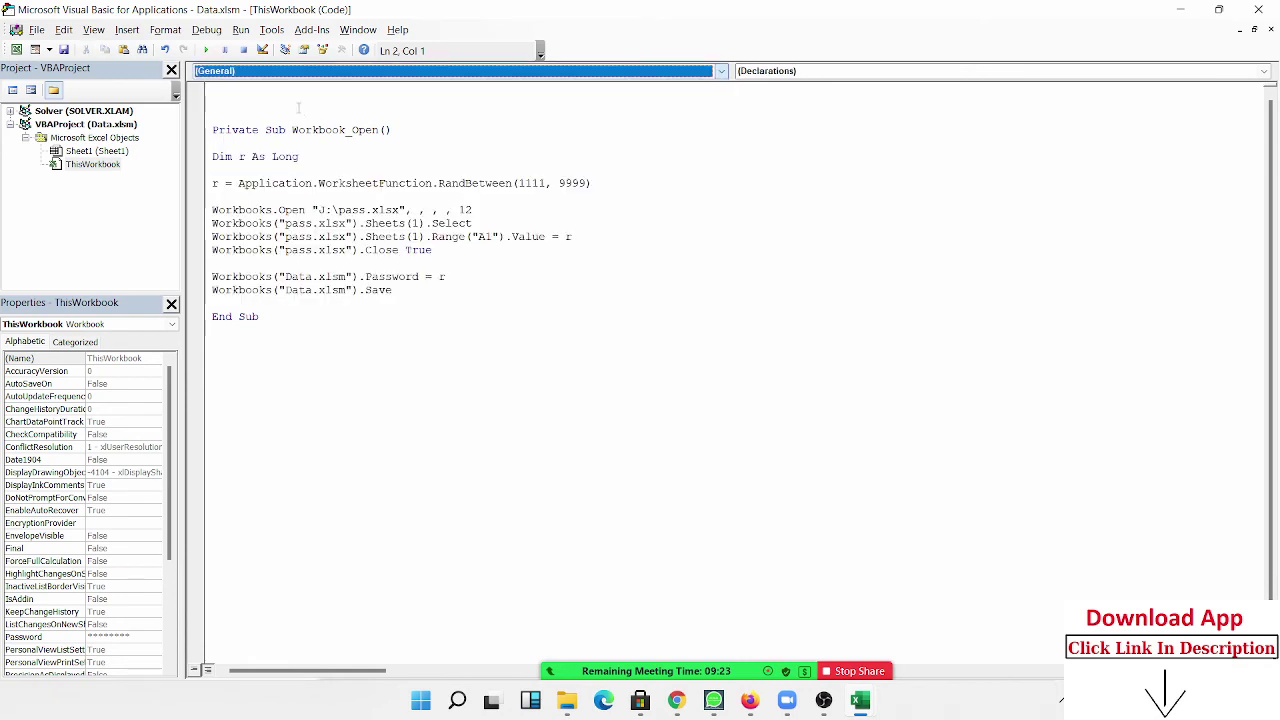
{"action": "left_click", "coordinate": [306, 71]}
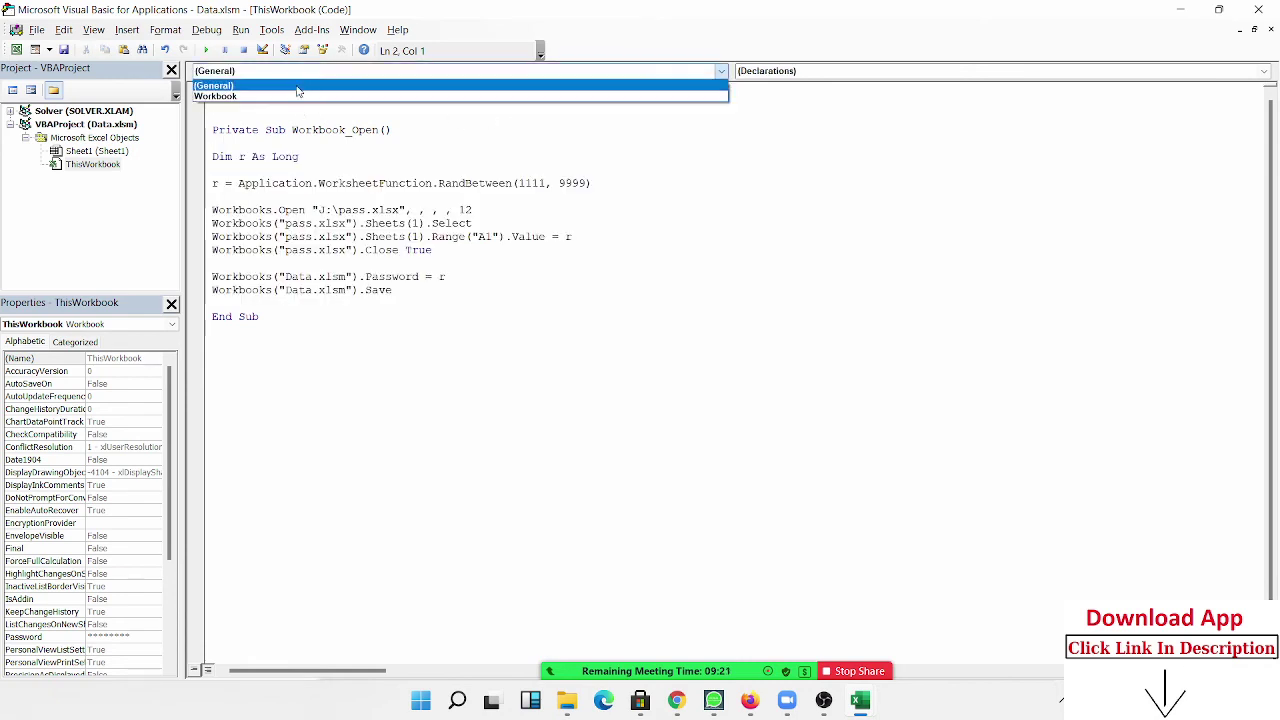
{"action": "left_click", "coordinate": [292, 96]}
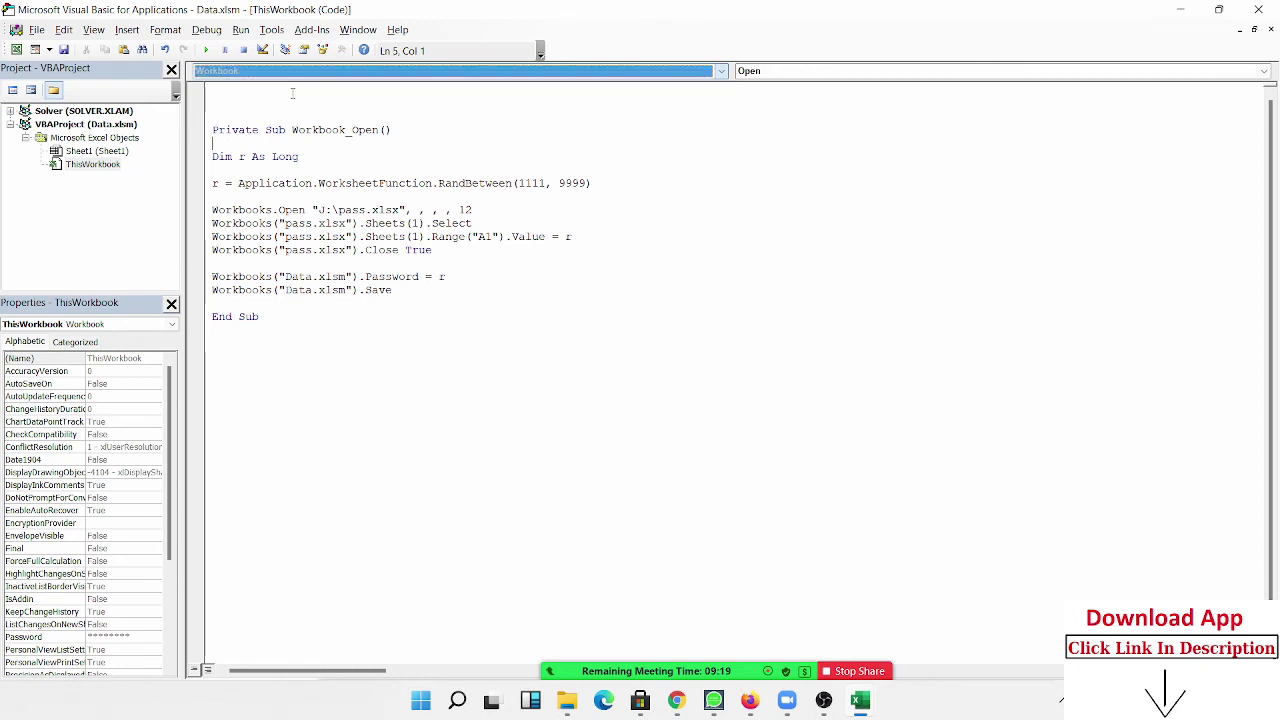
{"action": "left_click", "coordinate": [758, 72]}
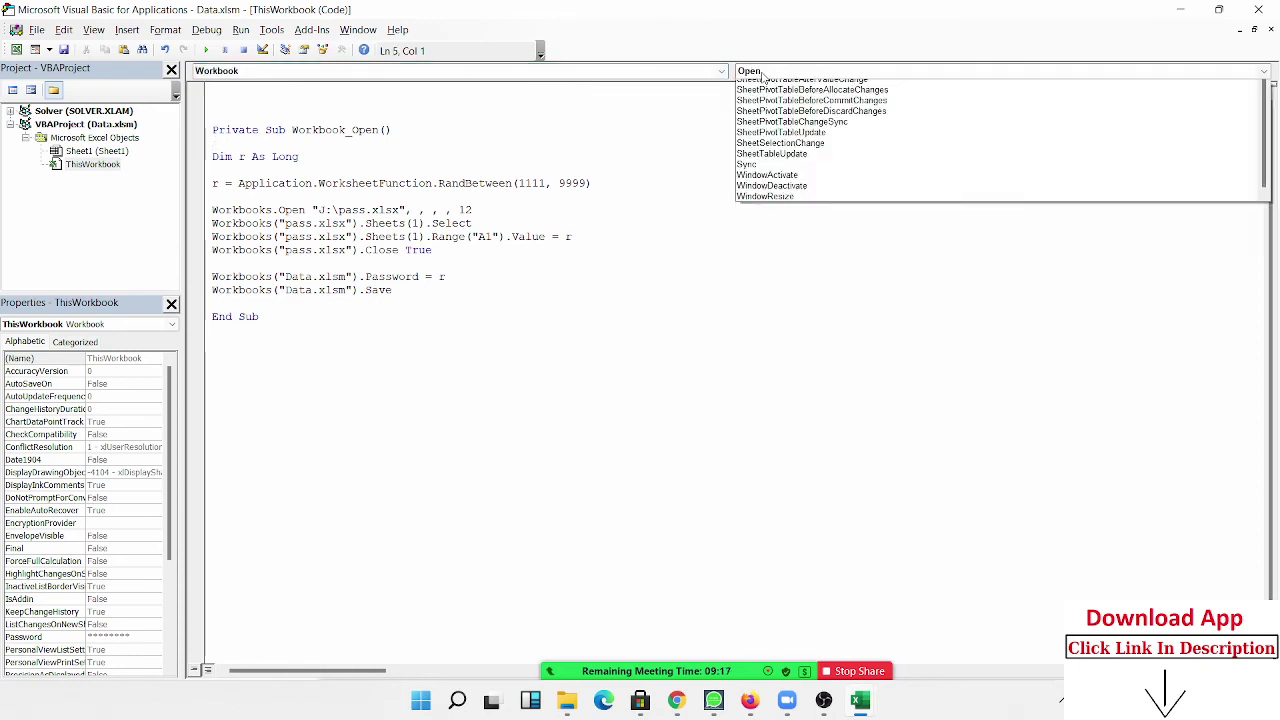
{"action": "scroll", "coordinate": [789, 114], "scroll_direction": "up", "scroll_amount": 2}
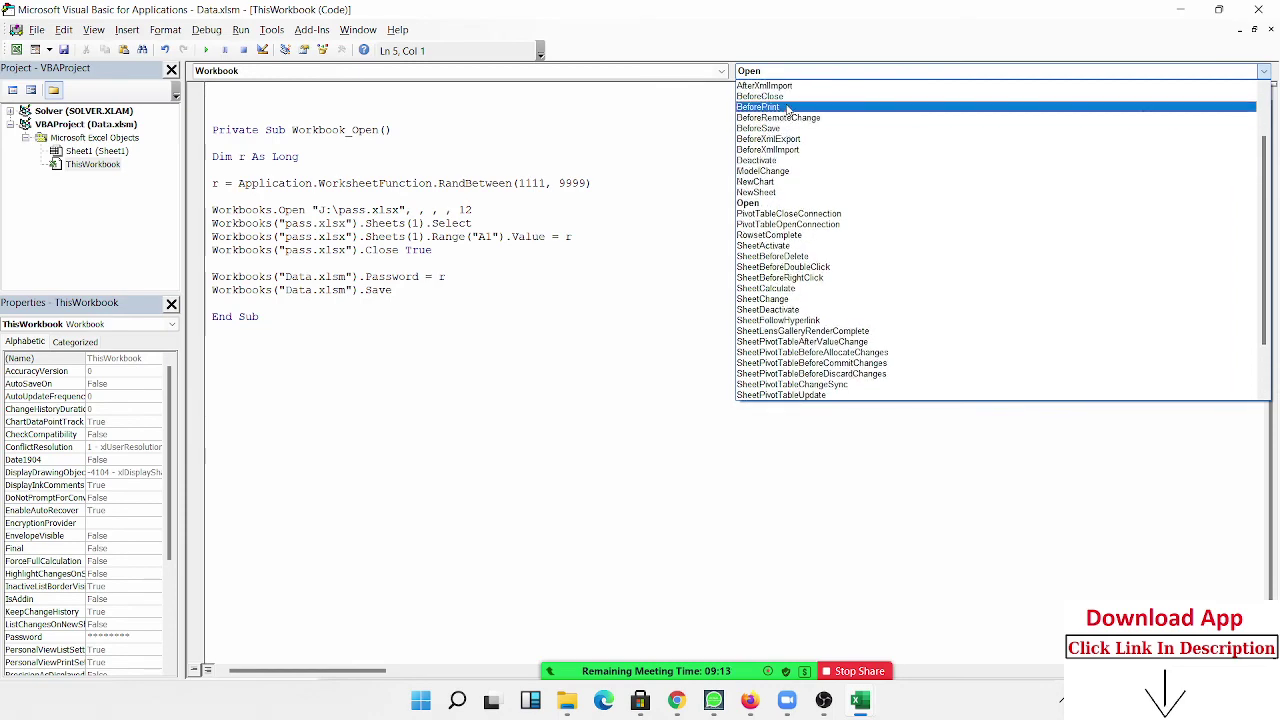
{"action": "scroll", "coordinate": [789, 120], "scroll_direction": "up", "scroll_amount": 1}
{"action": "left_click", "coordinate": [789, 128]}
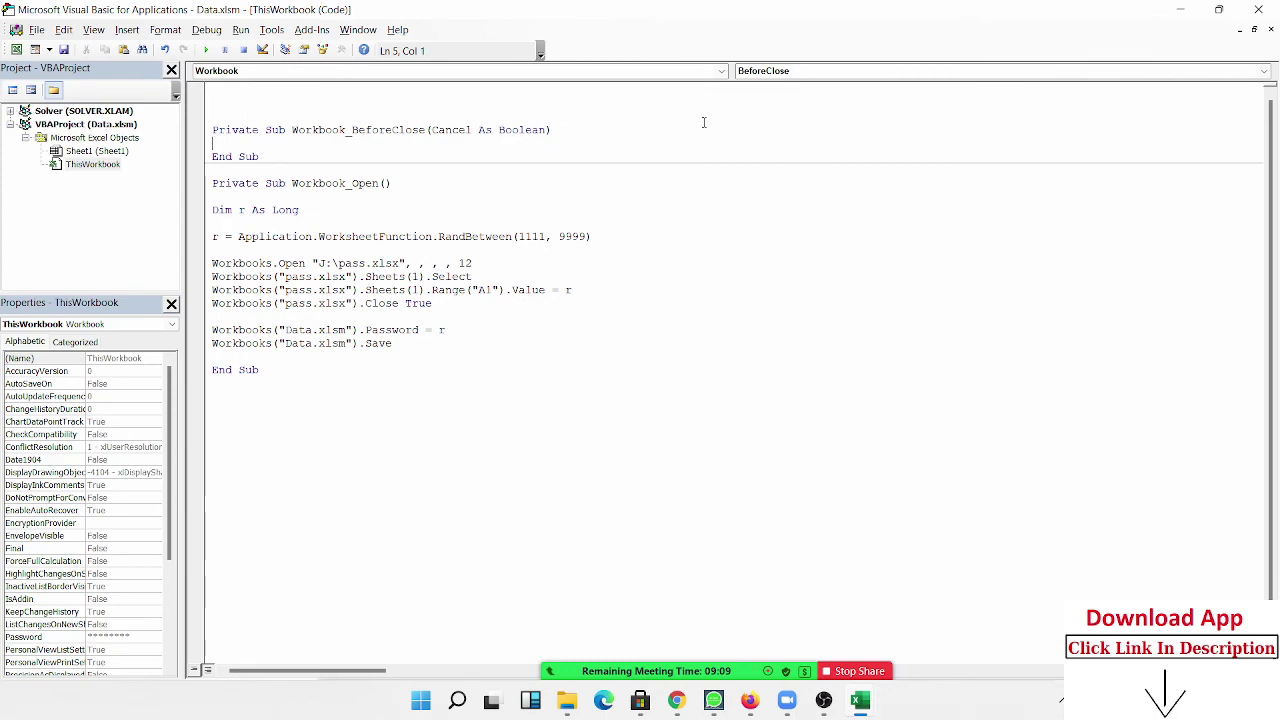
{"action": "key", "text": "ctrl+v"}
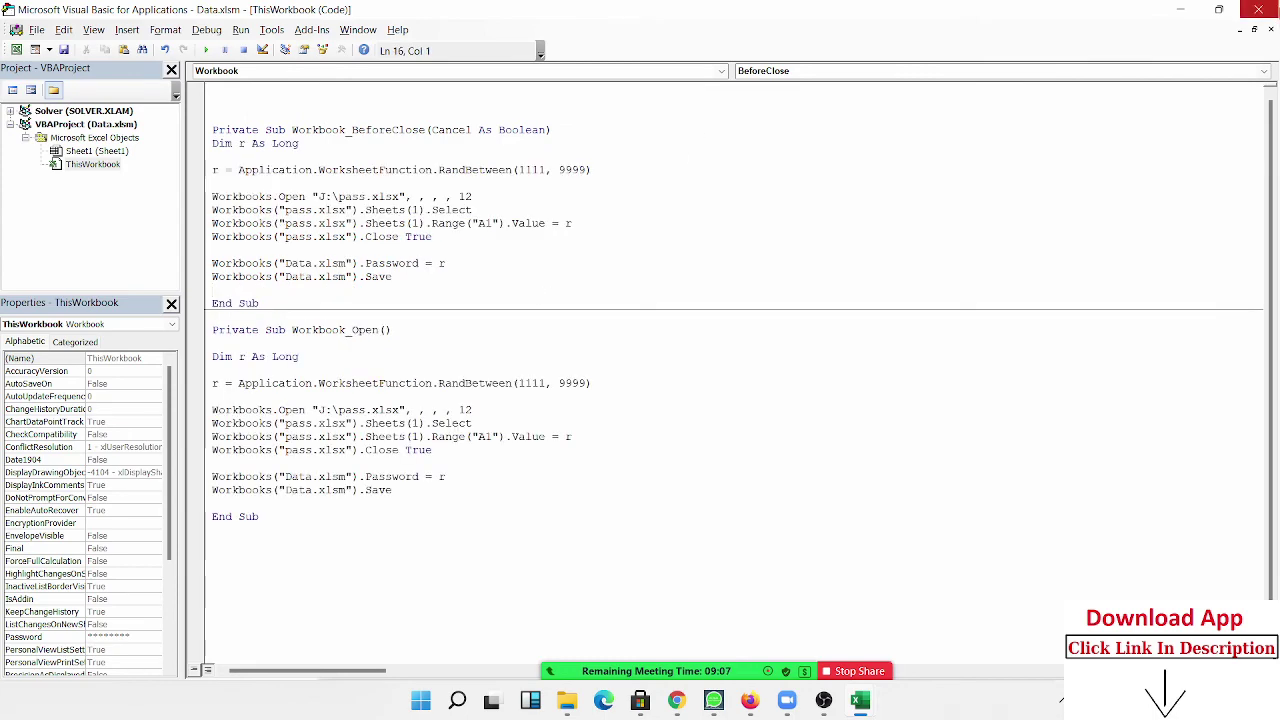
{"action": "left_click", "coordinate": [1258, 9]}
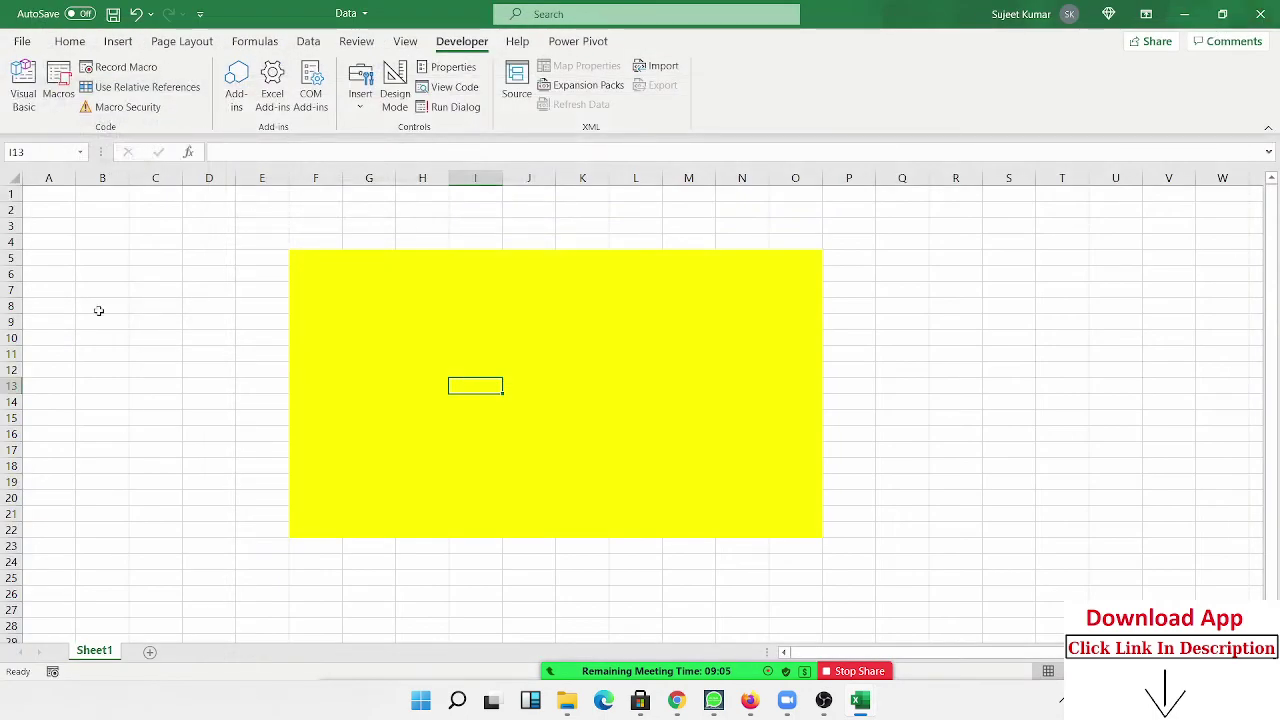
- Save Data.xlsm with Ctrl+S and close its window
{"action": "left_click", "coordinate": [862, 700]}
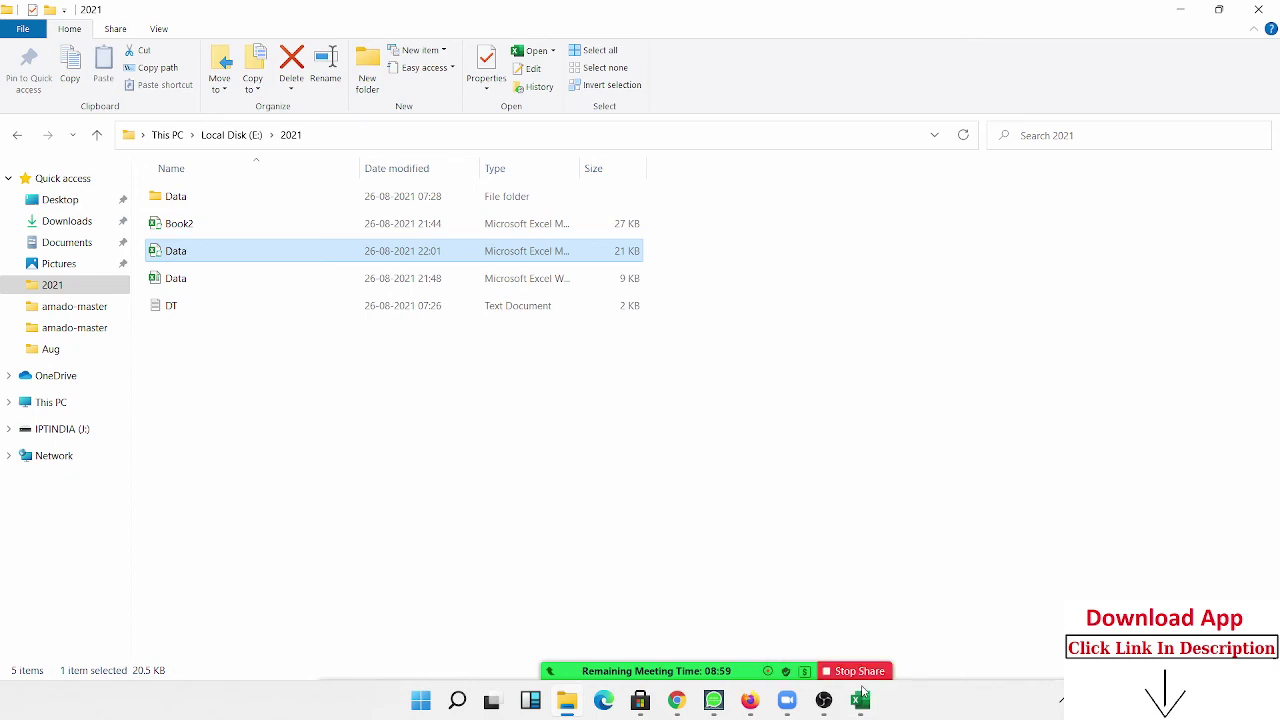
{"action": "left_click", "coordinate": [861, 698]}
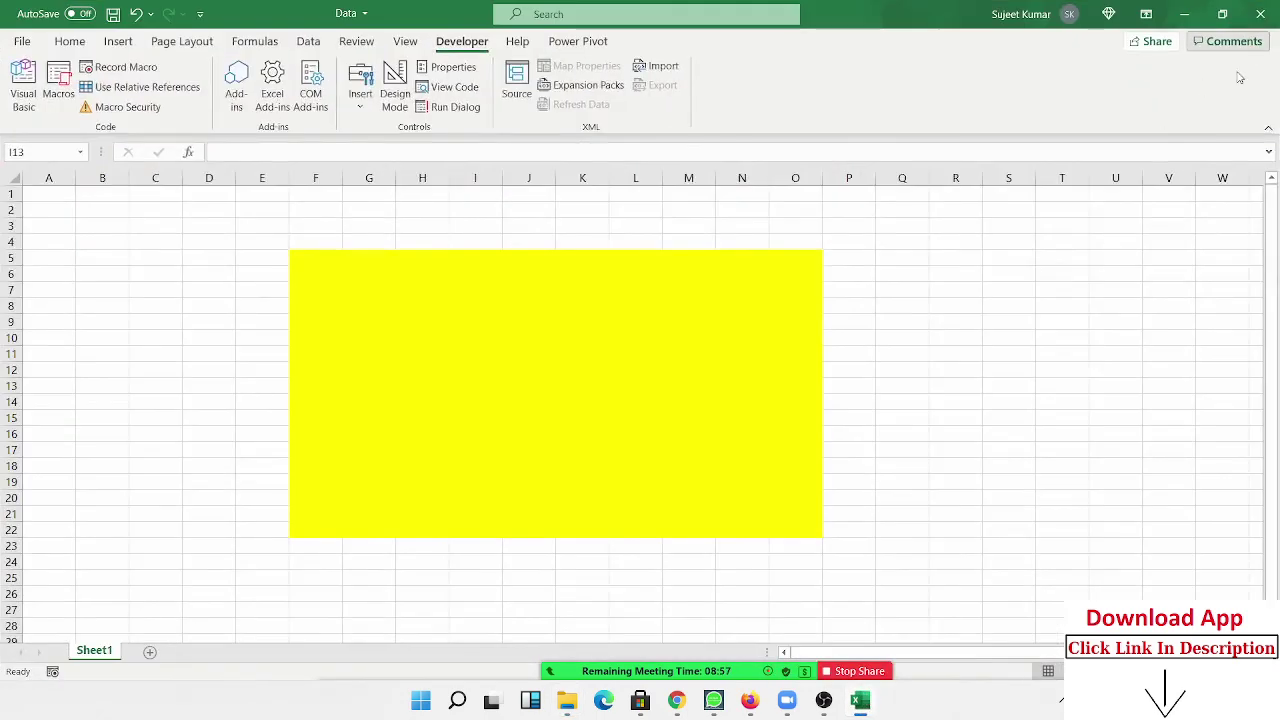
{"action": "key", "text": "ctrl+s"}
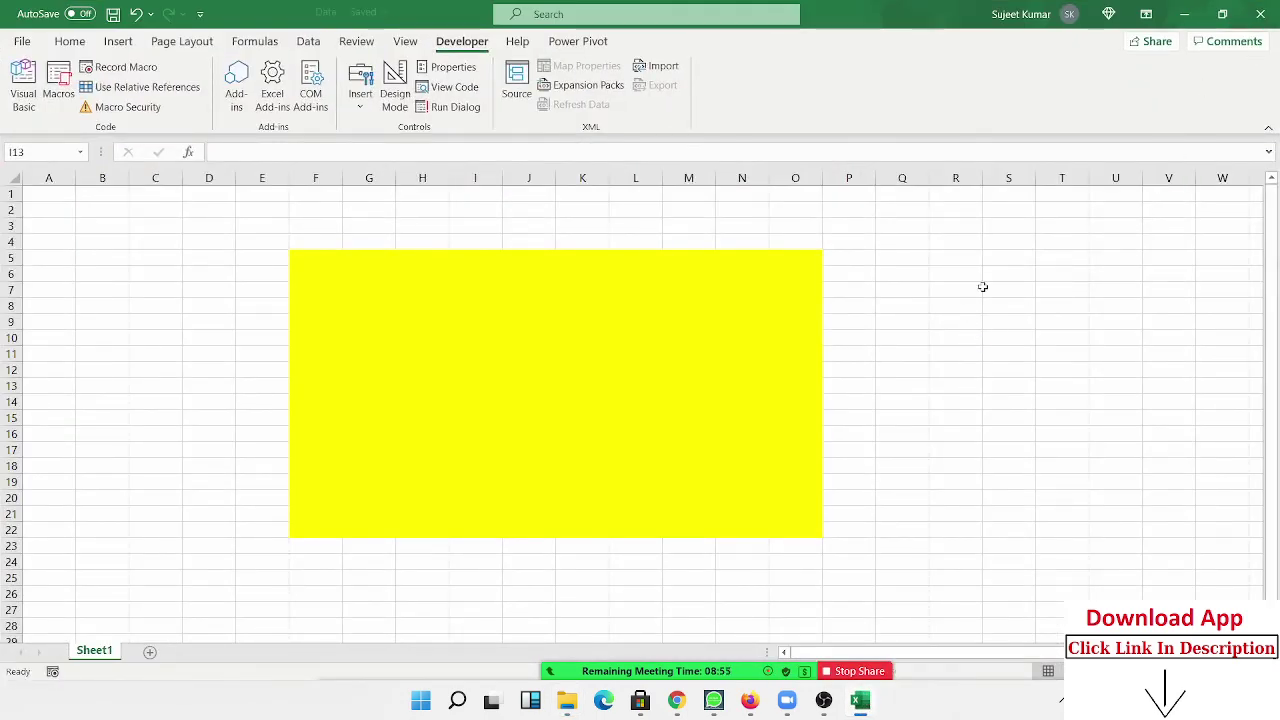
{"action": "left_click", "coordinate": [985, 304]}
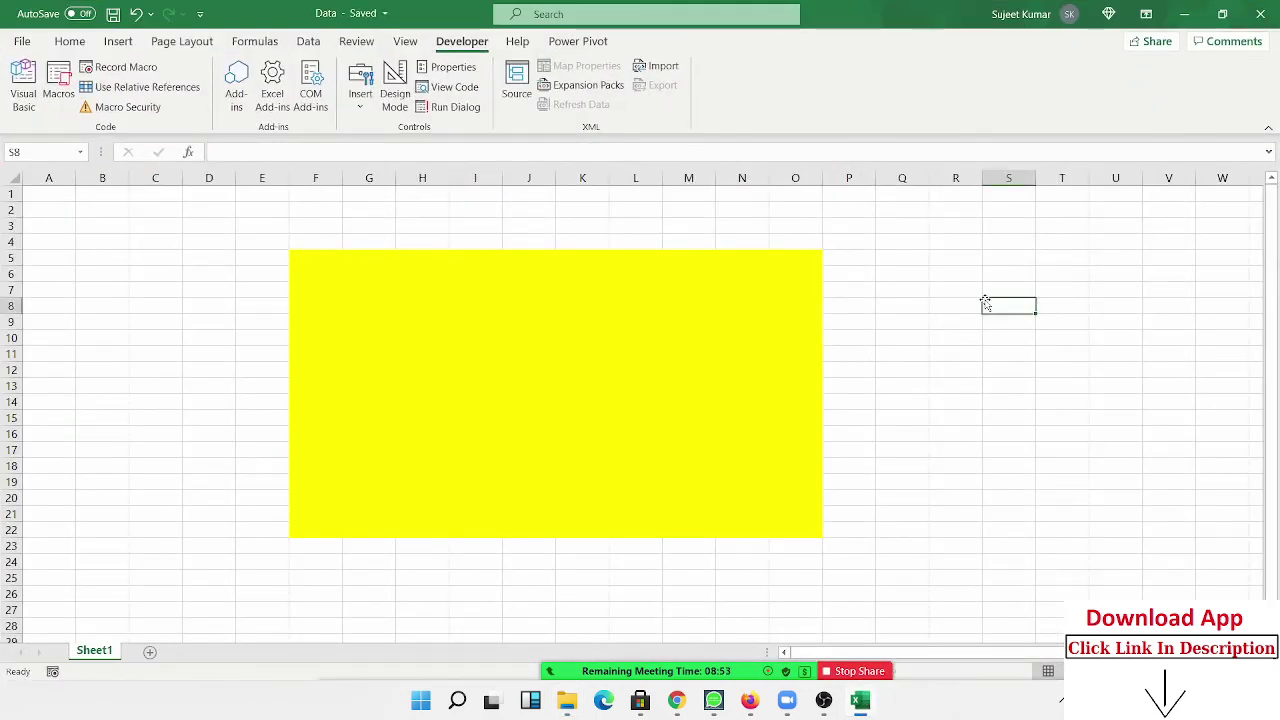
{"action": "left_click", "coordinate": [1268, 14]}
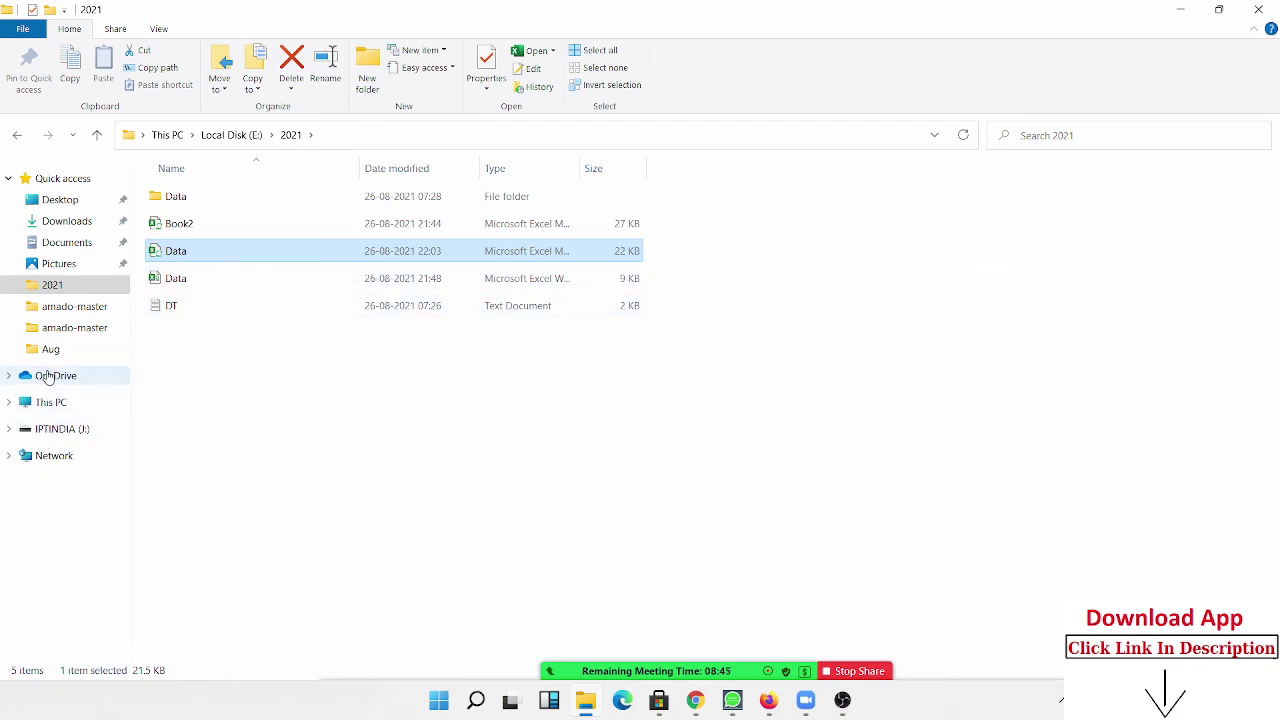
- Check the new password in pass.xlsx on J:, then reopen Data.xlsm from the 2021 folder
{"action": "left_click", "coordinate": [45, 434]}
{"action": "left_click", "coordinate": [180, 416]}
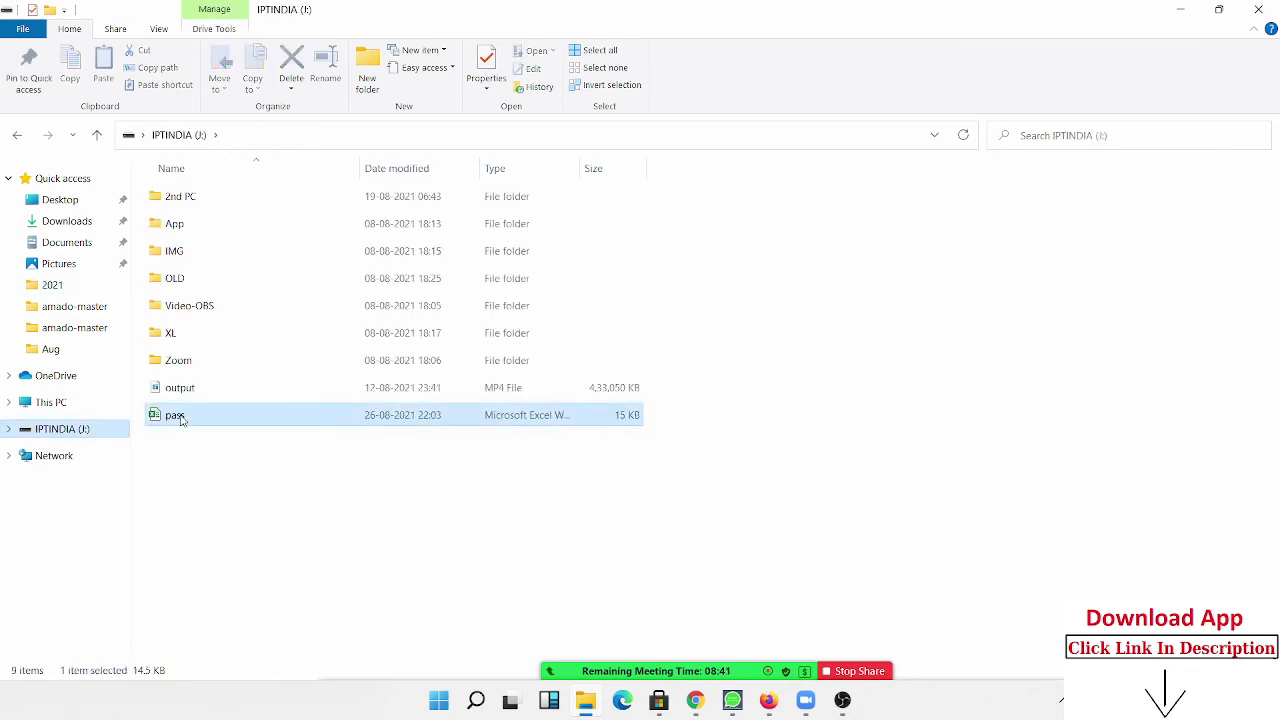
{"action": "double_click", "coordinate": [181, 419]}
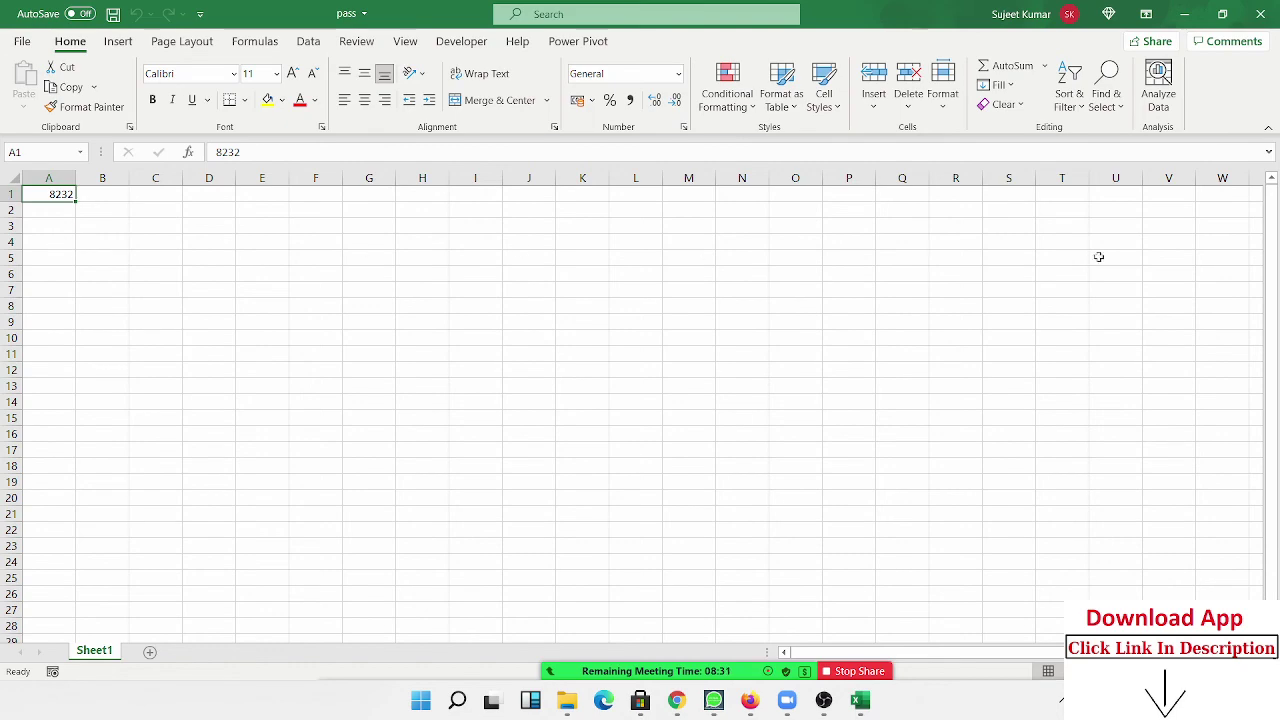
{"action": "left_click", "coordinate": [1260, 14]}
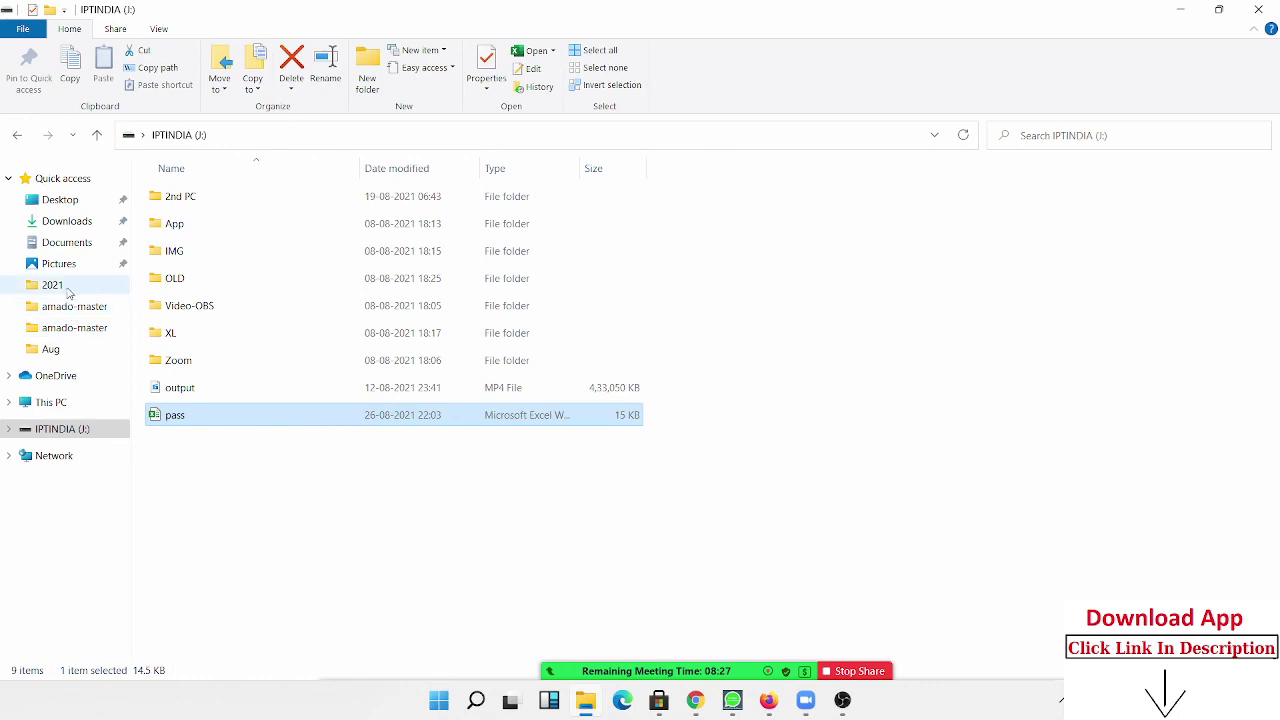
{"action": "left_click", "coordinate": [71, 287]}
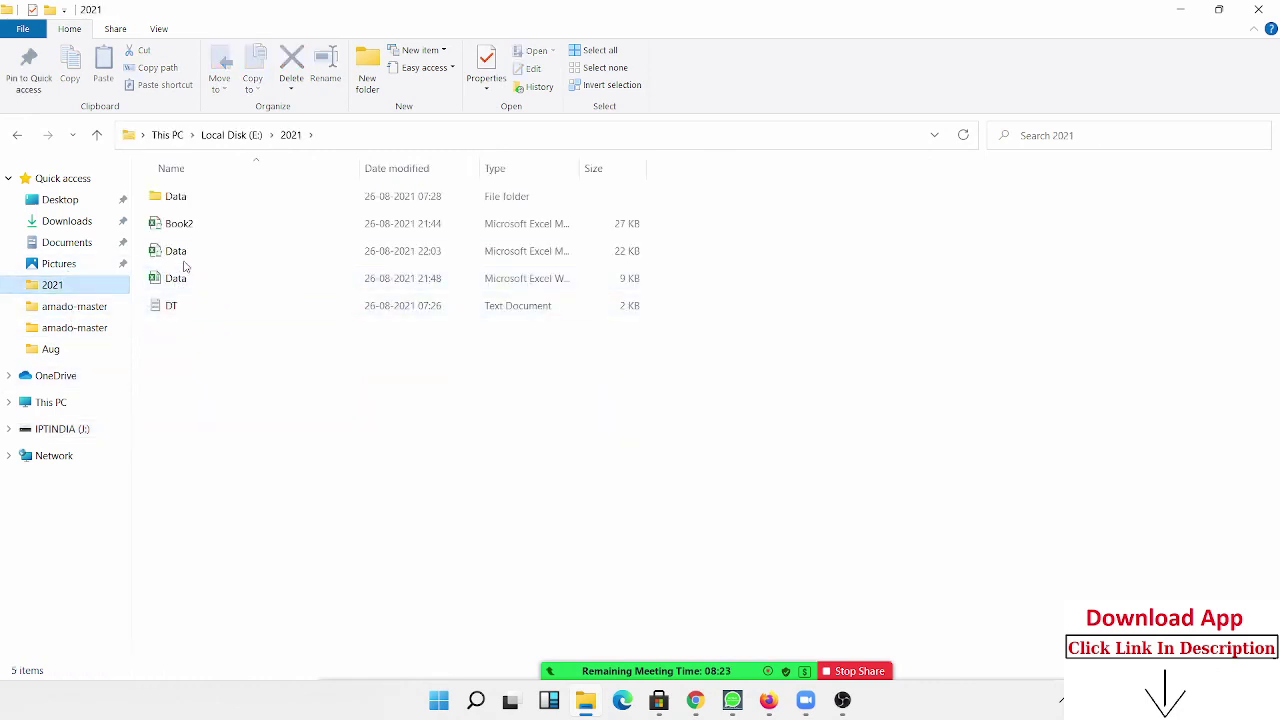
{"action": "double_click", "coordinate": [182, 254]}
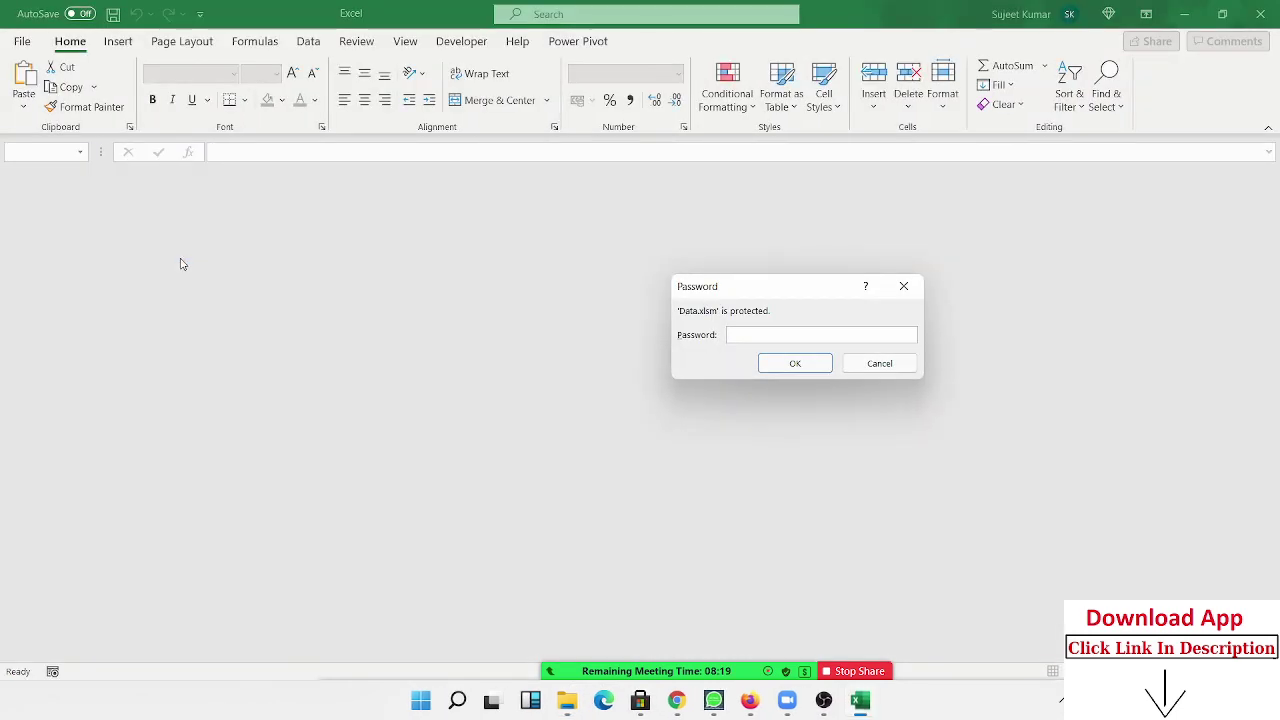
- Enter the workbook password in the Password dialog and confirm with OK
{"action": "left_click", "coordinate": [790, 363]}
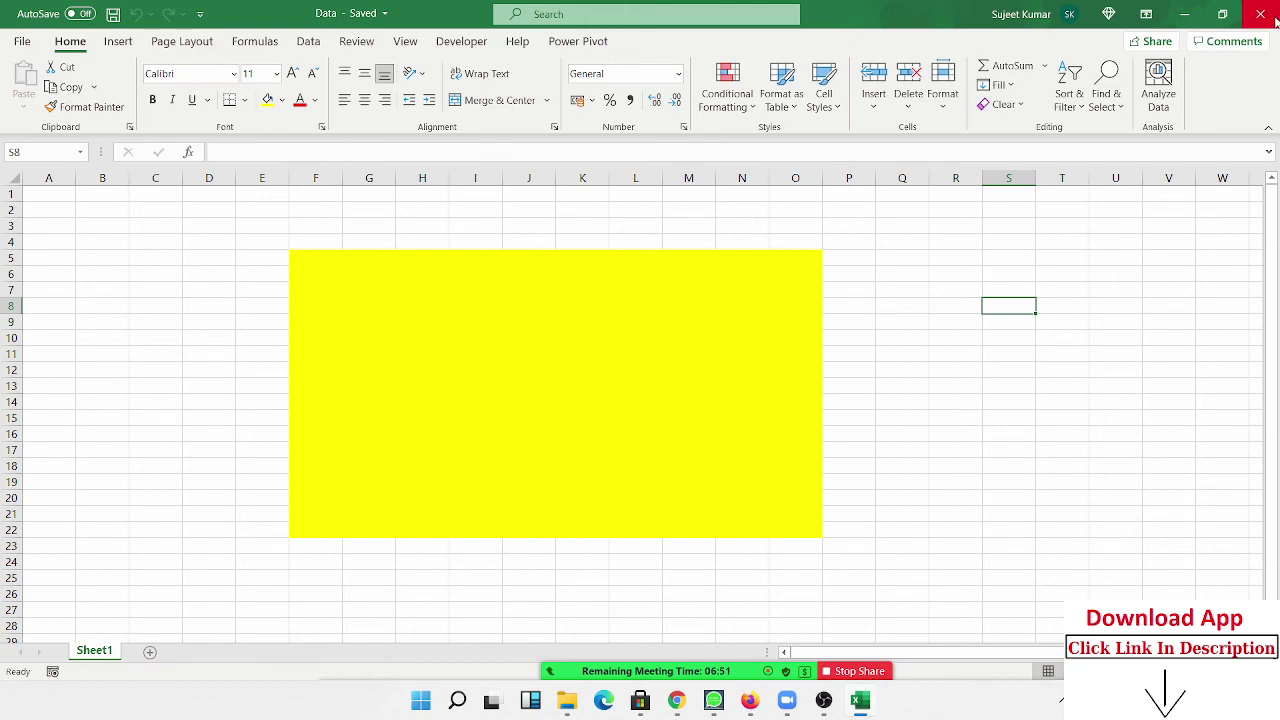
- Open the VBA editor and review the Workbook_BeforeClose procedure's code
{"action": "left_click", "coordinate": [461, 41]}
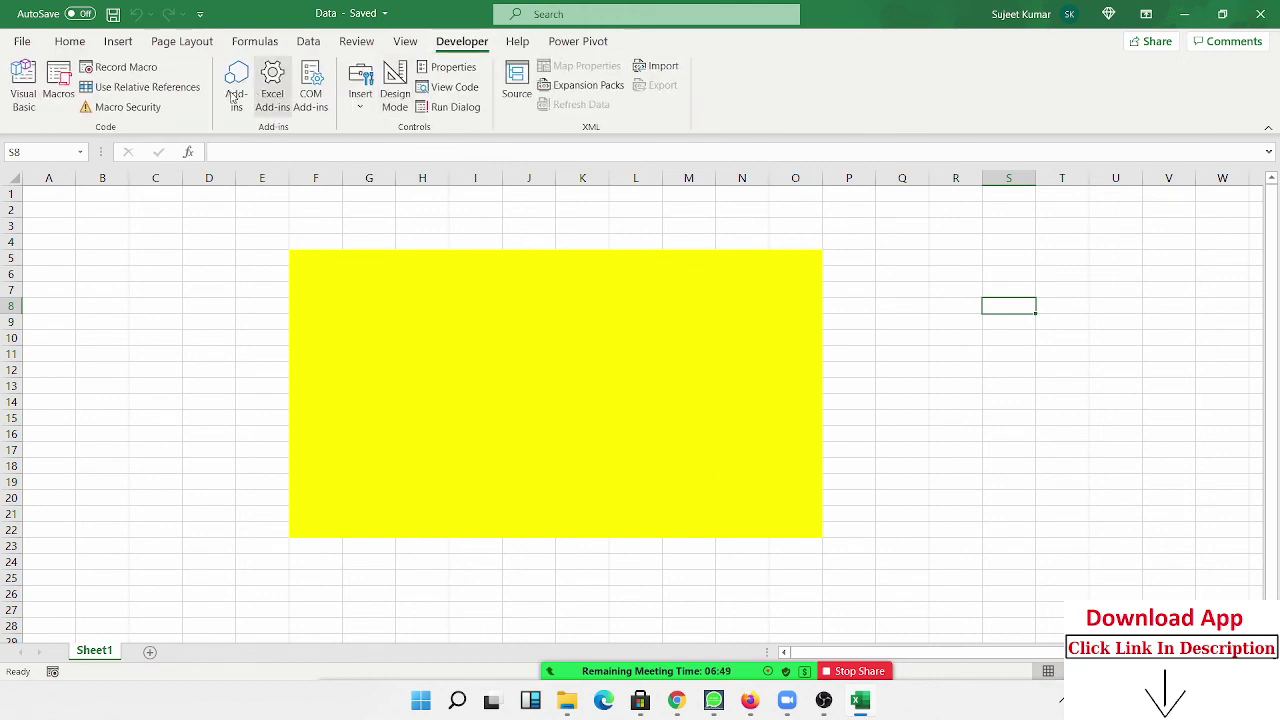
{"action": "left_click", "coordinate": [24, 88]}
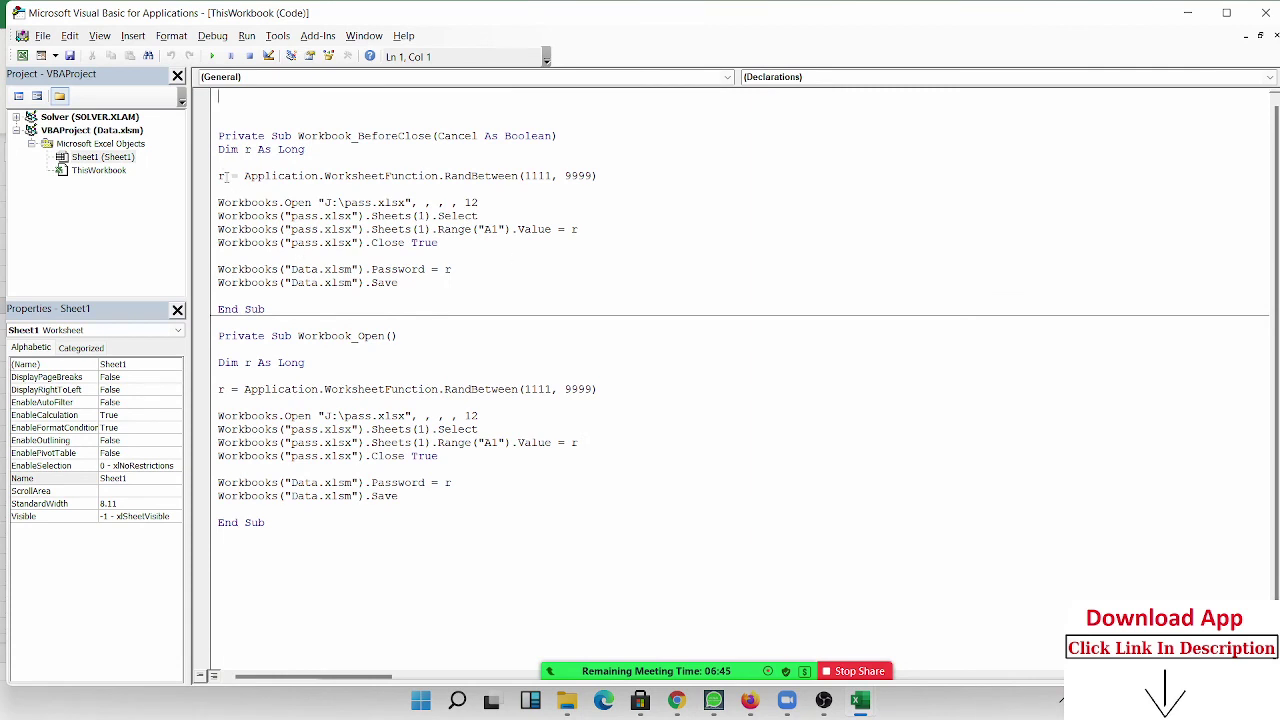
{"action": "left_click_drag", "start_coordinate": [218, 149], "coordinate": [287, 270]}
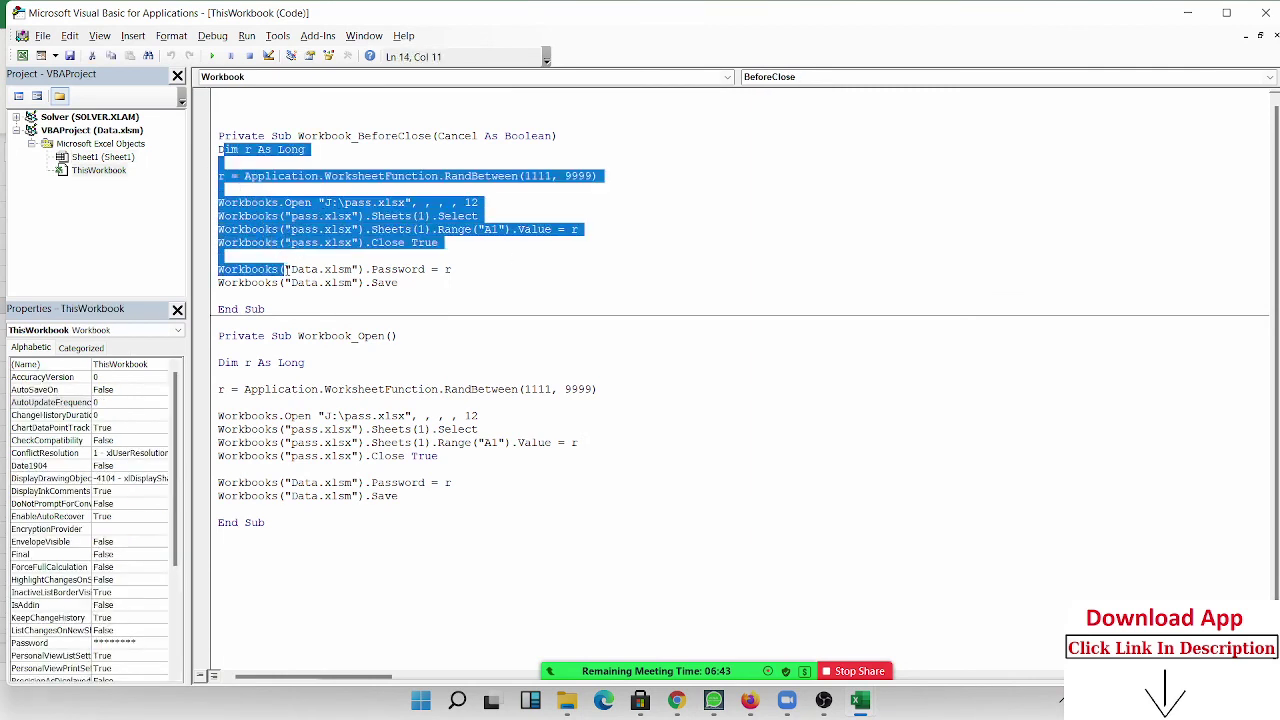
{"action": "left_click", "coordinate": [294, 283]}
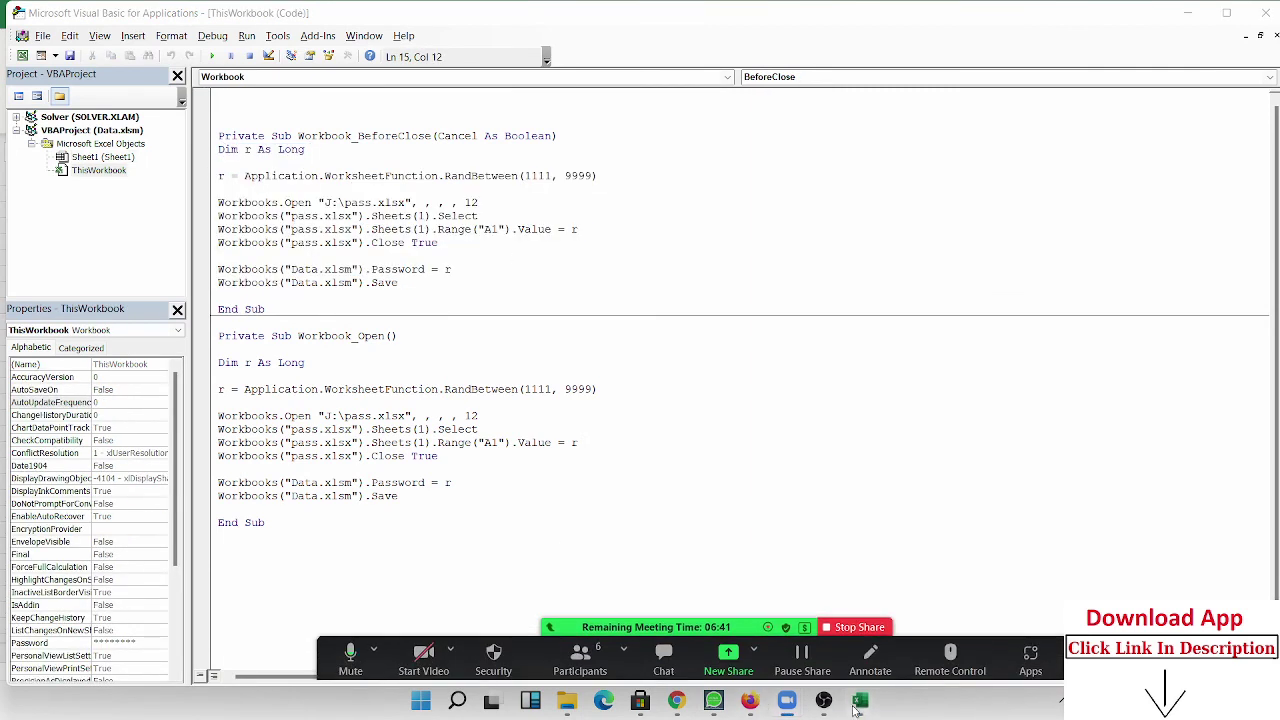
- Confirm Developer > Macros lists no macros, then return to the VBA editor
{"action": "mouse_move", "coordinate": [859, 701]}
{"action": "left_click", "coordinate": [768, 610]}
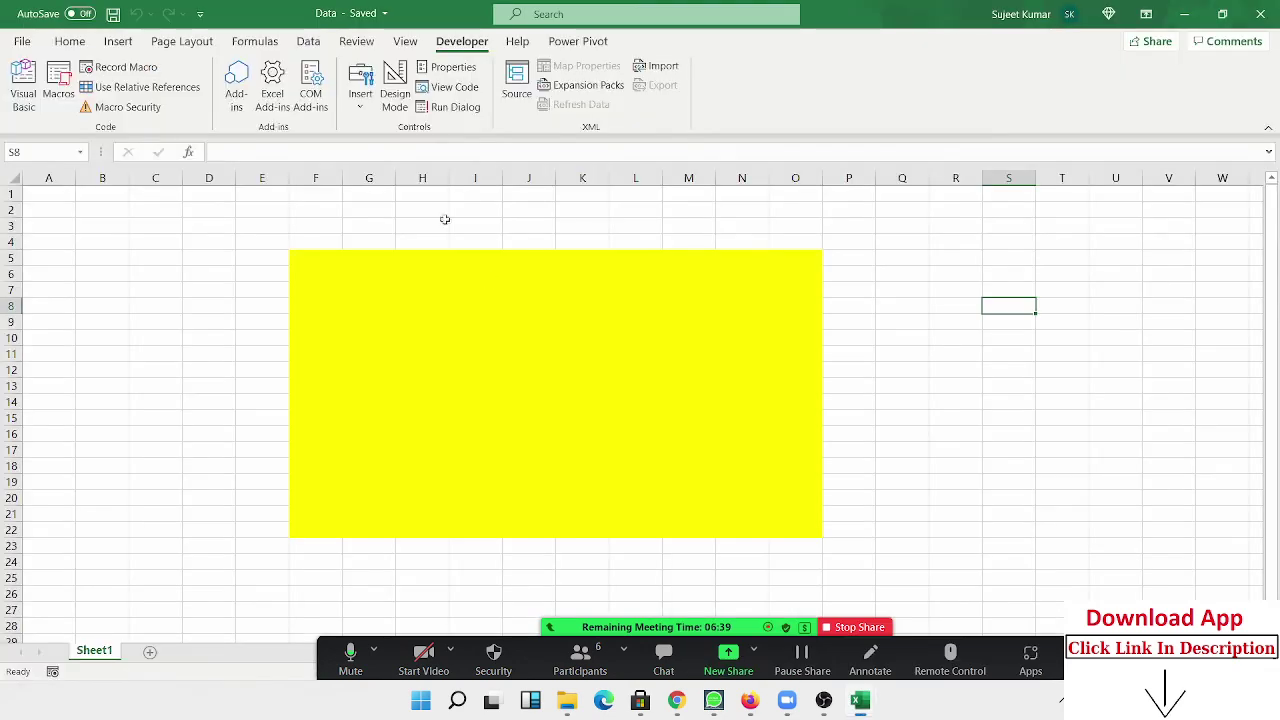
{"action": "left_click", "coordinate": [62, 88]}
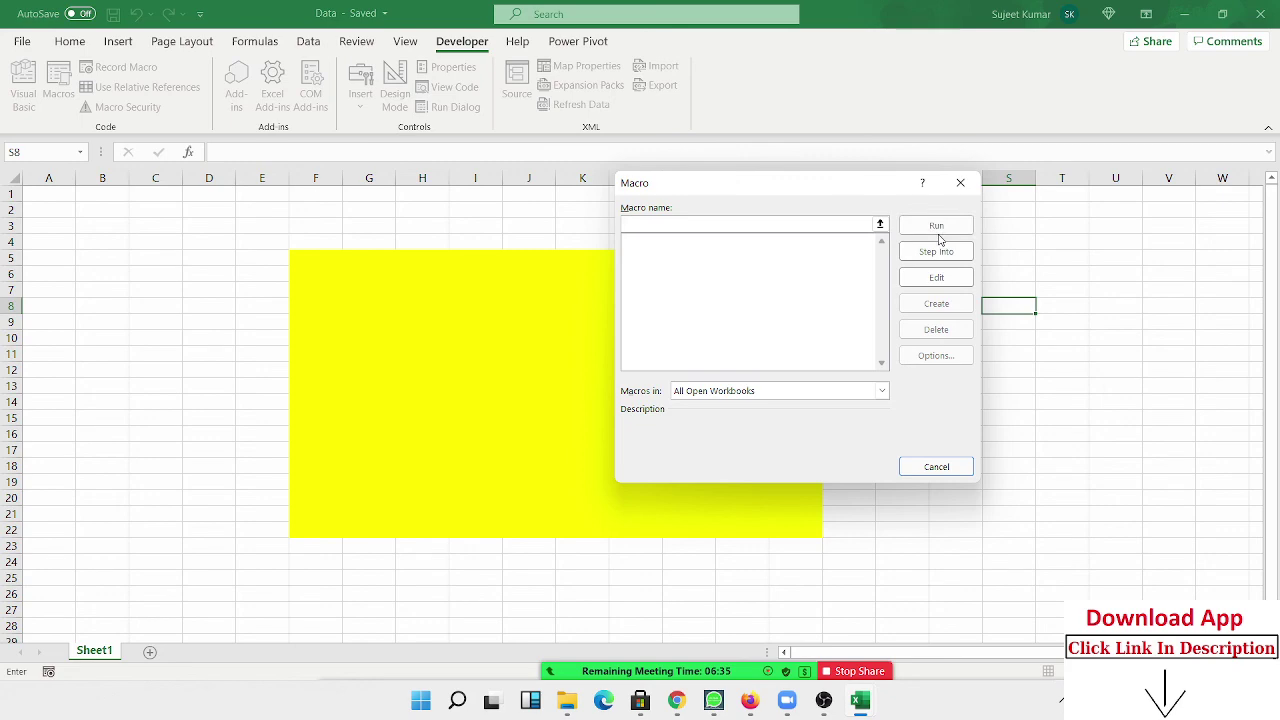
{"action": "left_click", "coordinate": [960, 182]}
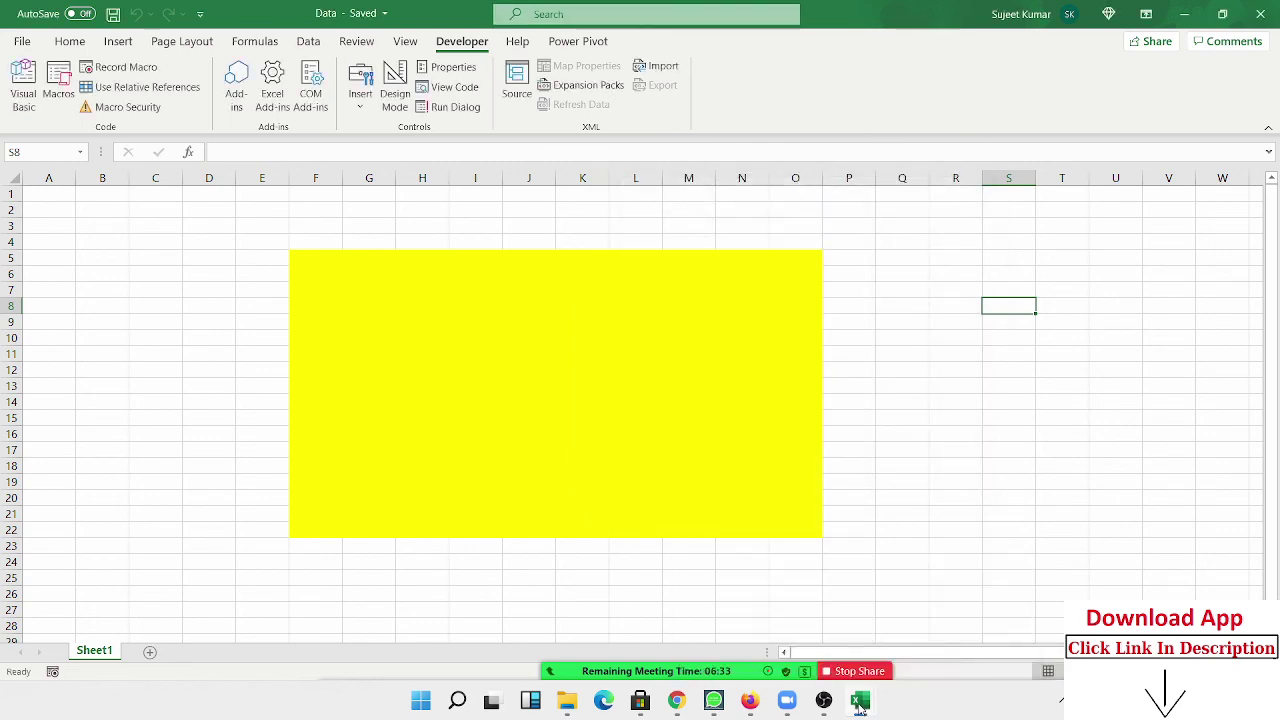
{"action": "mouse_move", "coordinate": [860, 701]}
{"action": "left_click", "coordinate": [873, 607]}
- Highlight the BeforeClose and Workbook_Open code in ThisWorkbook to review it, then show the desktop
{"action": "left_click", "coordinate": [480, 429]}
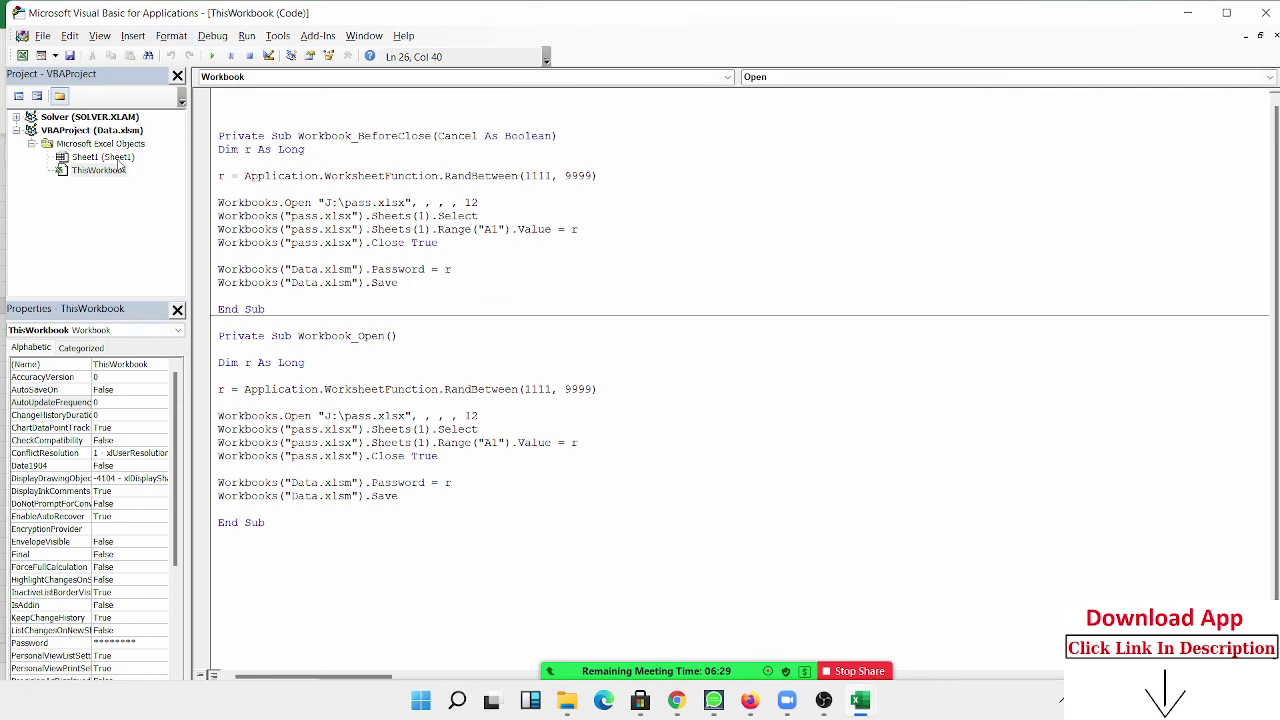
{"action": "left_click", "coordinate": [345, 378]}
{"action": "left_click_drag", "start_coordinate": [398, 283], "coordinate": [190, 152]}
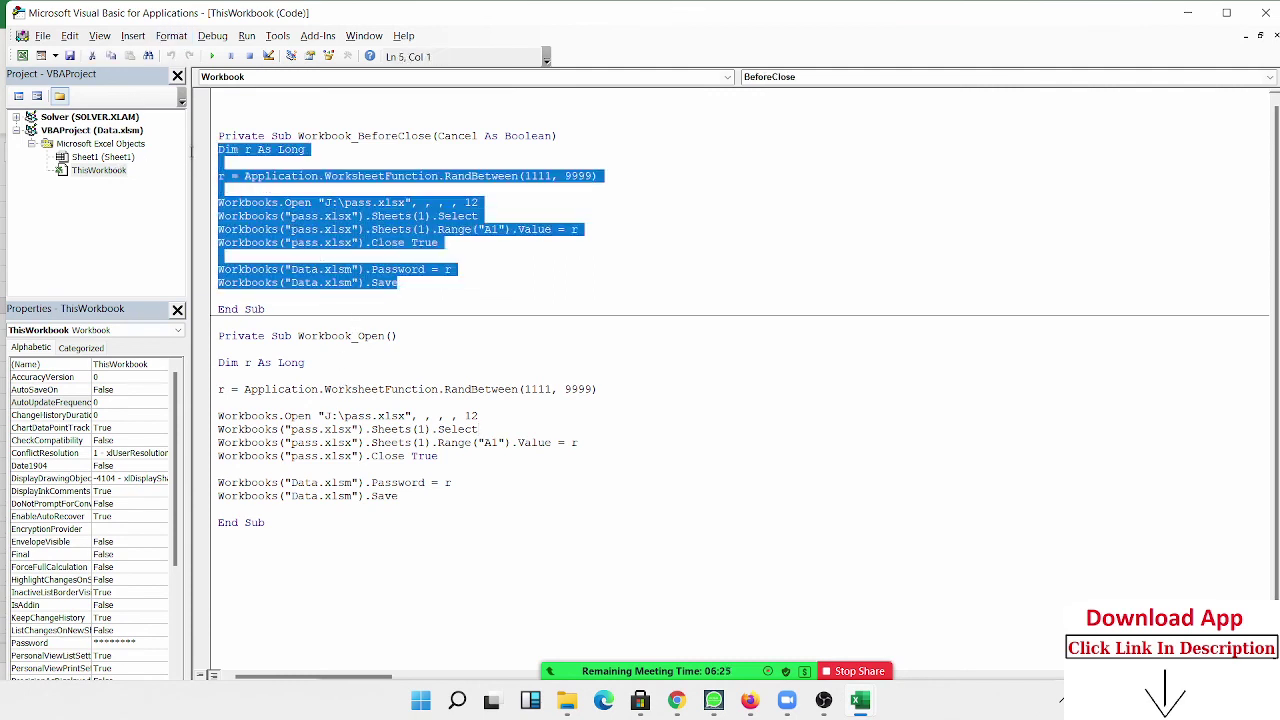
{"action": "mouse_move", "coordinate": [409, 506]}
{"action": "left_mouse_down"}
{"action": "mouse_move", "coordinate": [212, 376]}
{"action": "mouse_move", "coordinate": [216, 364]}
{"action": "left_mouse_up"}
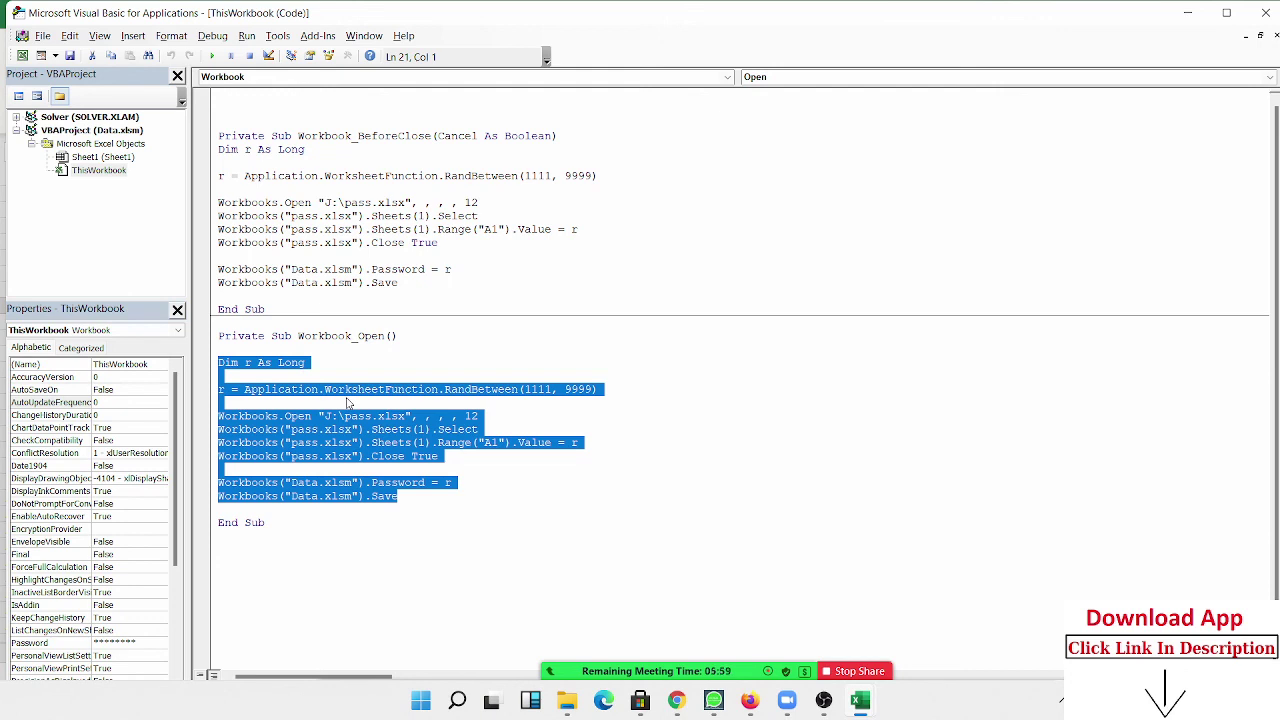
{"action": "key", "text": "super+d"}
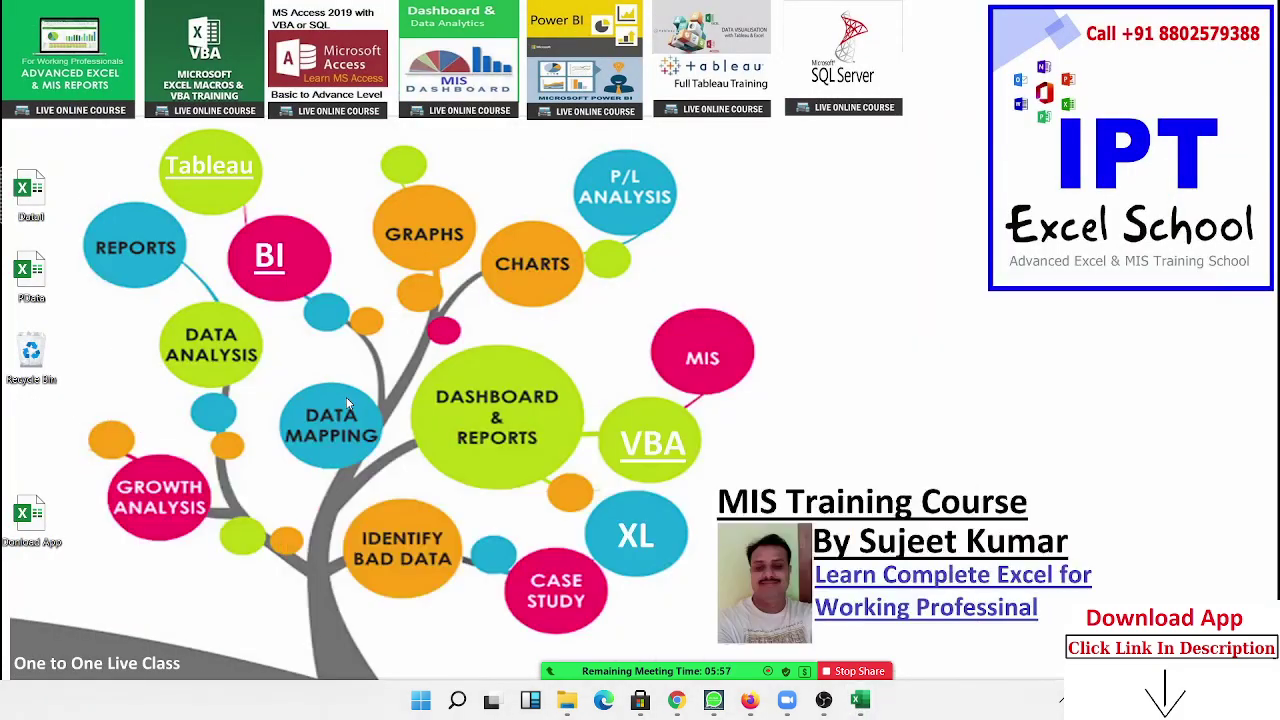